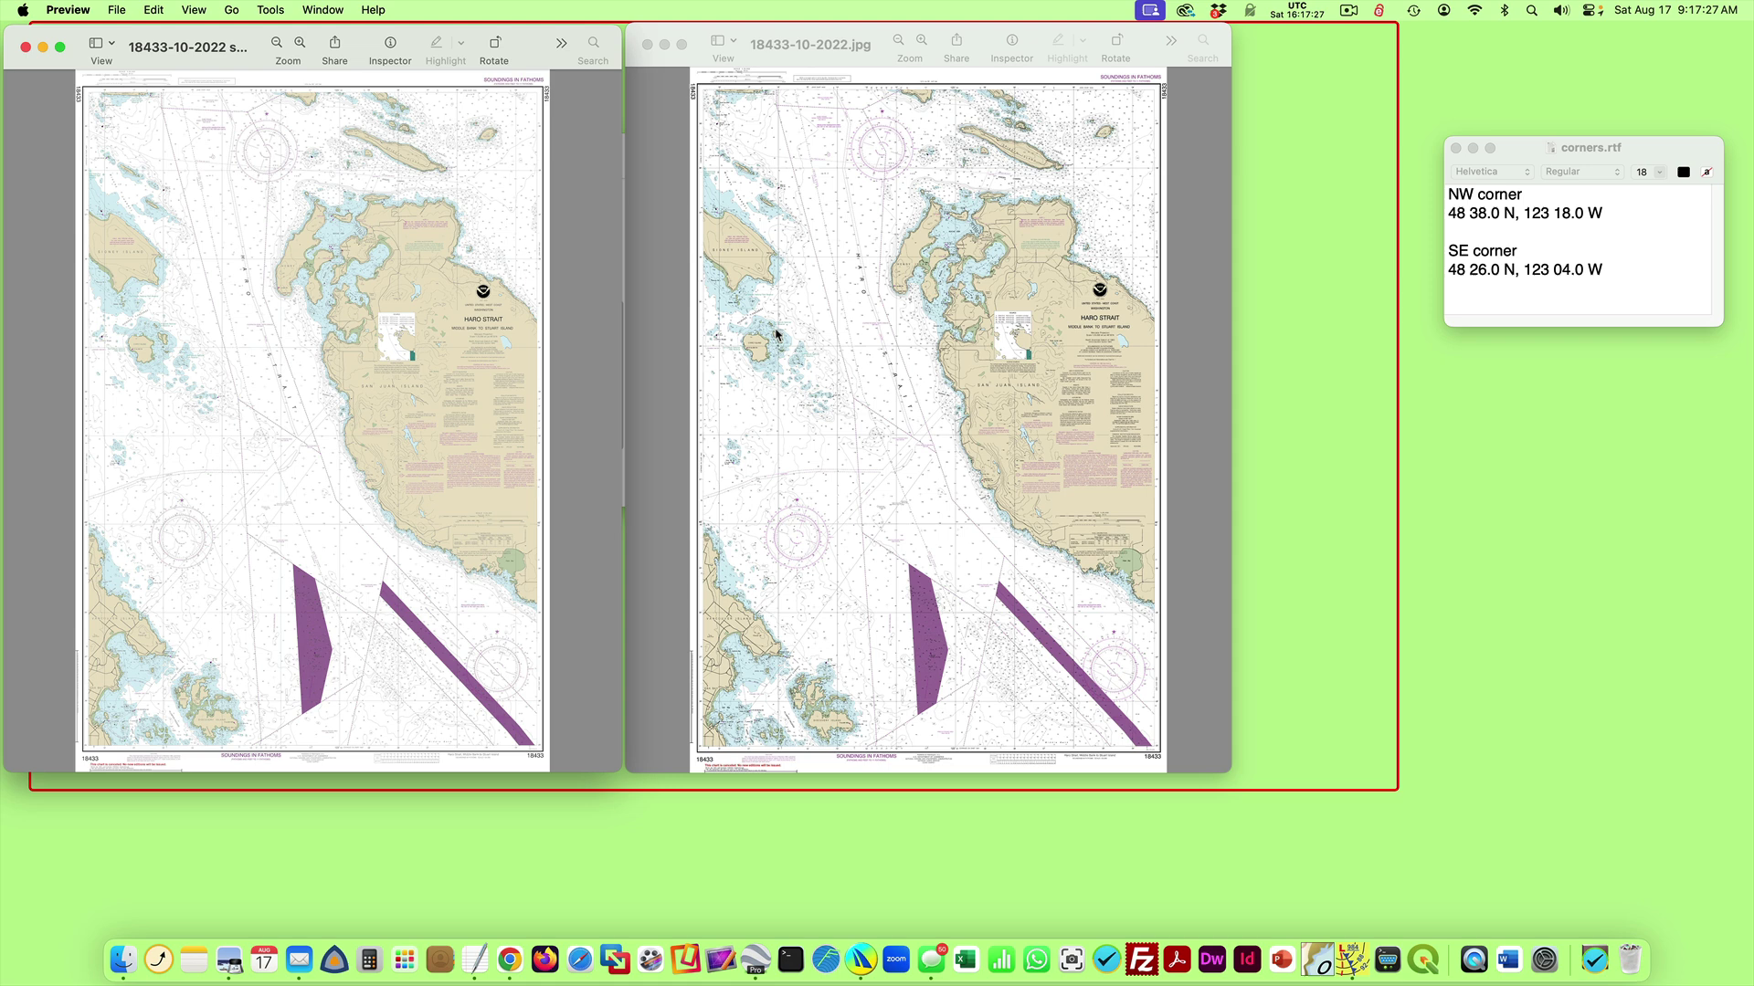
- Show the full-size chart image's file details in Preview's Inspector
left_click(787, 198)
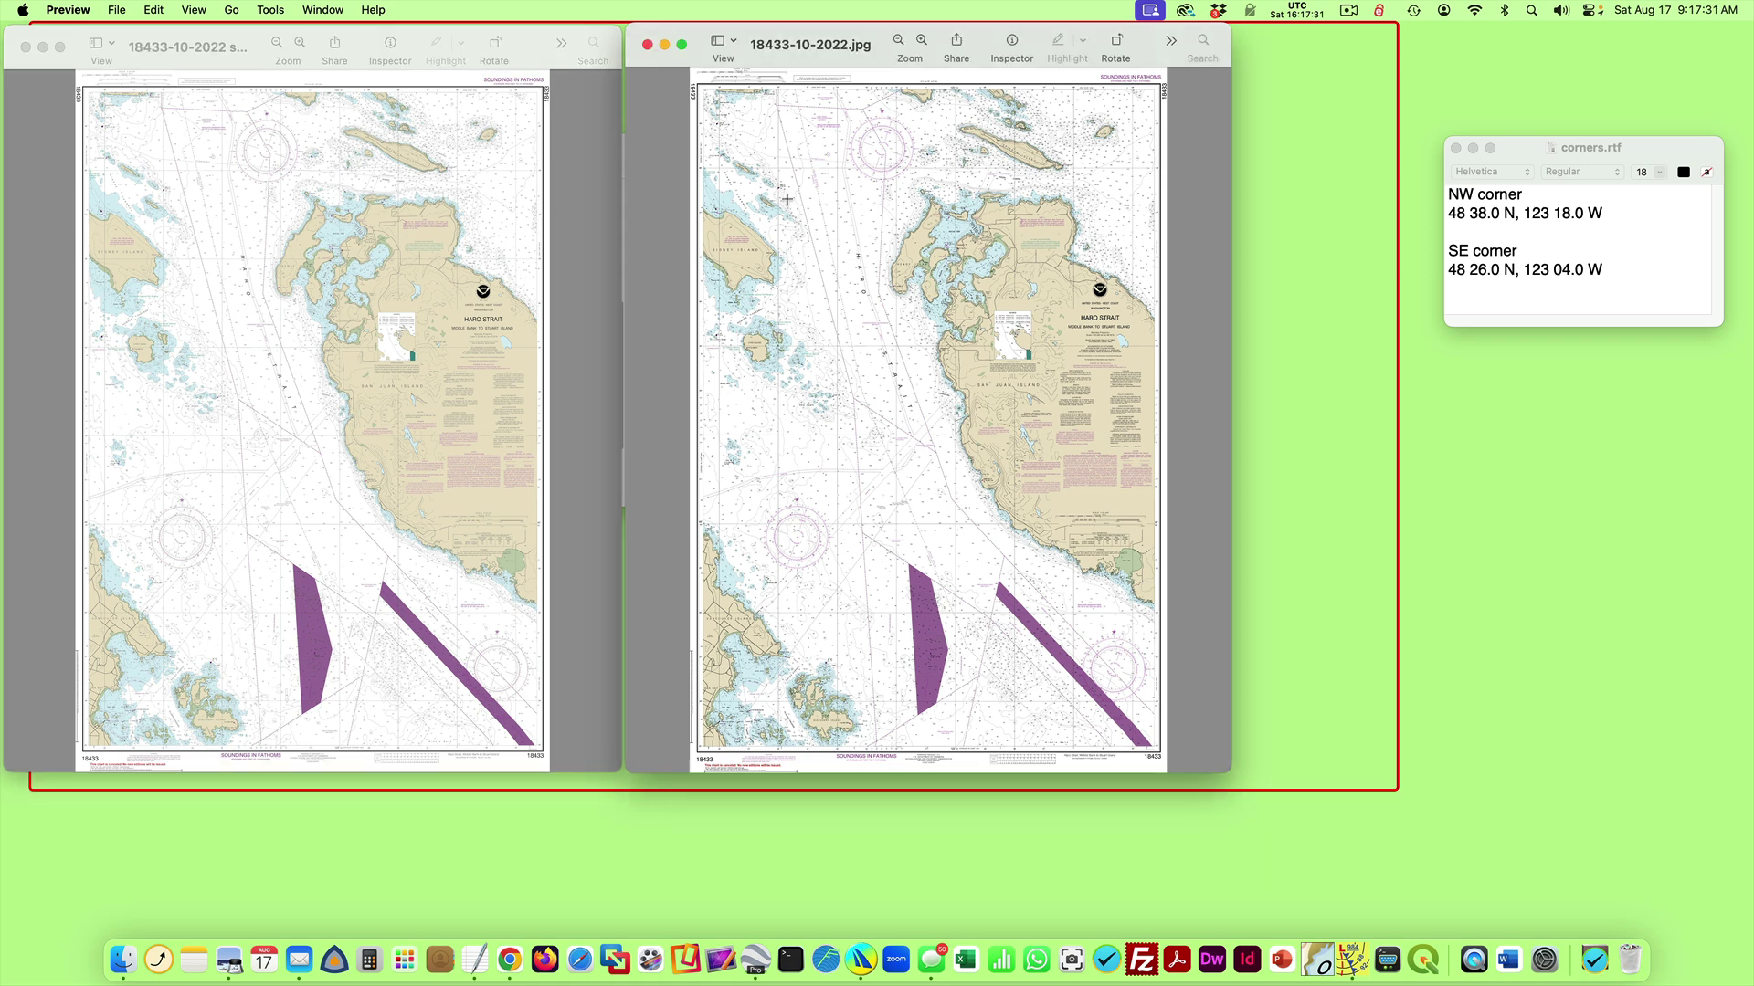
left_click(1011, 41)
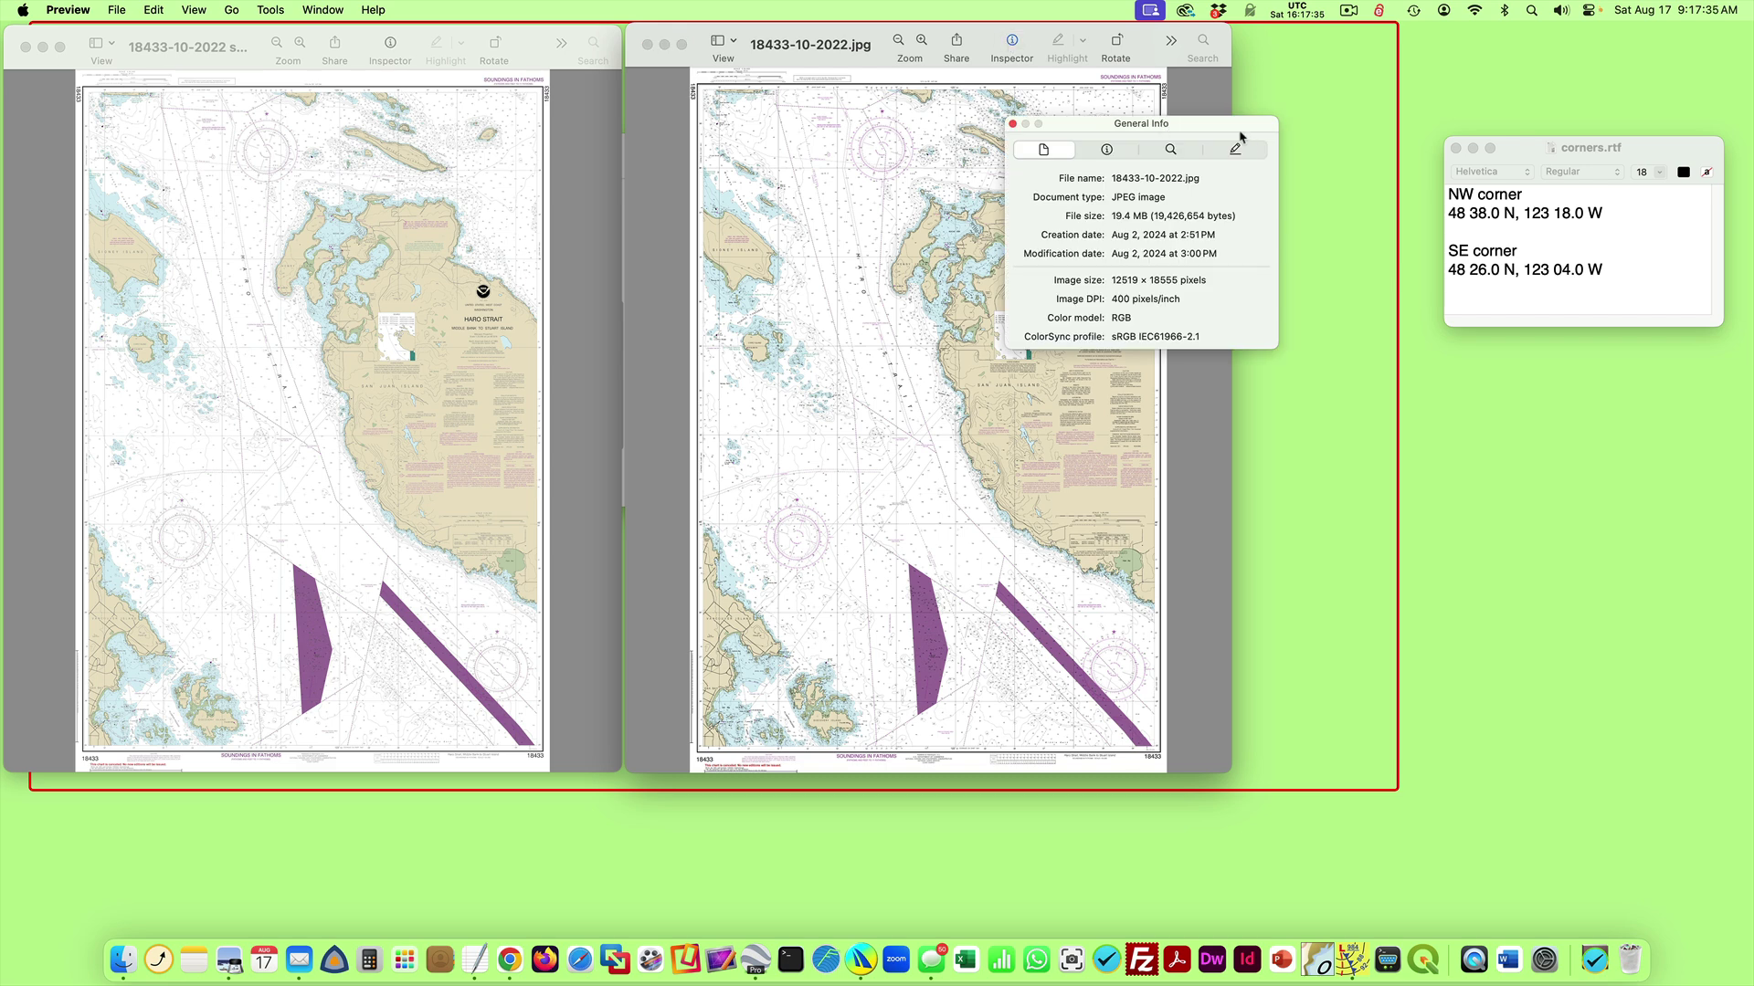
left_click_drag(1184, 133, 1036, 151)
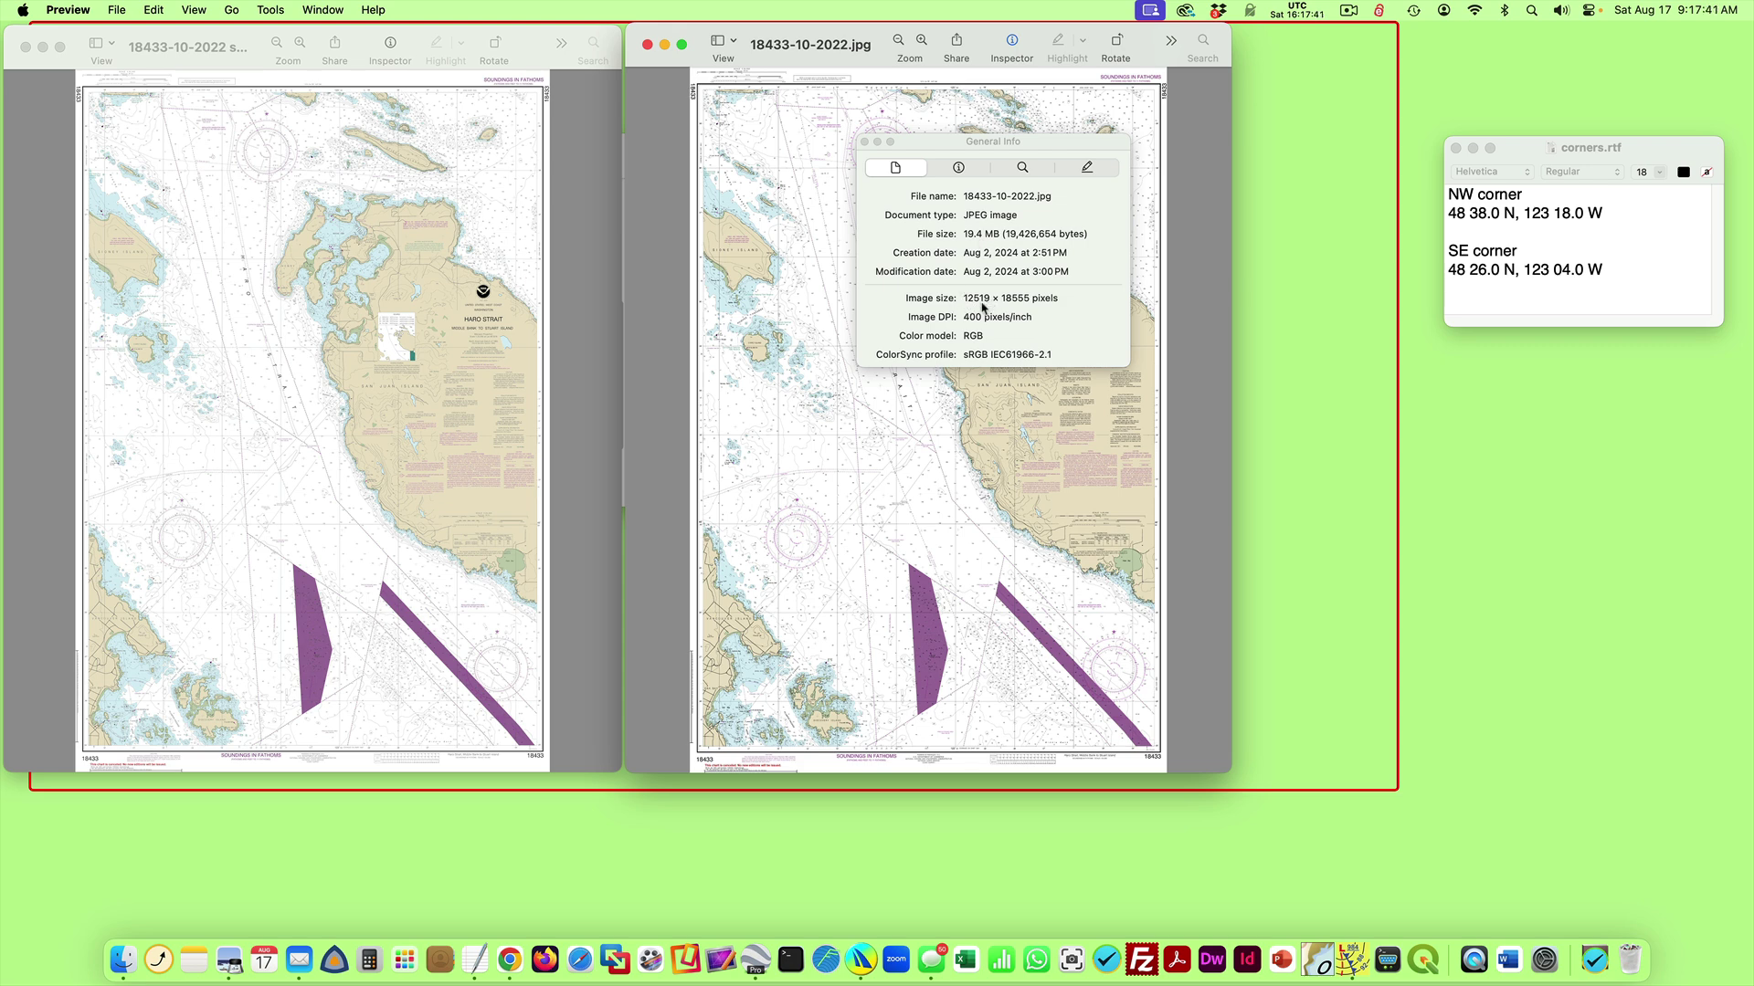
- Show the small chart's details (5008 × 7422 pixels, 100 pixels/inch) beside it
left_click(244, 126)
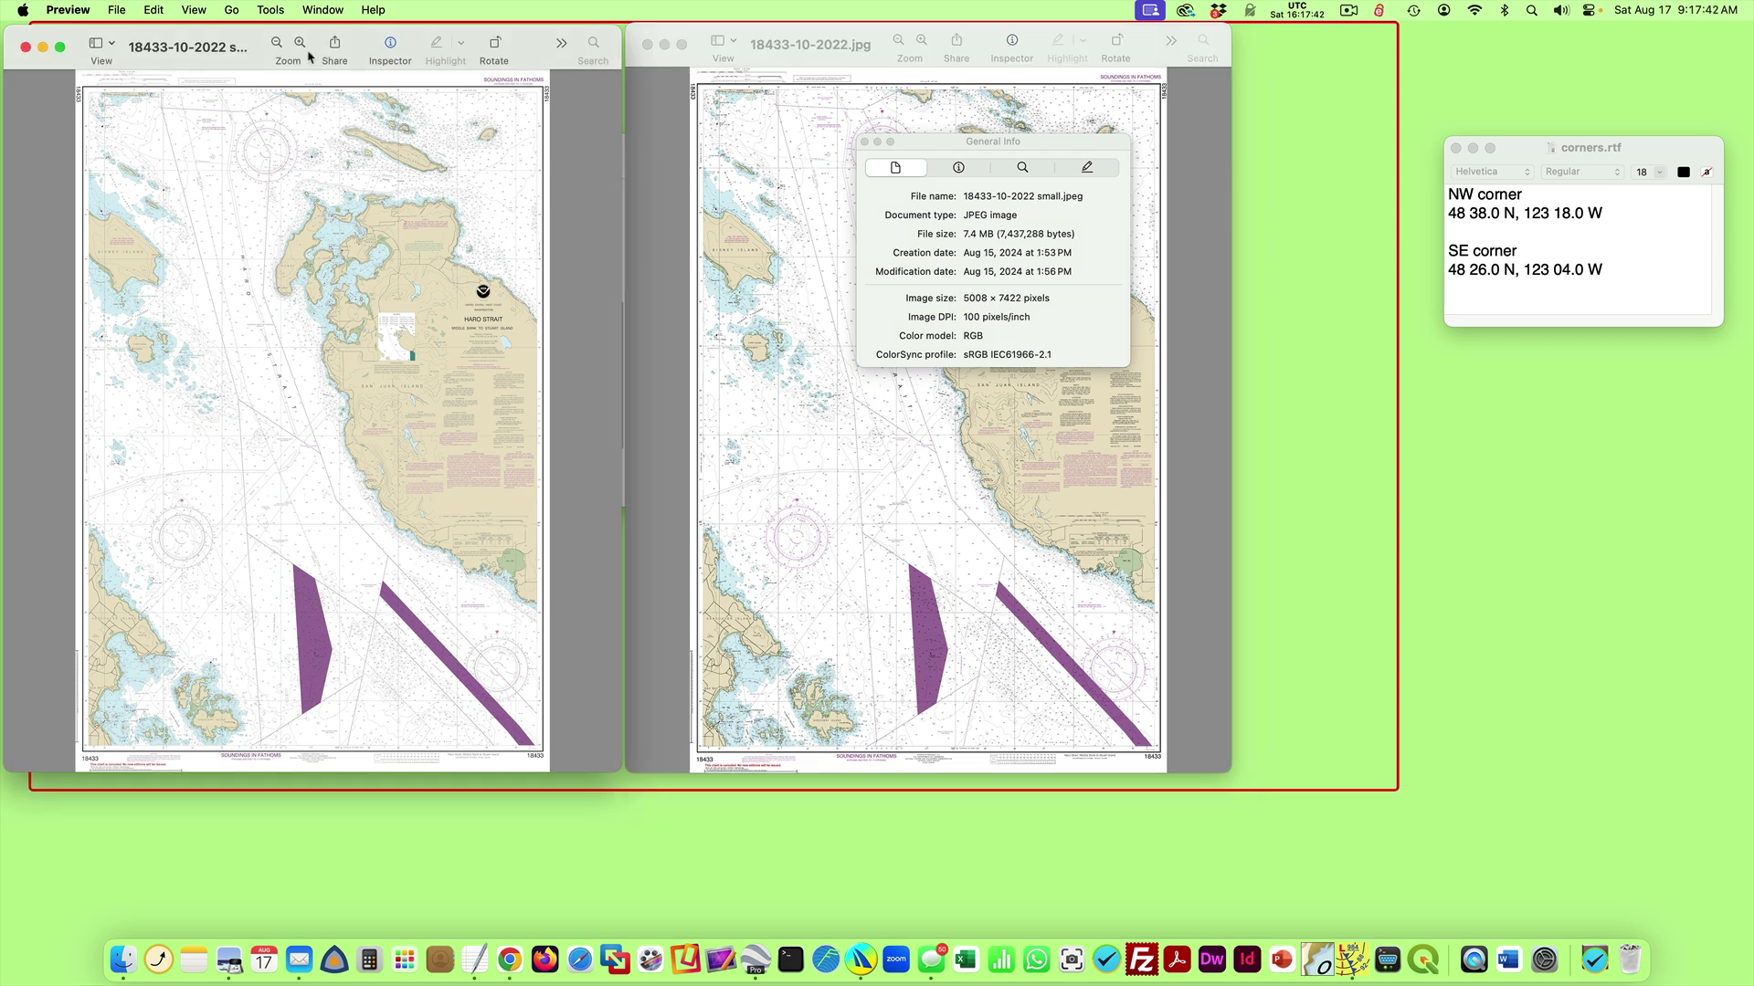
left_click(390, 44)
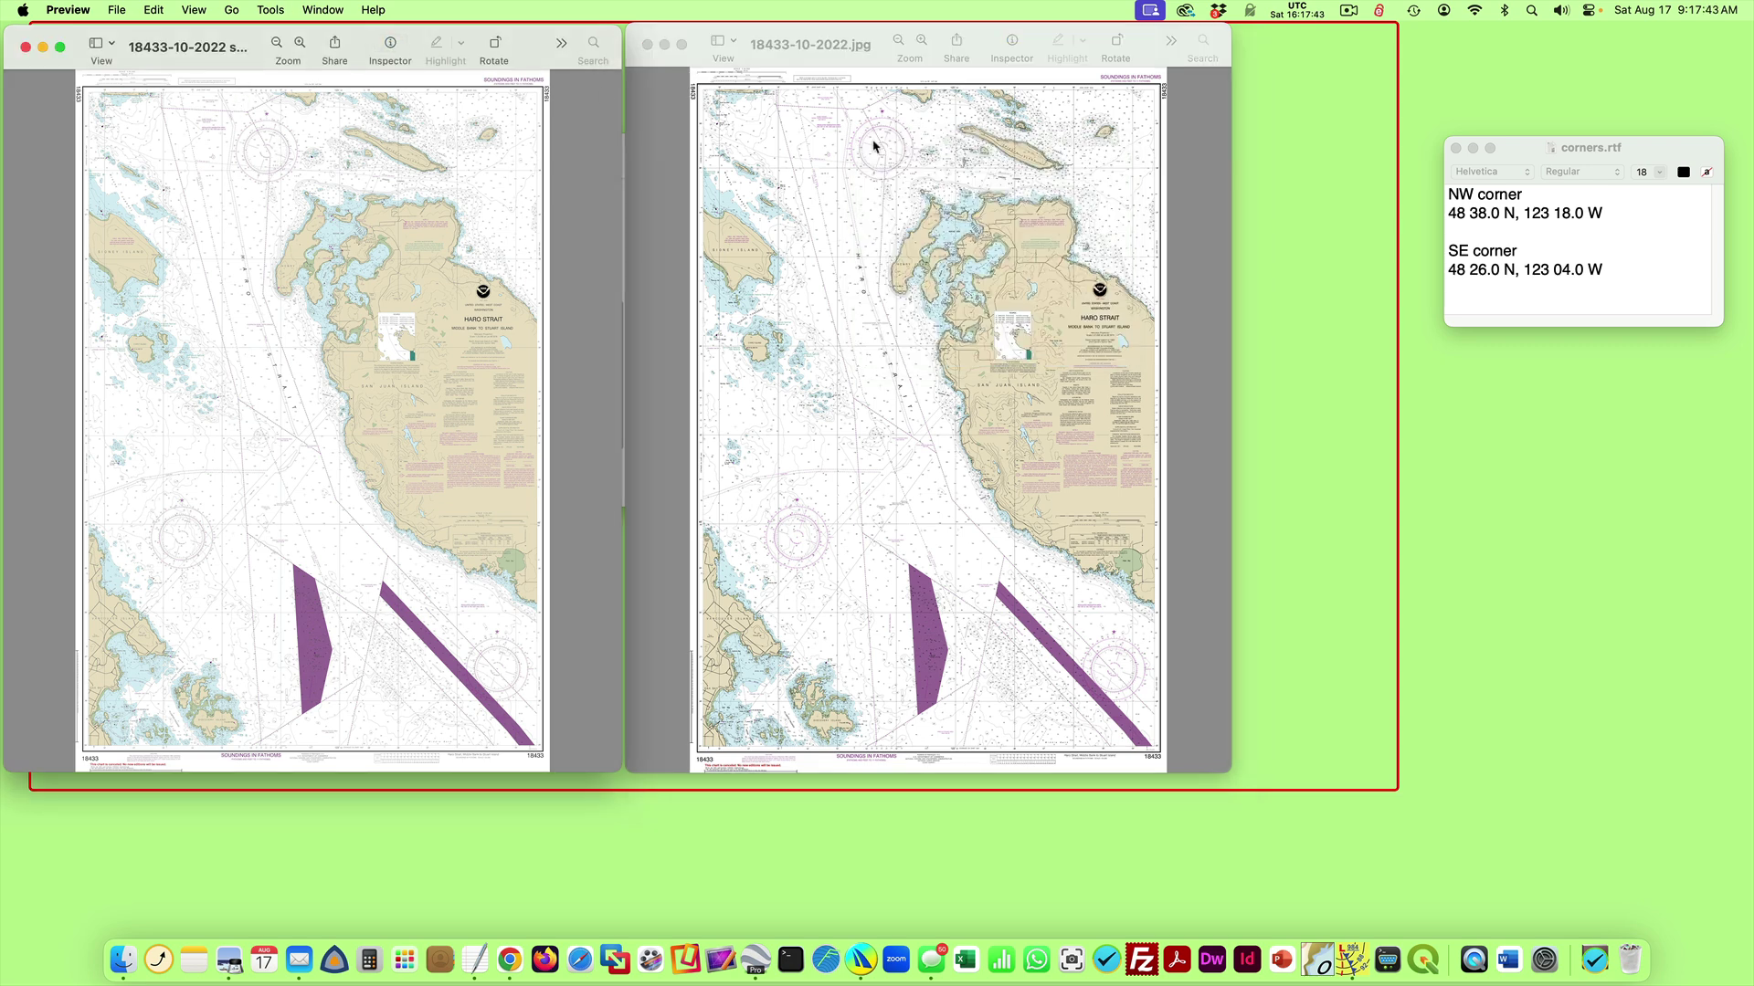
left_click(392, 44)
left_click_drag(948, 146, 314, 133)
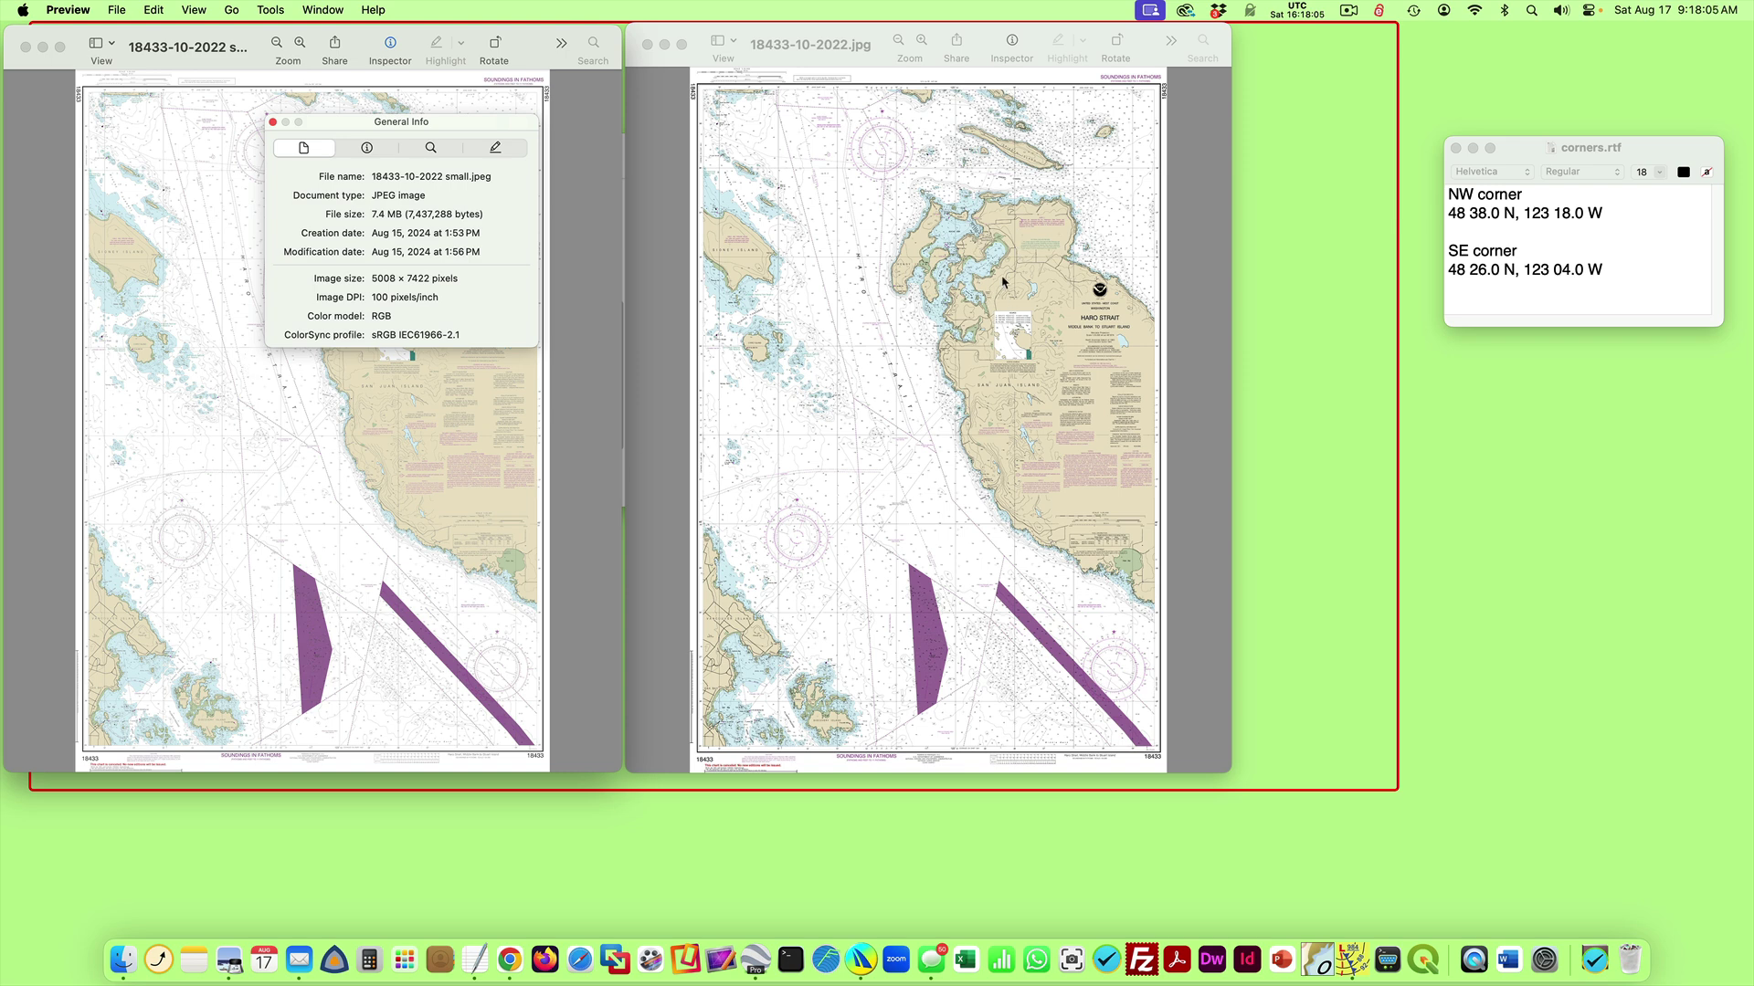
- Close the Inspector and zoom the small chart in around Andrews Bay
left_click(272, 123)
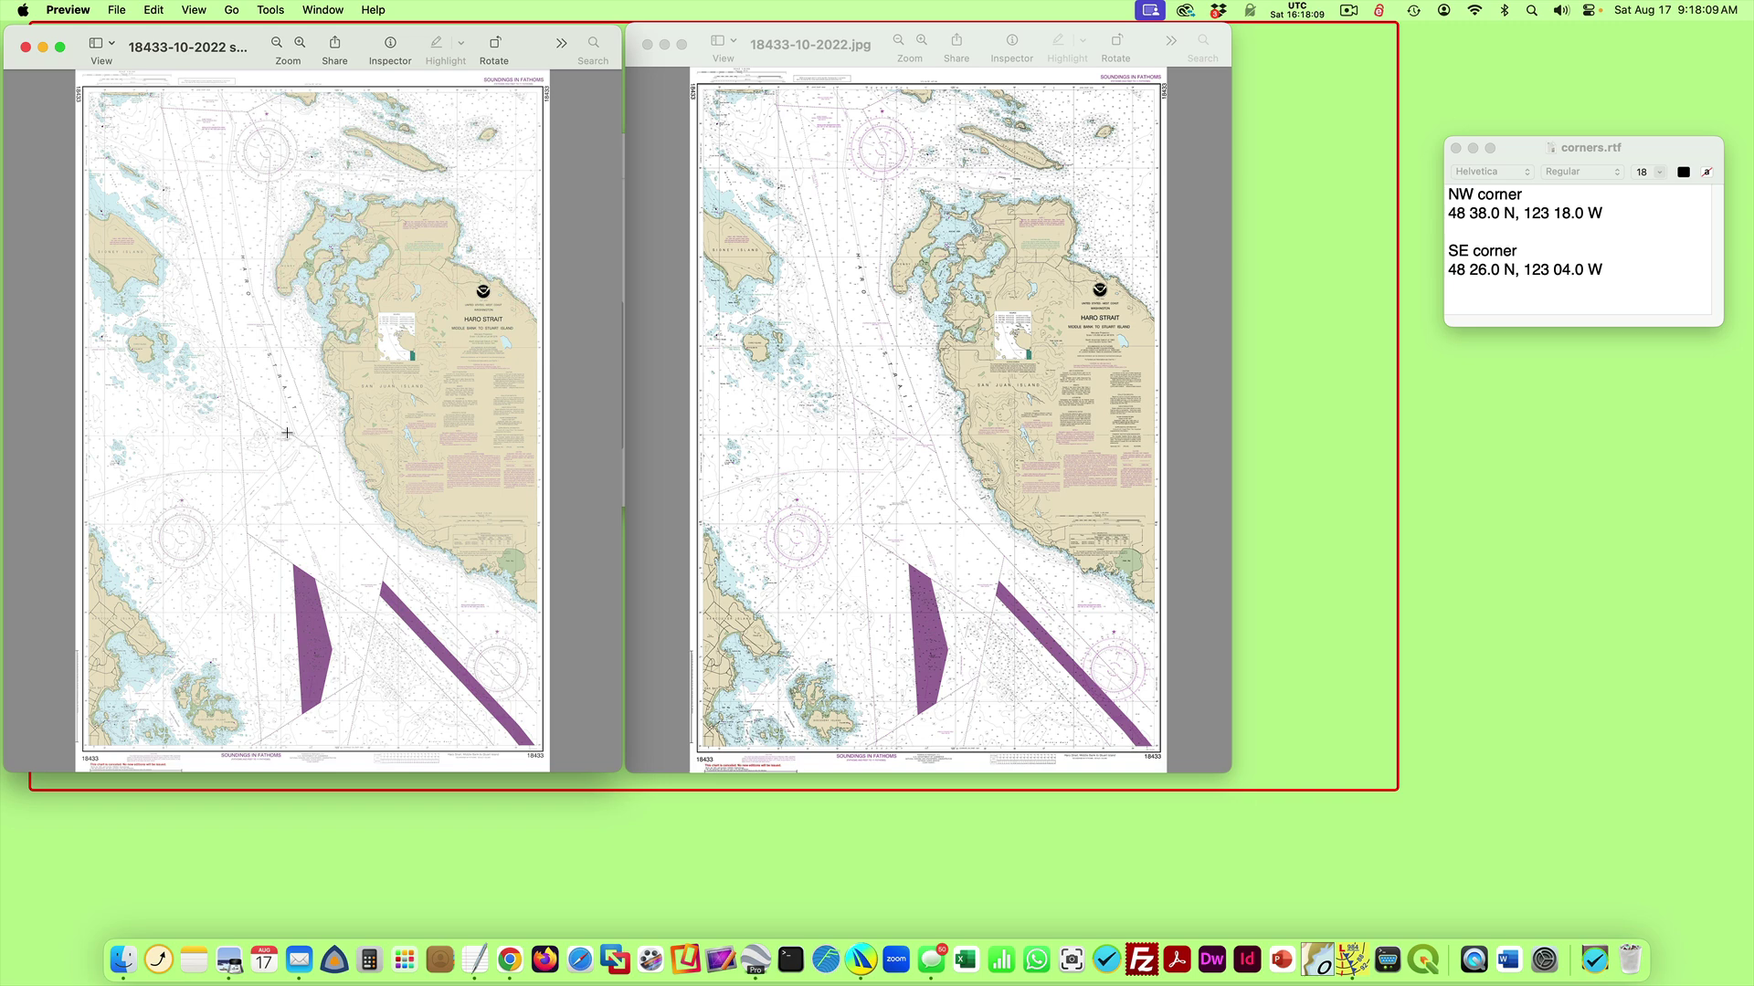
left_click(301, 44)
left_click(302, 44)
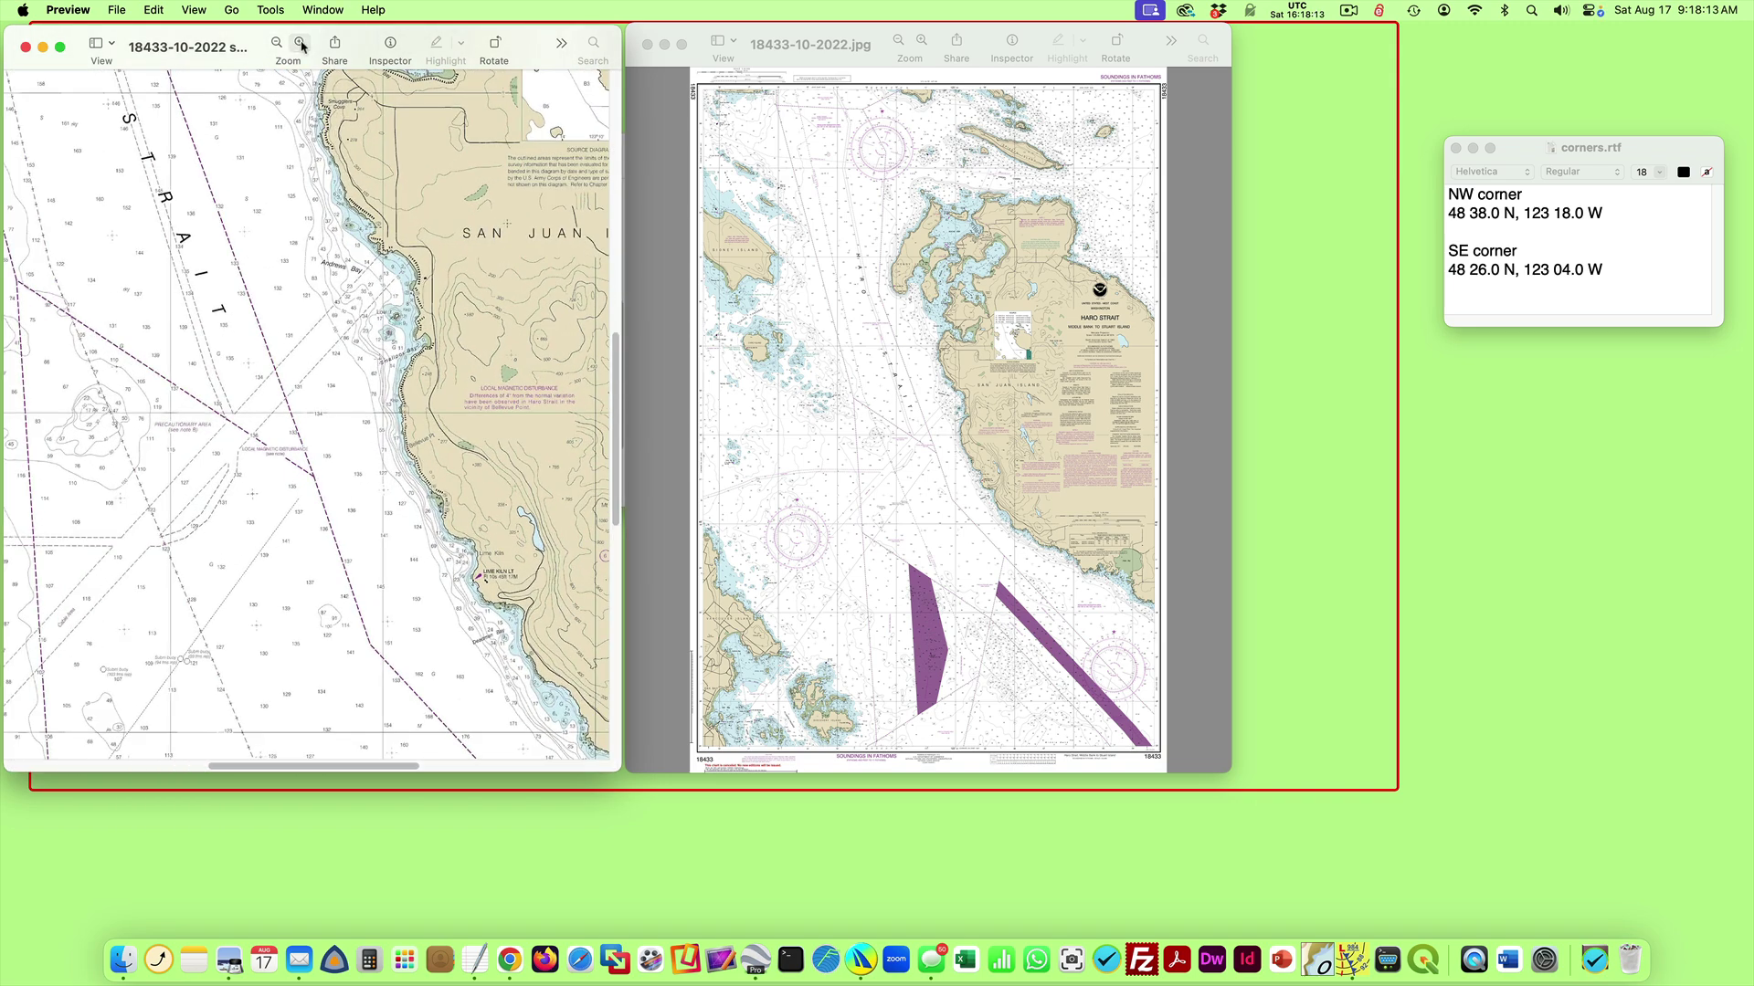
left_click(302, 44)
left_click(301, 43)
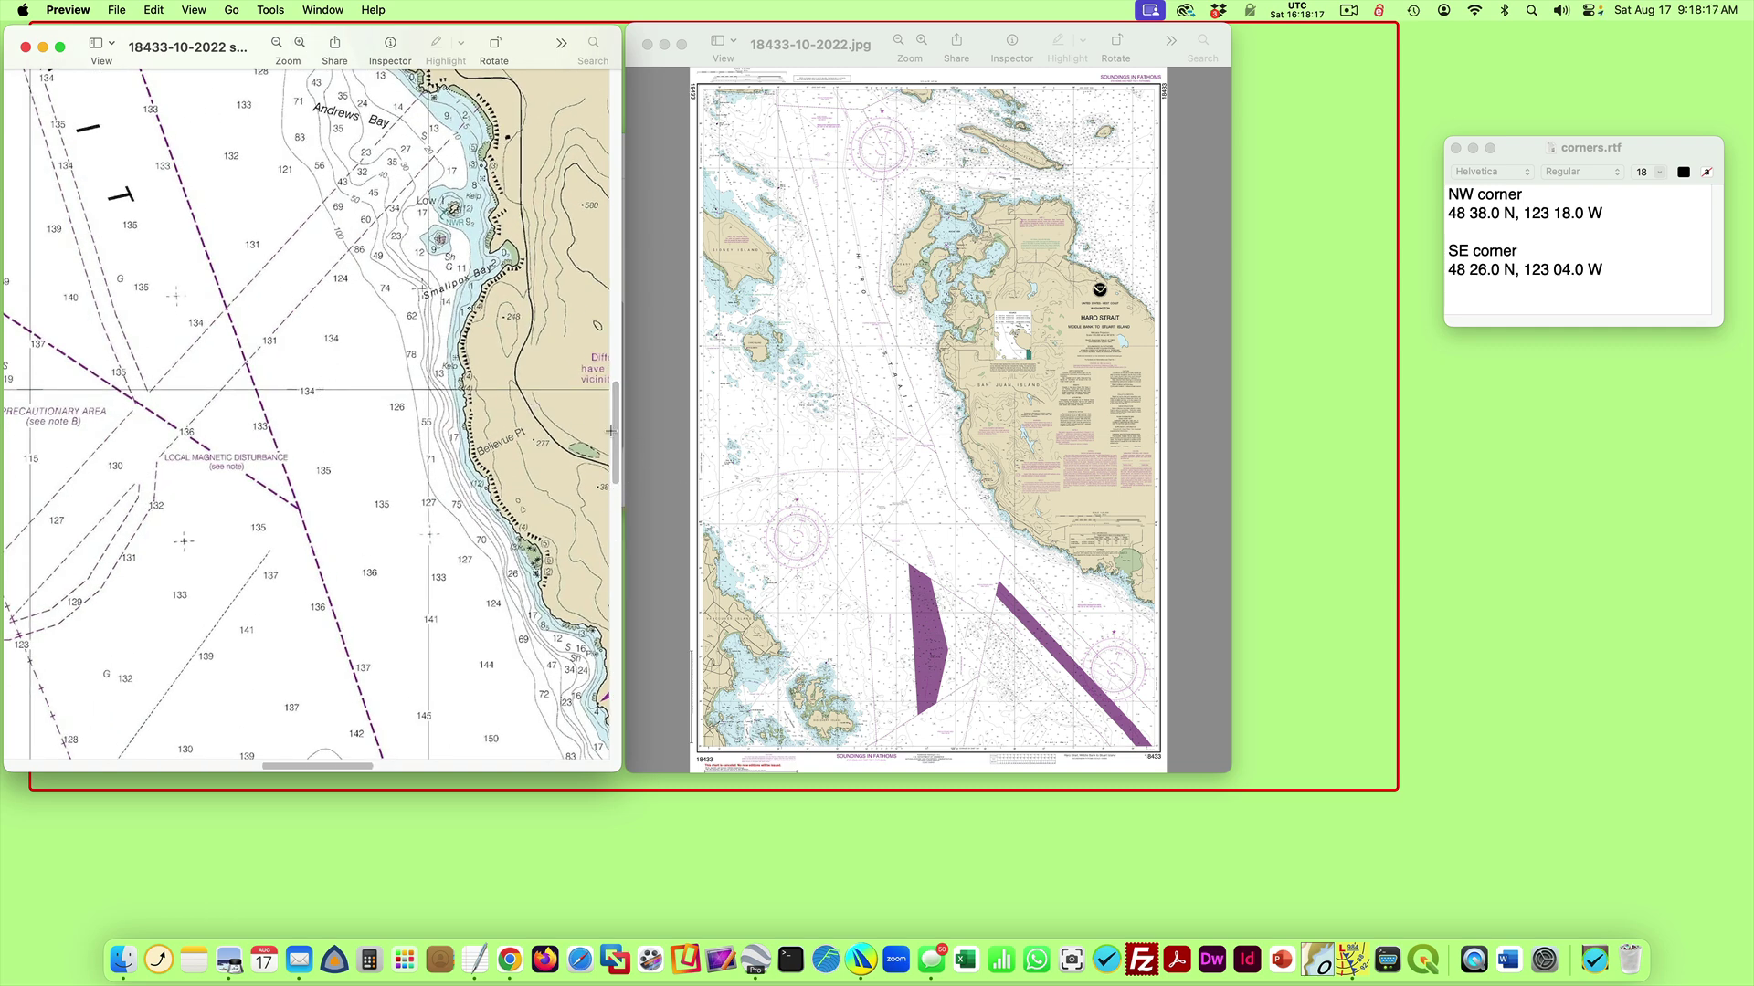
scroll(614, 429, "up", 5)
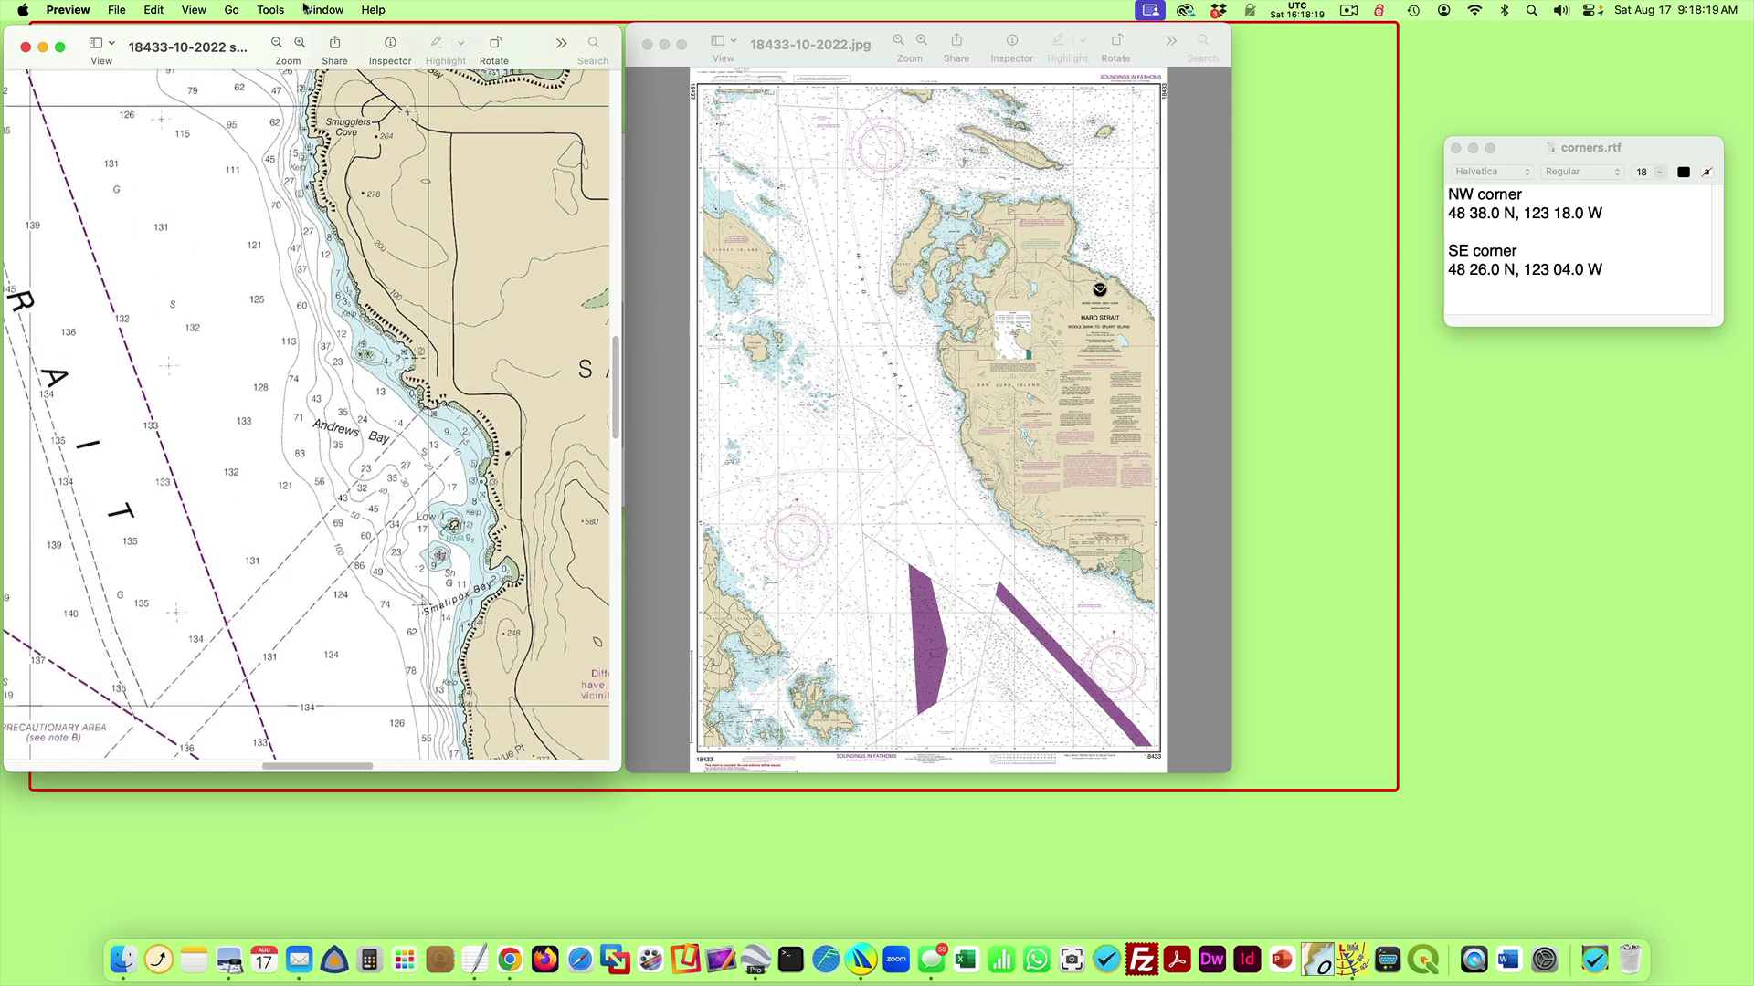
left_click(299, 43)
- Zoom the full-size chart in near Smallpox Bay to compare it with the small chart
left_click(1031, 429)
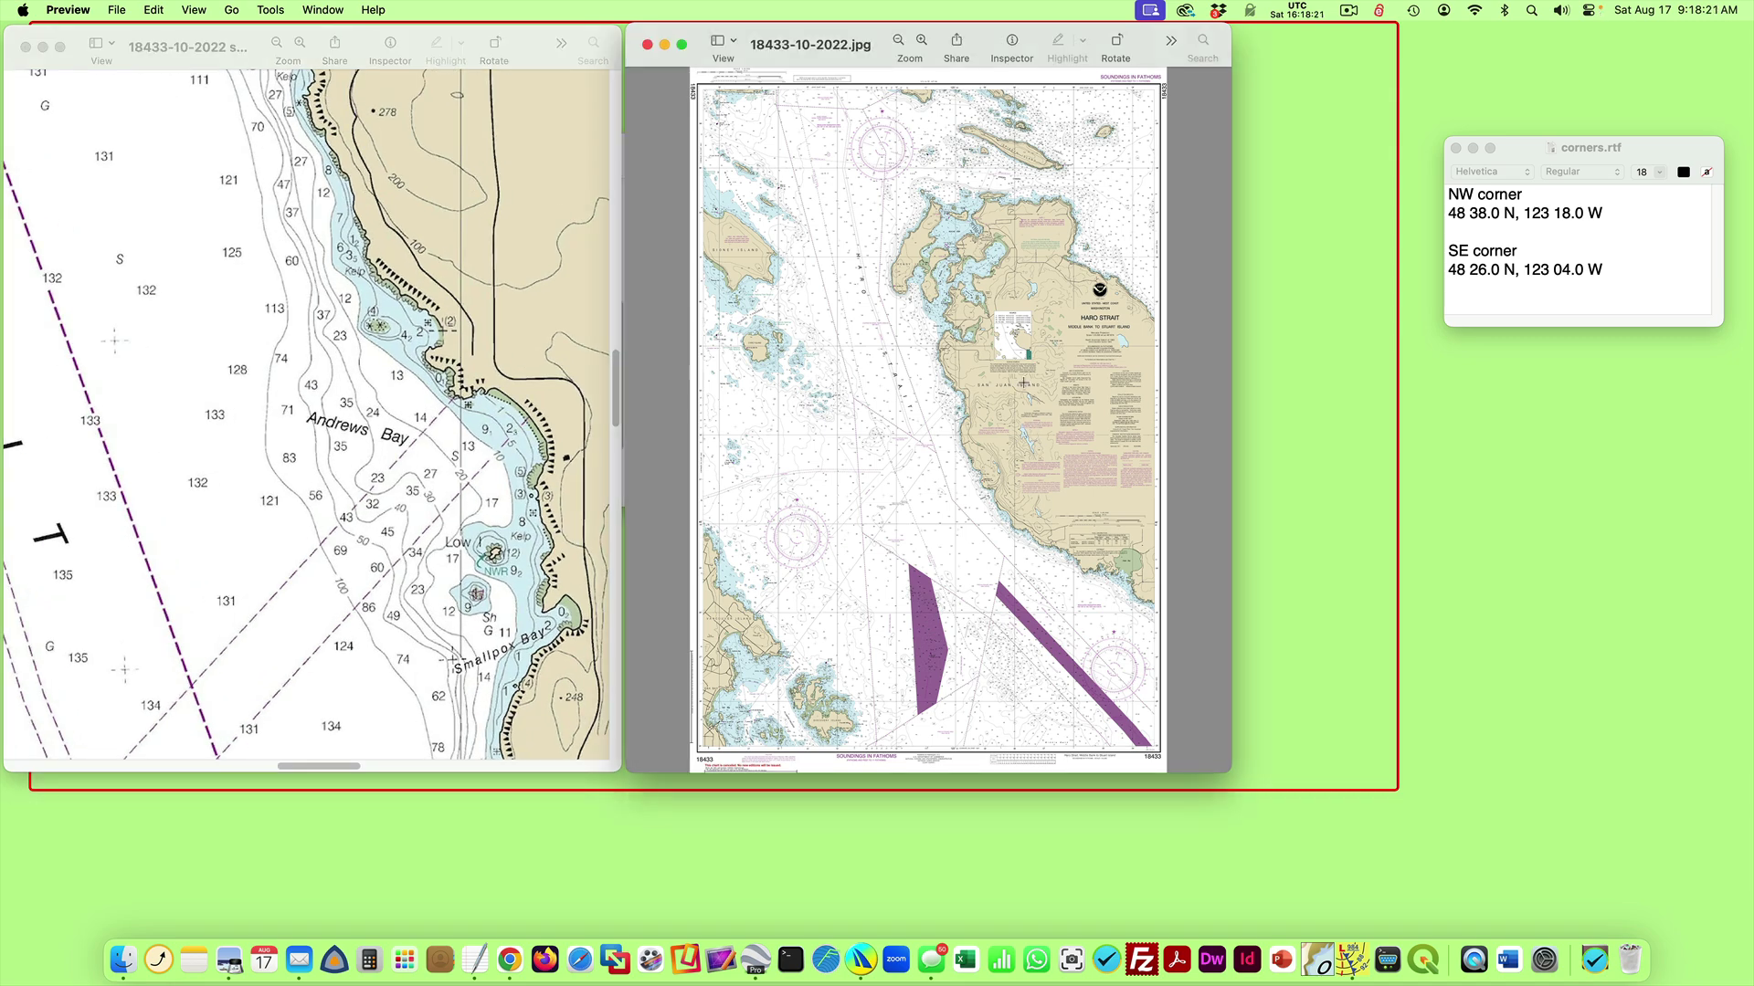
left_click(920, 41)
key("super+equal")
key("super+equal")
key("super+equal")
key("super+equal")
key("super+equal")
key("super+equal")
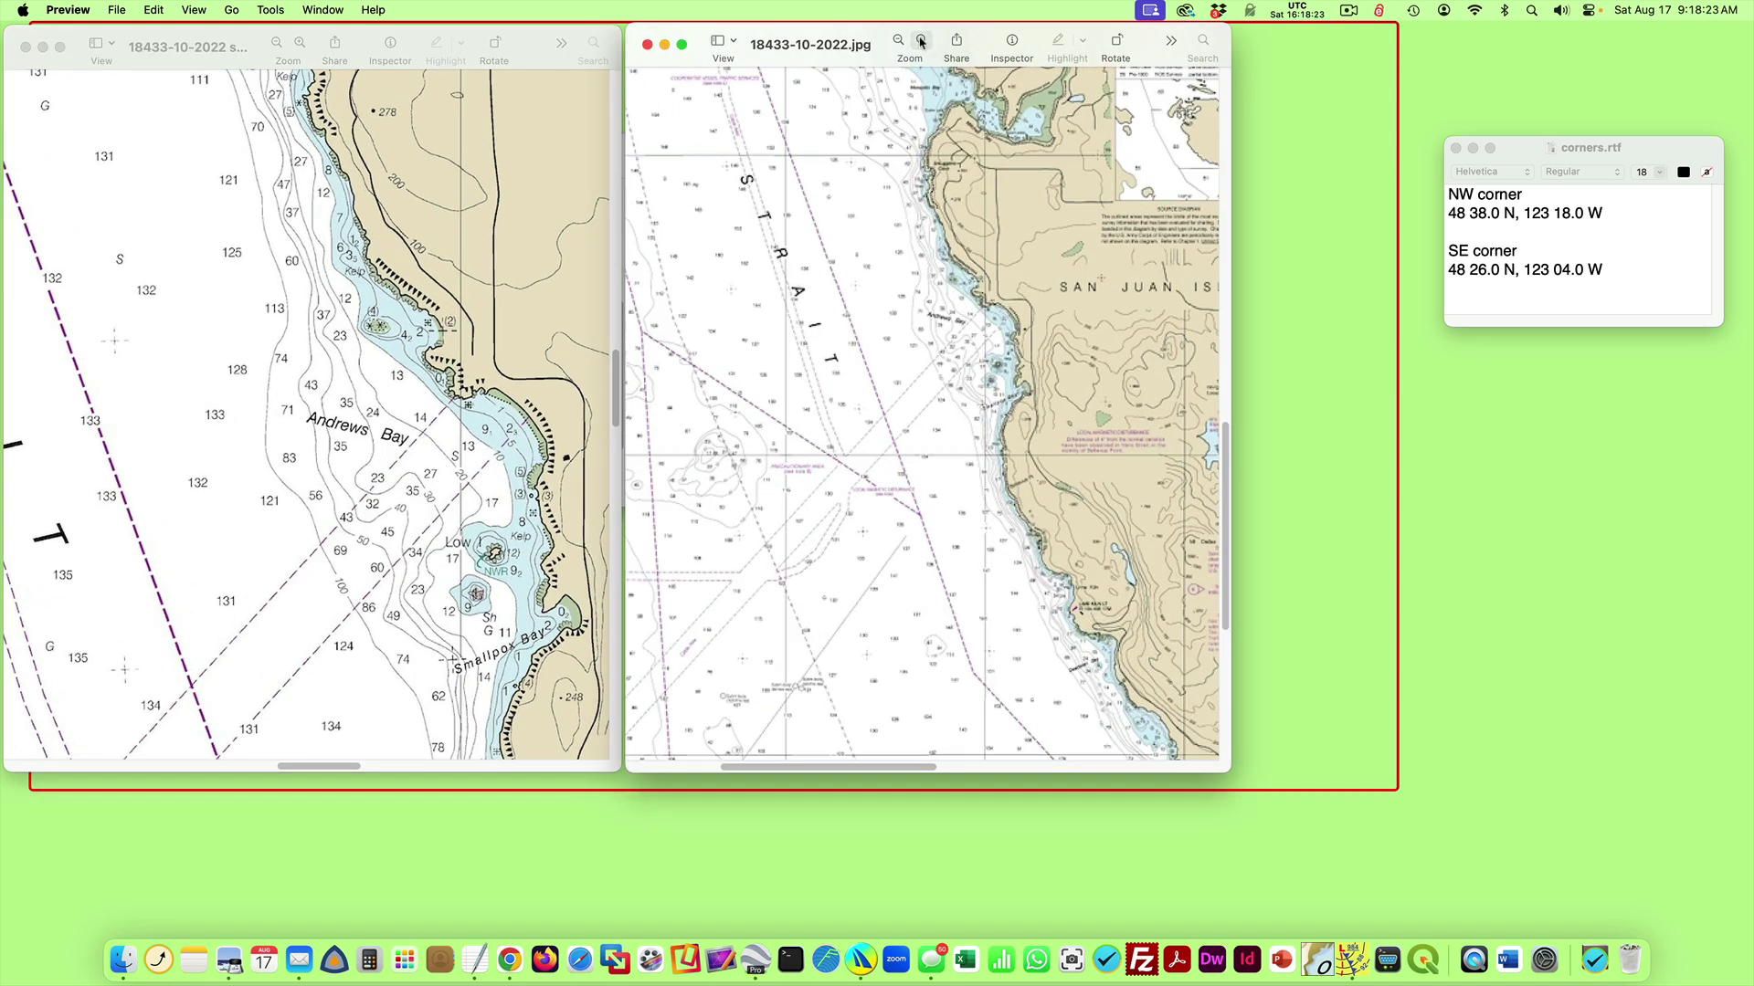
left_click_drag(1029, 300, 1006, 368)
left_click(1046, 335)
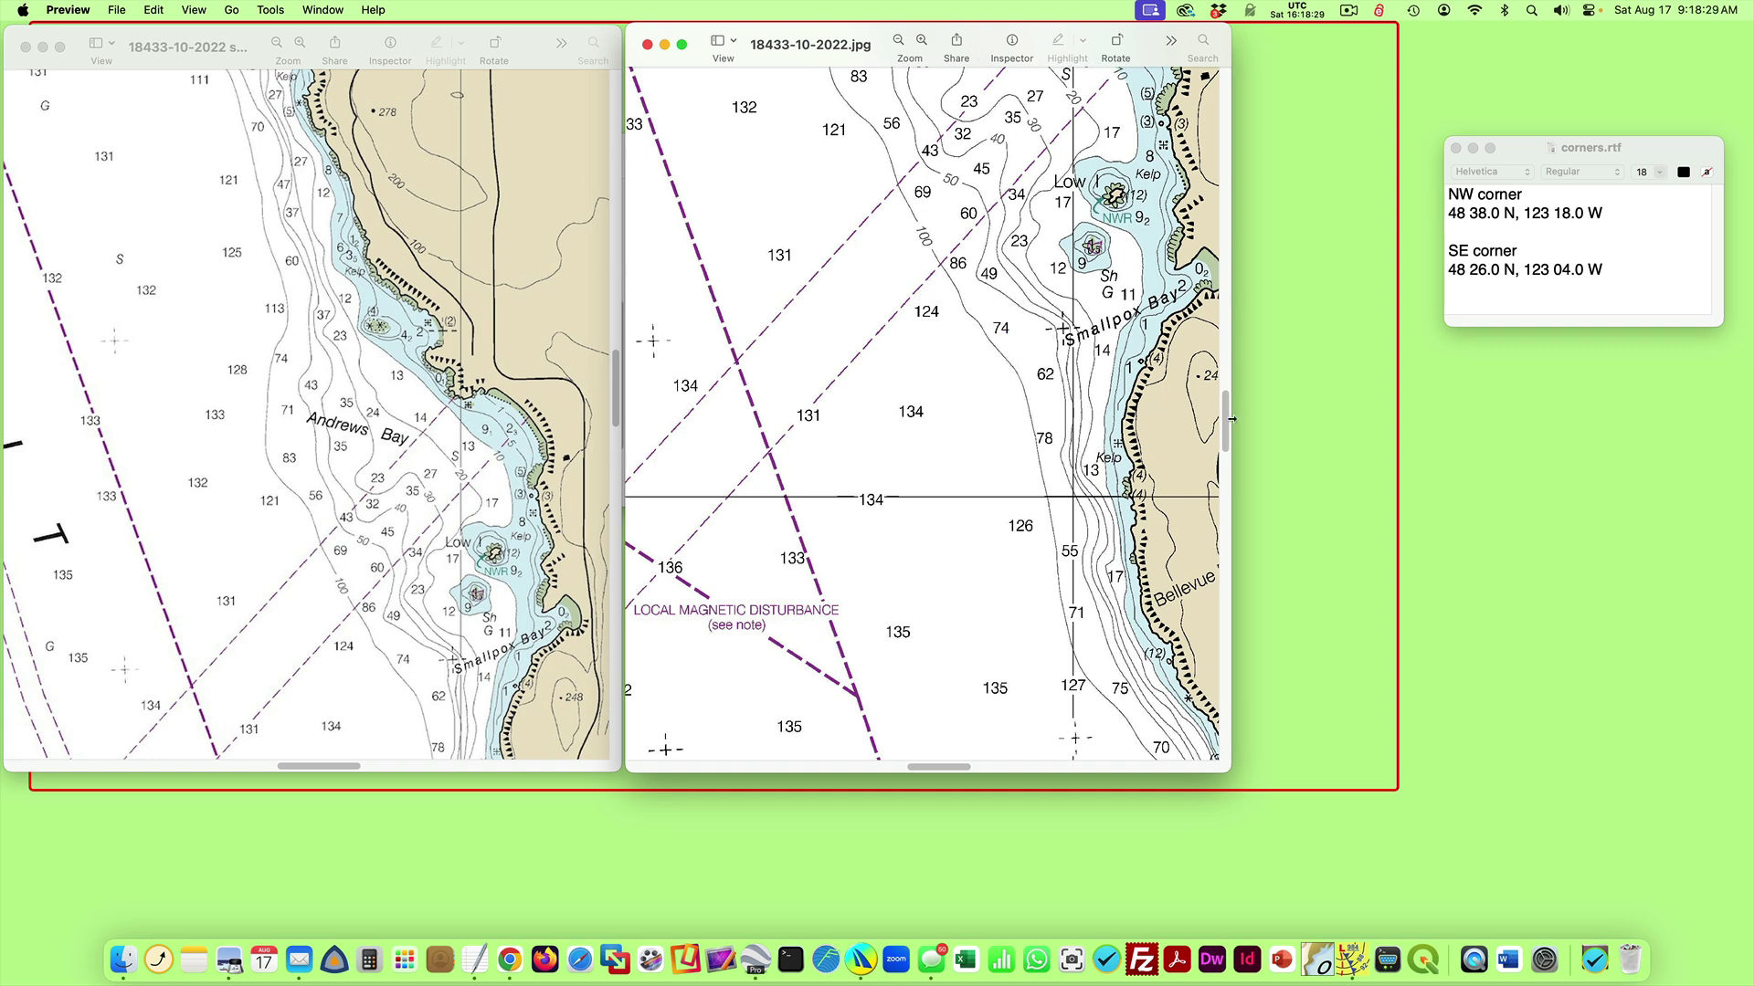
left_click_drag(1223, 418, 1222, 376)
left_click(309, 375)
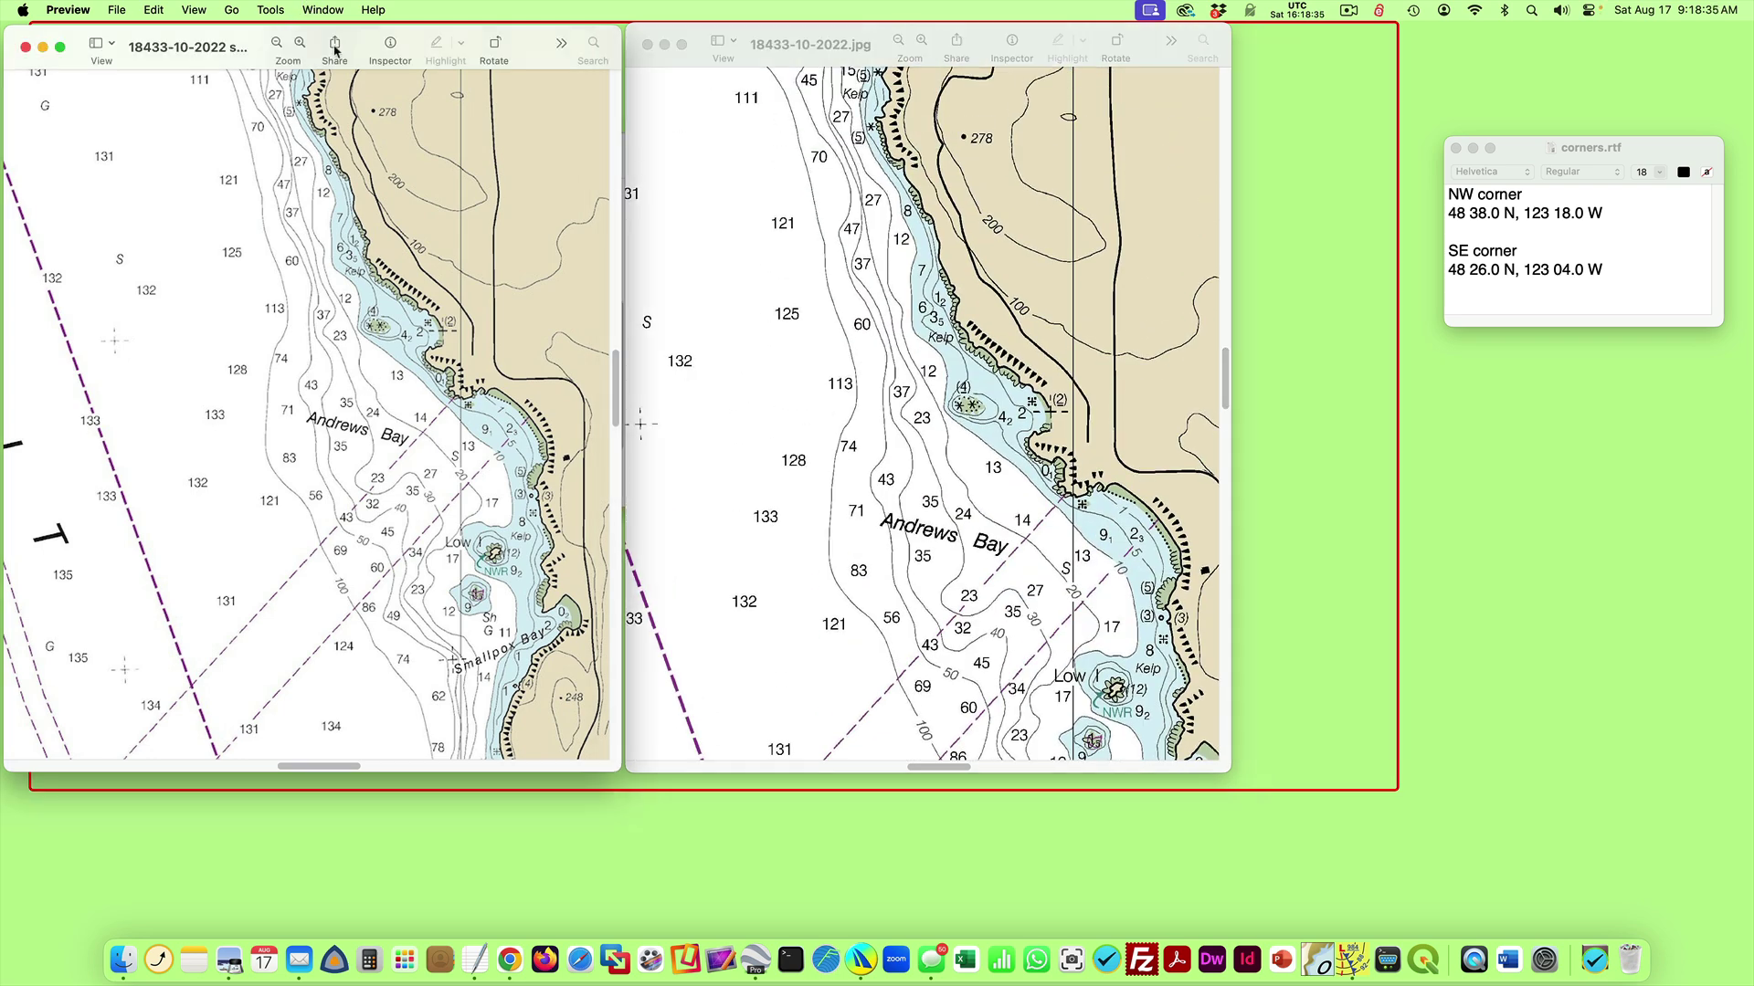
left_click(298, 42)
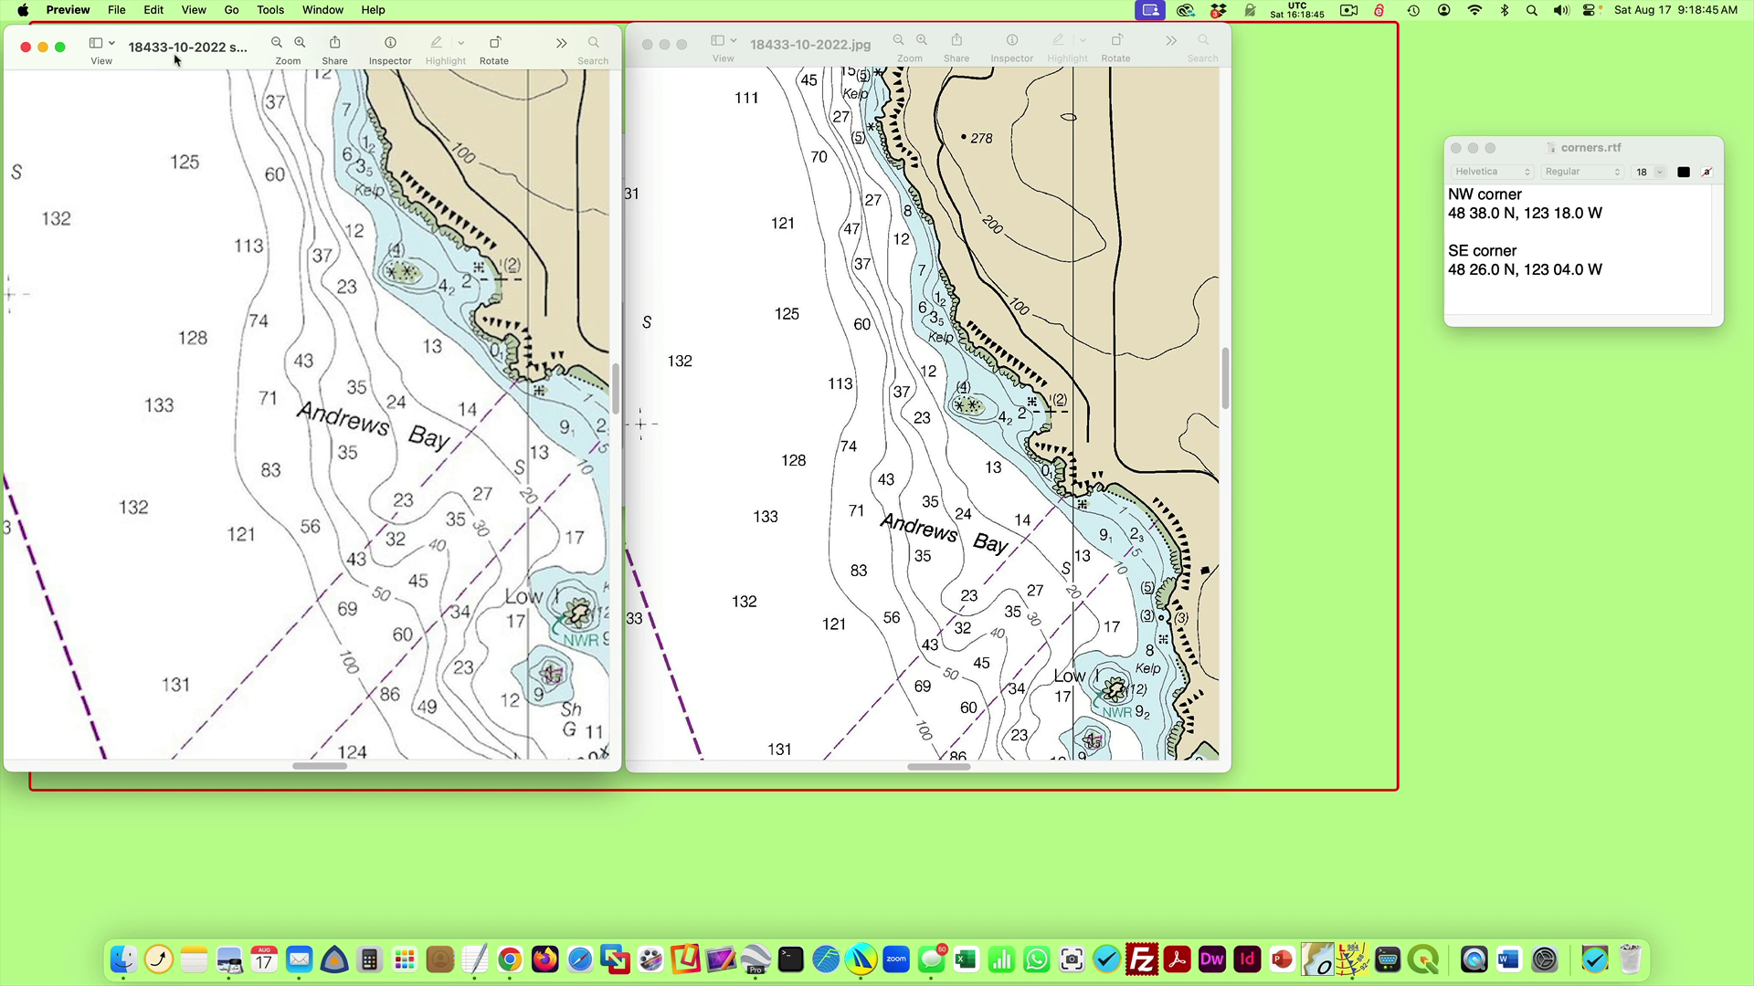
mouse_move(249, 56)
- Close the full-size image, move the small chart right, and zoom out to the whole Haro Strait sheet
left_click(648, 48)
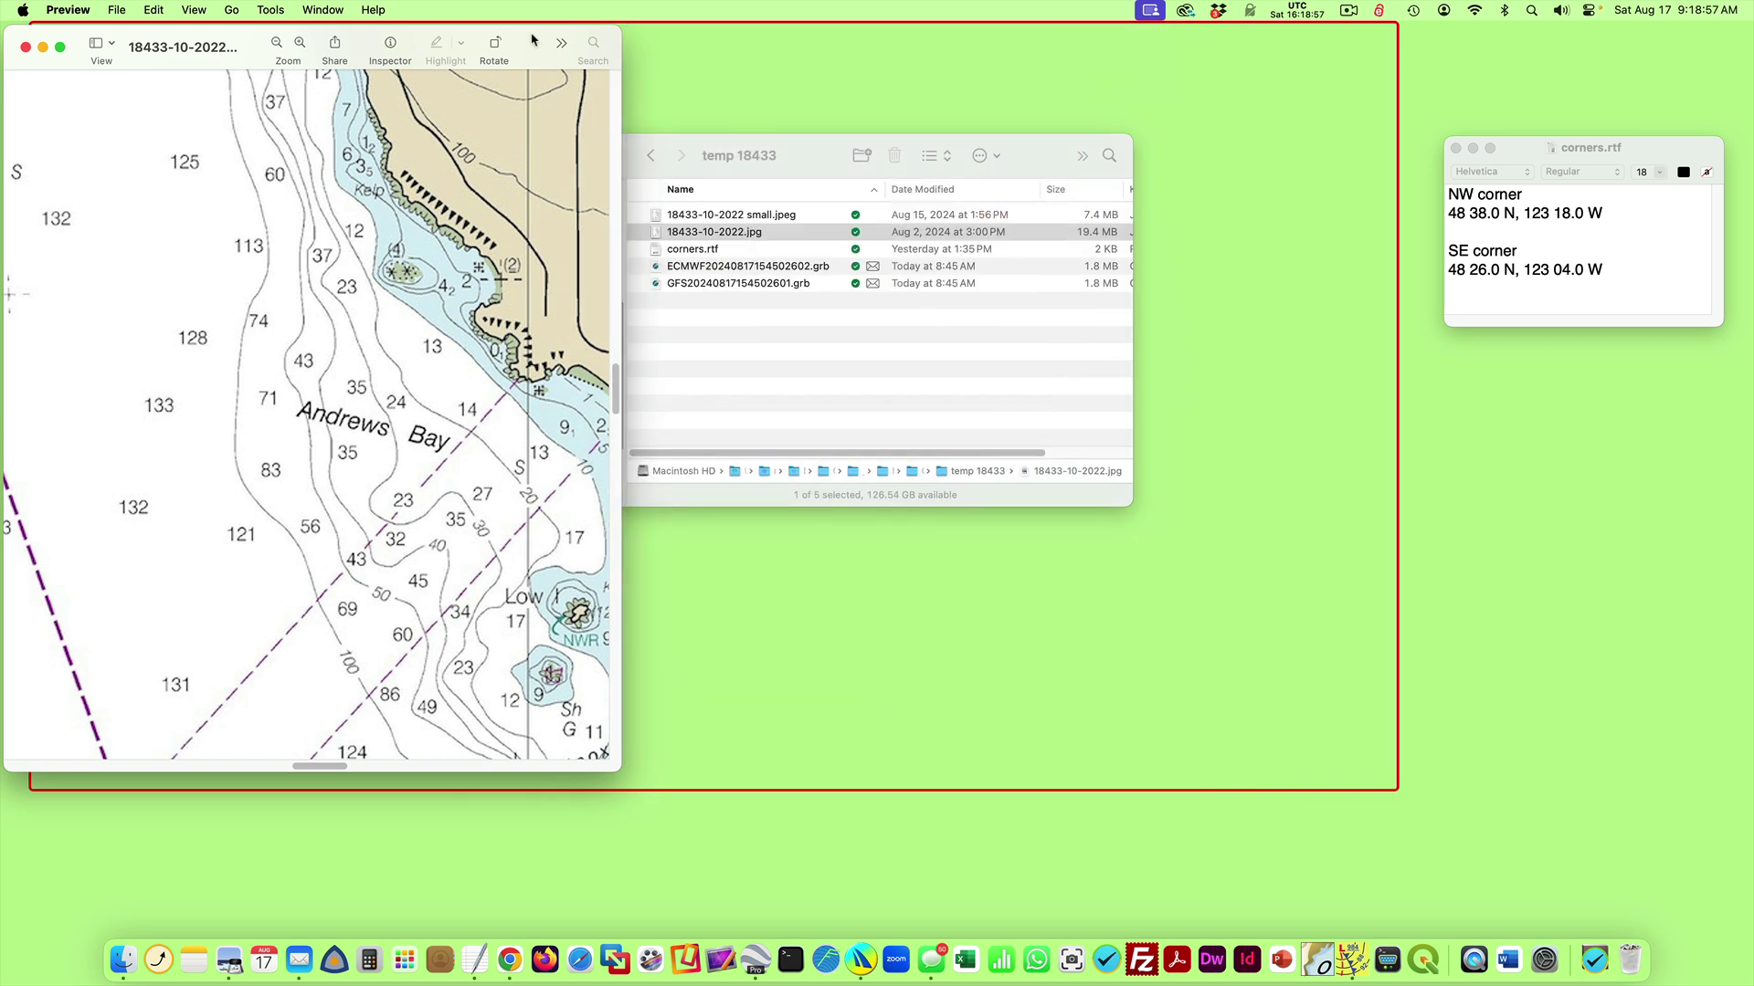
left_click_drag(539, 46, 804, 42)
scroll(778, 187, "down", 2)
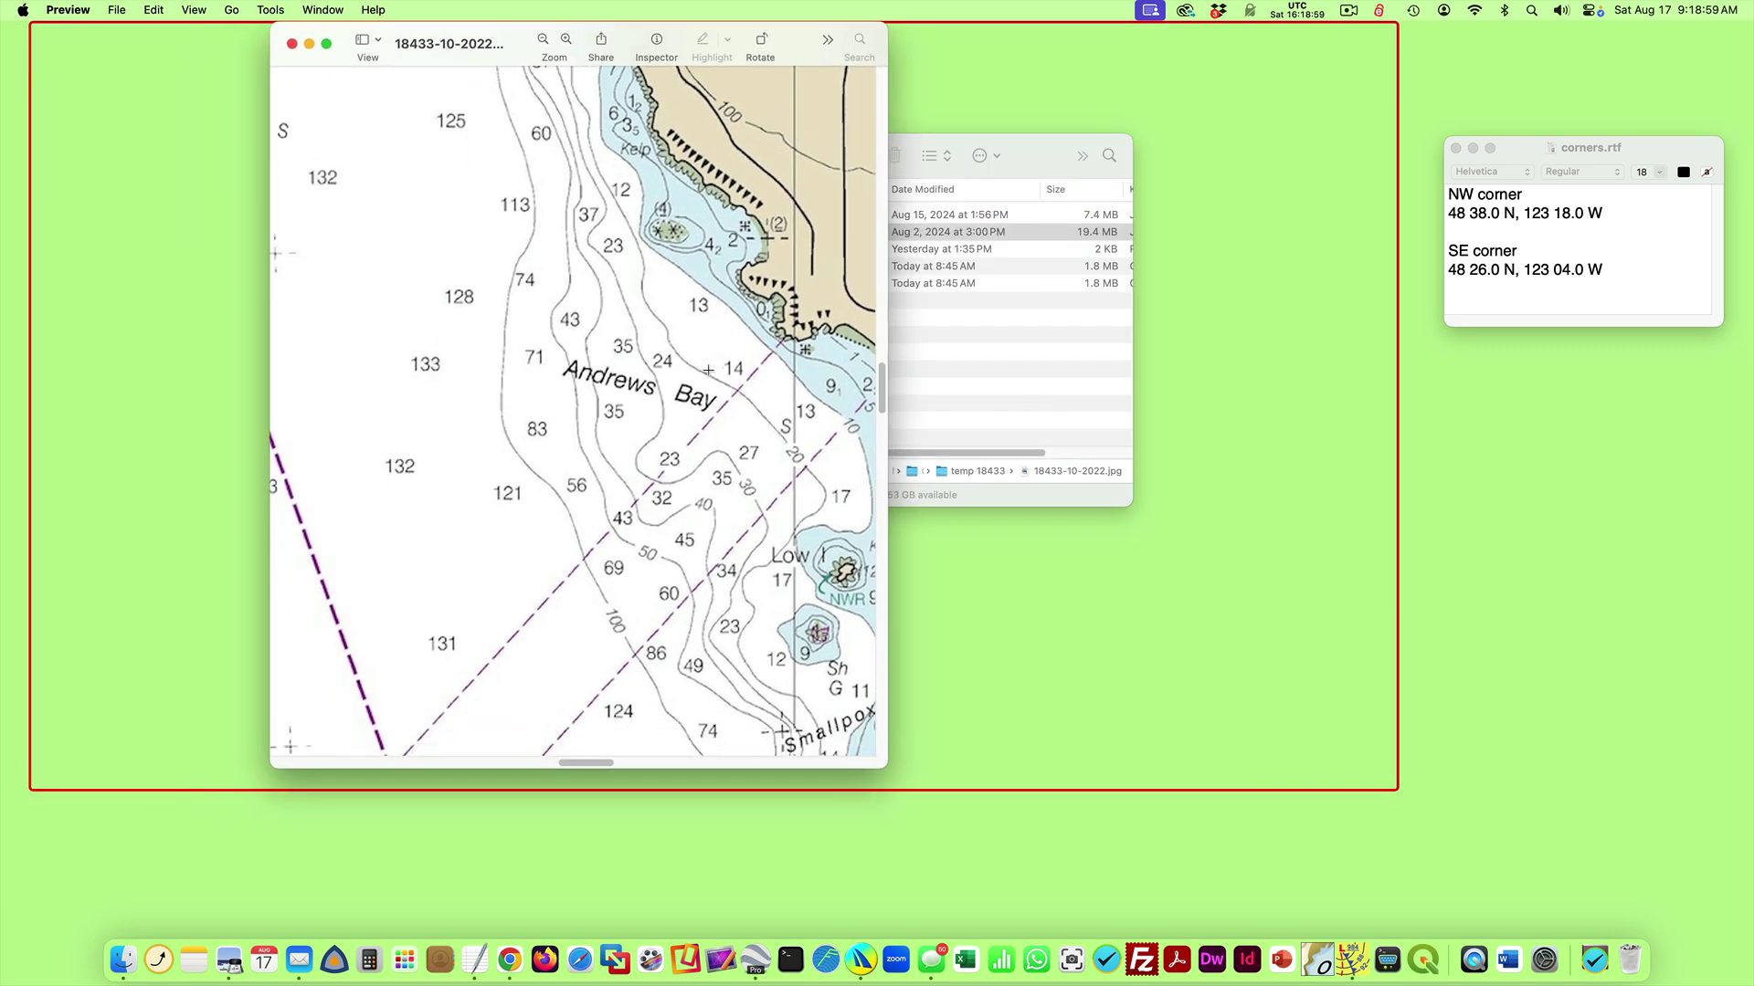
left_click(542, 41)
left_click(542, 41)
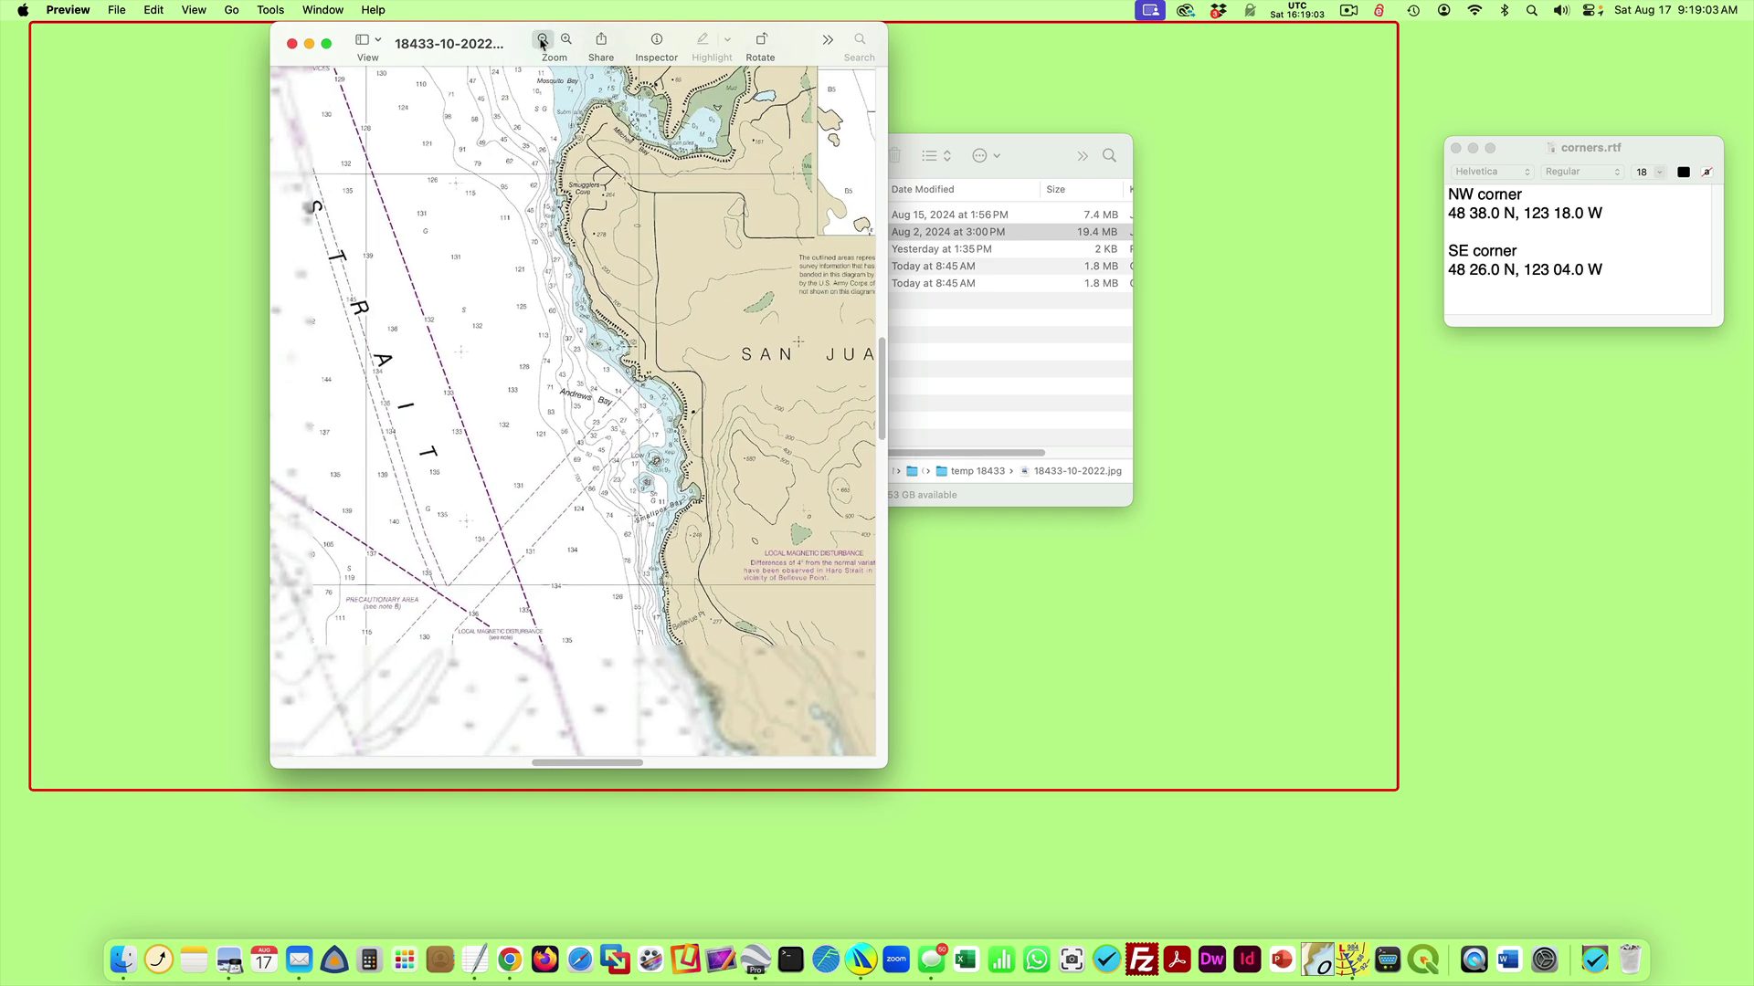
left_click(542, 41)
left_click(542, 41)
left_click(541, 42)
left_click(541, 41)
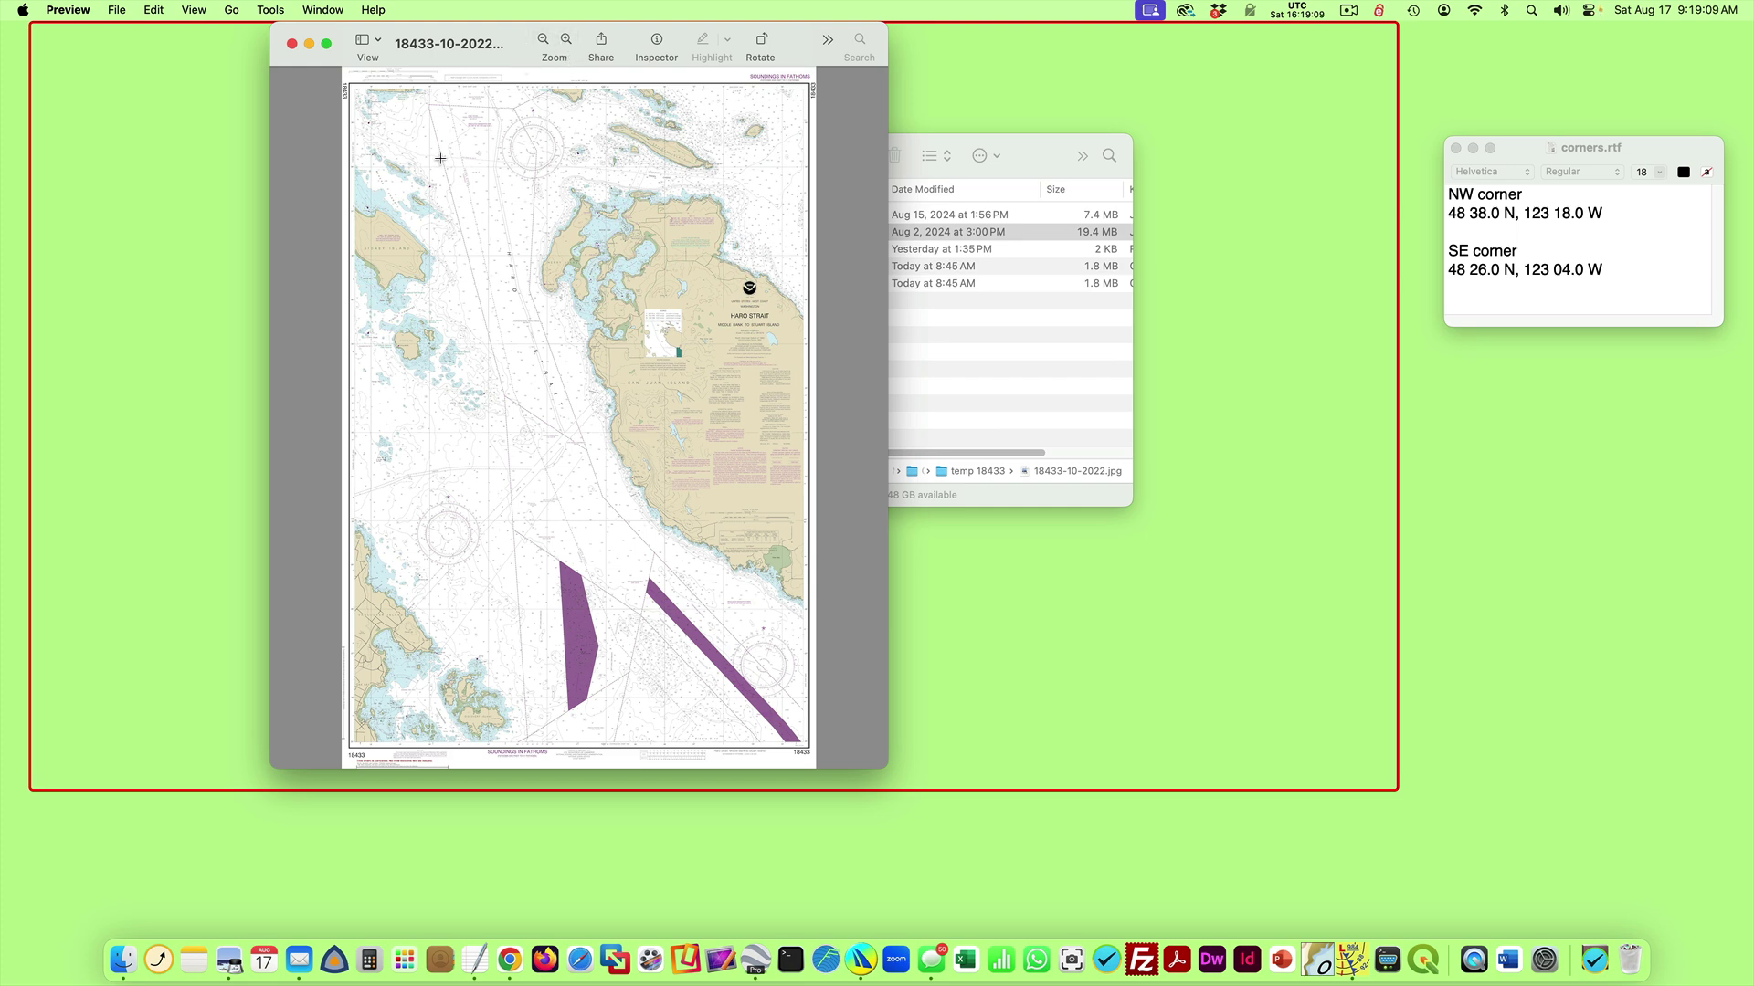
- Zoom back in and scroll to the chart's top-left corner edge
left_click(565, 40)
left_click(566, 40)
left_click(566, 40)
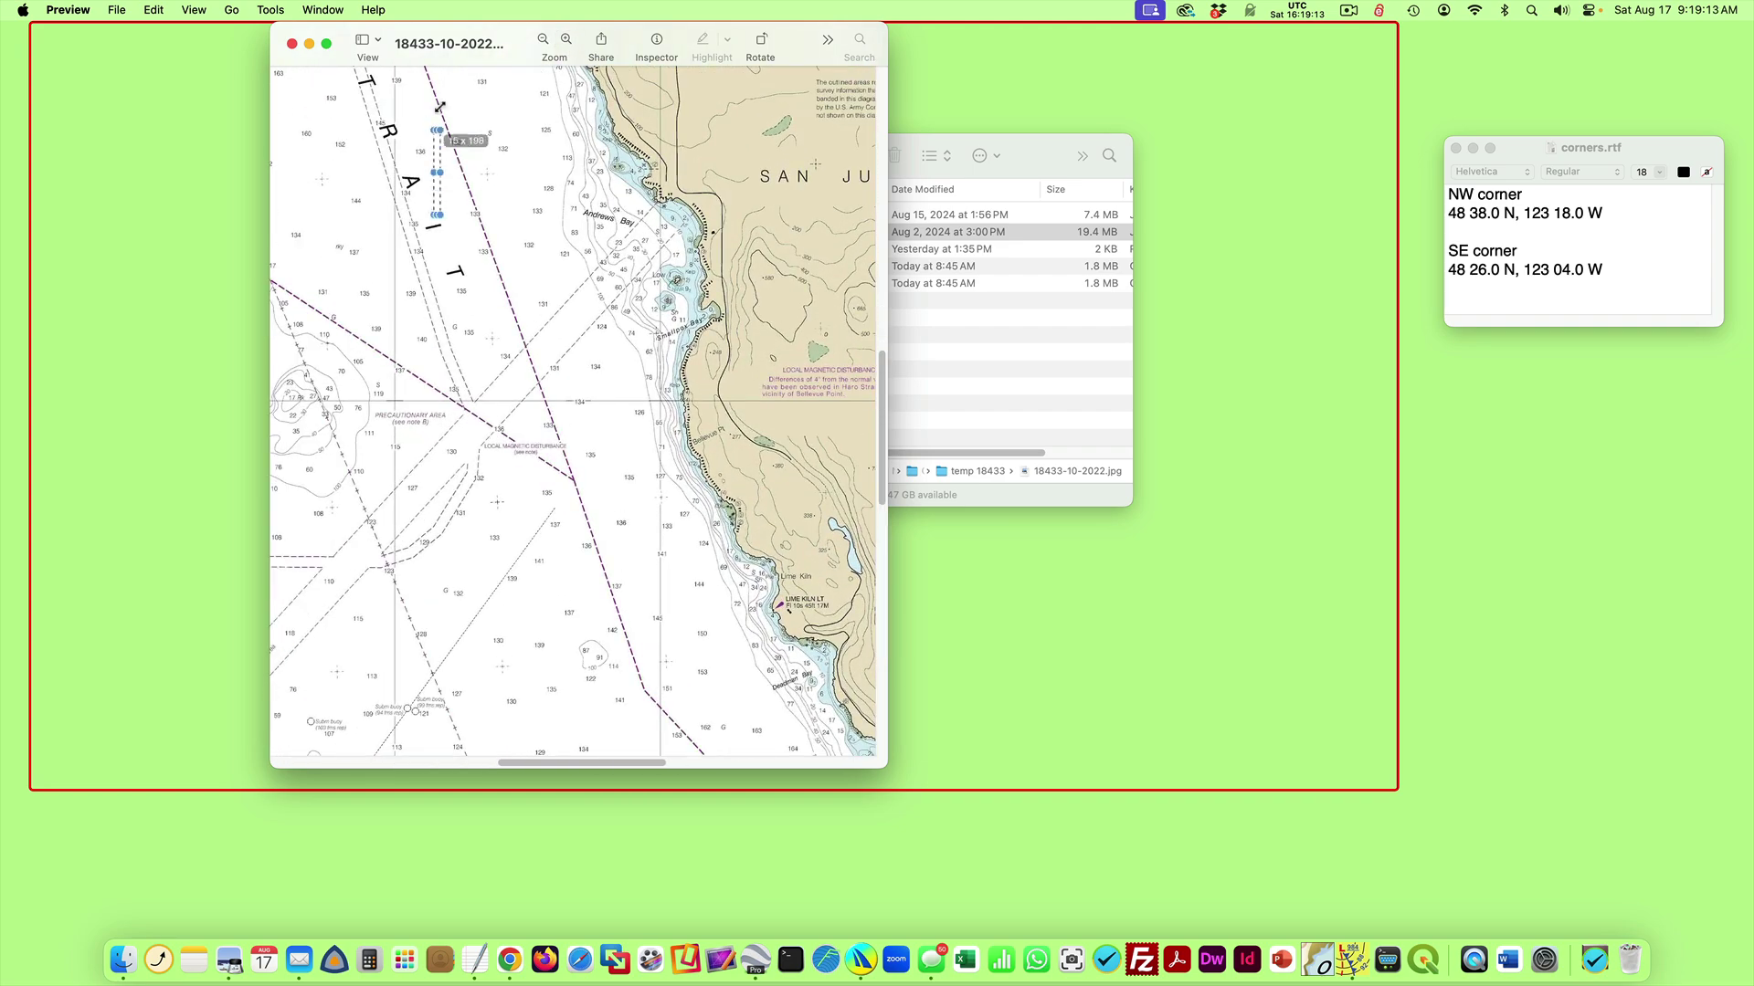
scroll(450, 147, "down", 10)
scroll(450, 146, "up", 1)
scroll(450, 146, "up", 5)
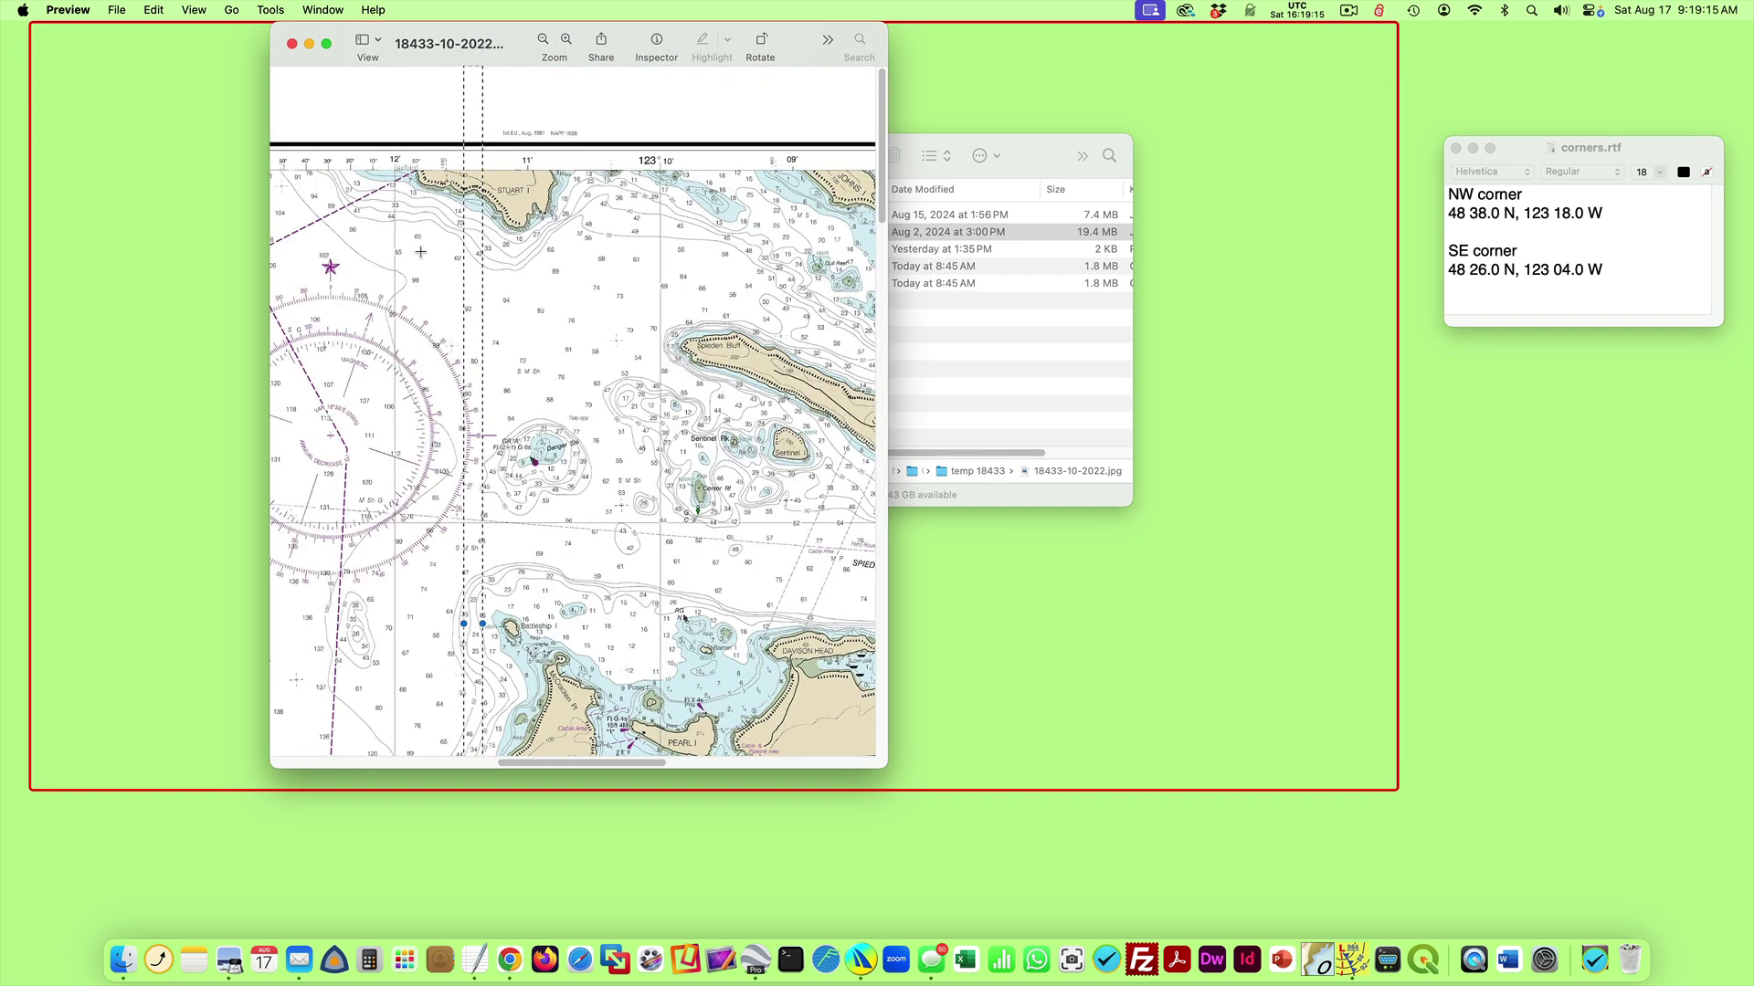
scroll(379, 548, "up", 5)
scroll(379, 548, "left", 5)
left_click(466, 345)
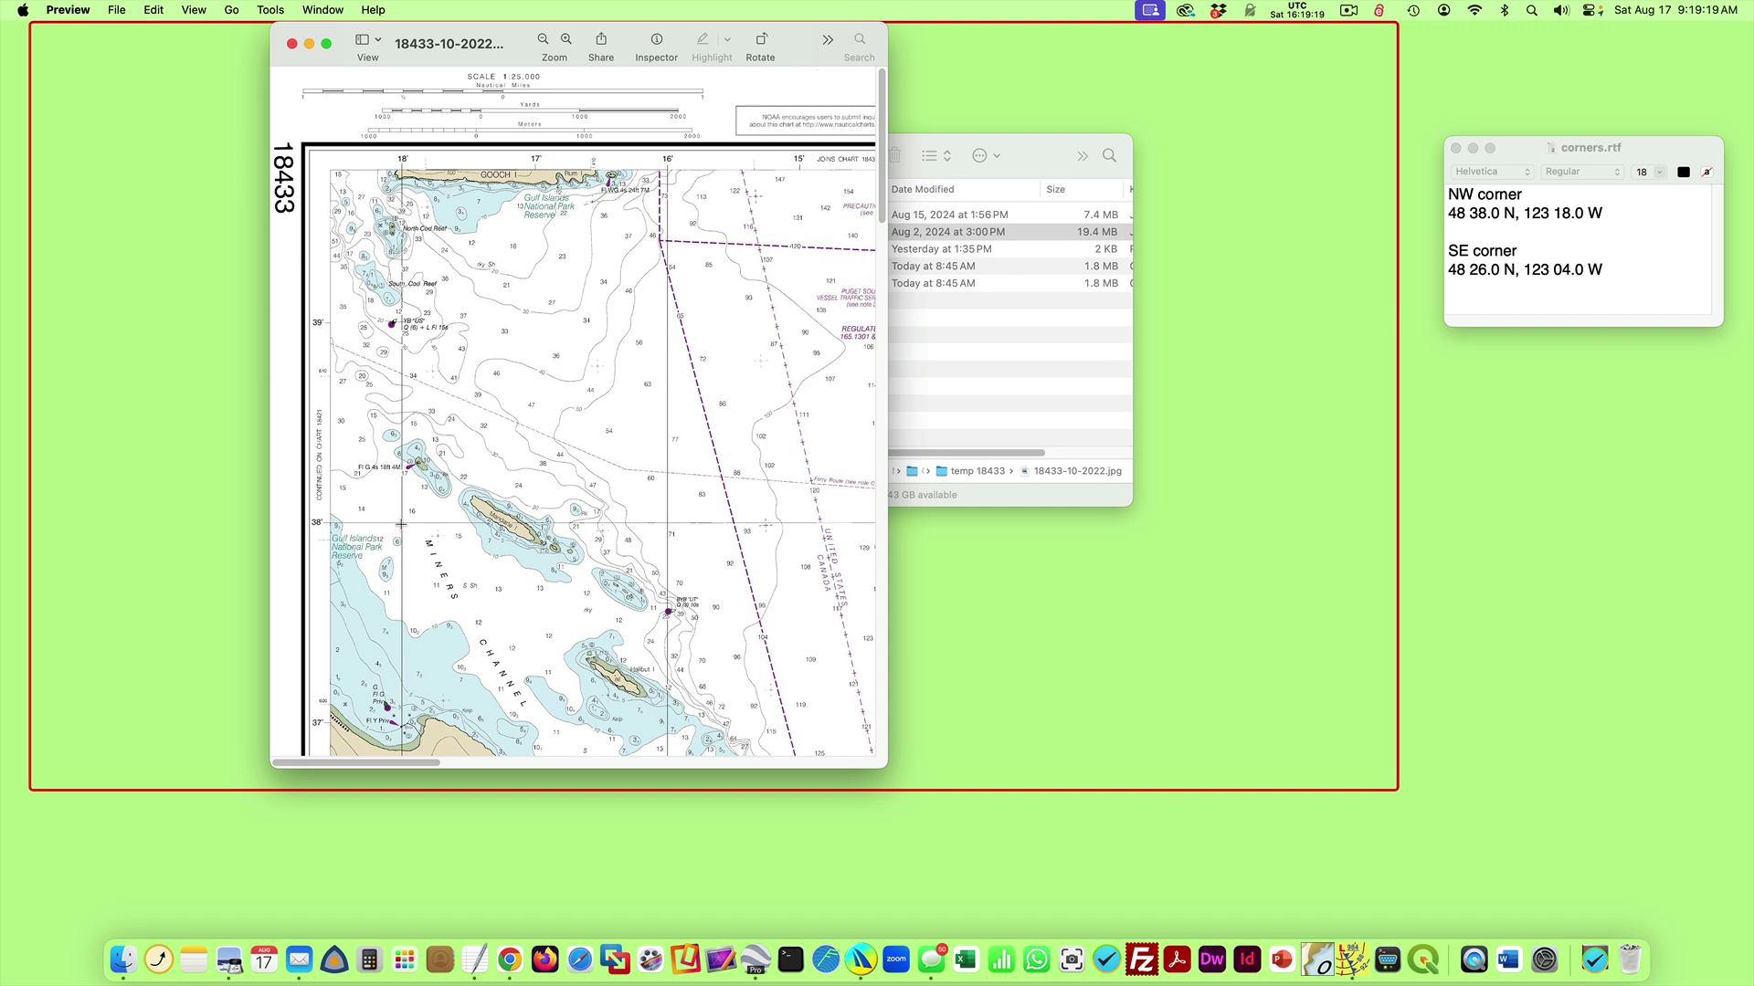
- Check the bottom-right corner against the NW/SE coordinates in the corners.rtf note
left_click_drag(1658, 148, 1063, 134)
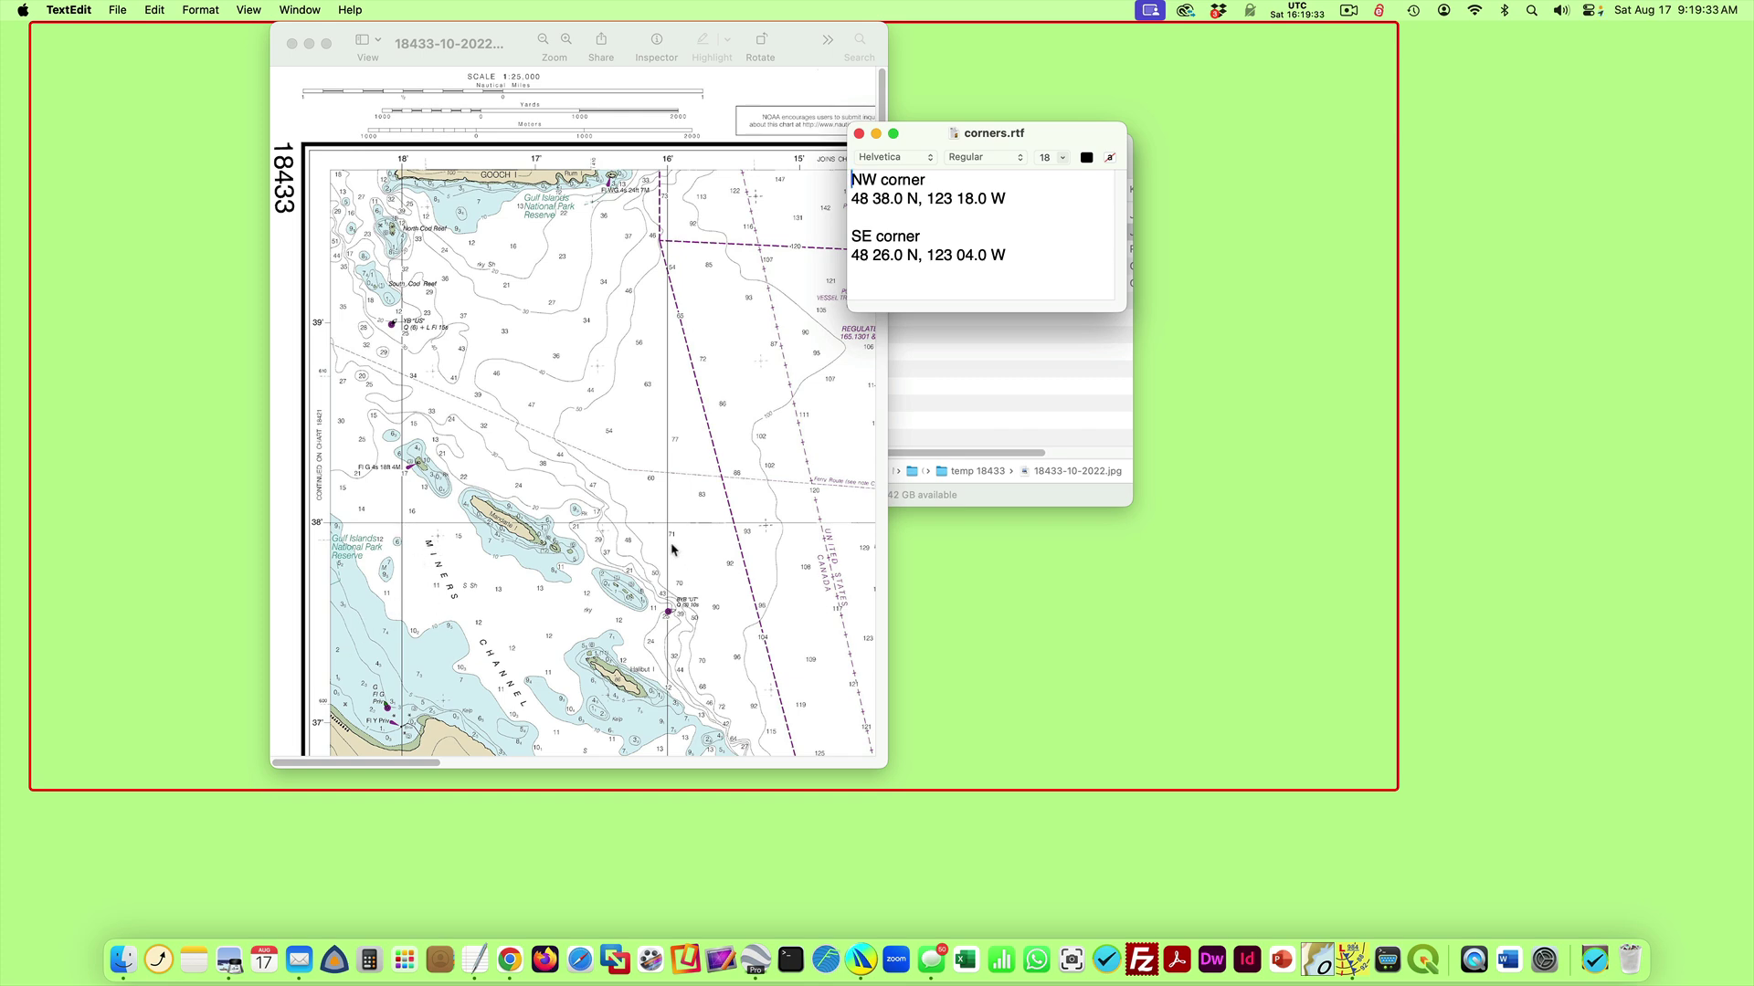
scroll(651, 571, "down", 10)
scroll(650, 570, "down", 15)
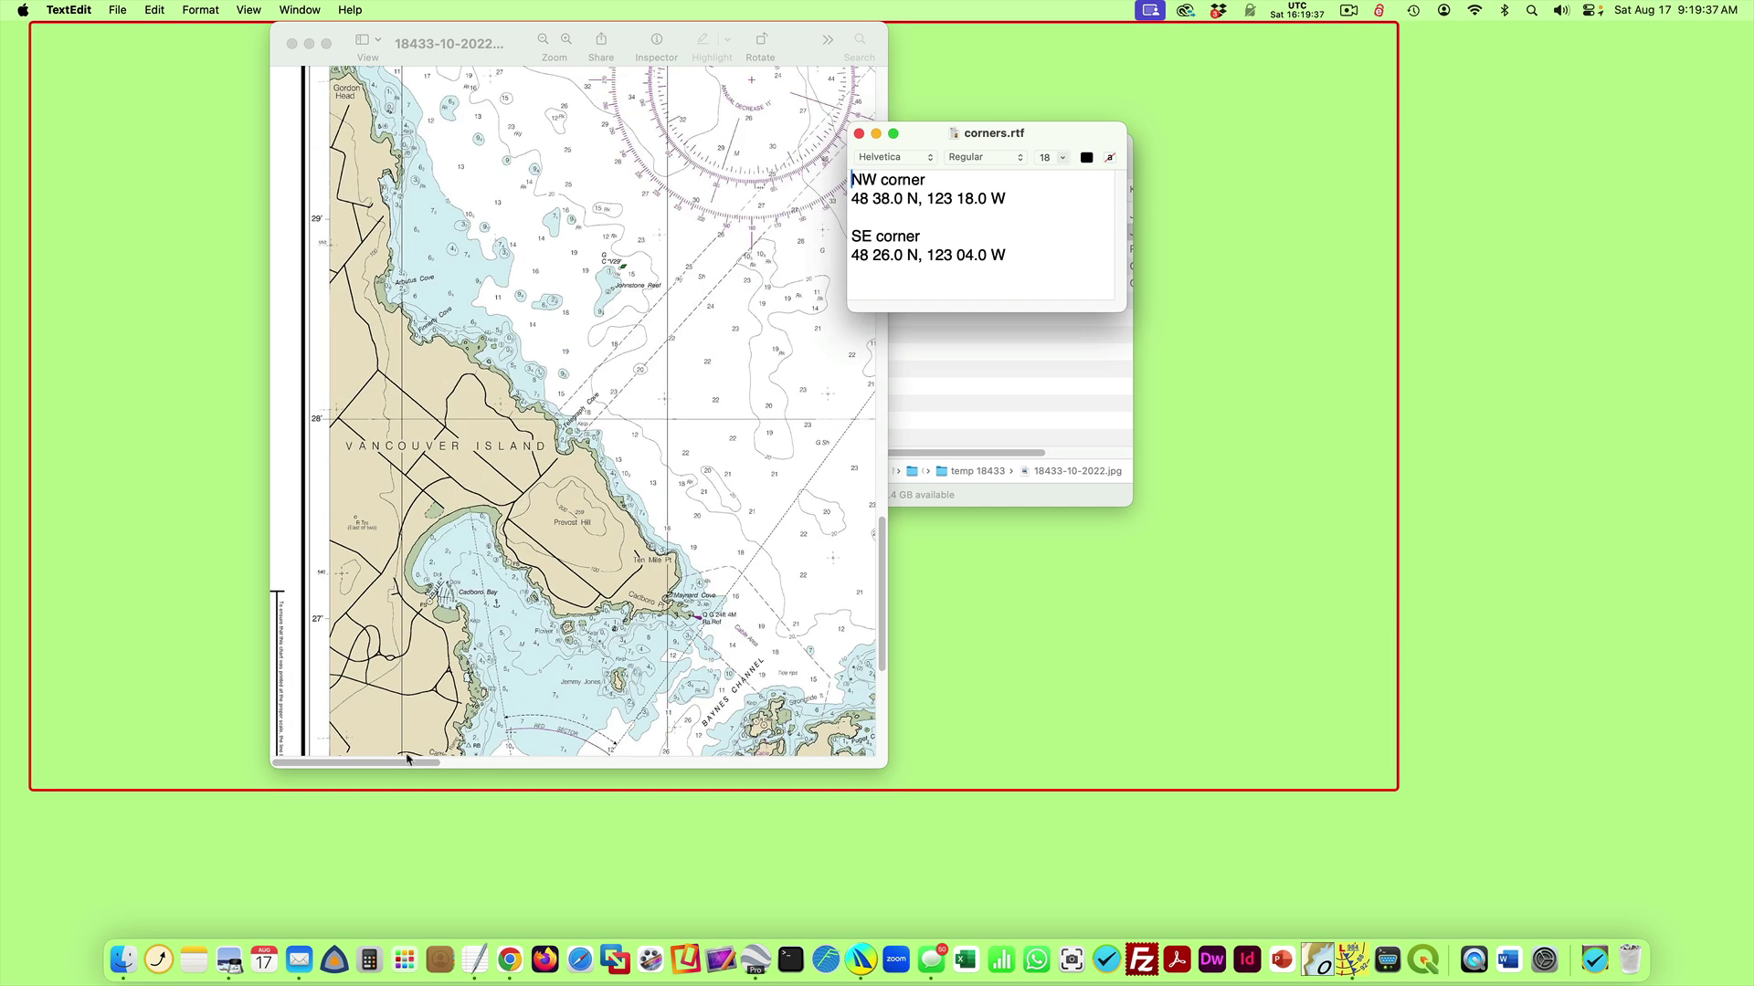
left_click_drag(413, 764, 865, 813)
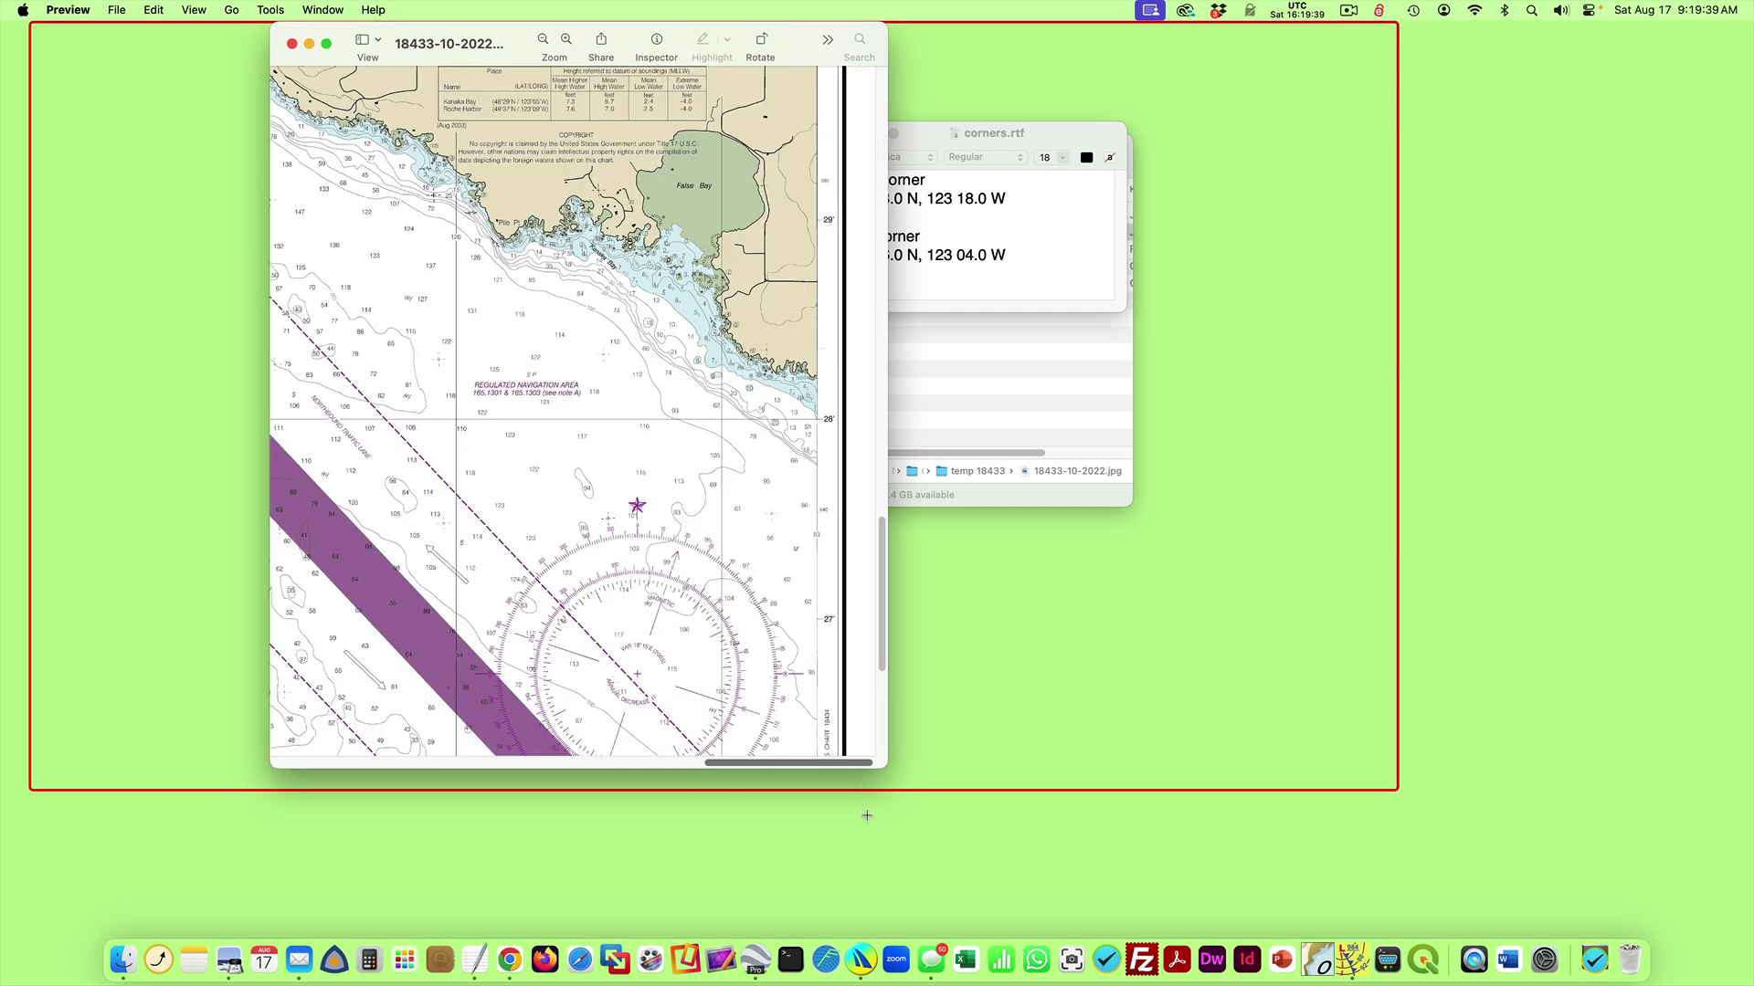
left_click_drag(882, 629, 882, 714)
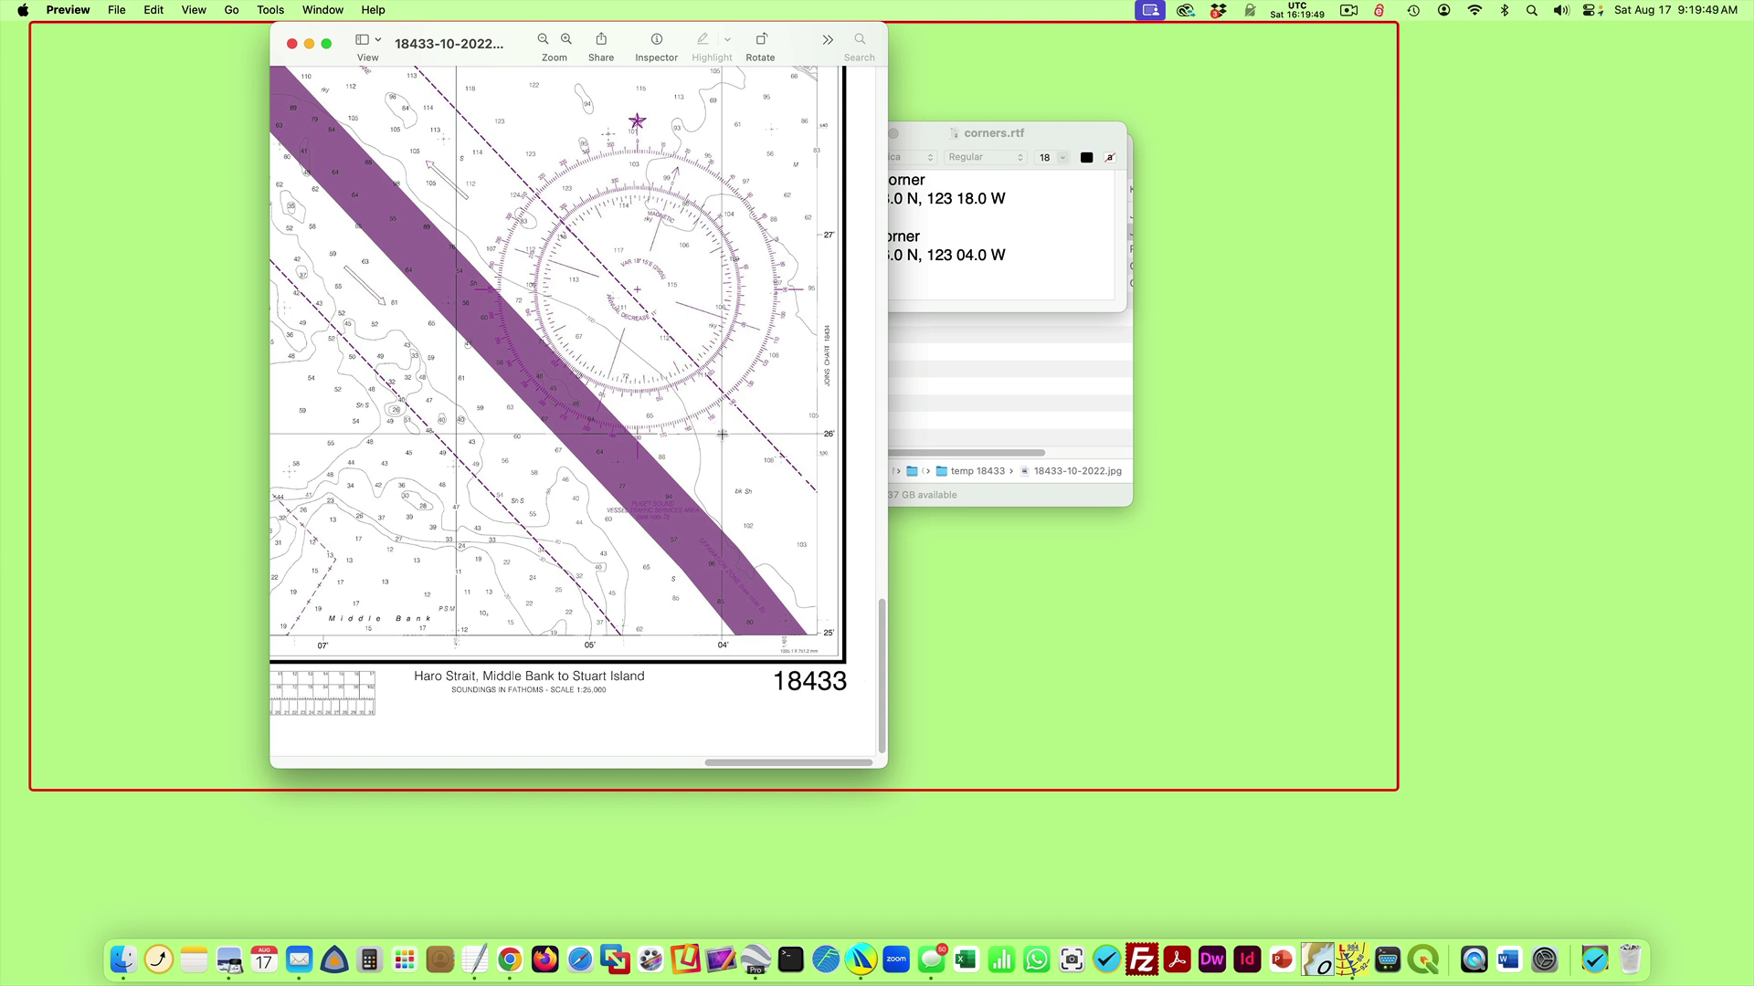
left_click(1055, 135)
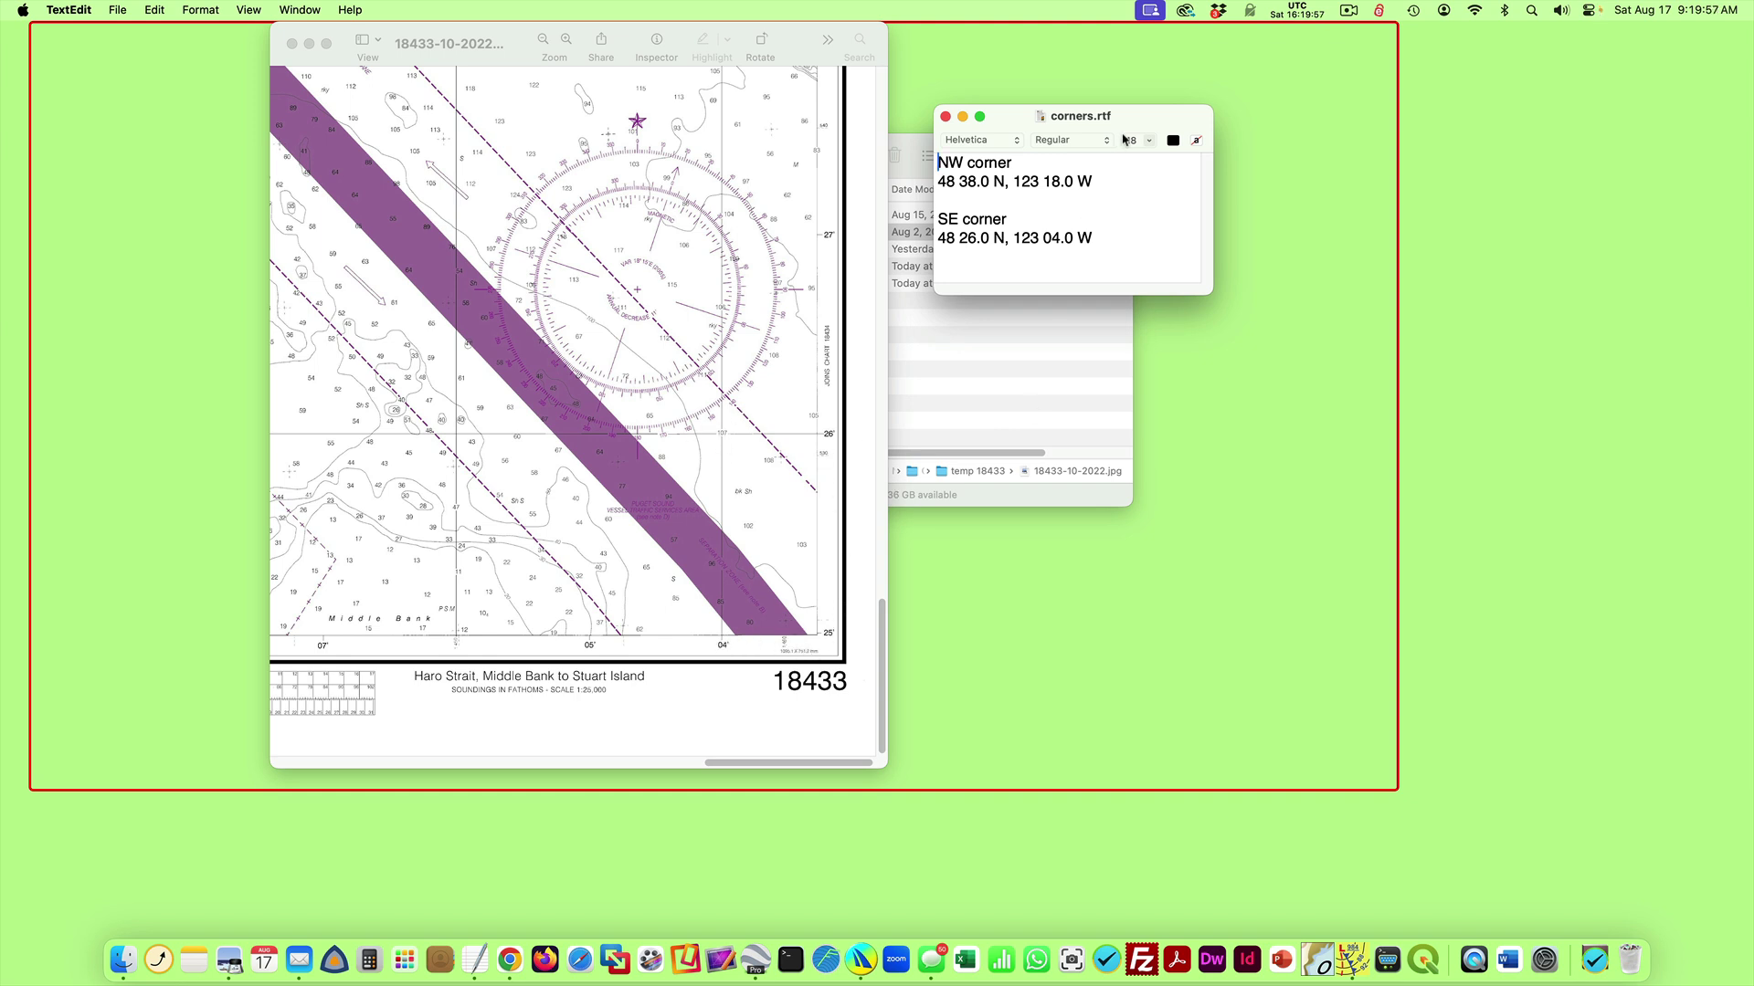
- Close the chart image and bring Google Earth Pro to the Pacific Northwest
left_click(291, 44)
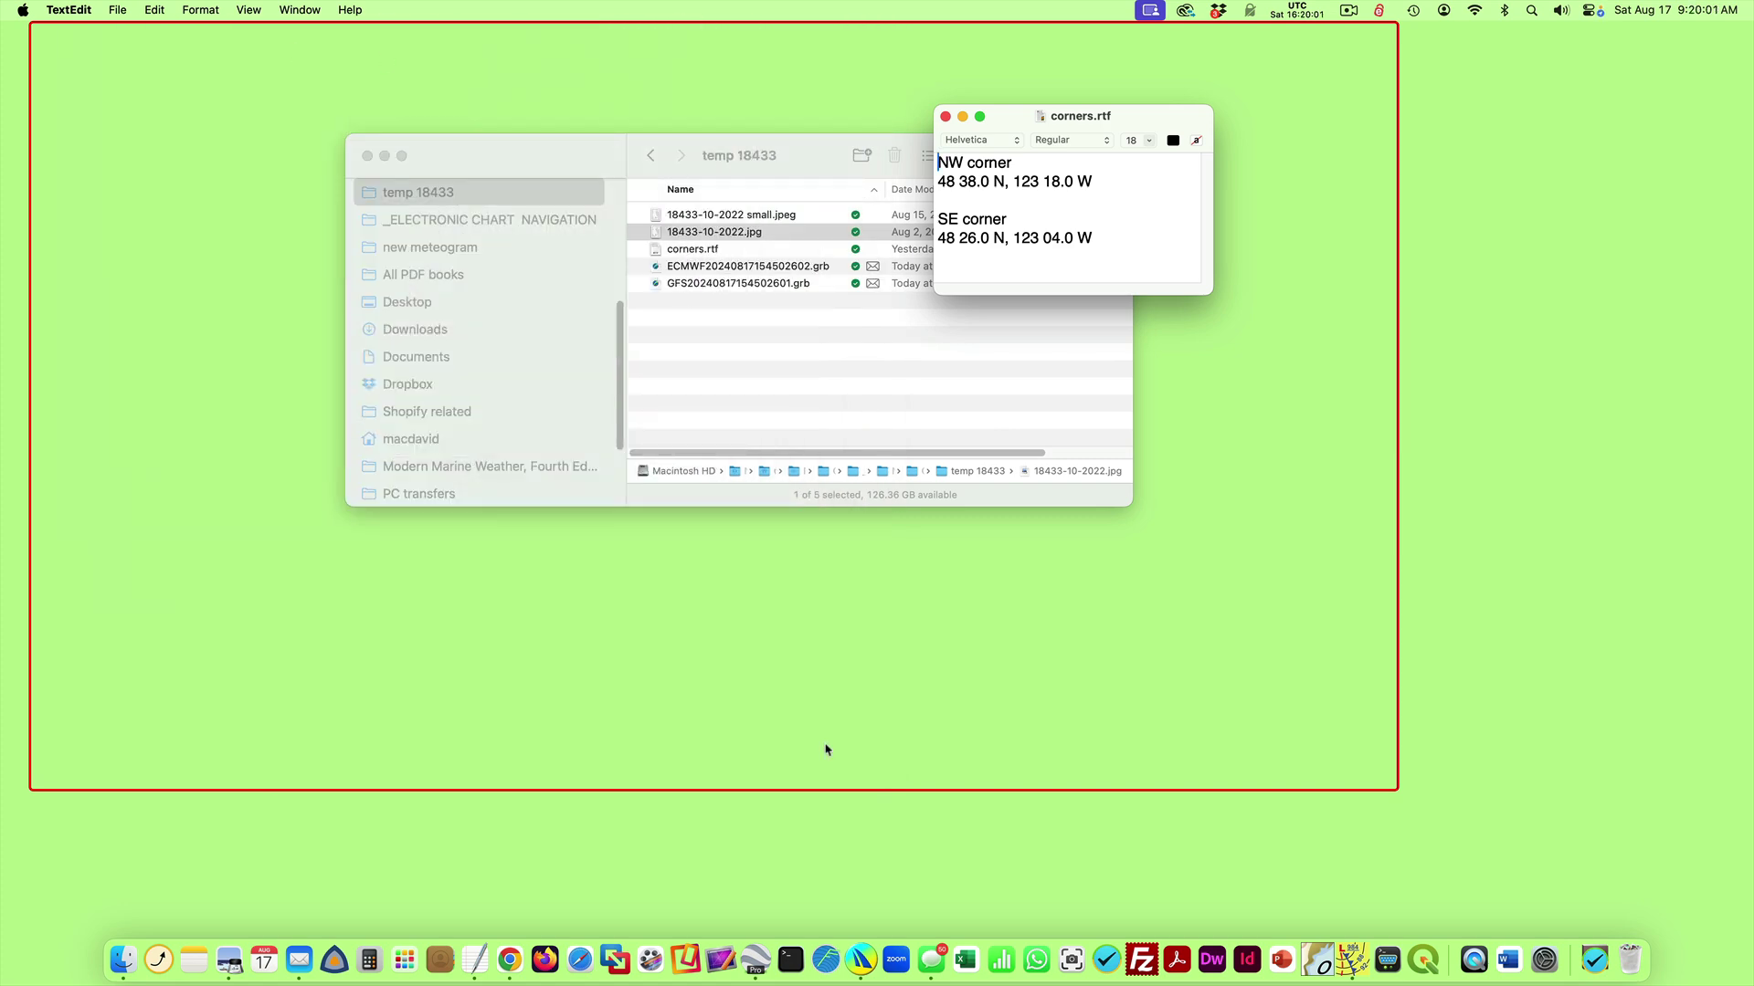
left_click(755, 959)
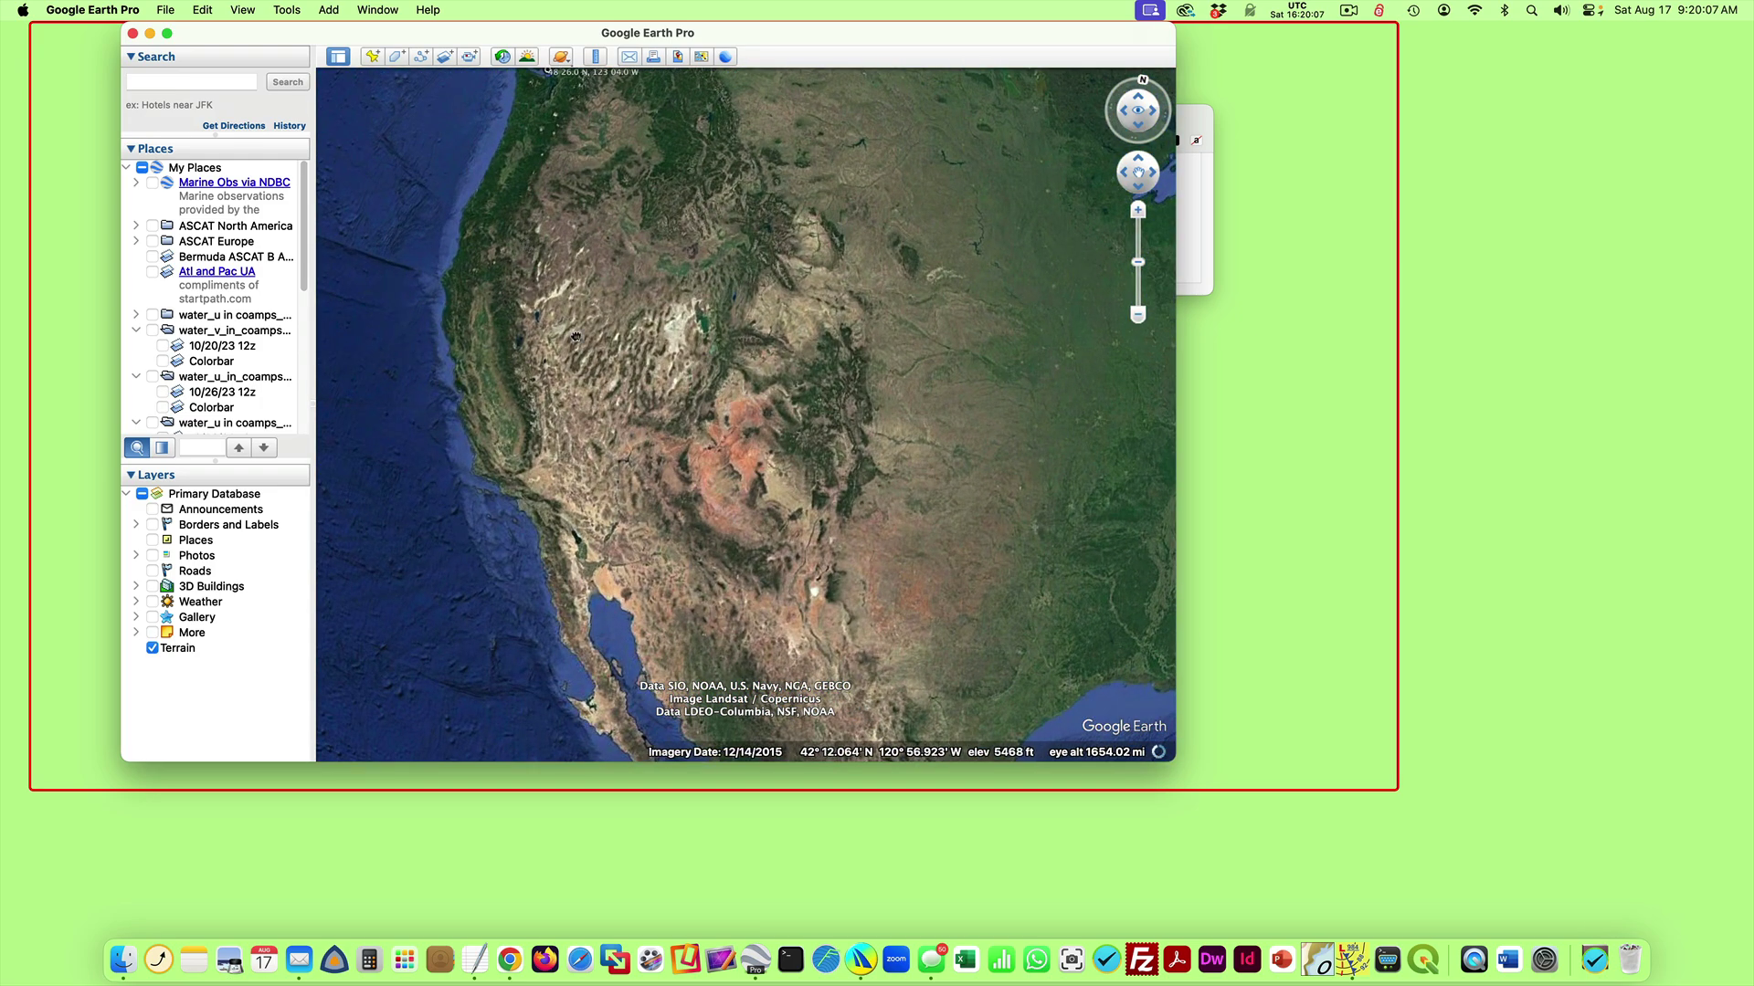
left_click_drag(662, 466, 536, 483)
scroll(695, 500, "up", 5)
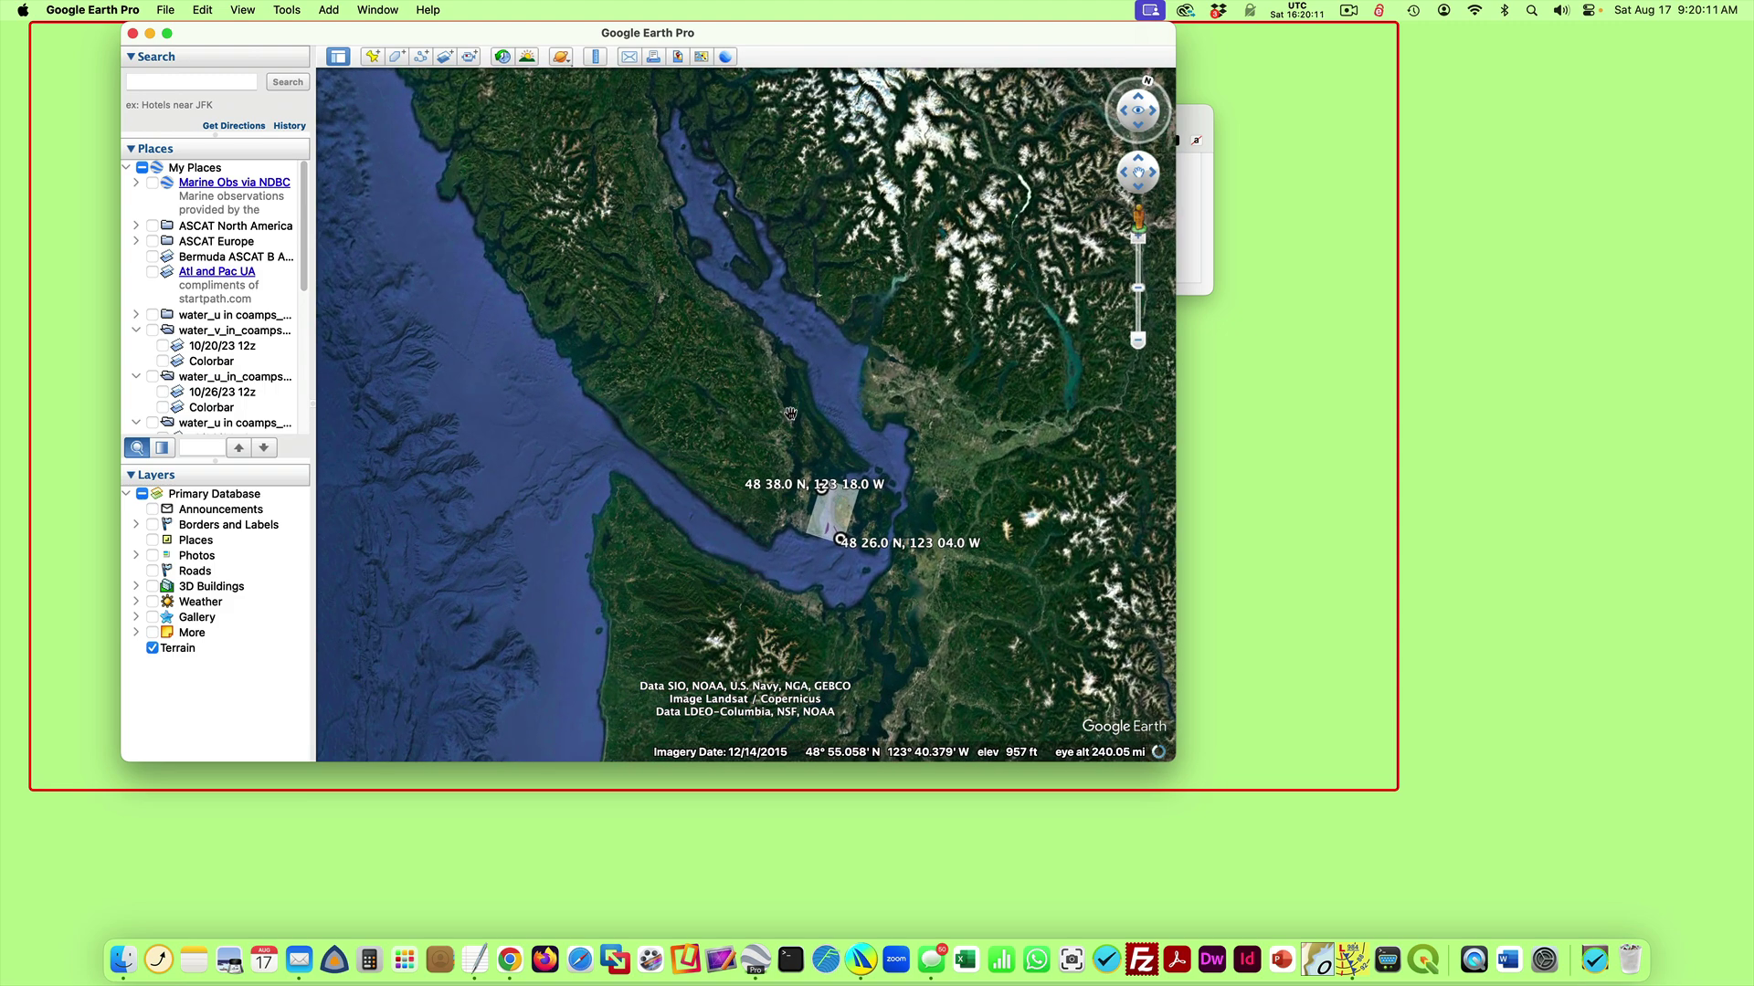
scroll(306, 254, "down", 10)
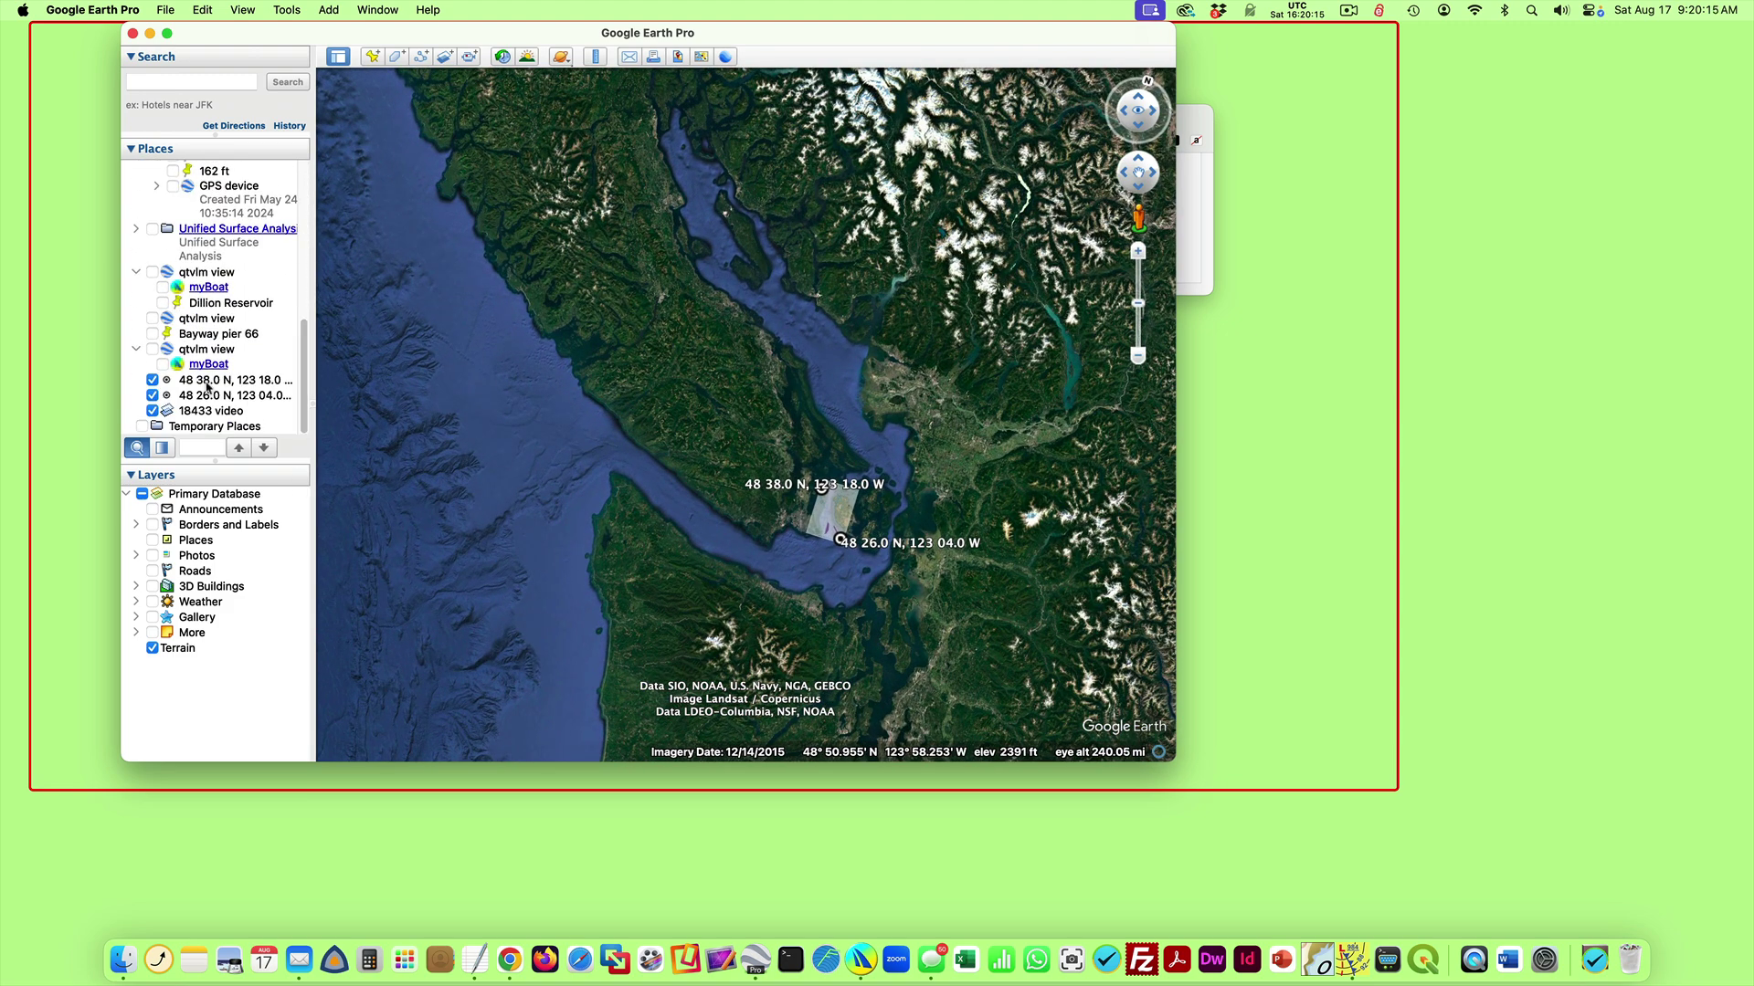
- Uncheck the '18433 video' overlay and zoom in on the NW corner placemark
left_click(193, 413)
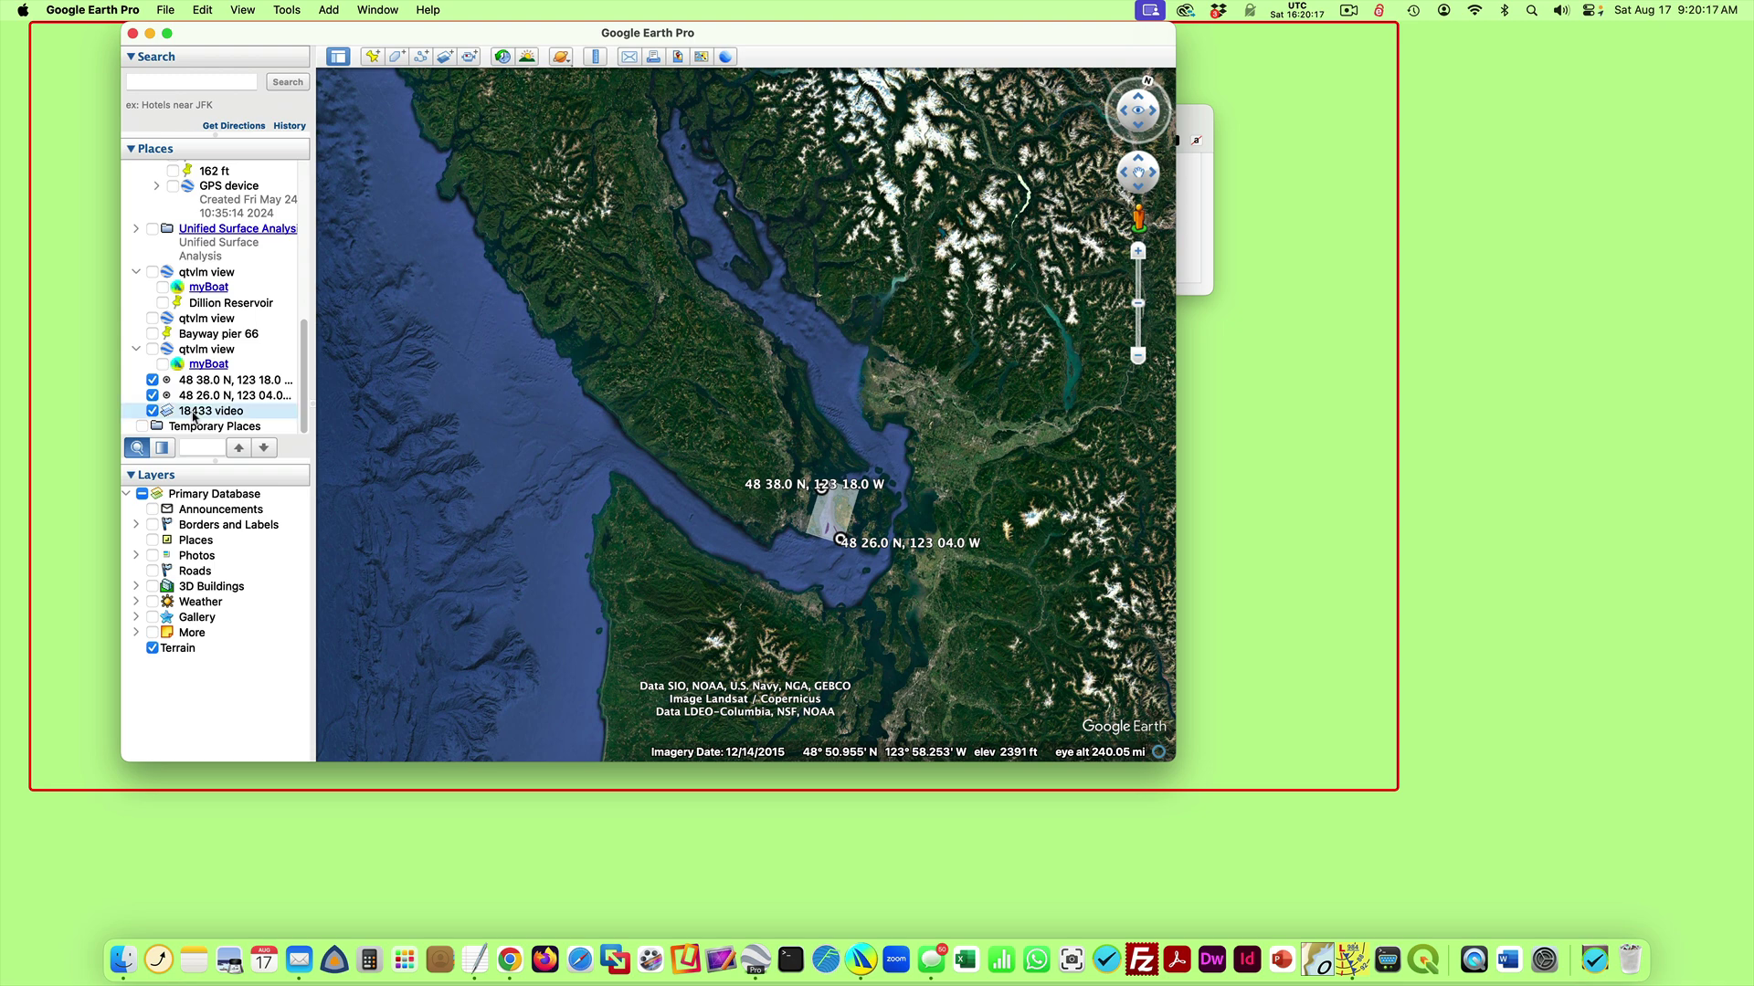
left_click(153, 412)
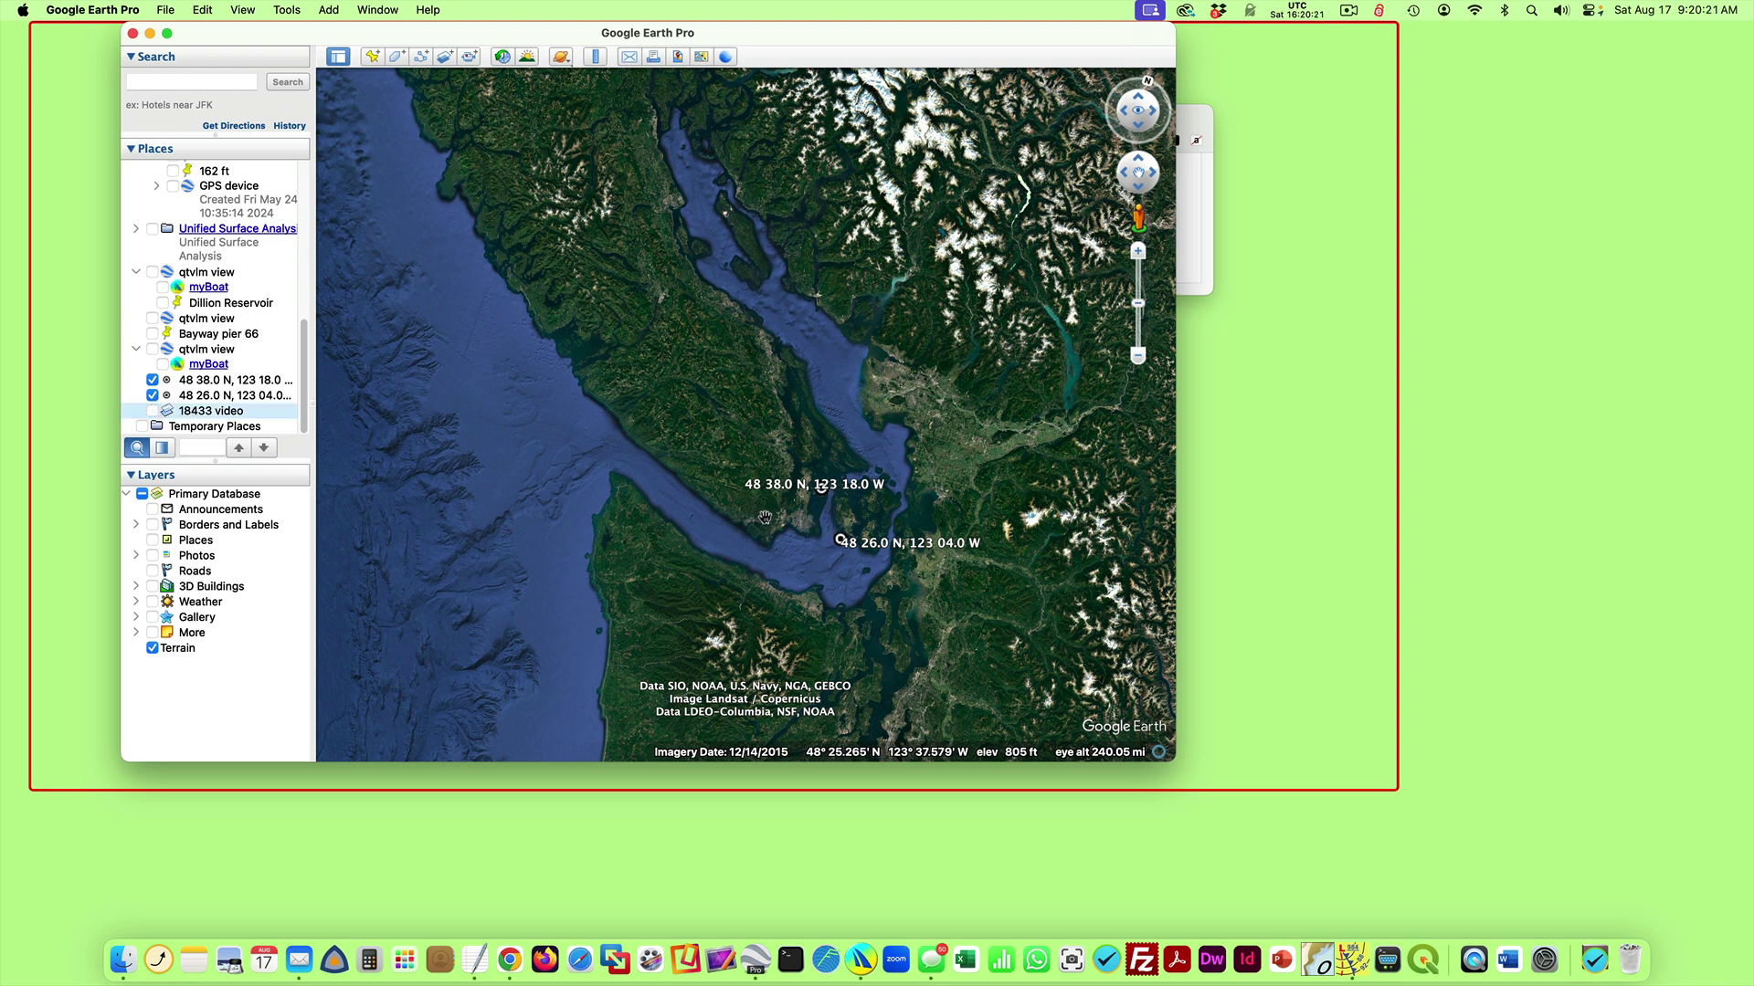
scroll(767, 544, "up", 5)
scroll(833, 374, "up", 3)
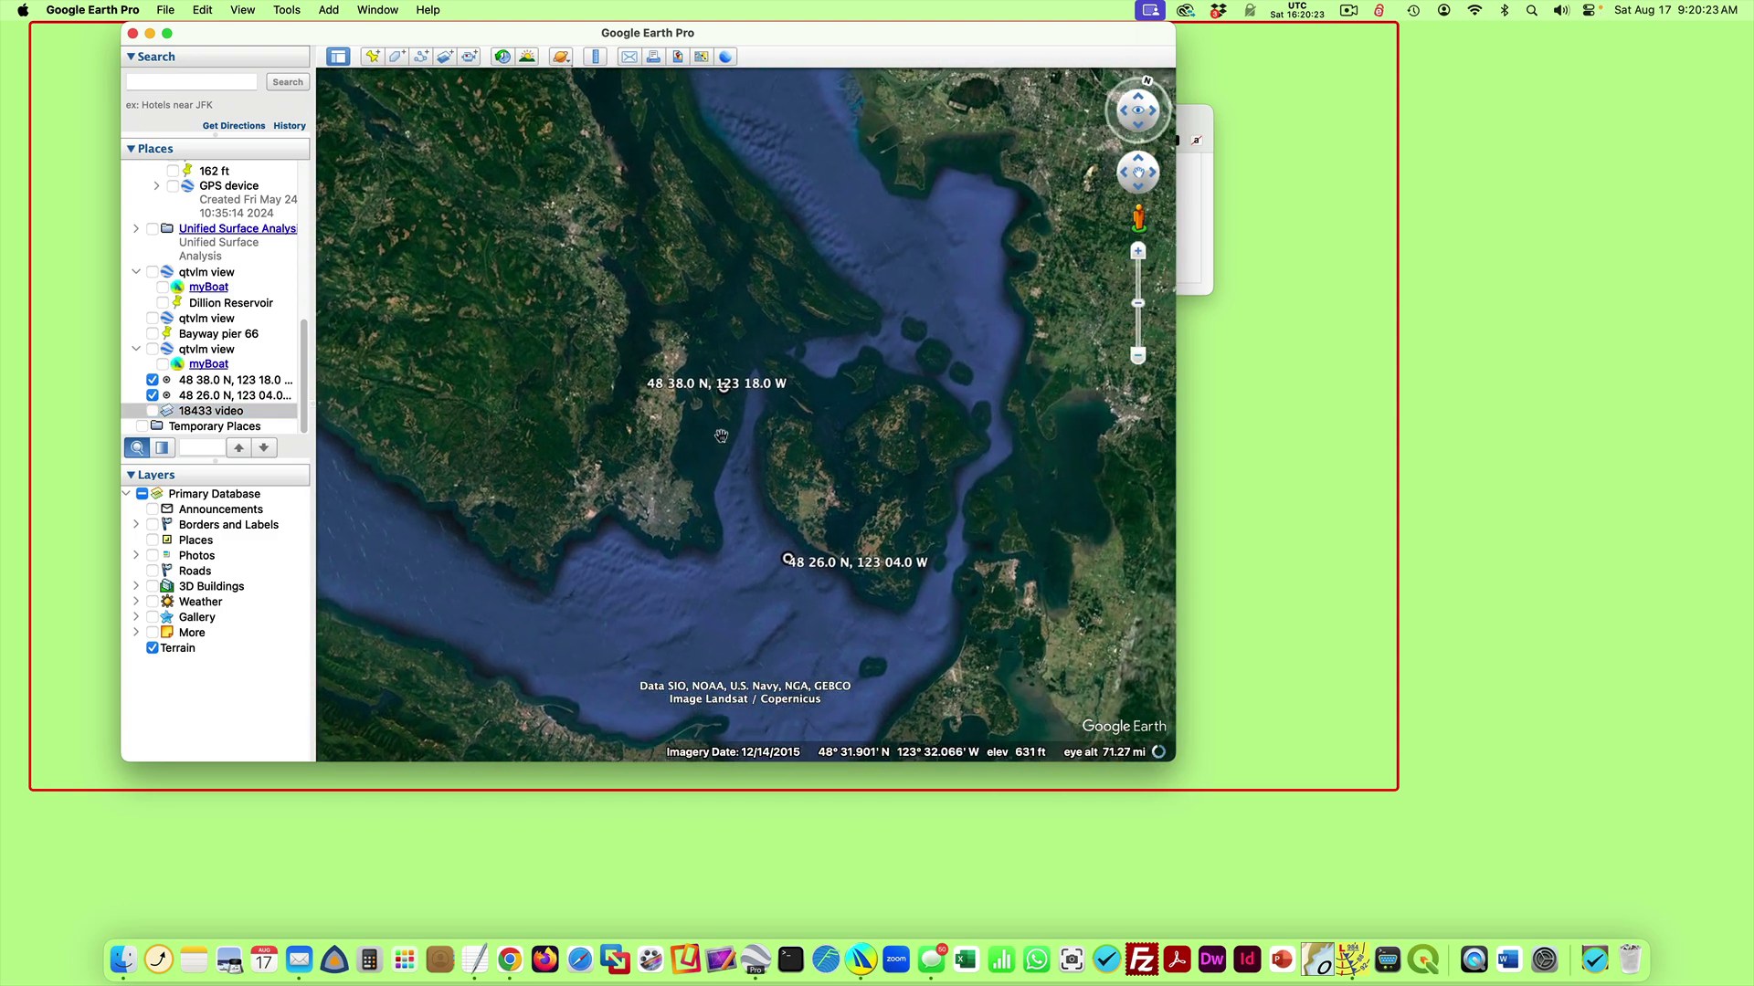
scroll(851, 421, "up", 3)
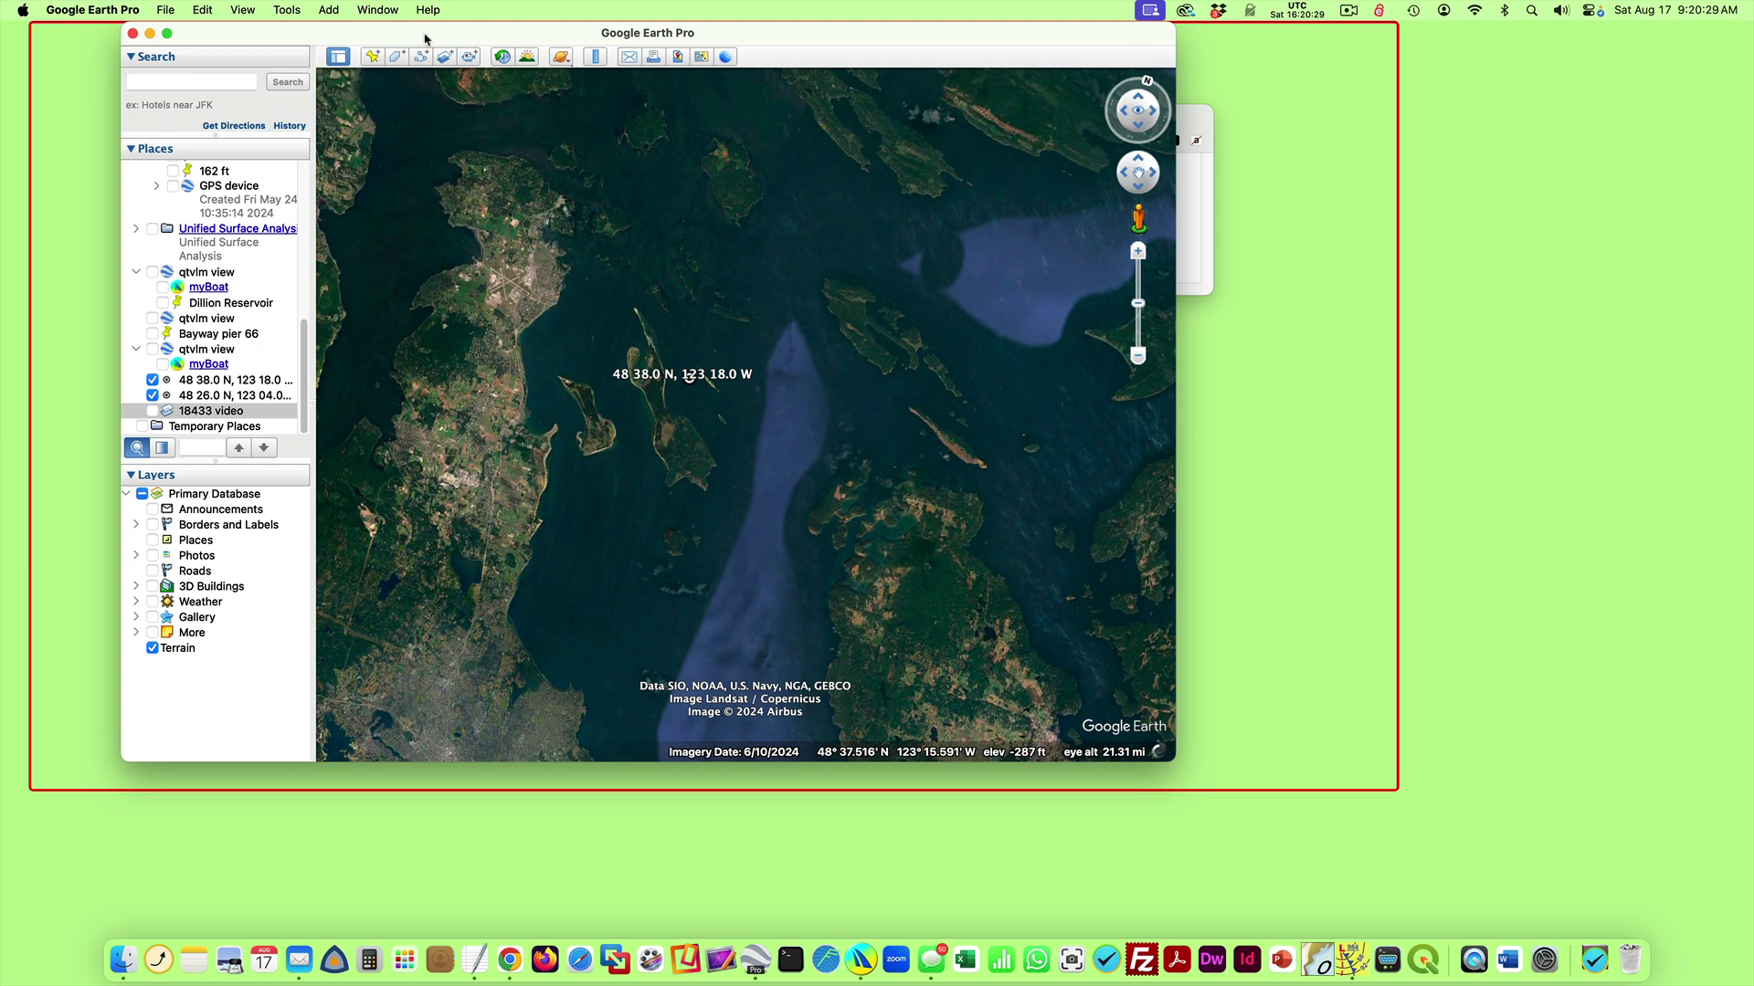
left_click(372, 57)
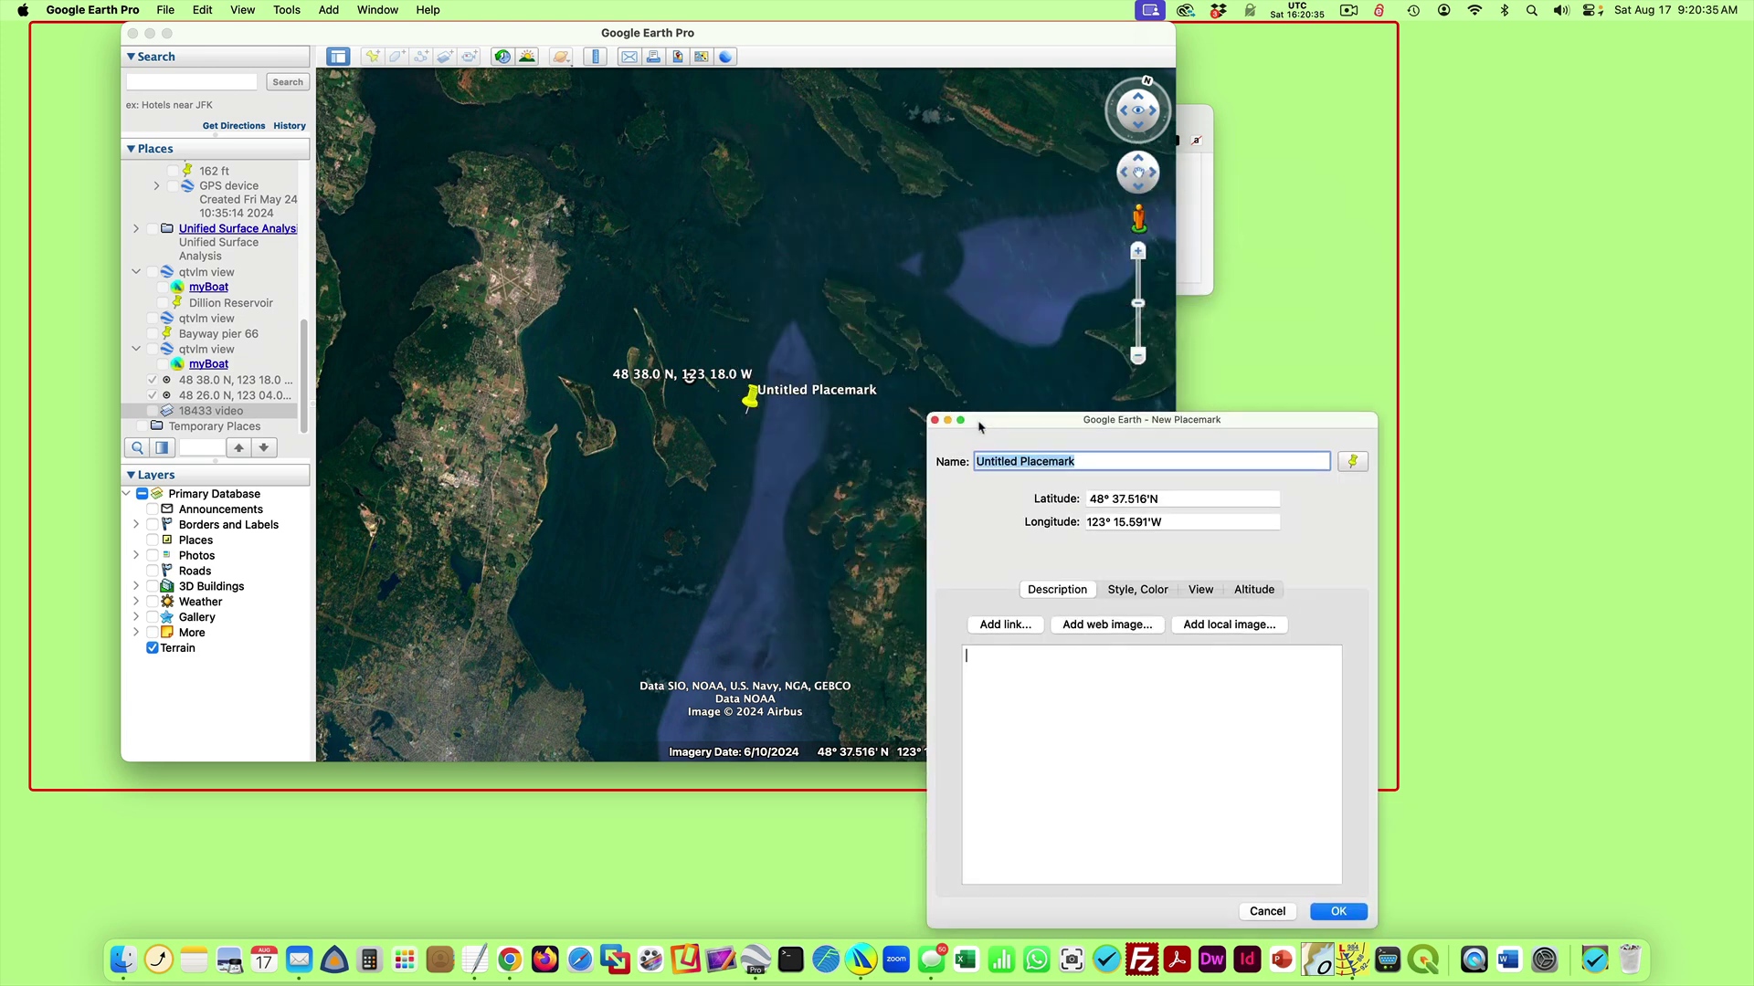
left_click_drag(744, 412, 620, 259)
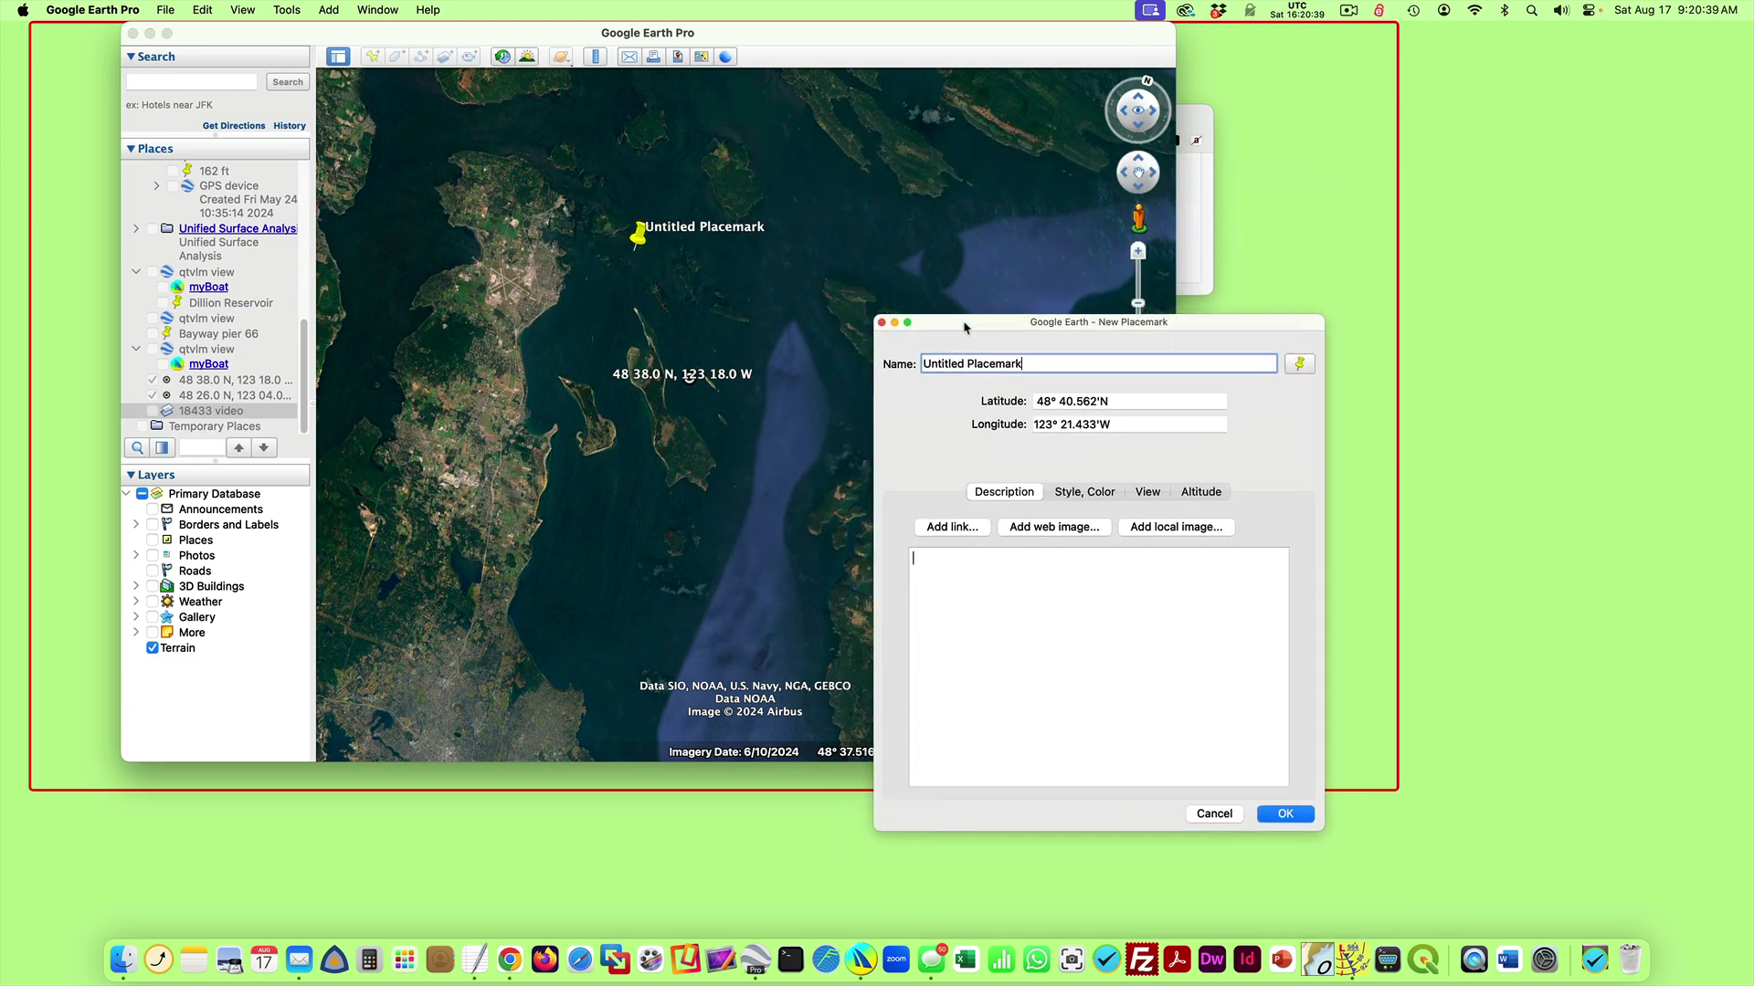
left_click_drag(873, 221, 921, 170)
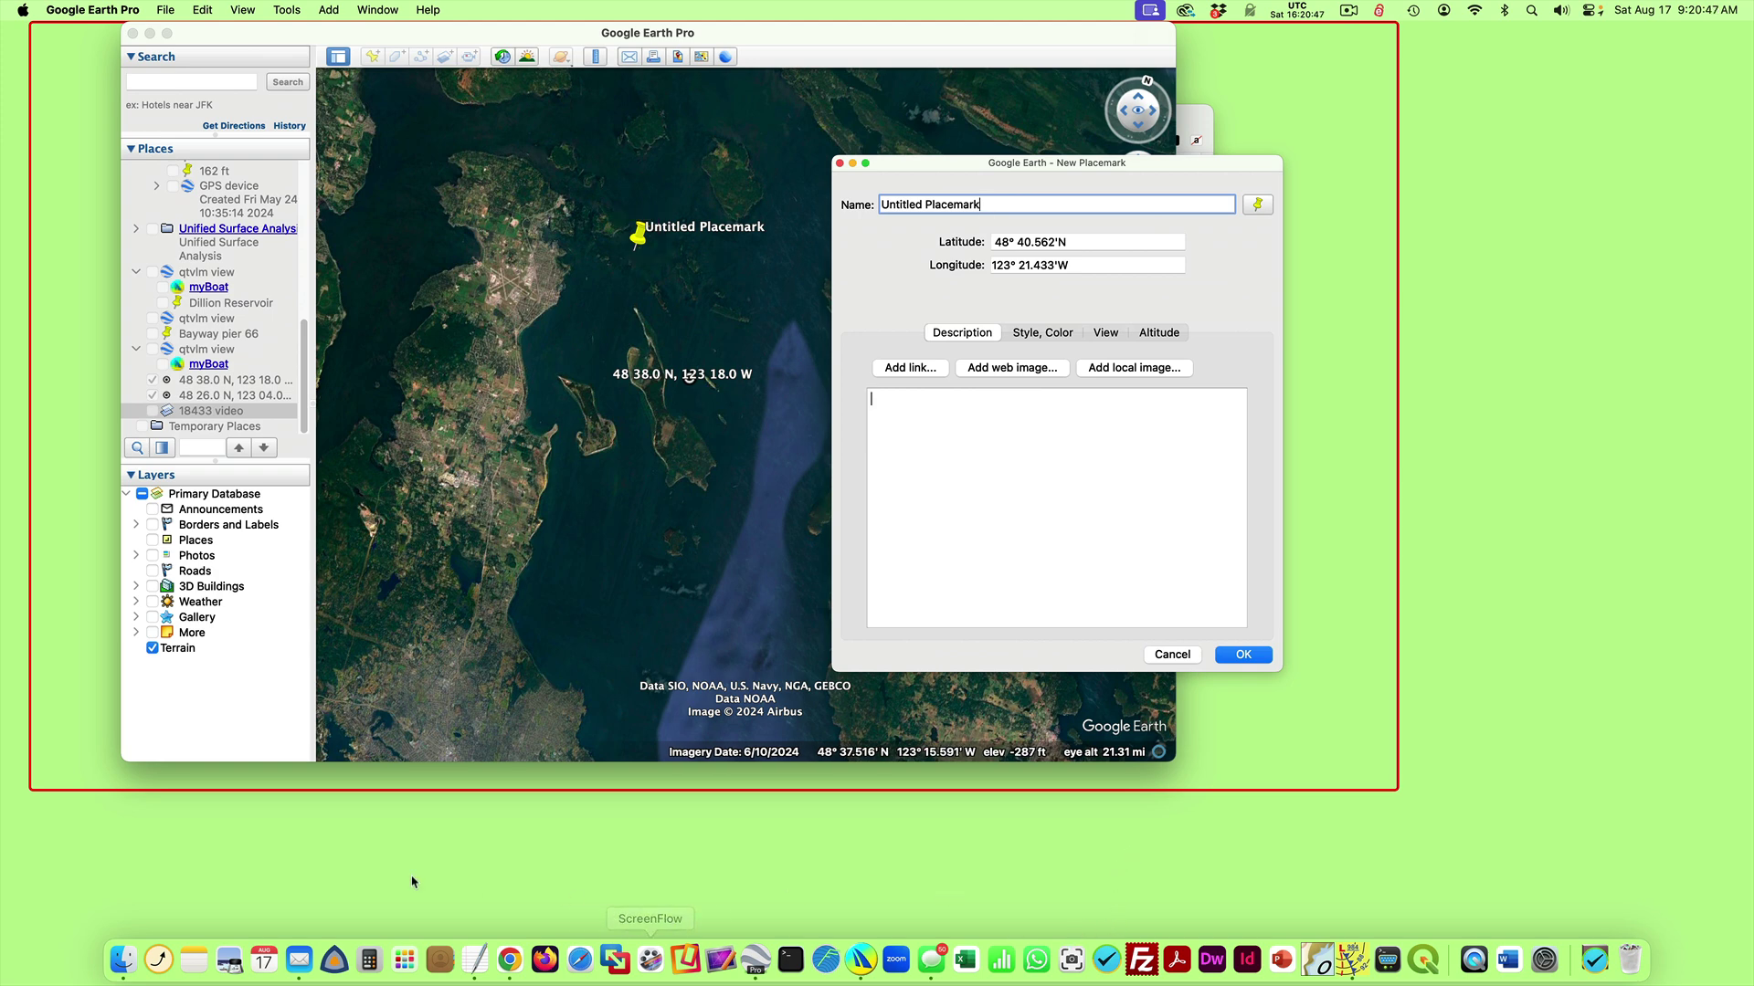
left_click(474, 959)
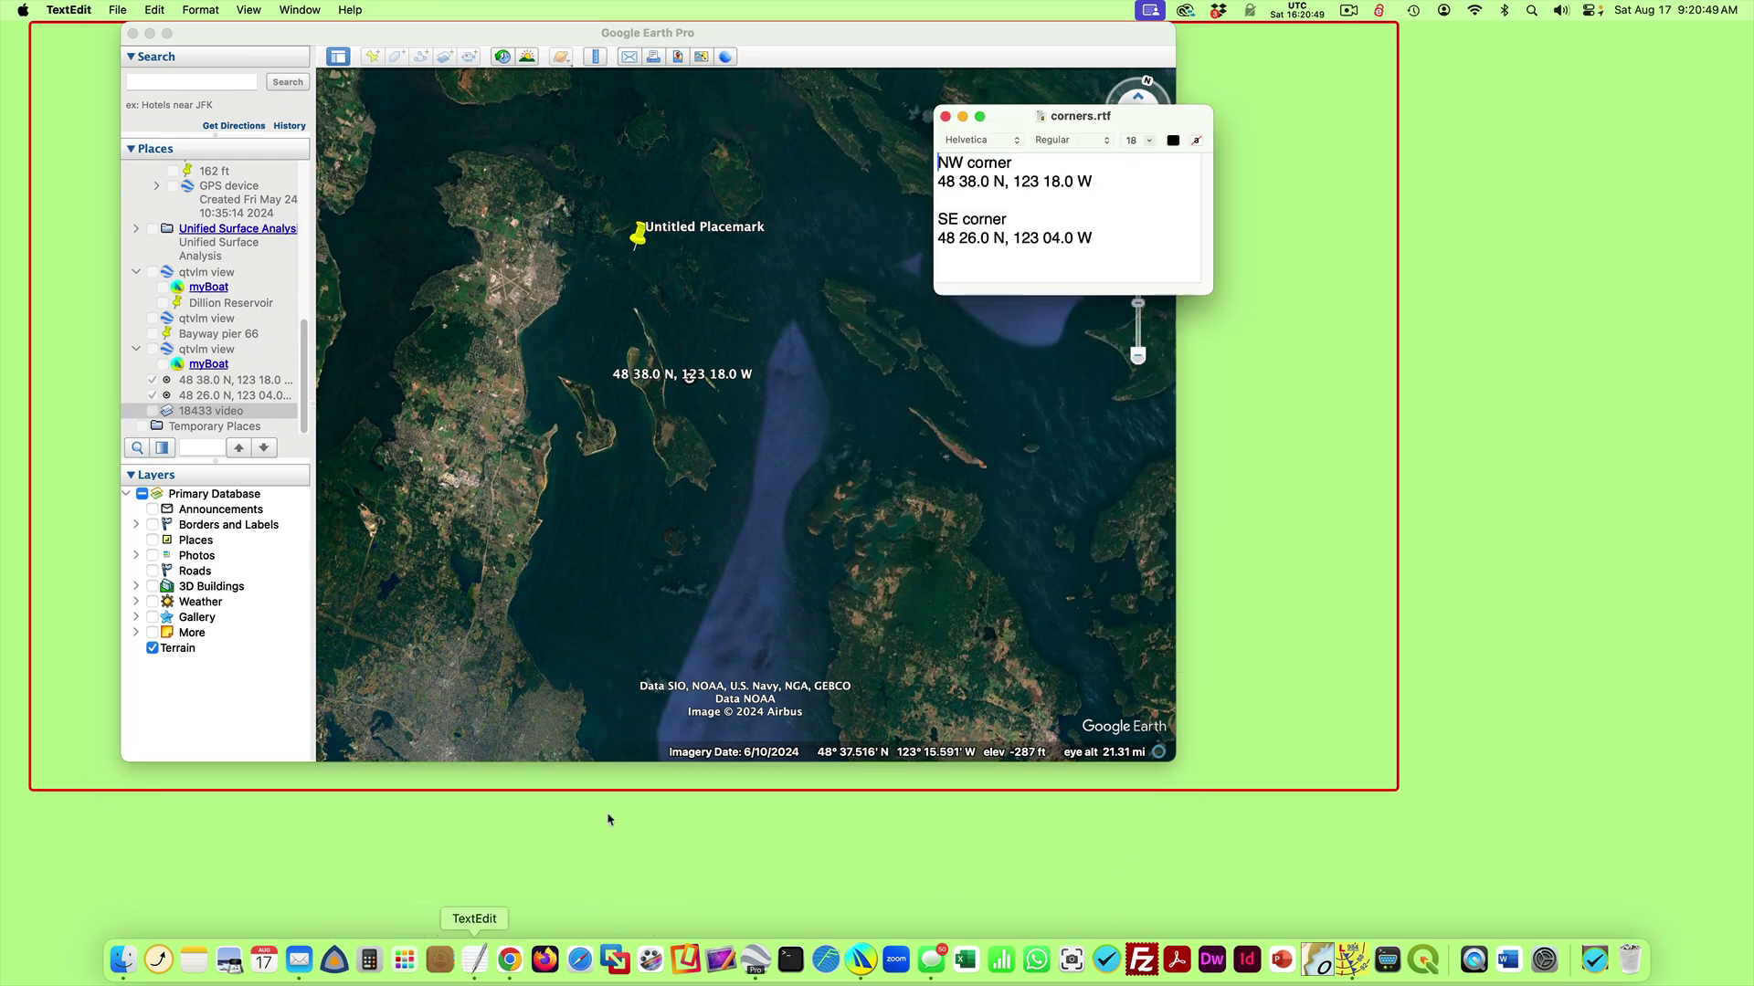
left_click_drag(1096, 182, 895, 190)
key("super+c")
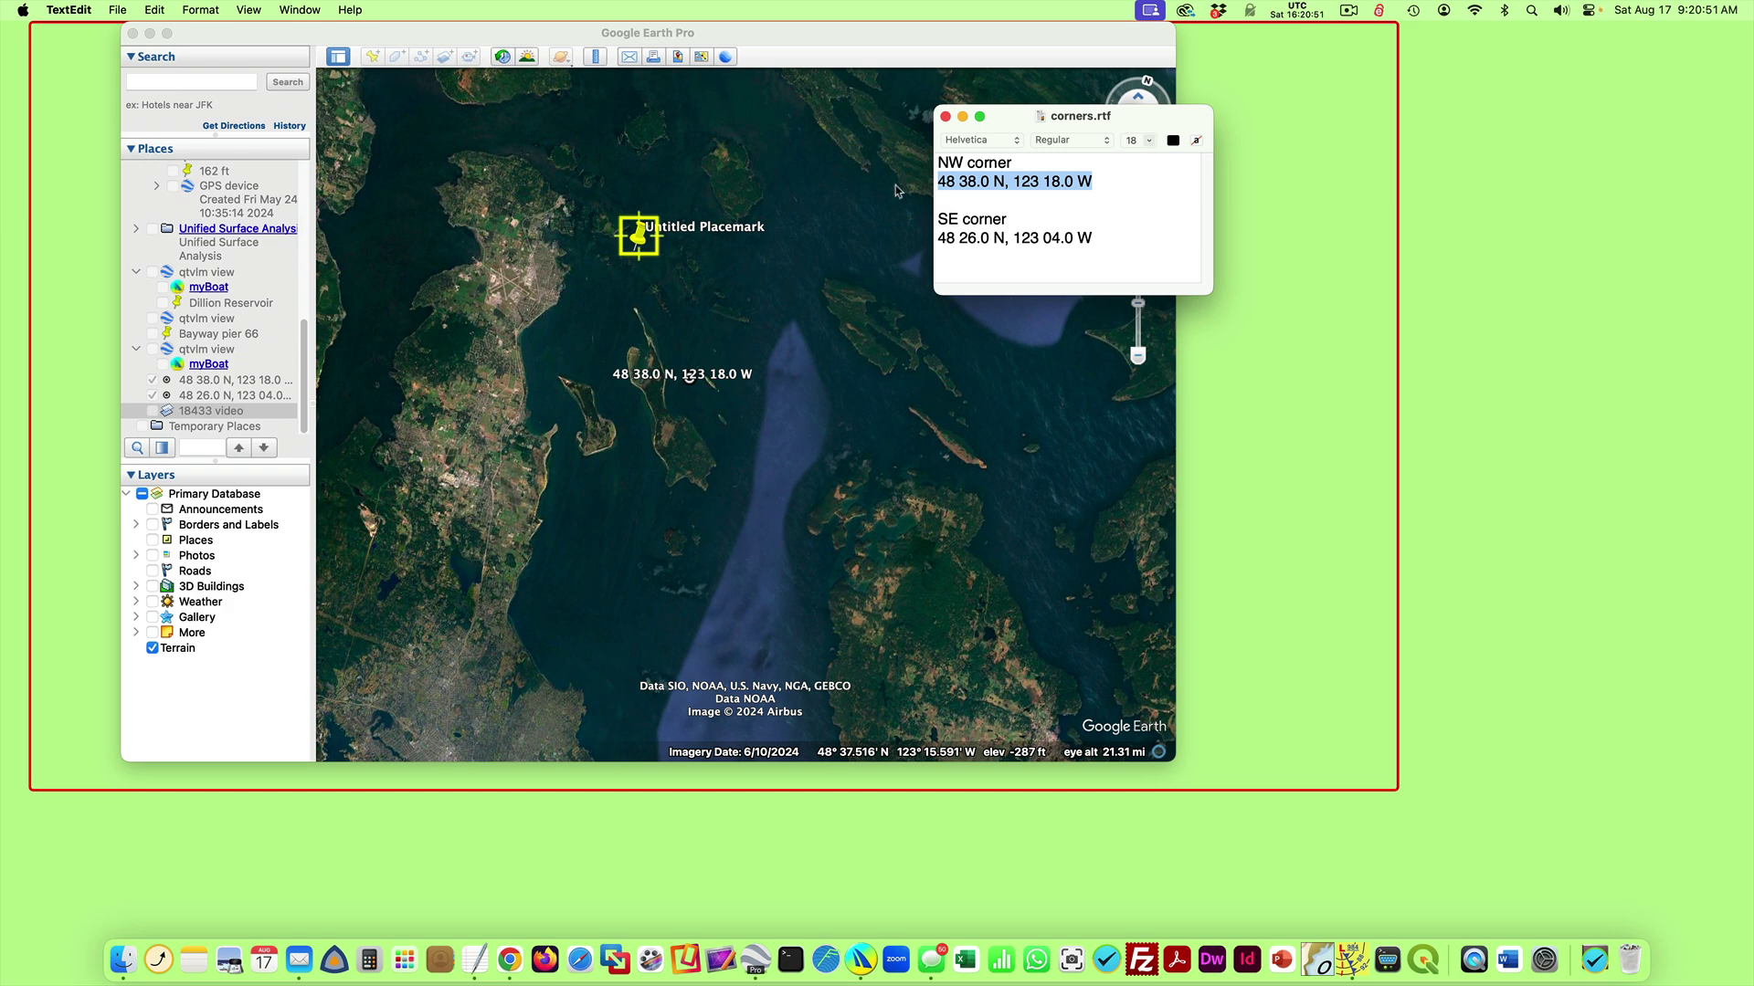
left_click(715, 239)
left_click(1003, 206)
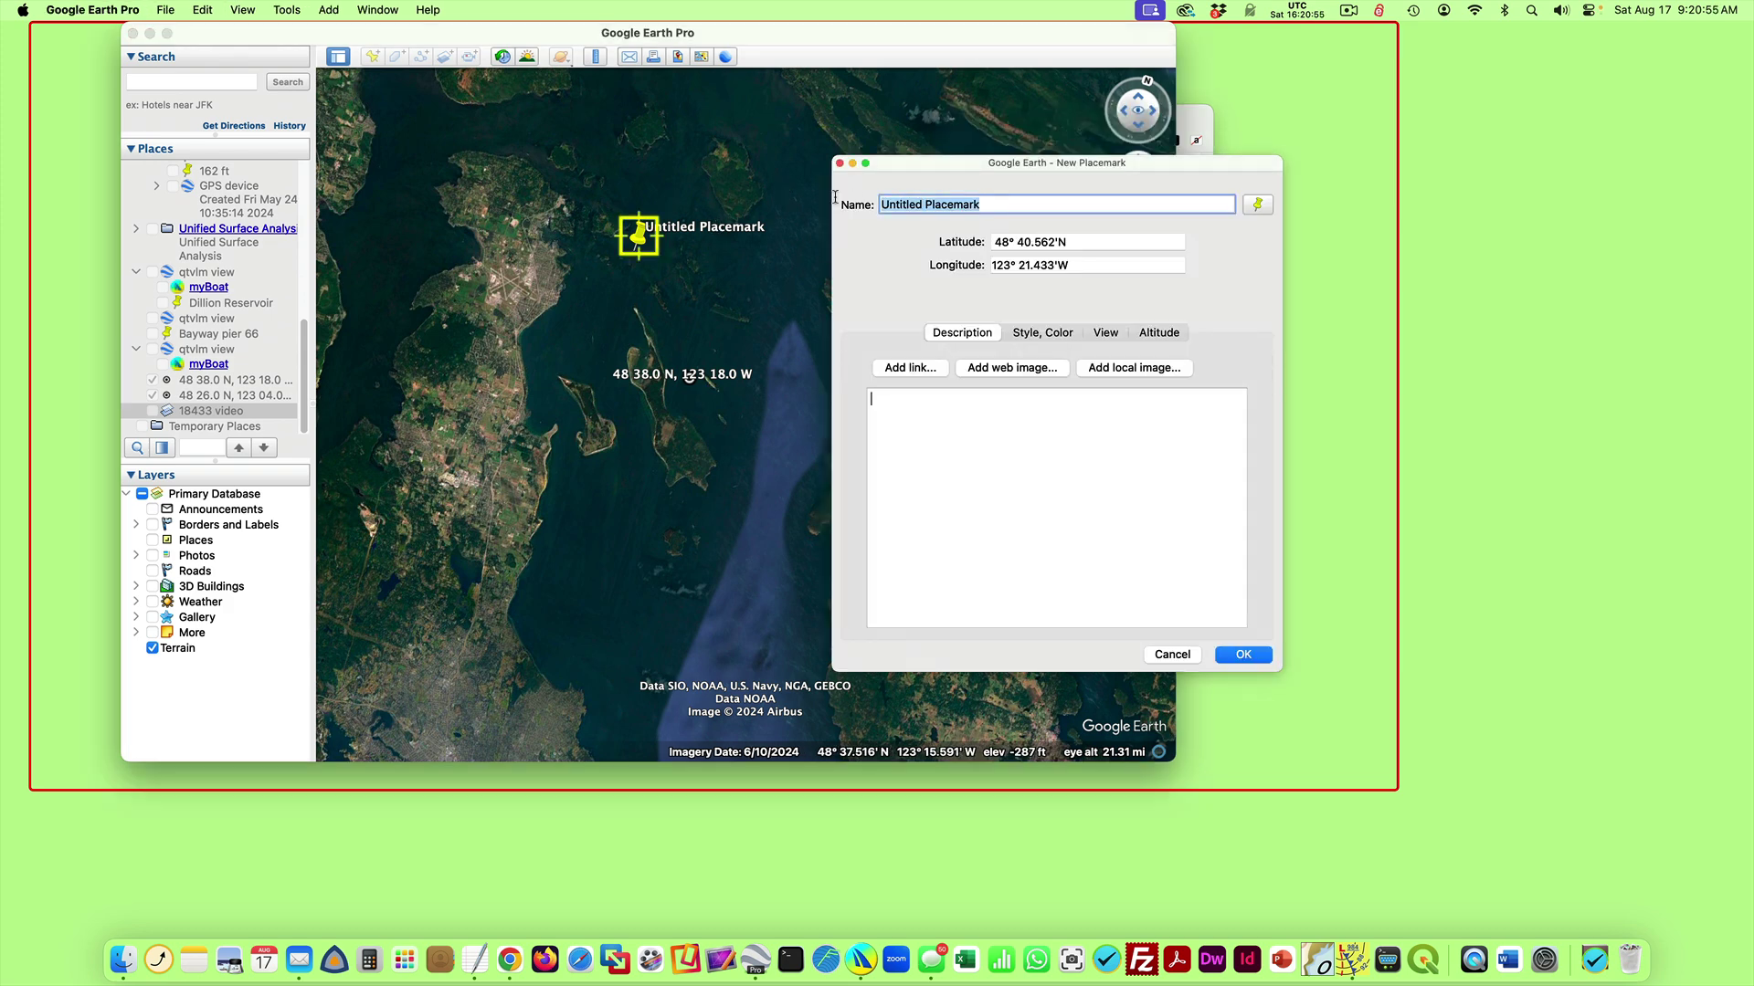
key("super+v")
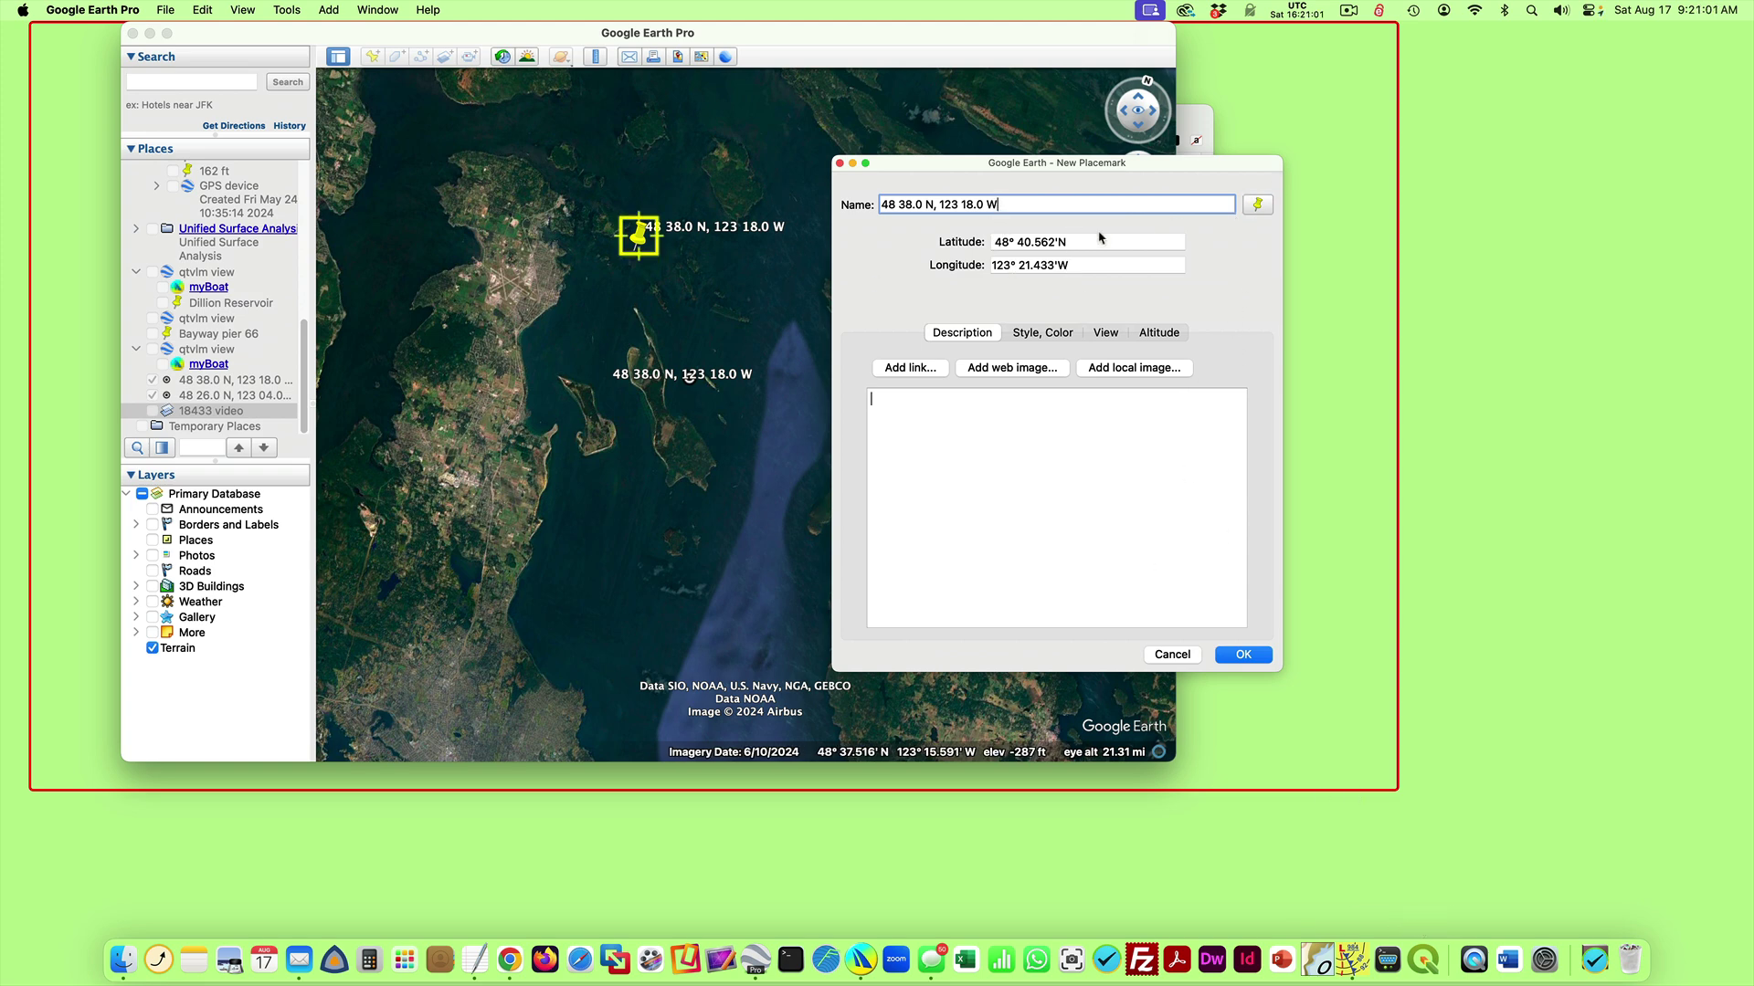
left_click(1259, 206)
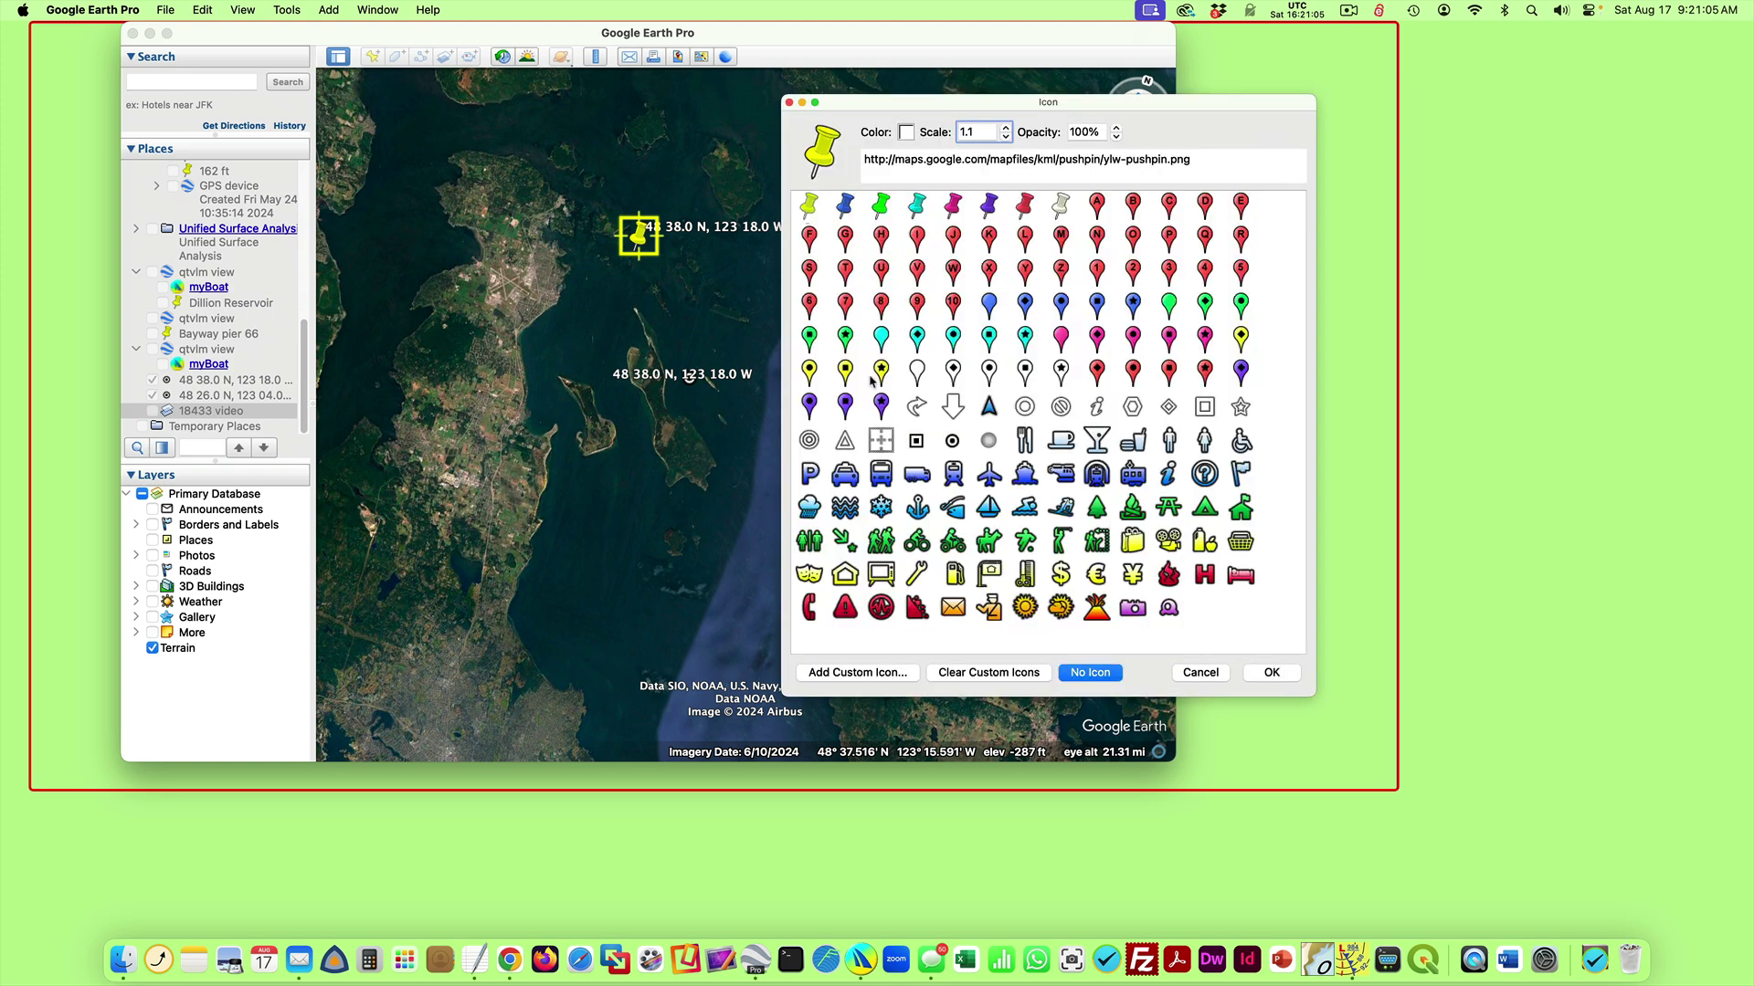
left_click(953, 442)
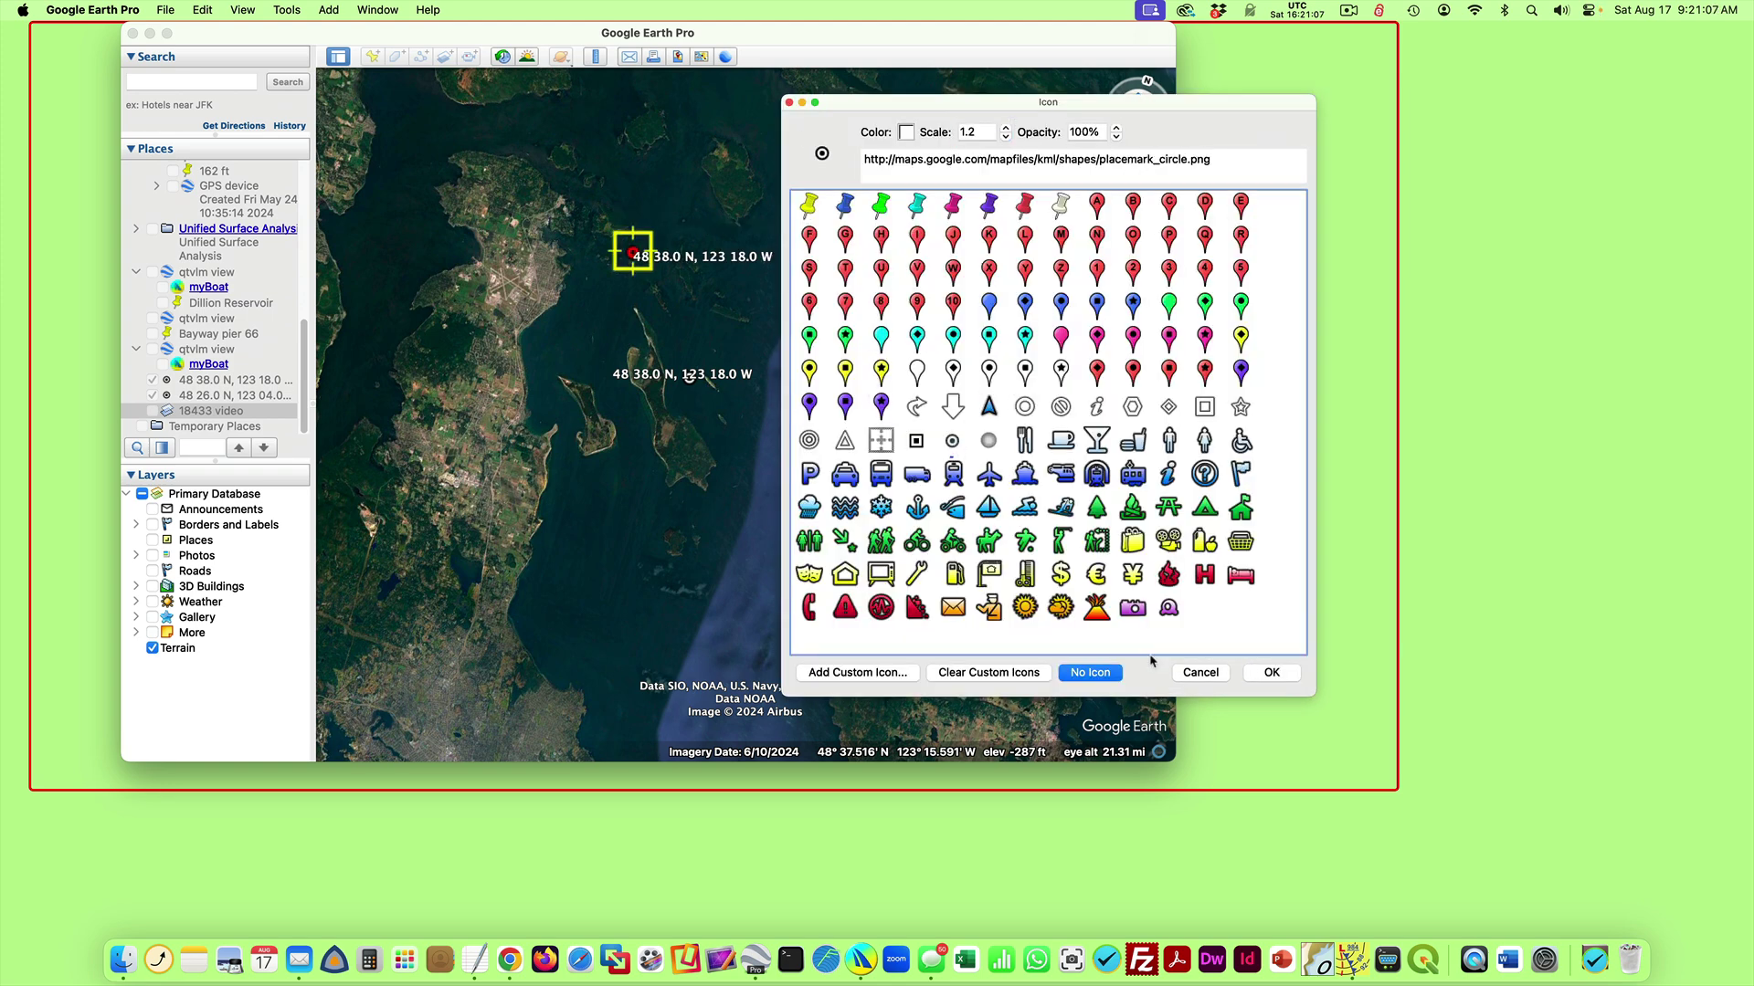
left_click(1272, 673)
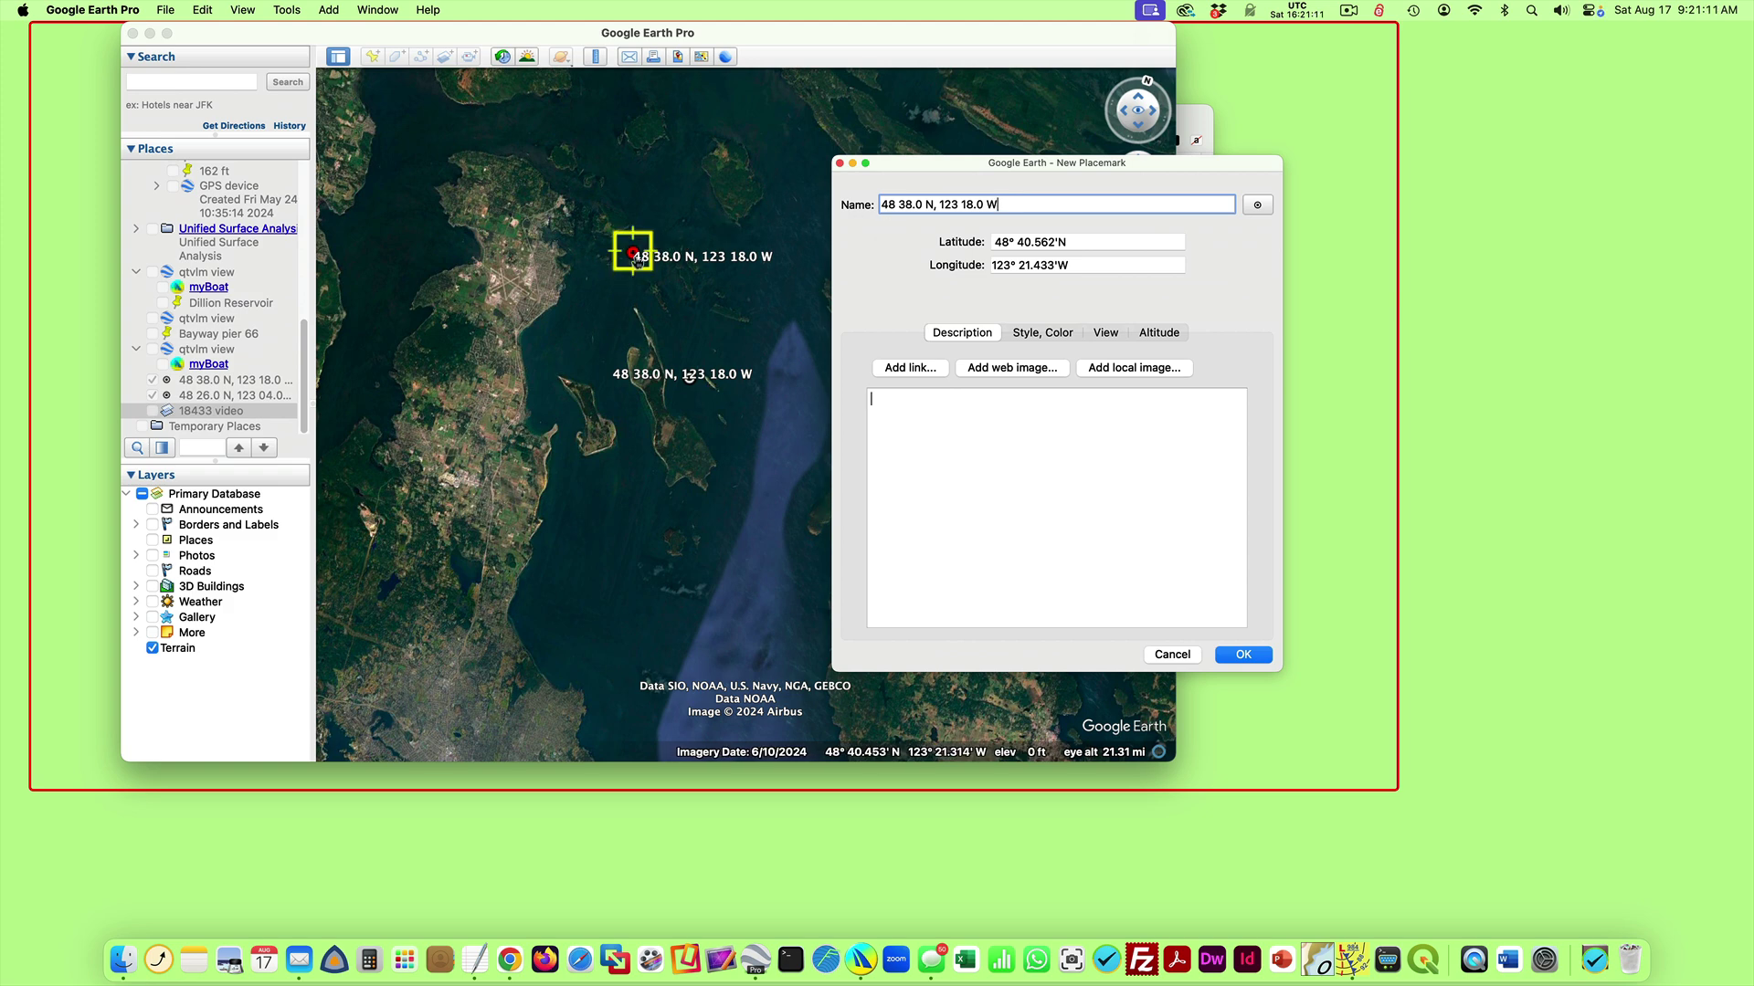
left_click(681, 261)
left_click_drag(686, 258, 676, 243)
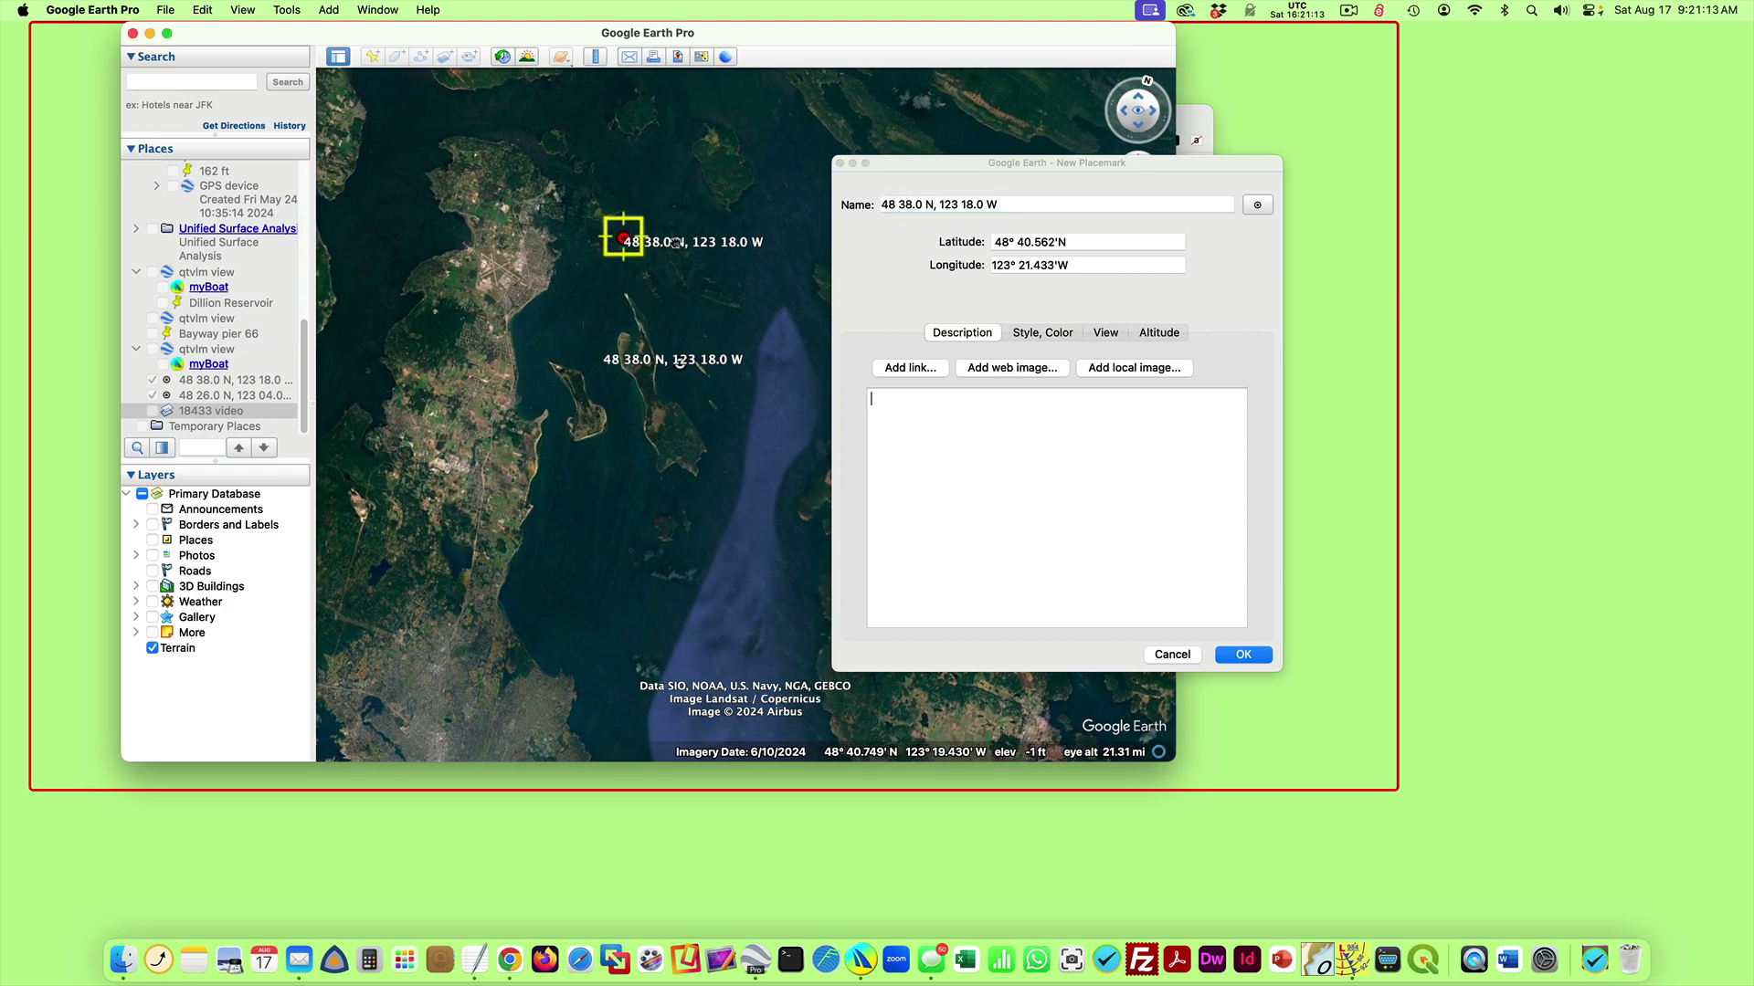
left_click(1169, 655)
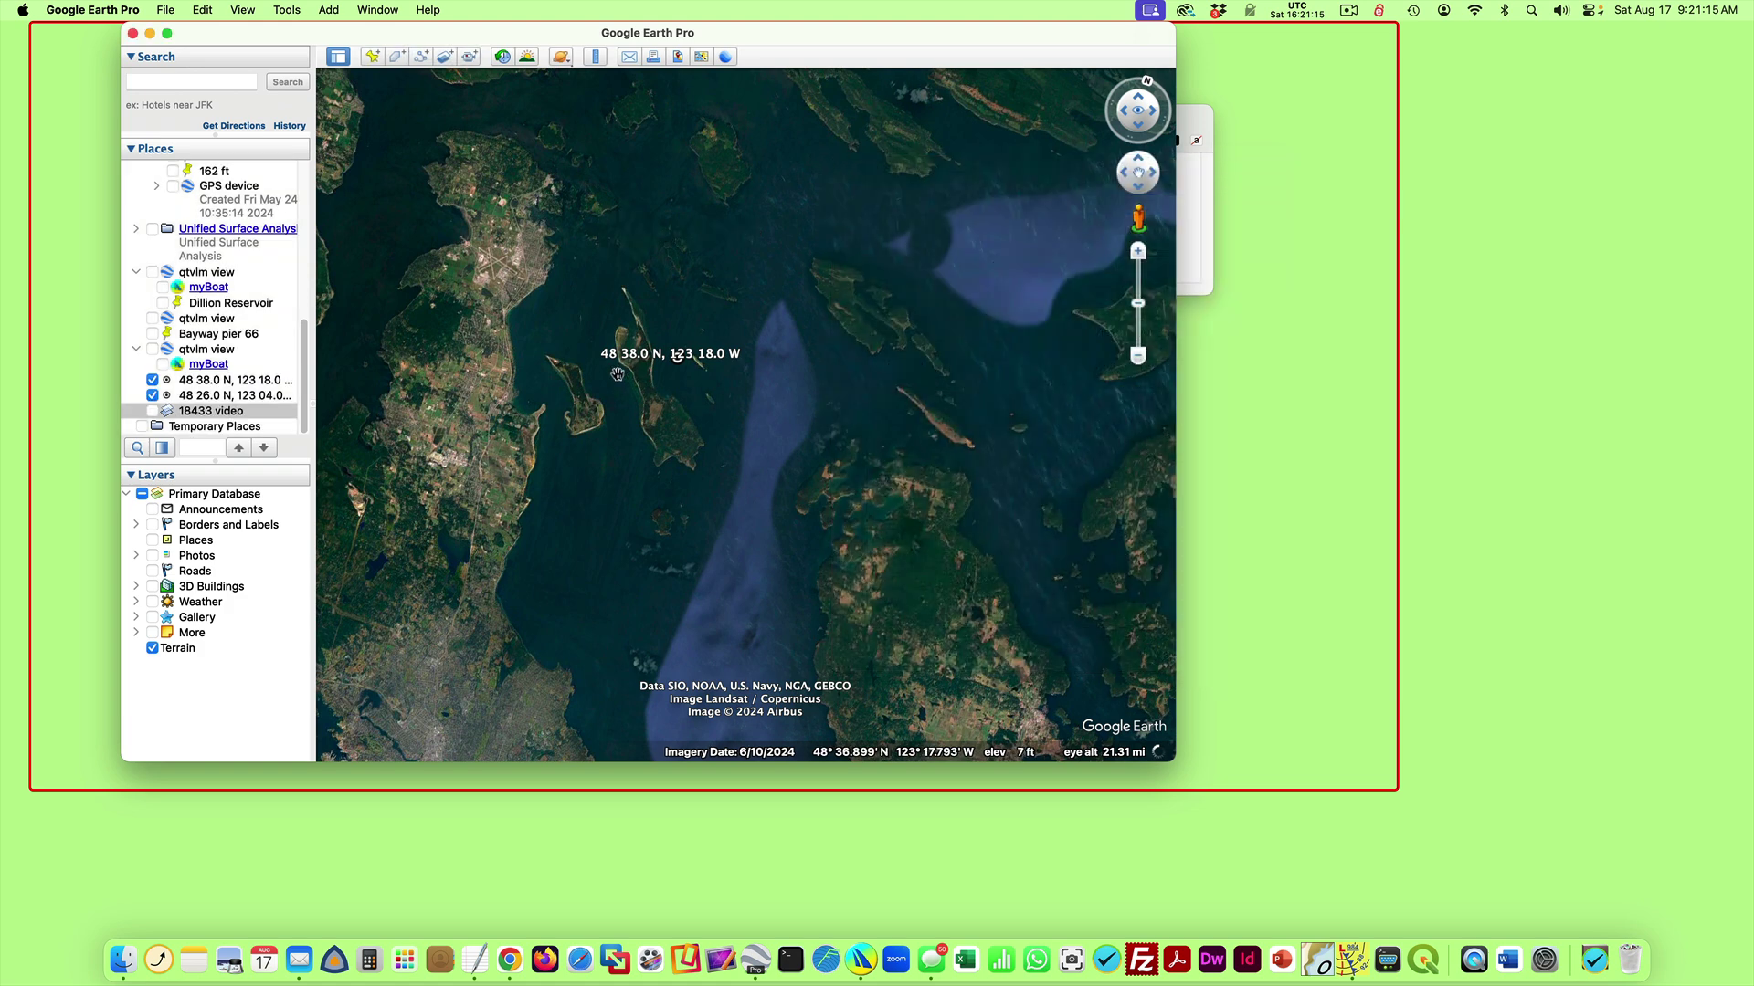
- Frame both the 48 38.0 N and 48 26.0 N placemarks and reset the view north-up
left_click_drag(822, 434, 822, 347)
scroll(822, 462, "down", 3)
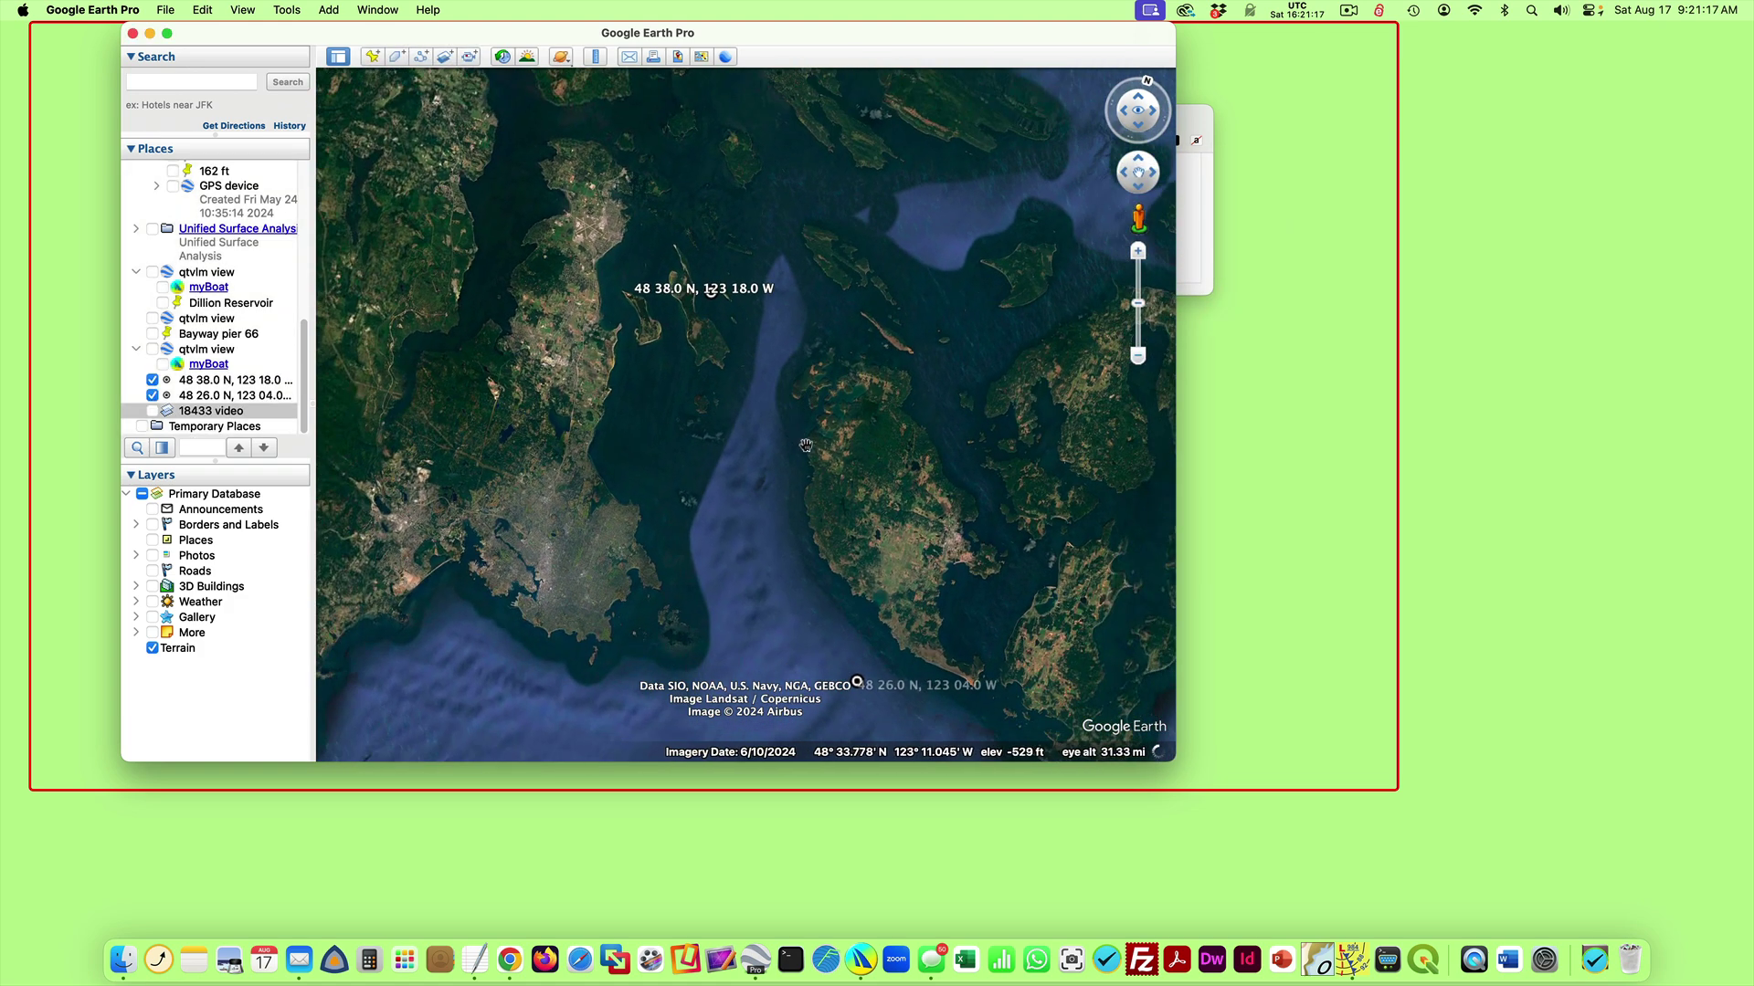
scroll(823, 461, "up", 3)
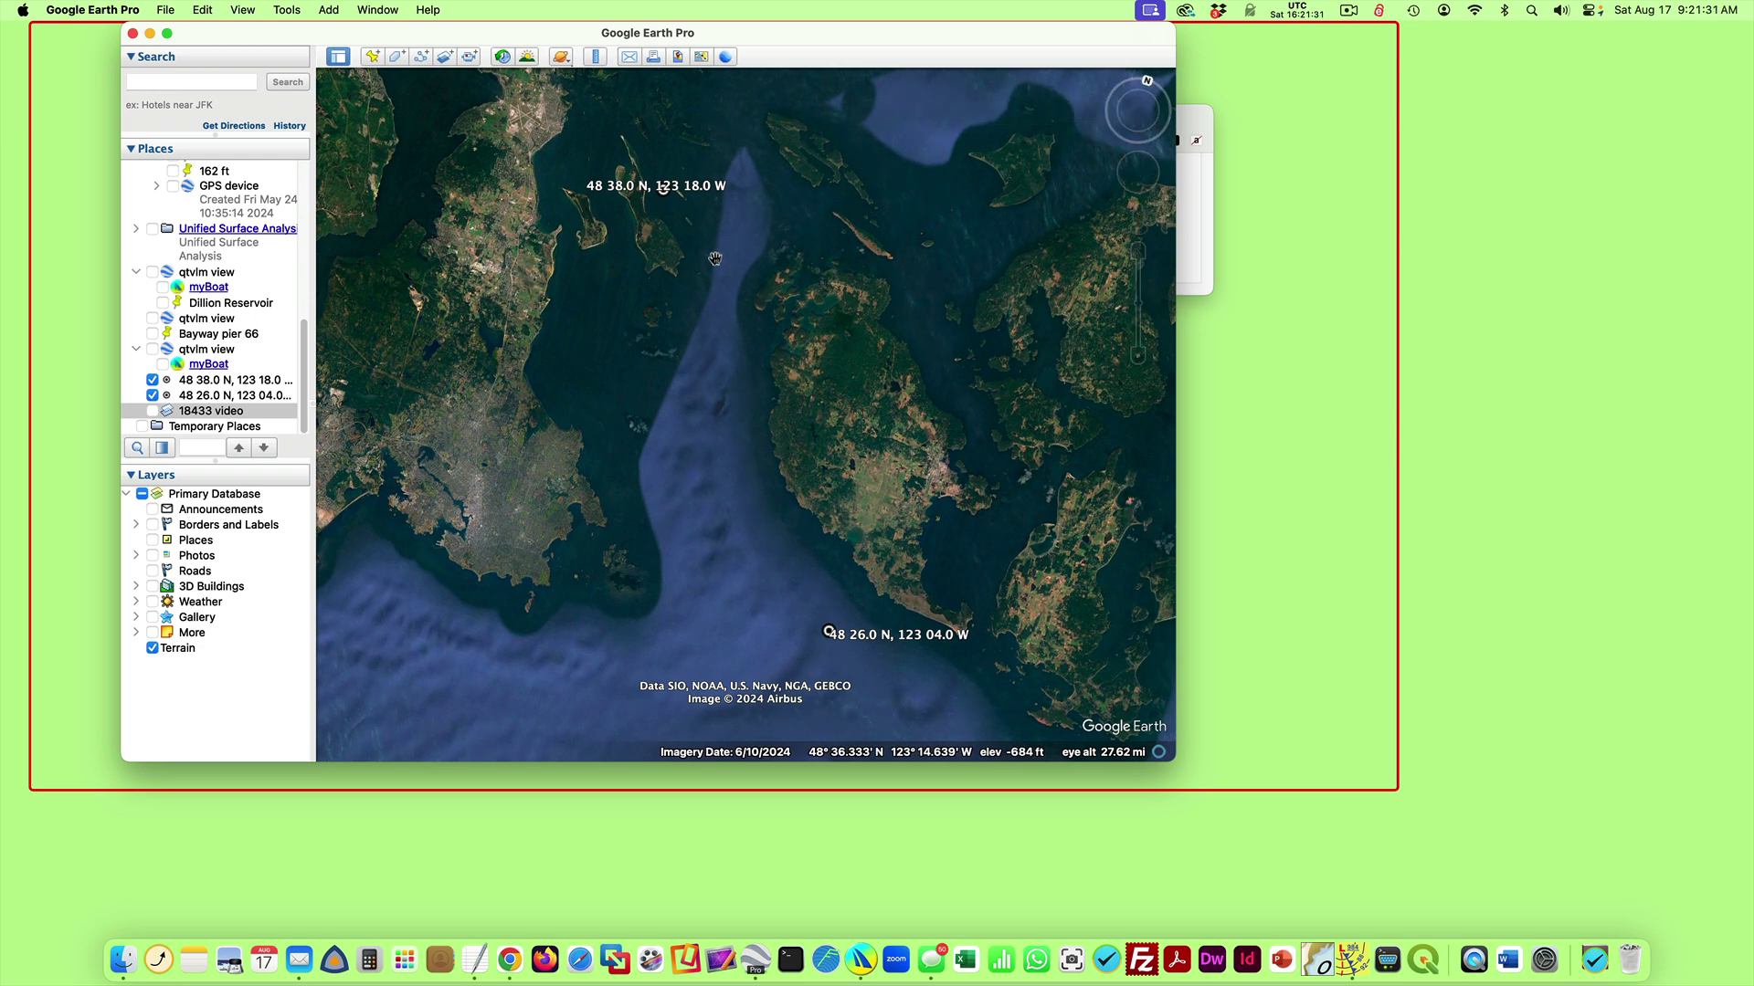
key("n")
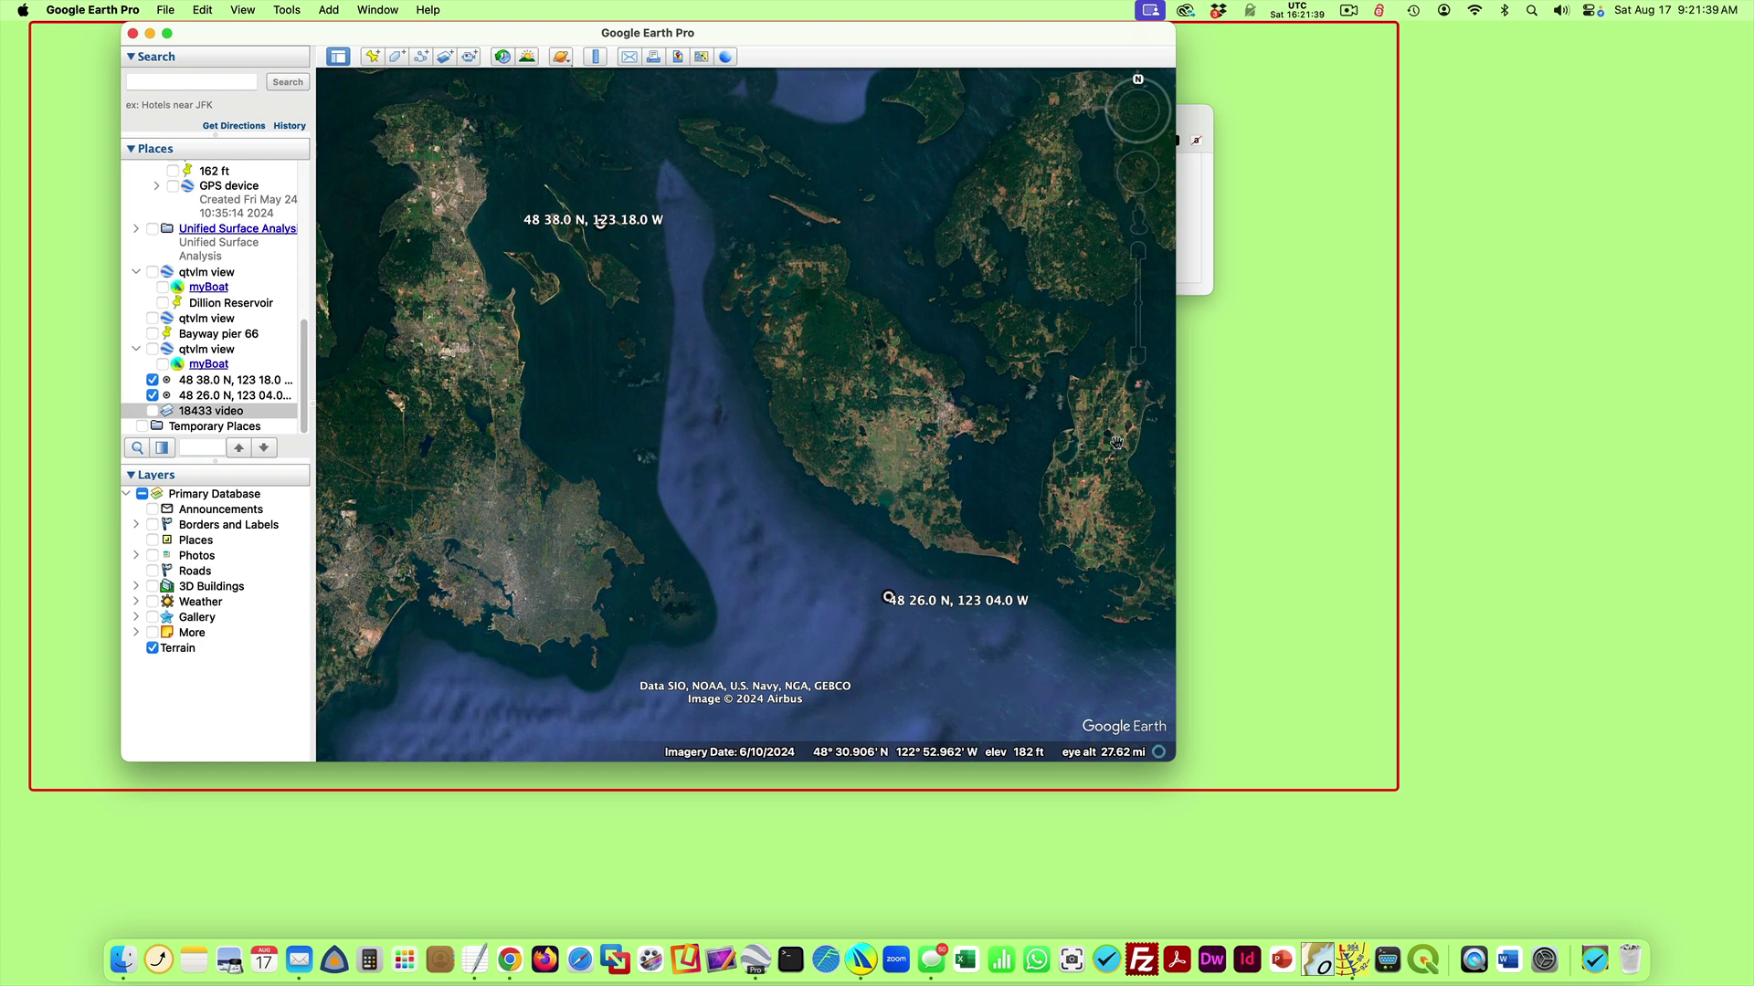
left_click(328, 11)
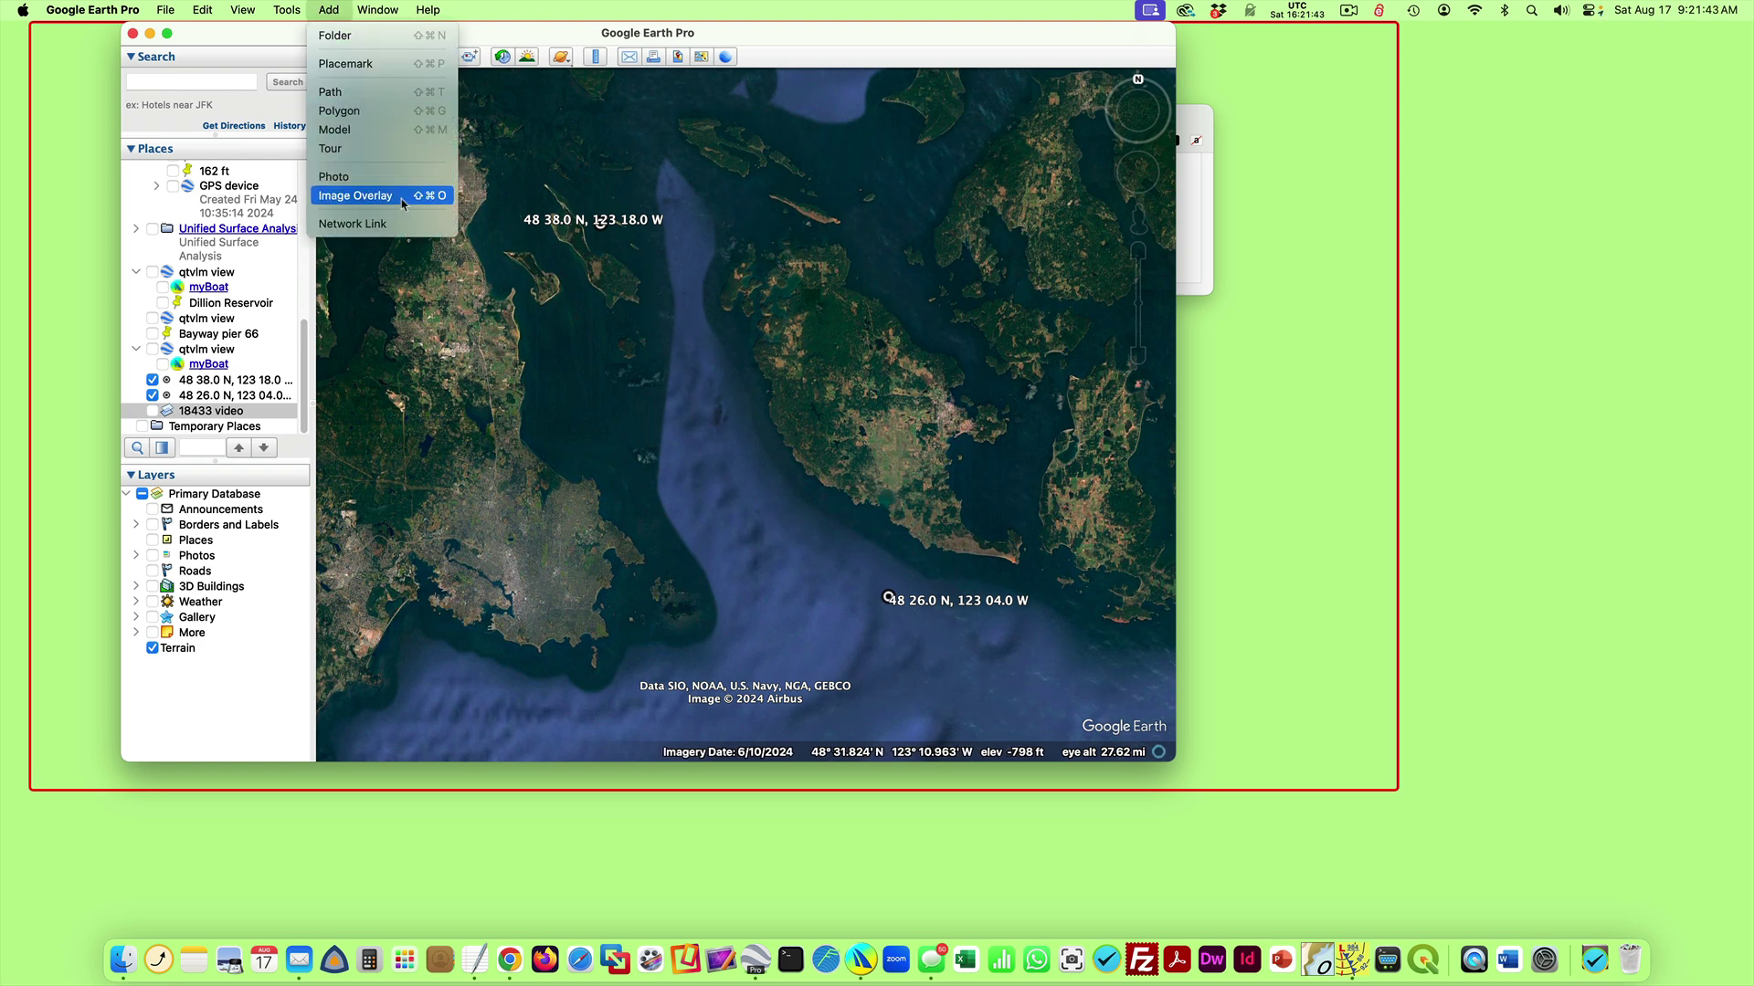
left_click(356, 196)
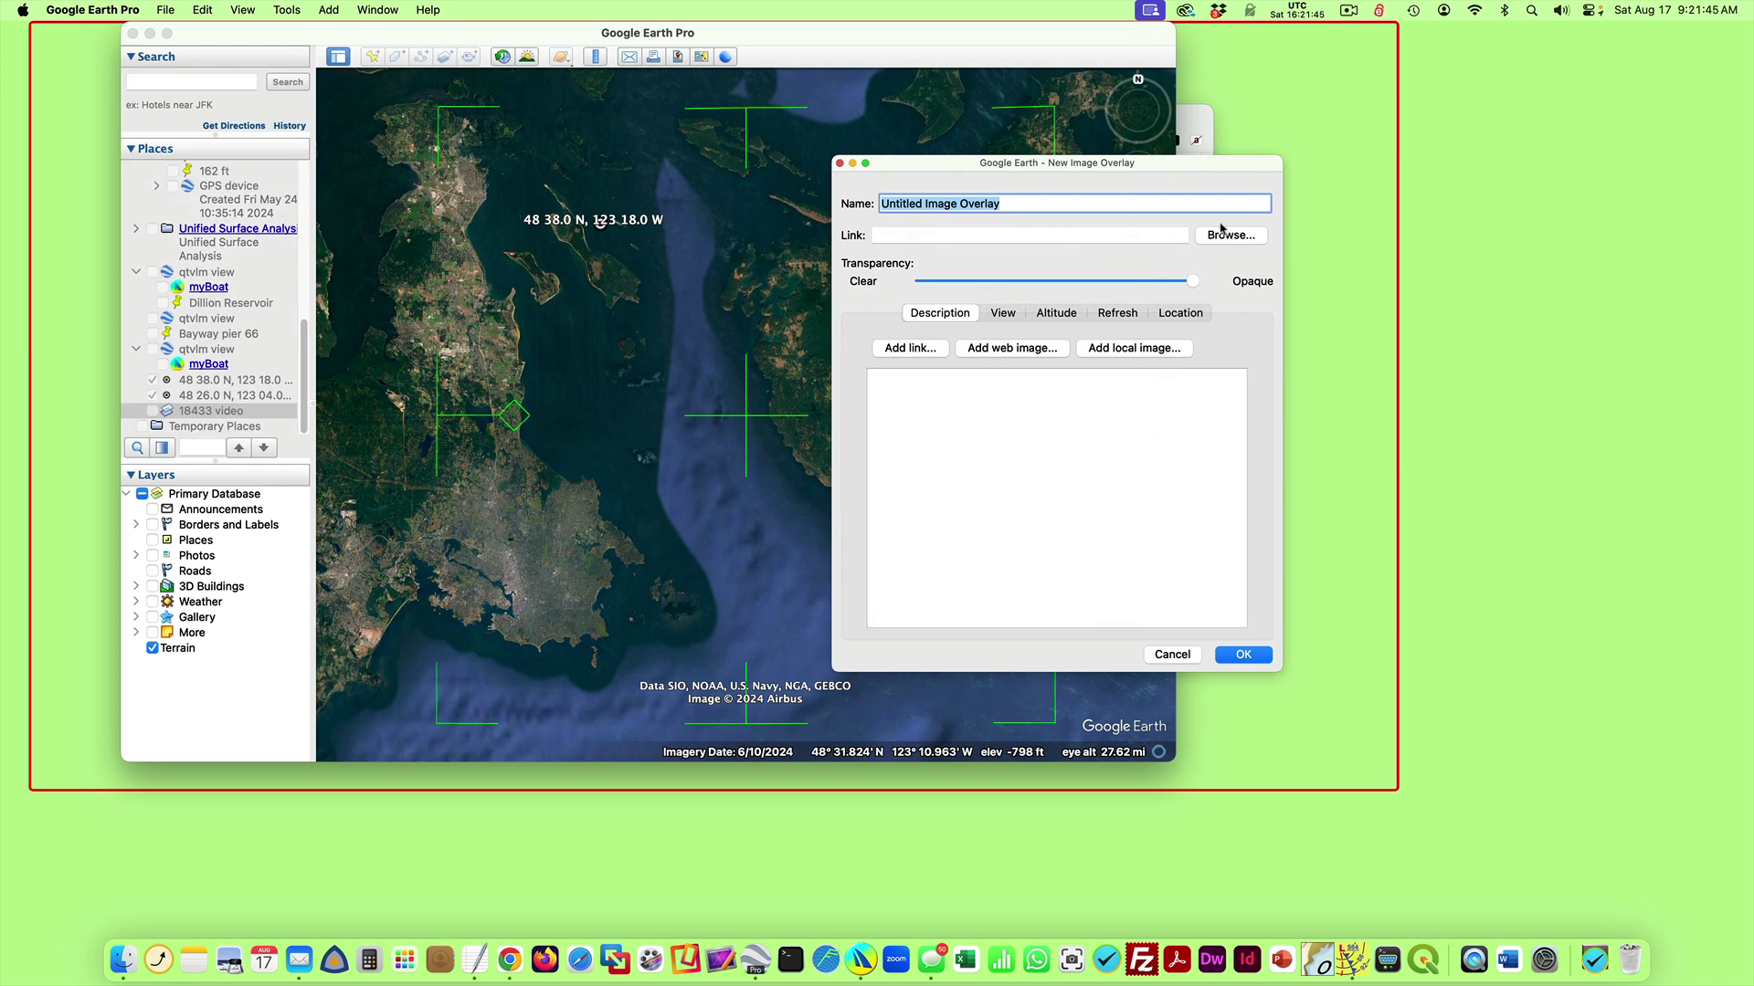
left_click(1227, 238)
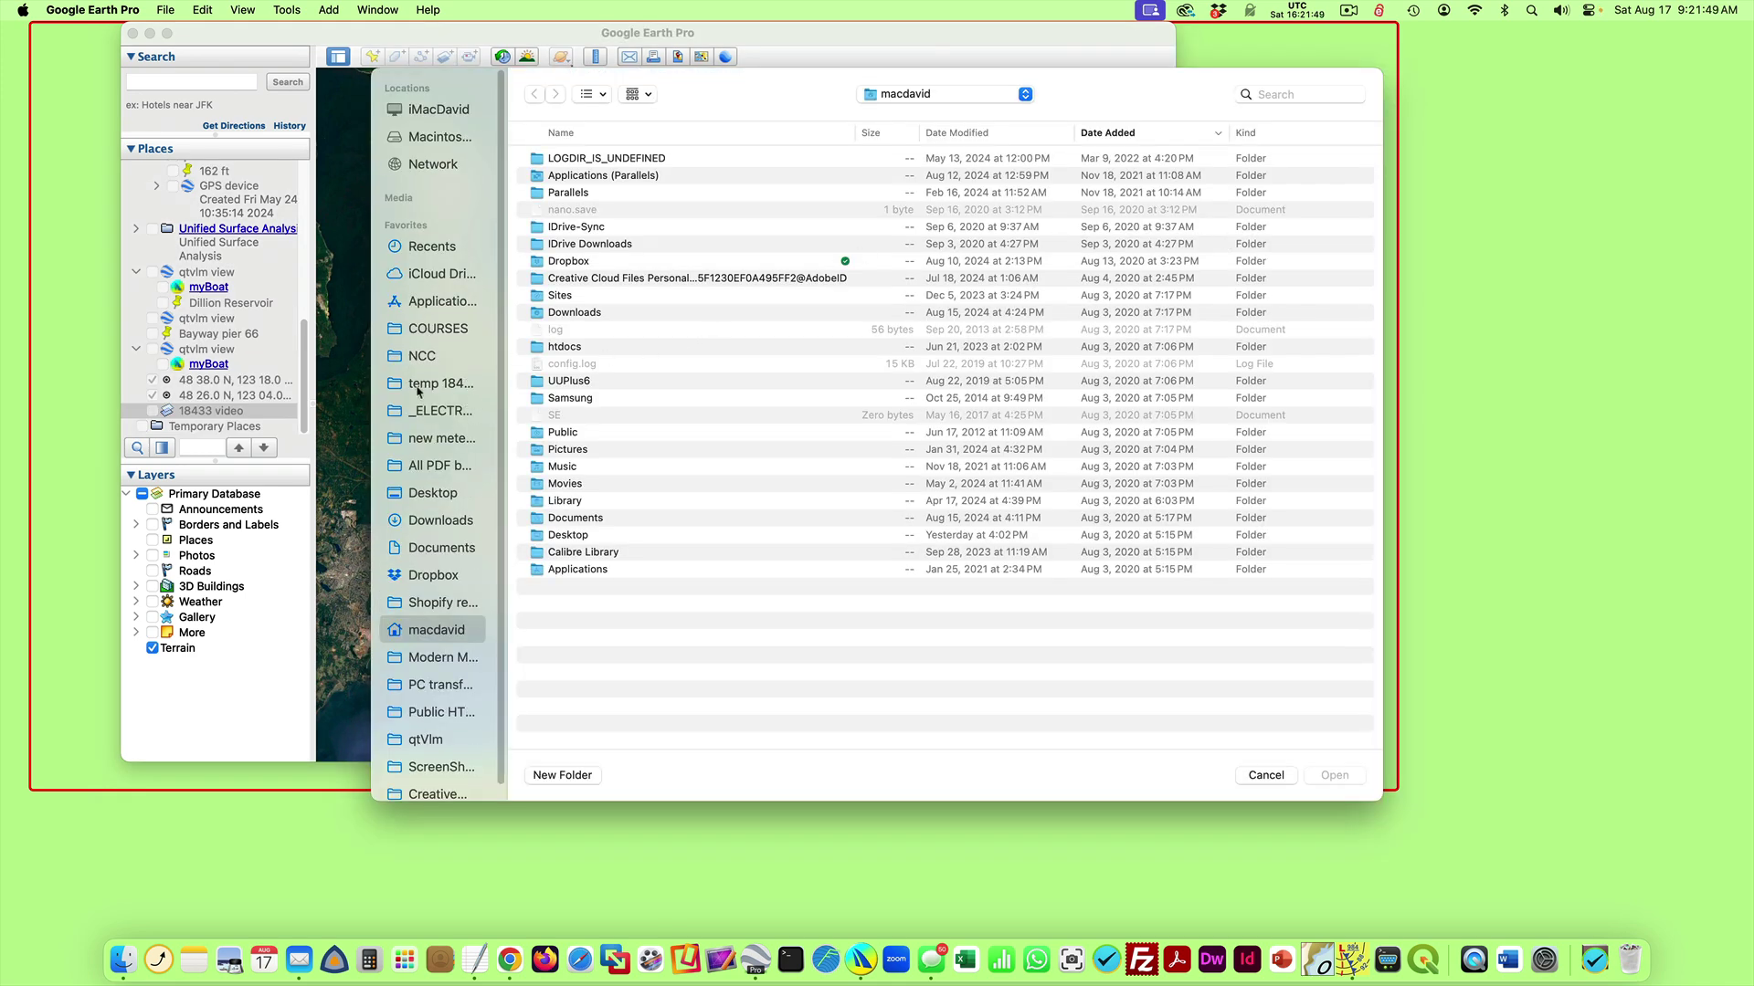
left_click(417, 386)
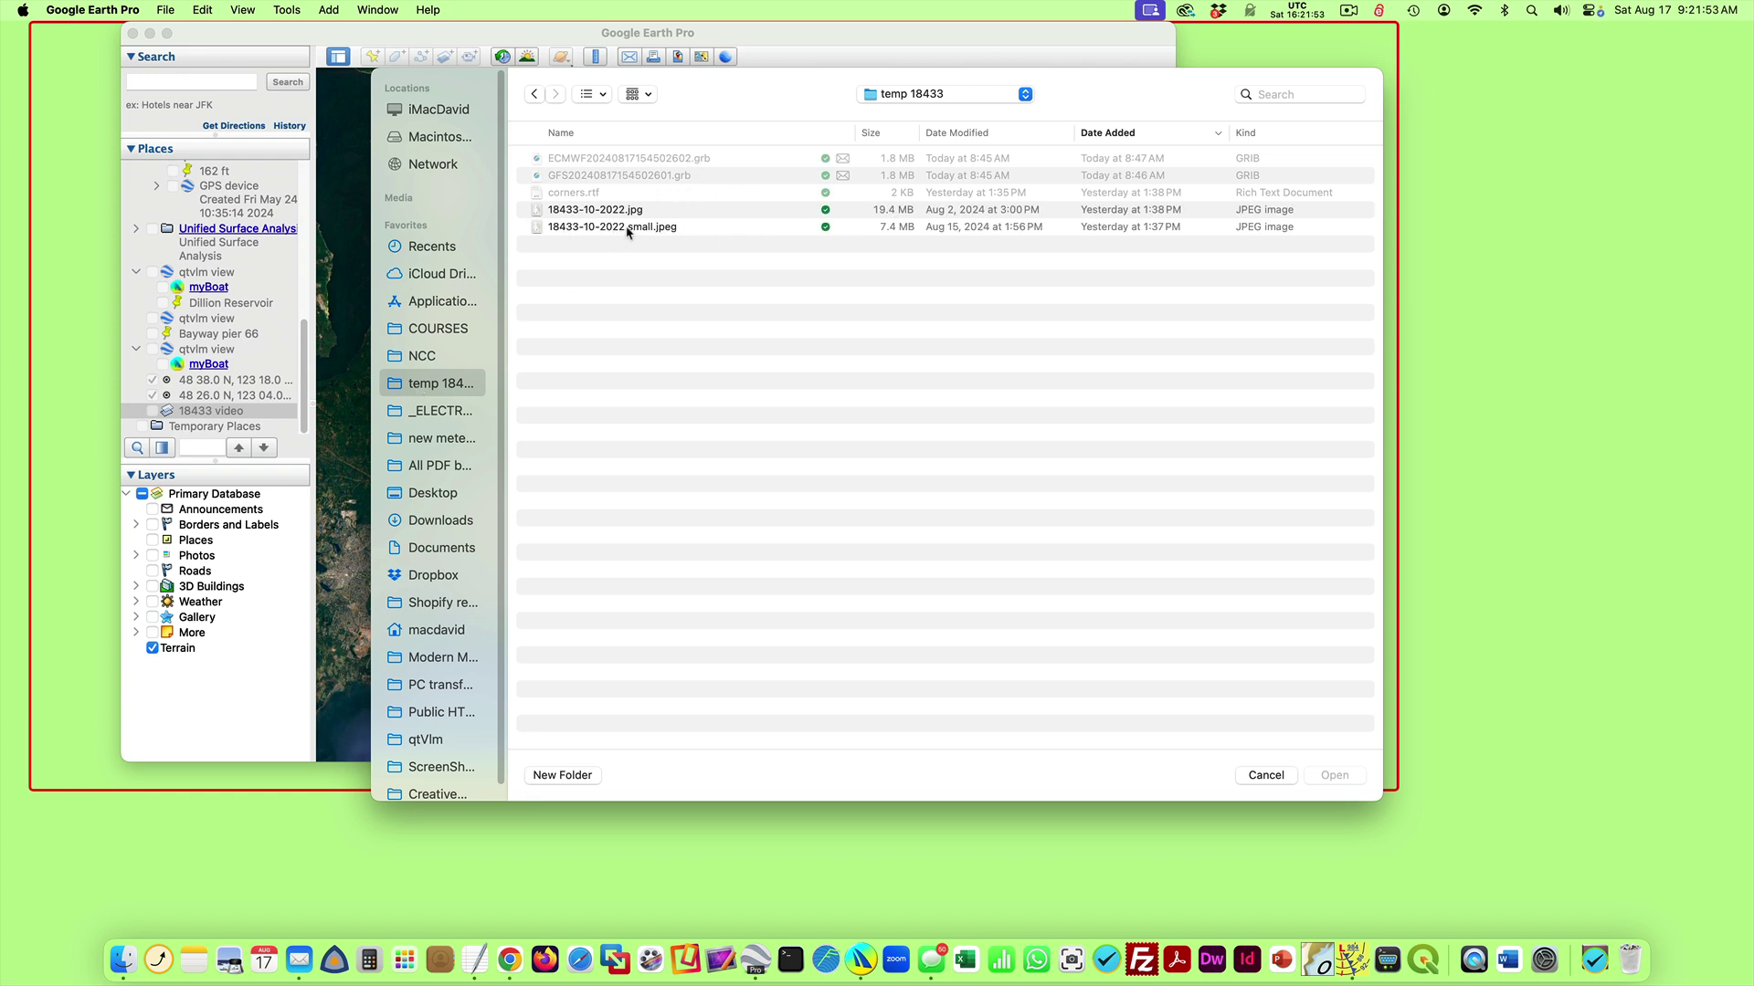
left_click(636, 229)
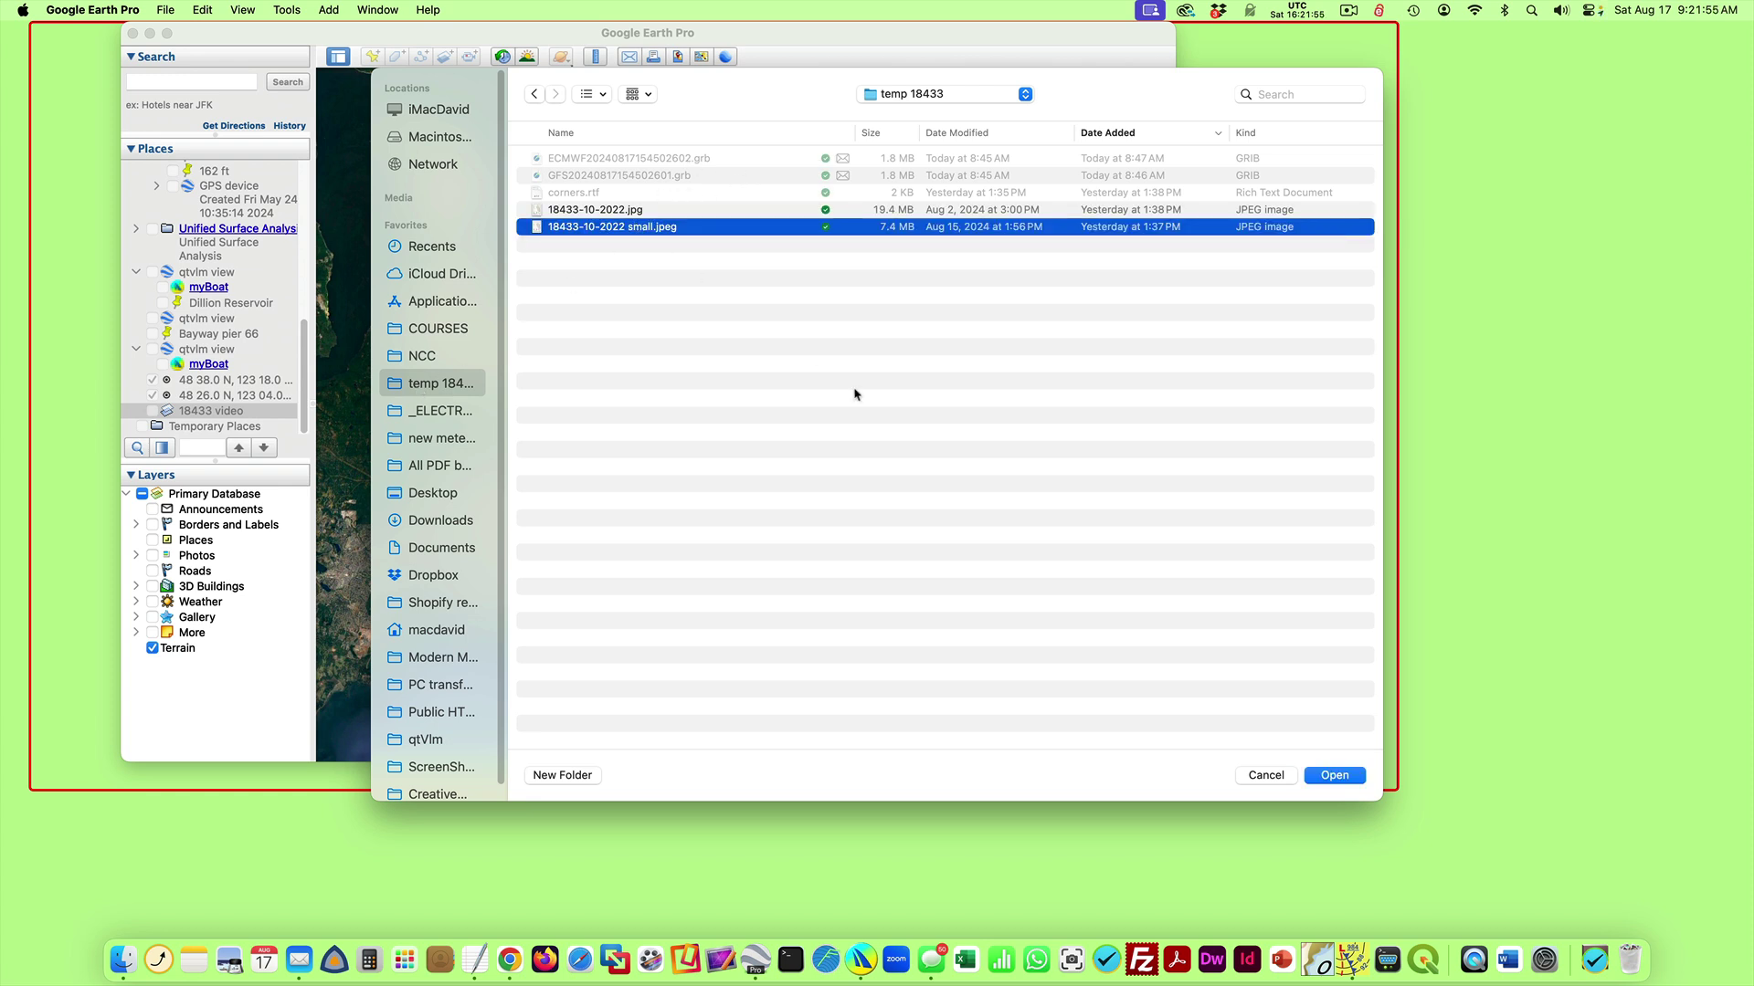
left_click(1335, 776)
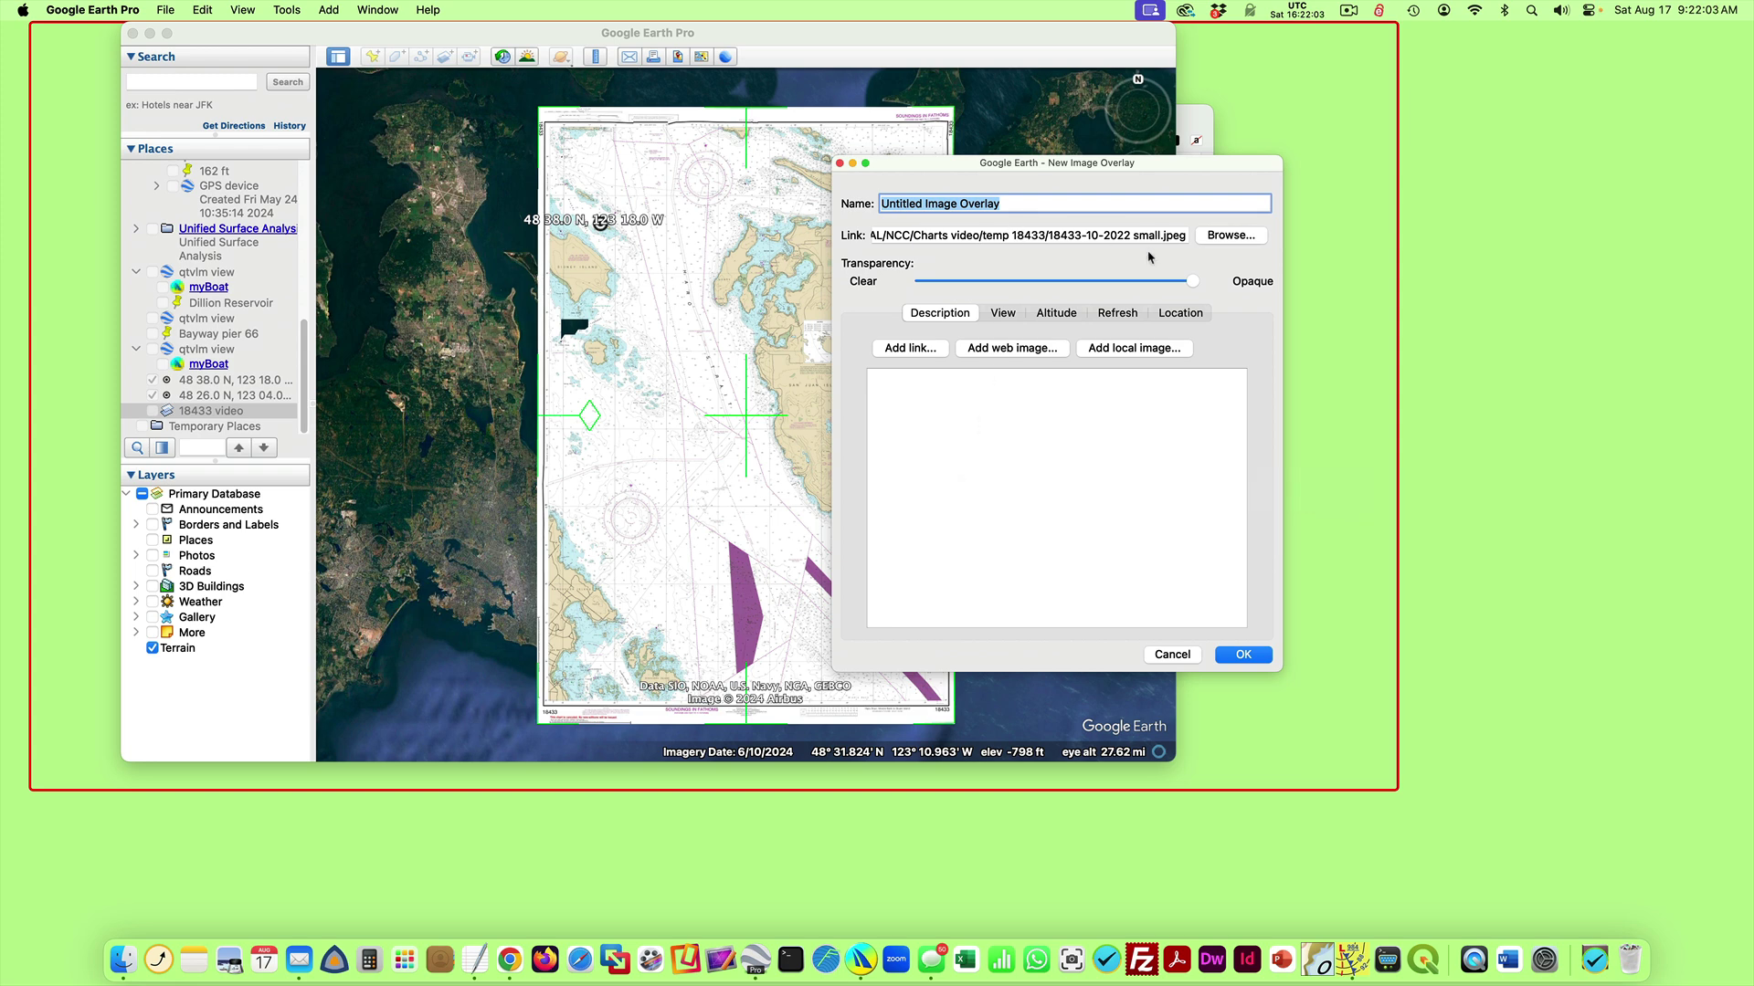
- Make the chart overlay semi-transparent and move the overlay dialog and map window apart
left_click_drag(1194, 288, 1070, 281)
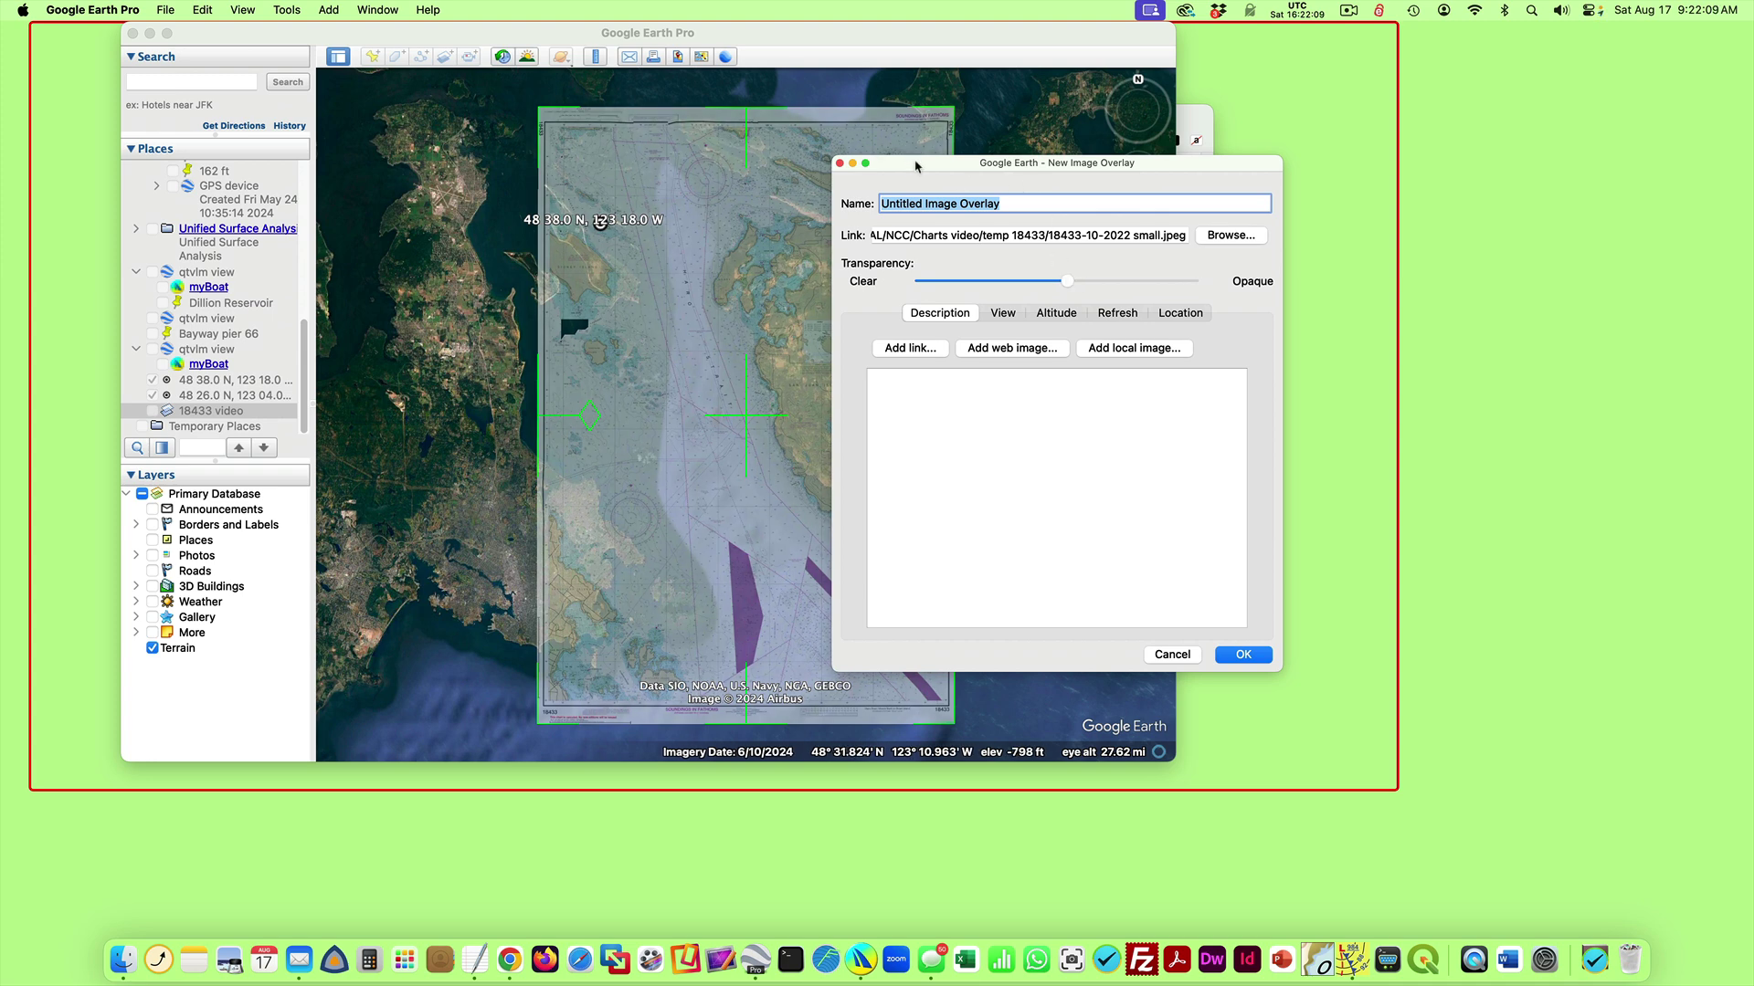
left_click_drag(915, 166, 1029, 149)
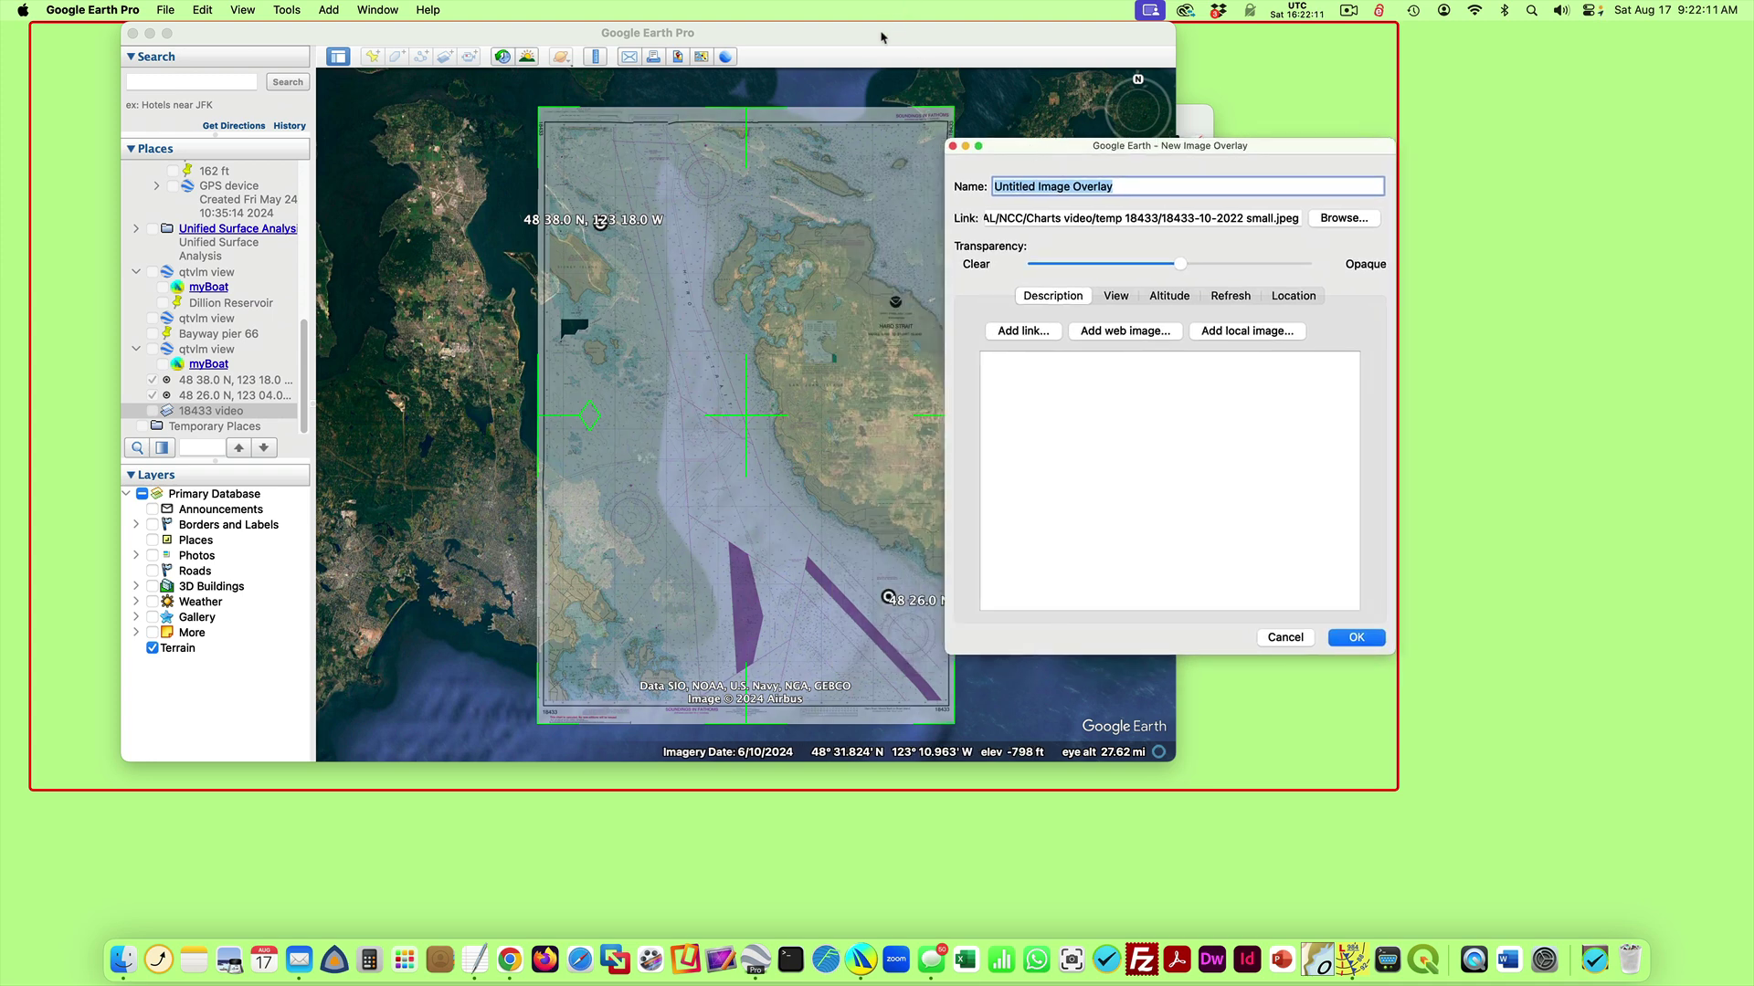
left_click_drag(881, 36, 767, 37)
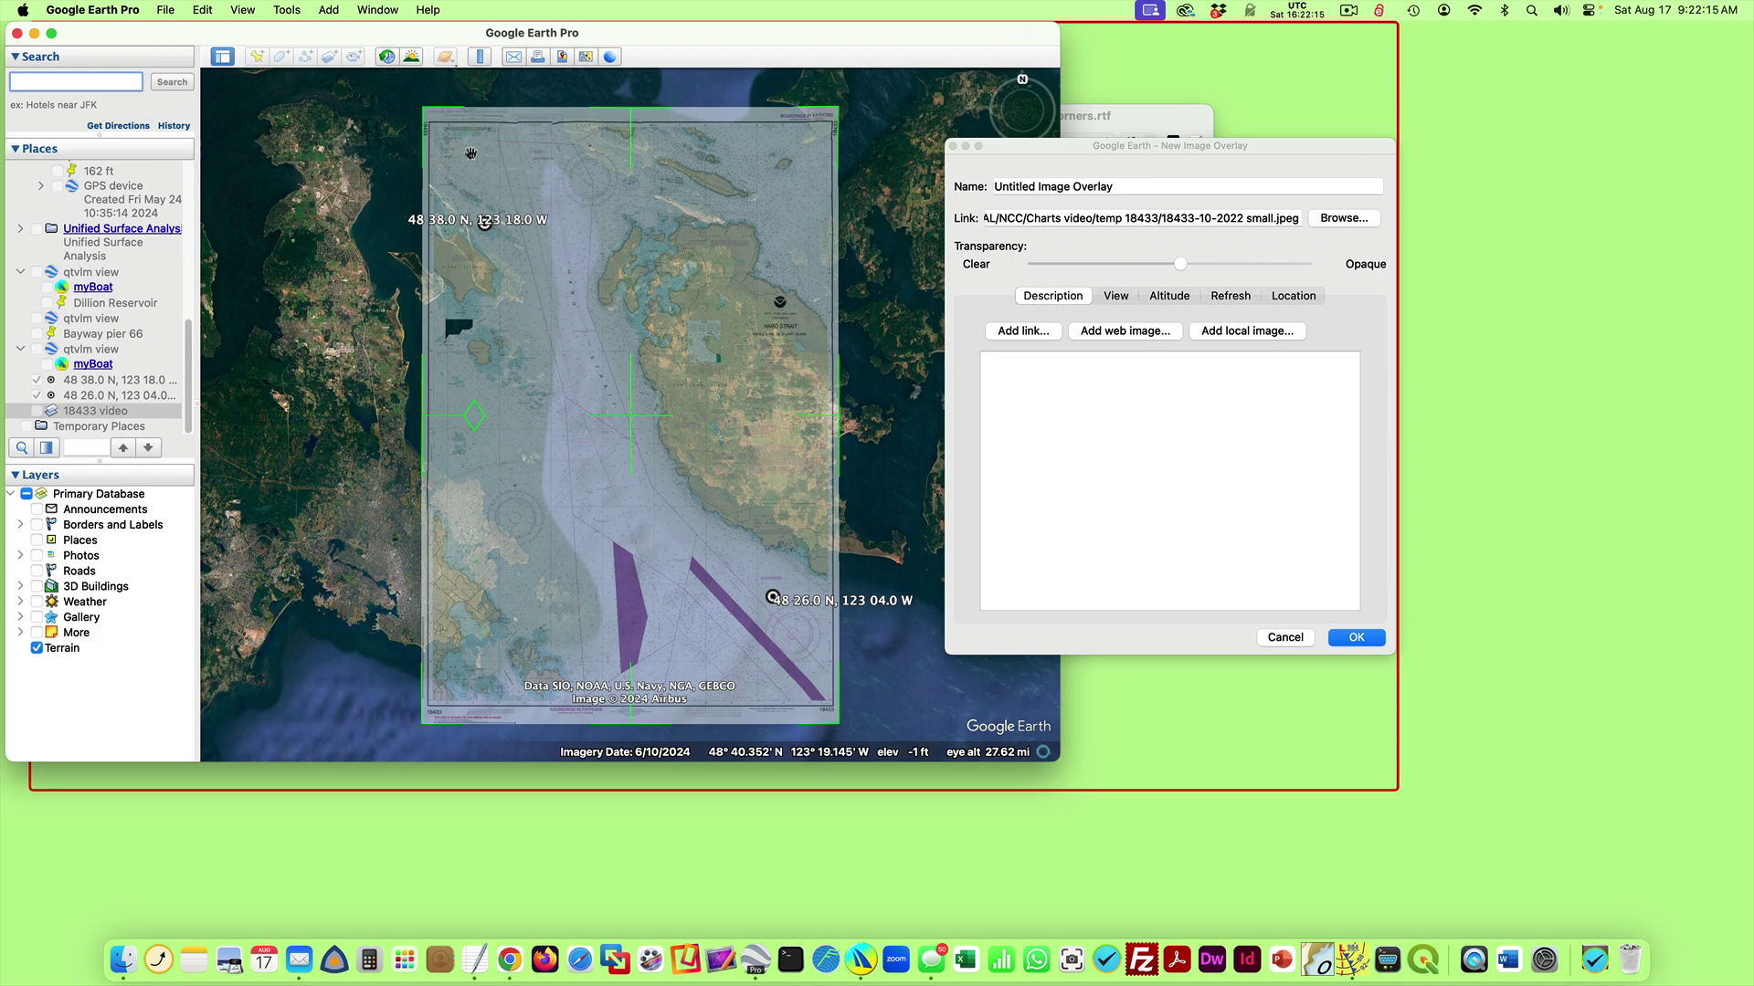
- Zoom and pan to the chart overlay's northwest corner near the 48 38.0 N placemark
scroll(509, 299, "up", 5)
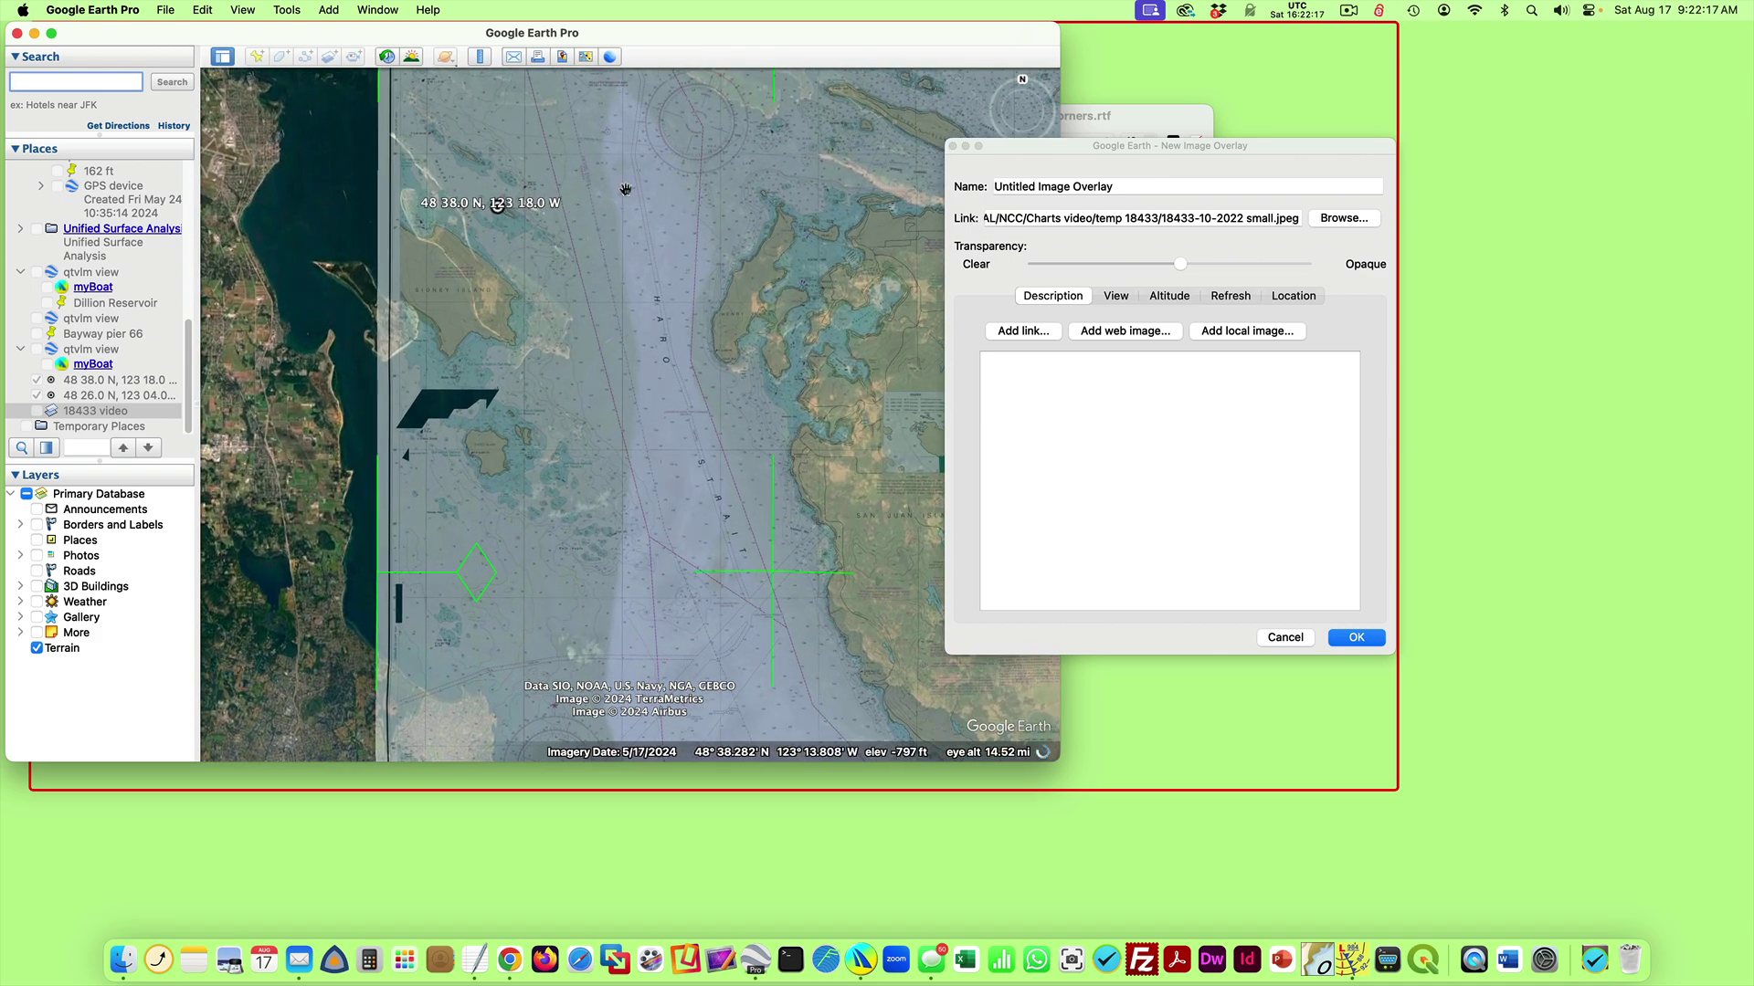
left_click_drag(610, 263, 667, 326)
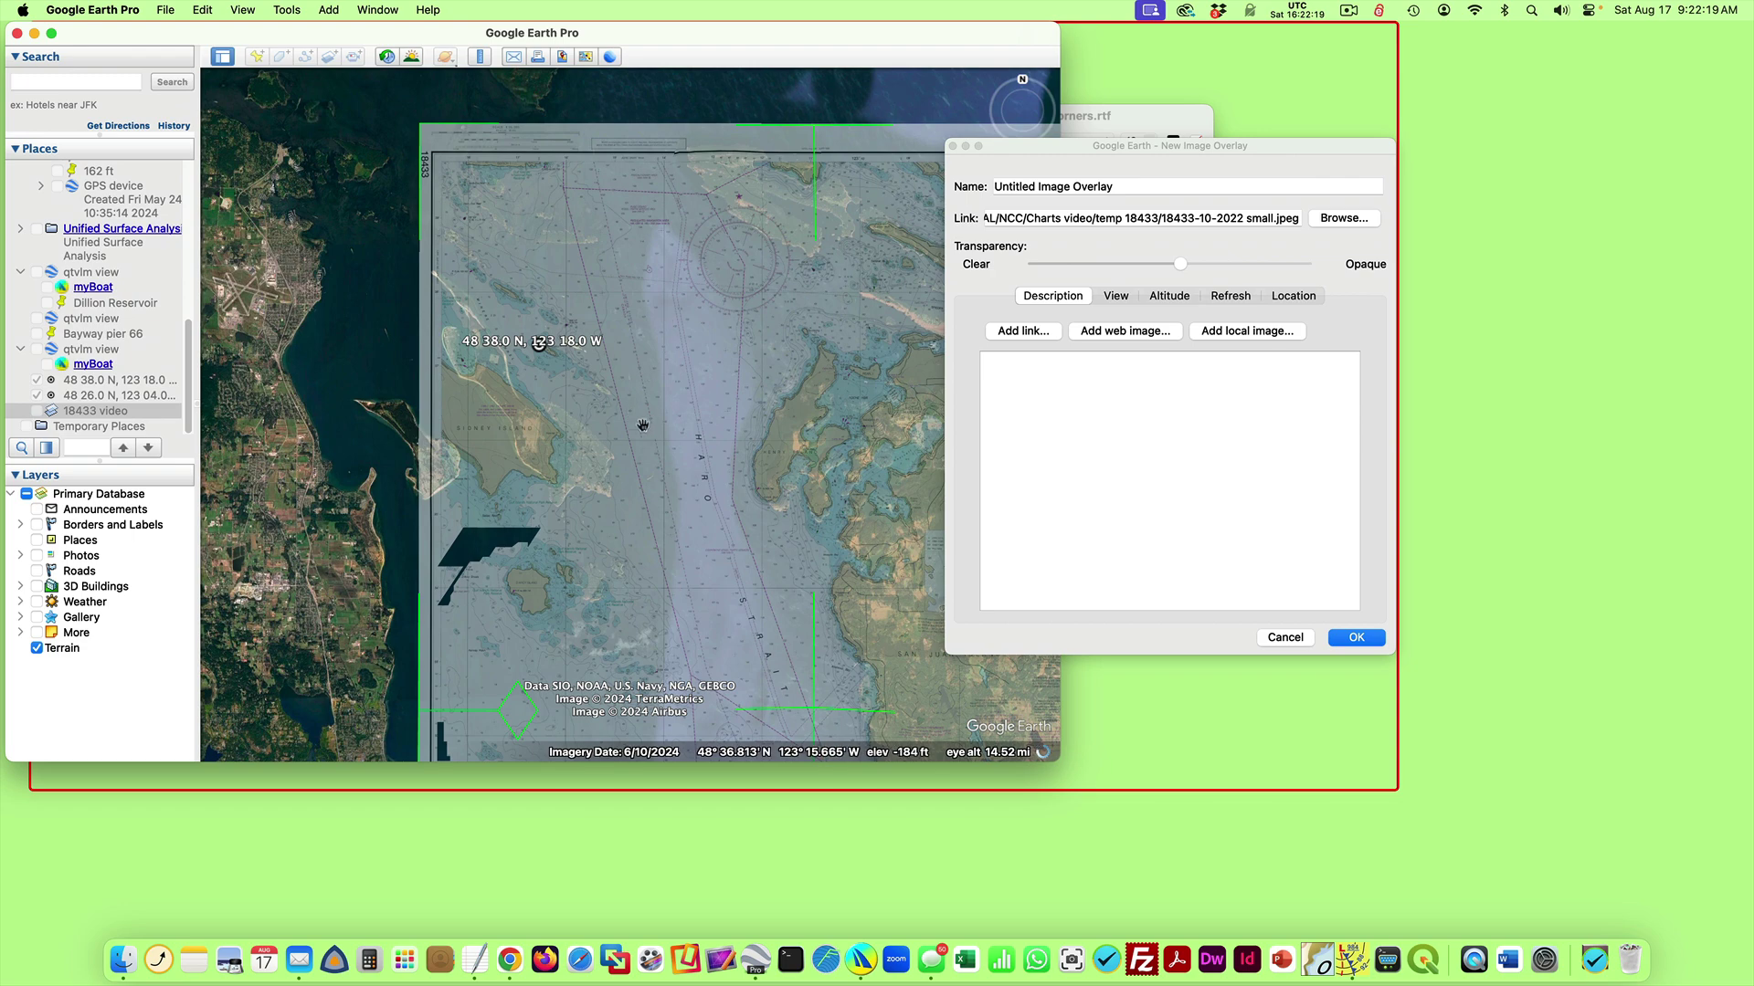
left_click_drag(772, 673, 762, 600)
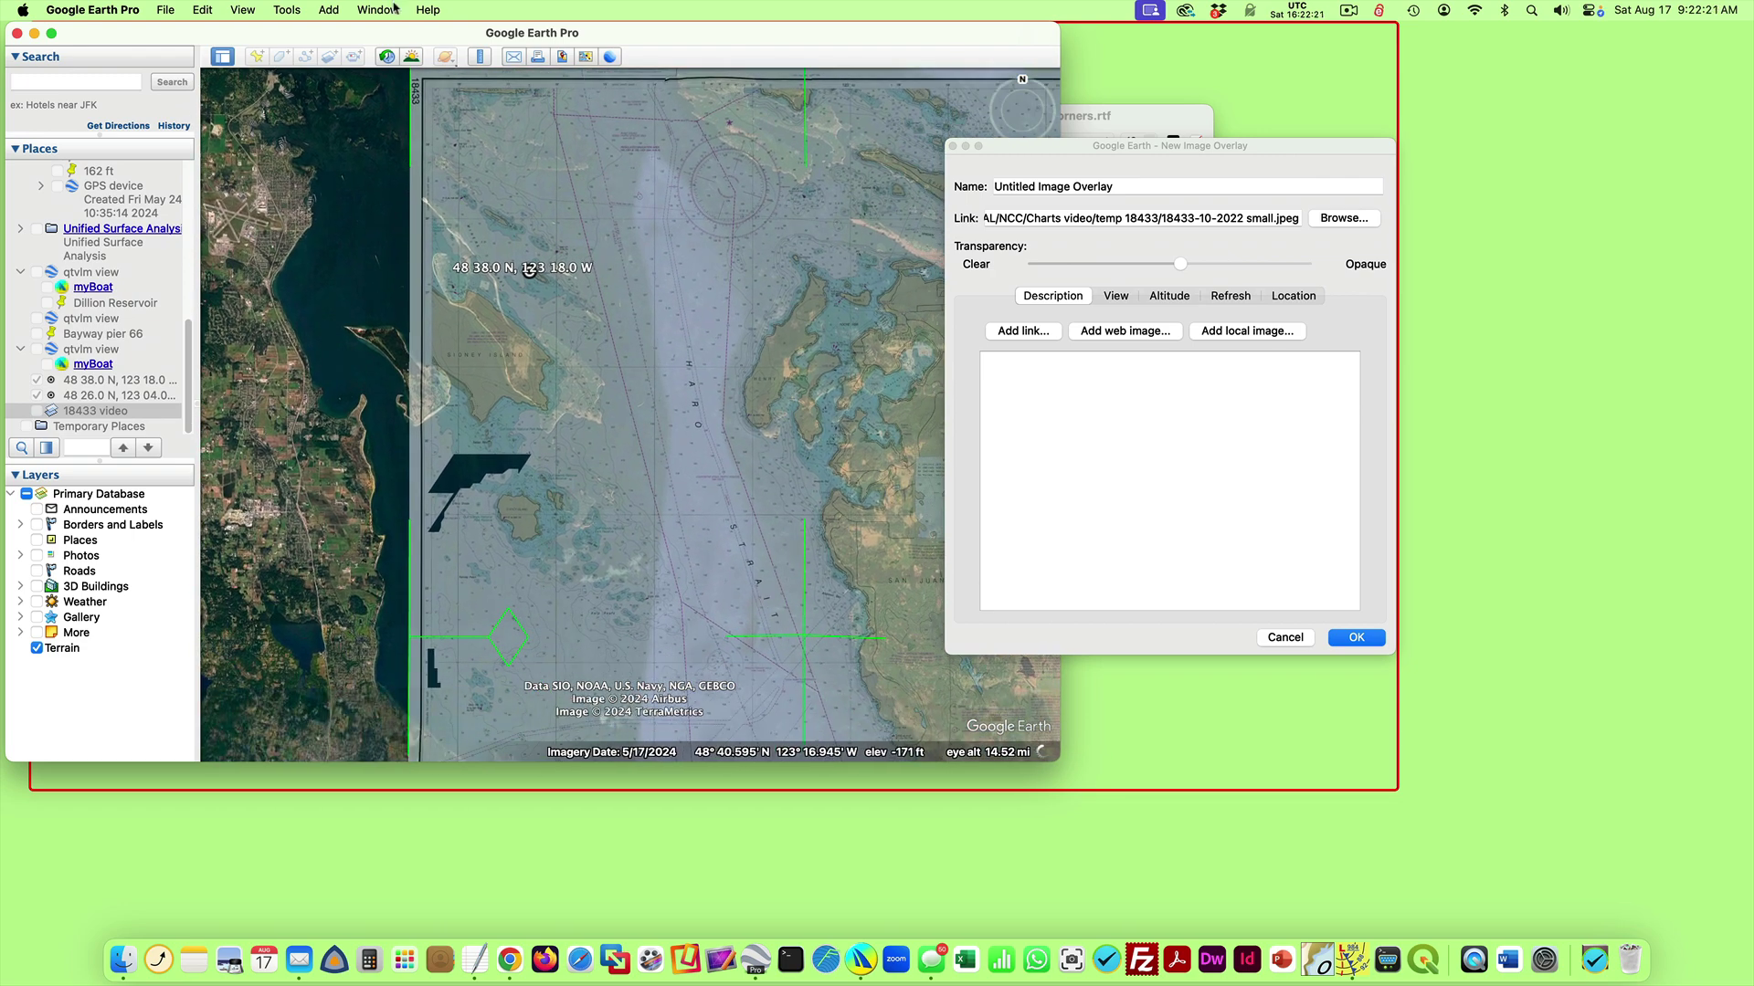
left_click_drag(574, 193, 630, 209)
scroll(618, 238, "up", 5)
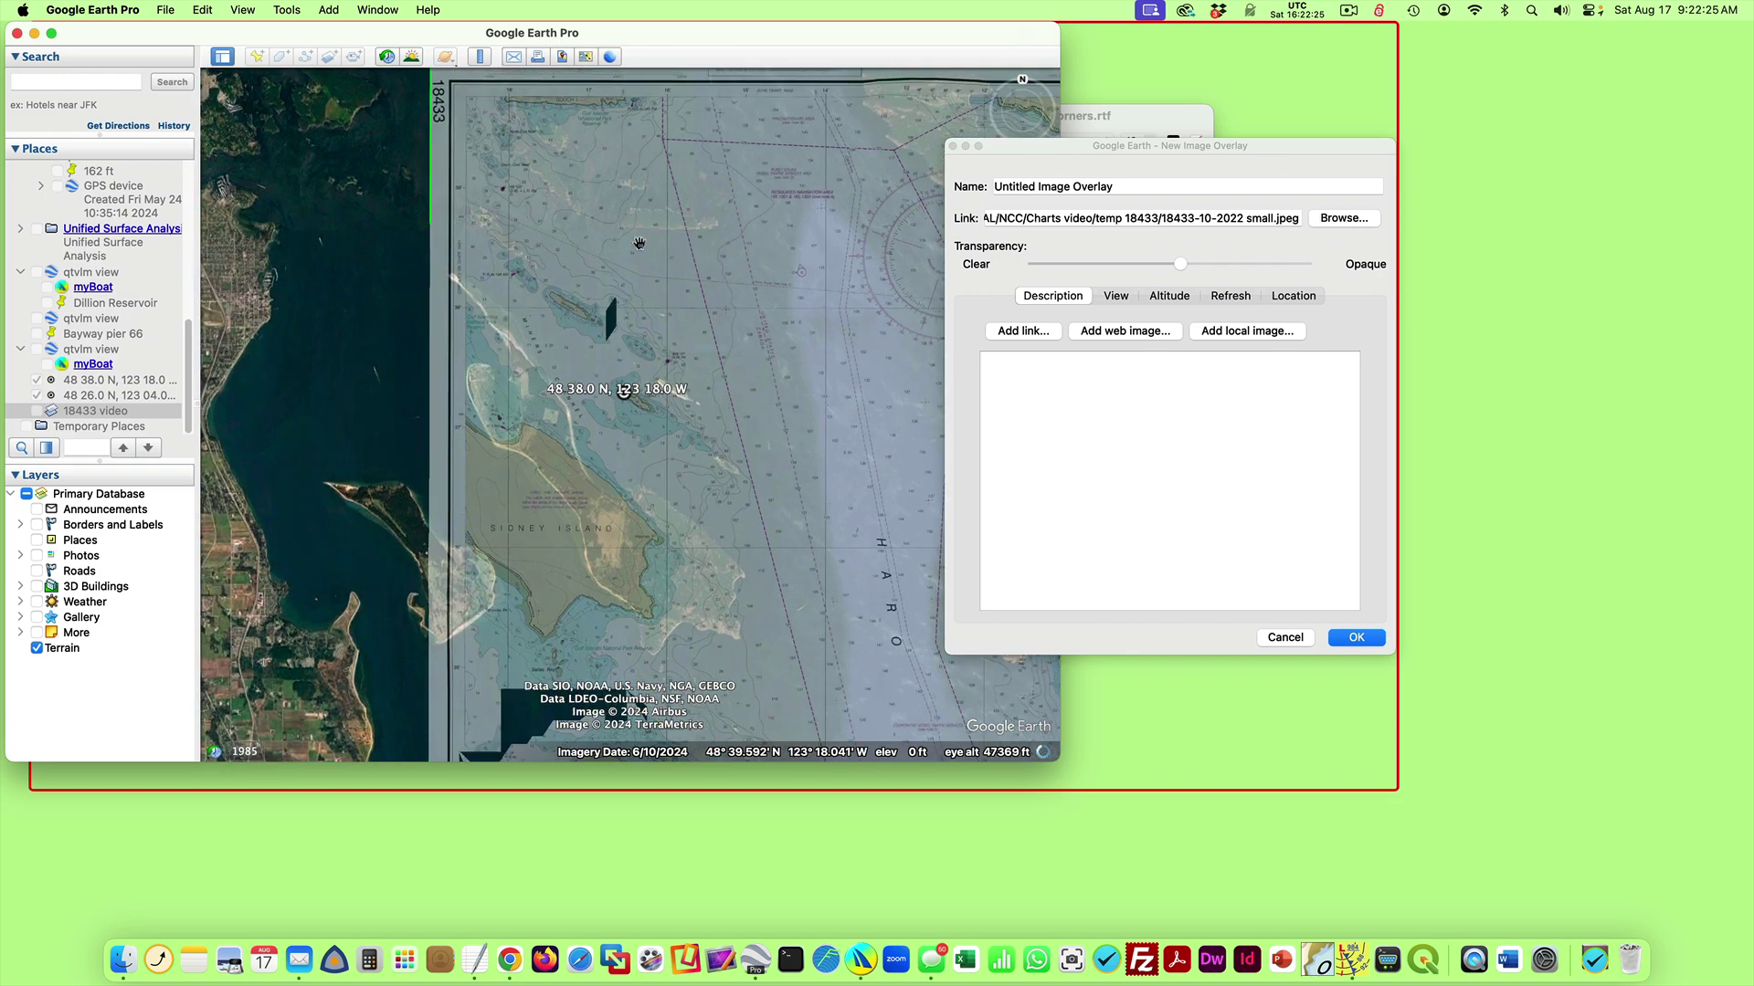
scroll(669, 328, "up", 2)
left_click_drag(669, 328, 782, 571)
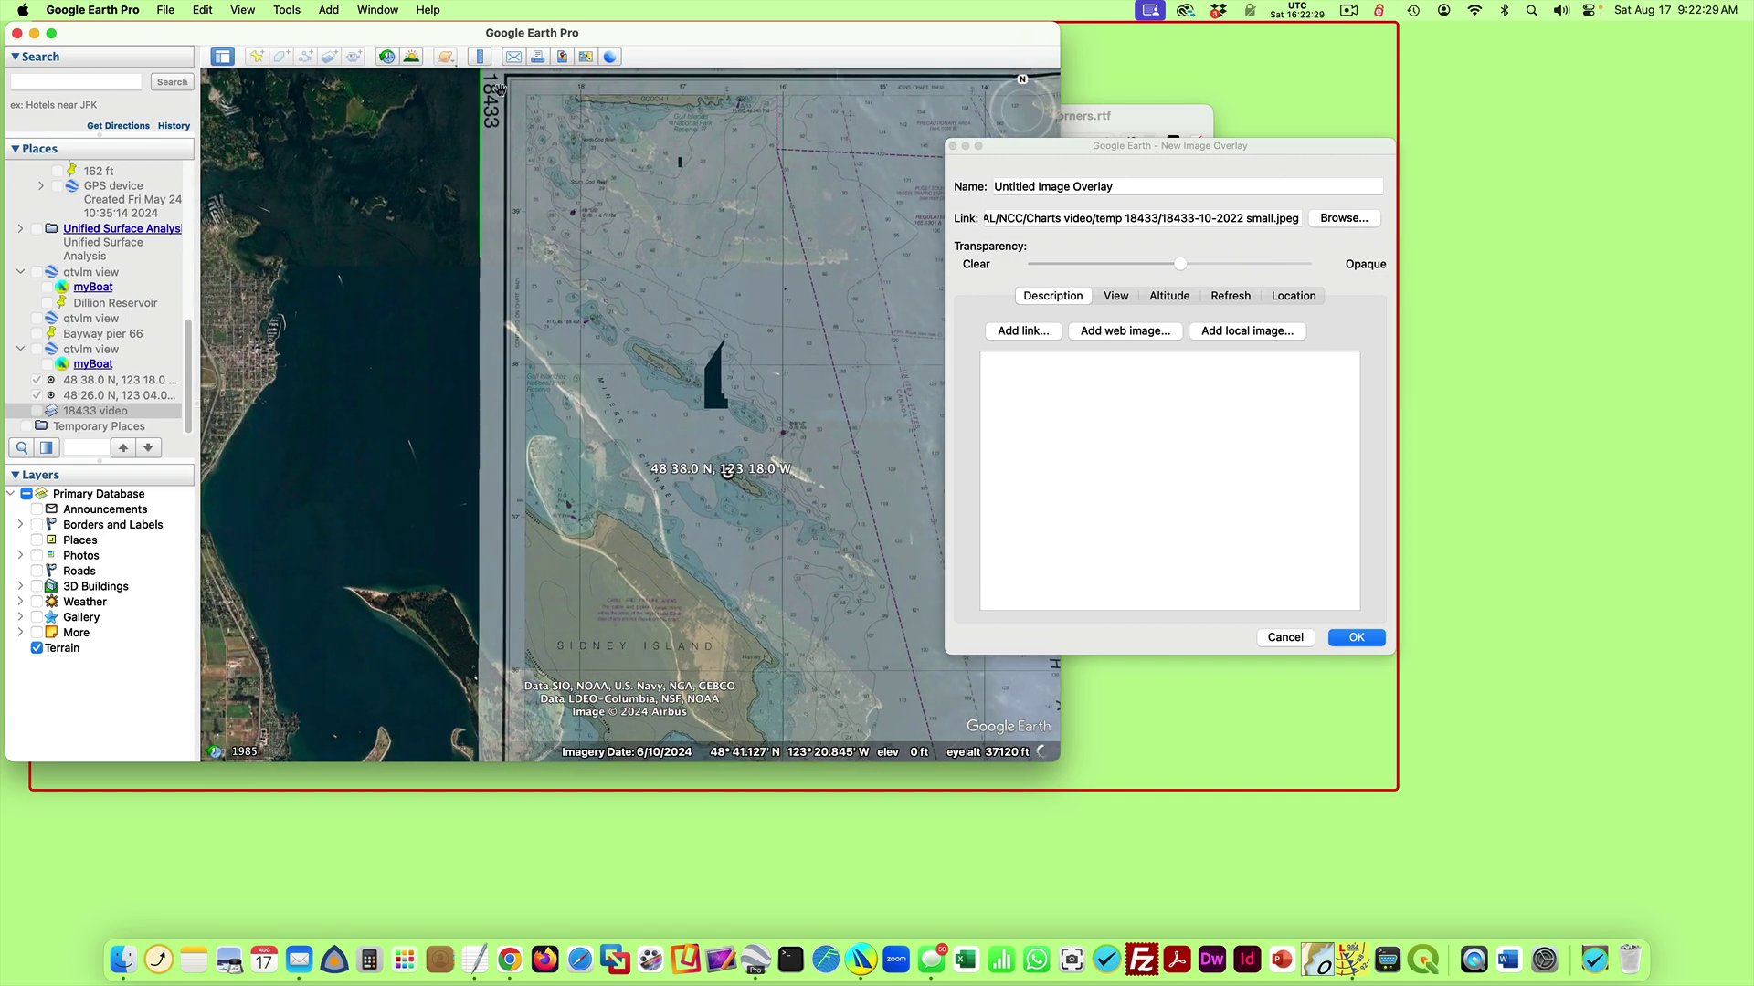
left_click_drag(500, 89, 565, 241)
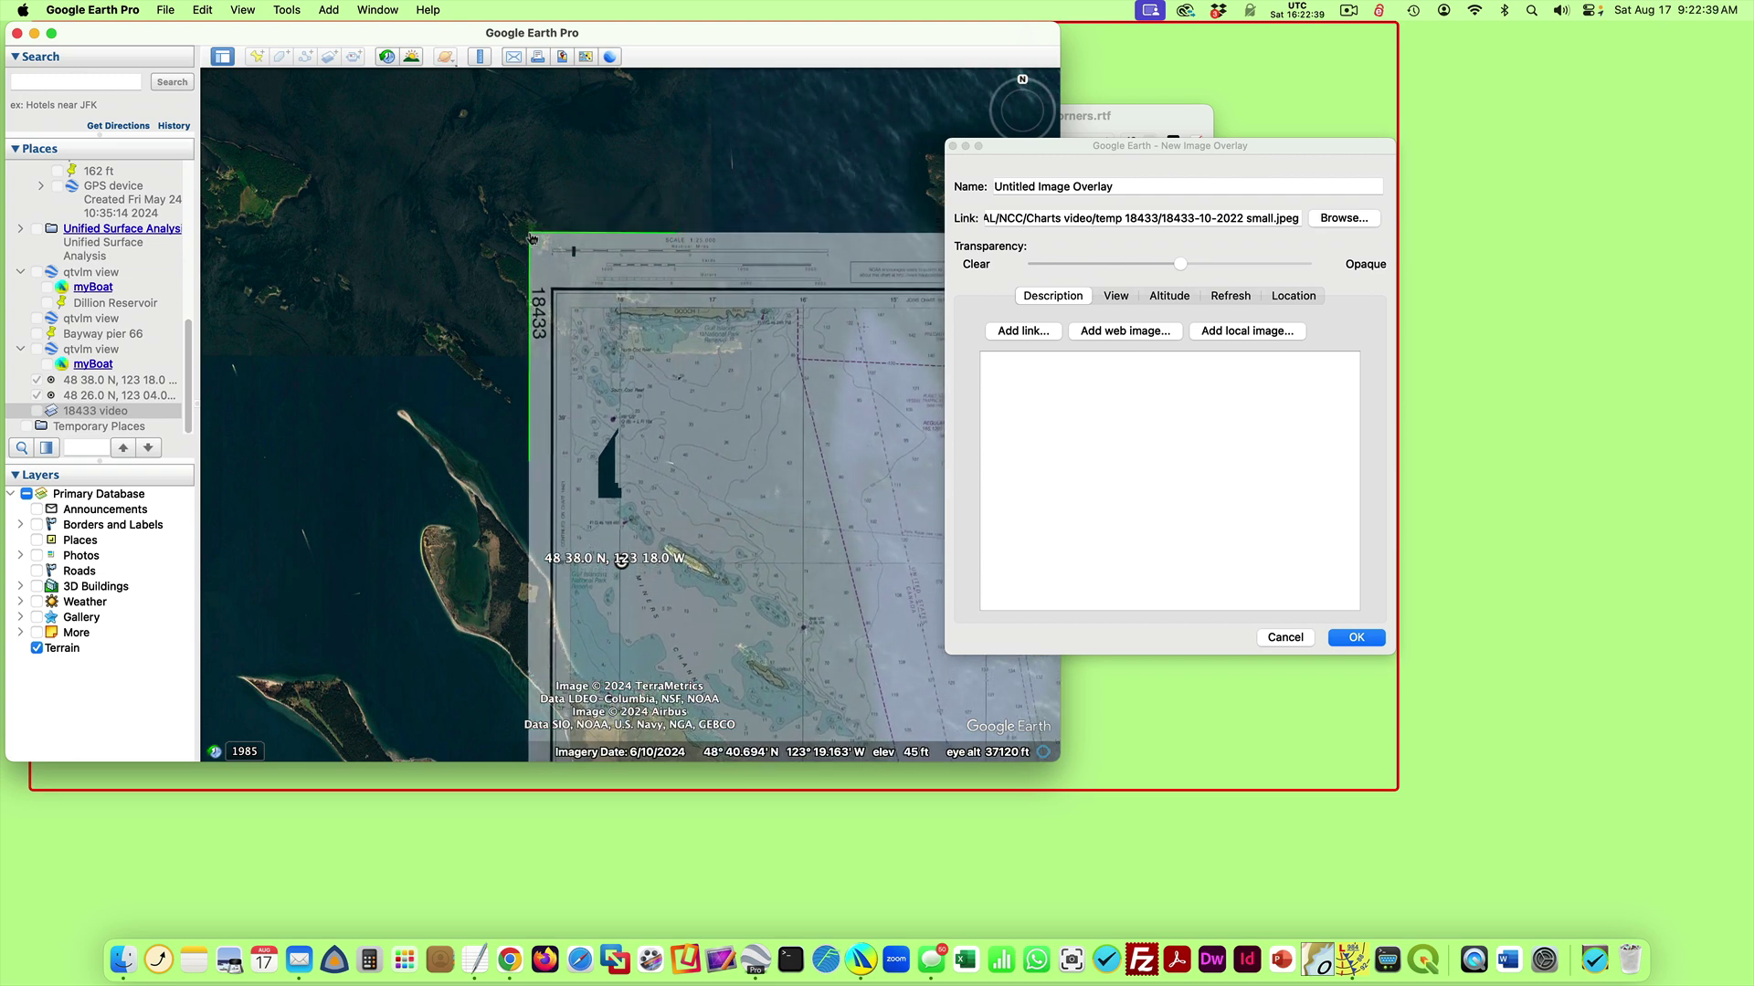
- Drag the overlay's top-left corner onto the 48 38.0 N, 123 18.0 W placemark, then zoom out
scroll(419, 399, "up", 5)
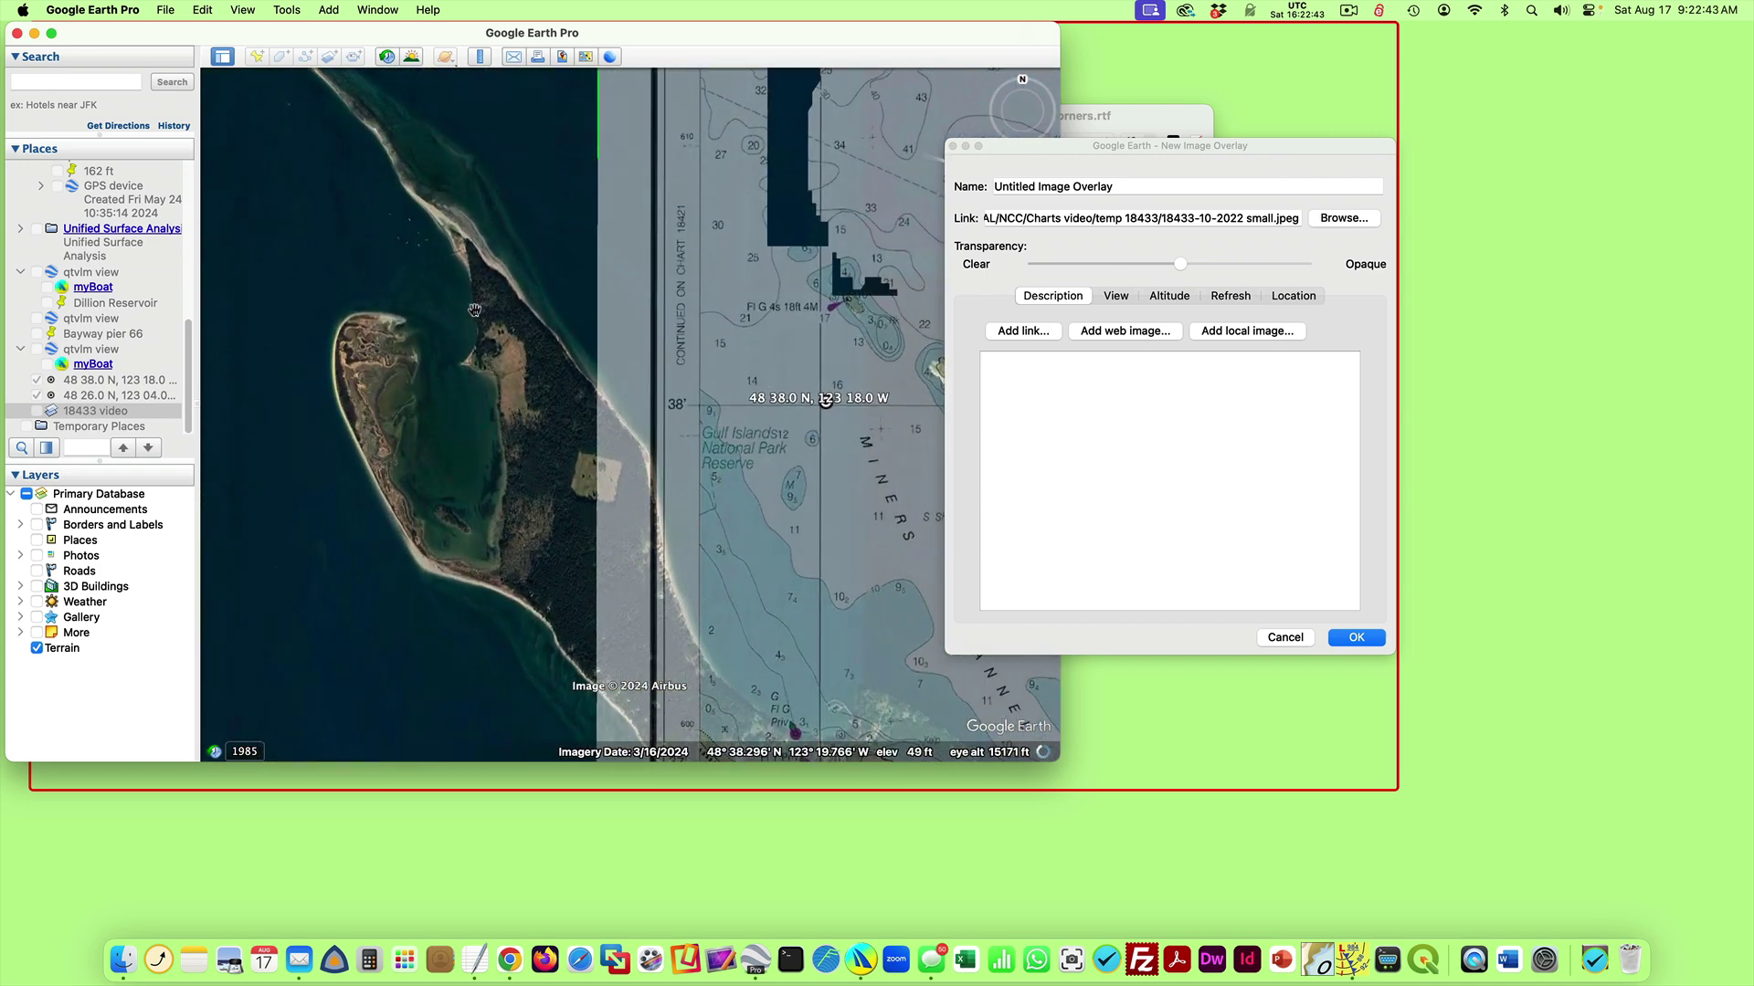
scroll(769, 454, "up", 2)
left_click_drag(708, 407, 667, 772)
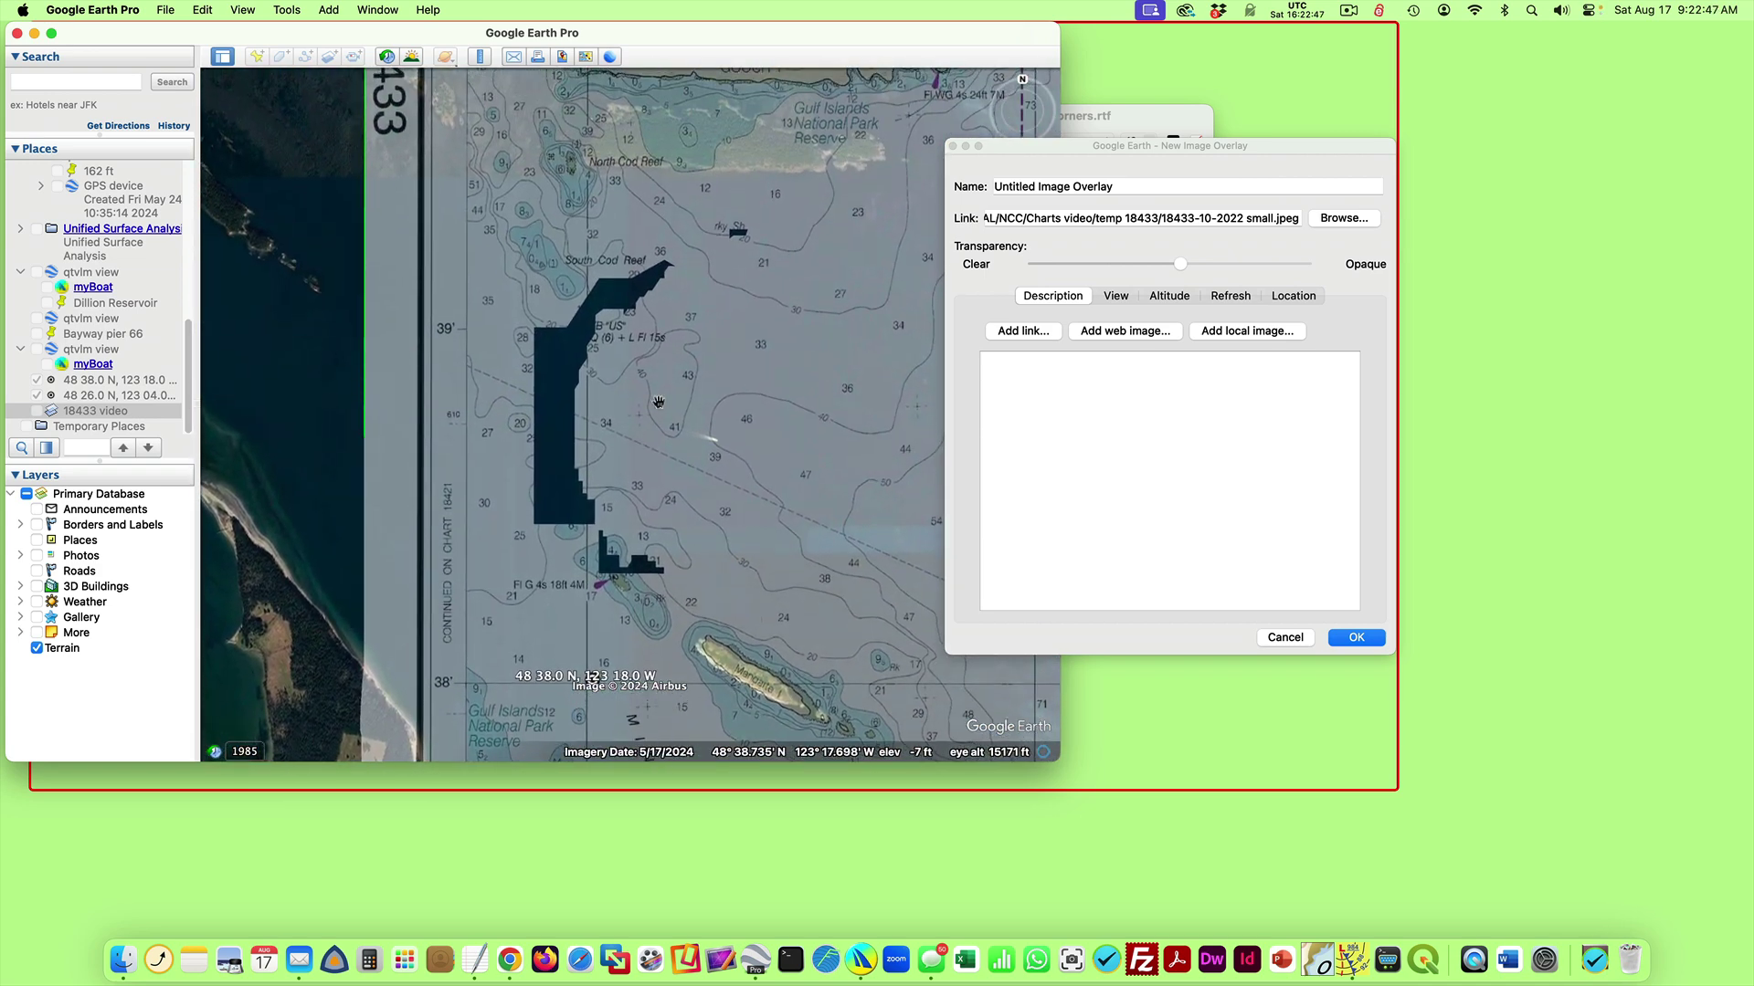
left_click_drag(674, 312, 674, 378)
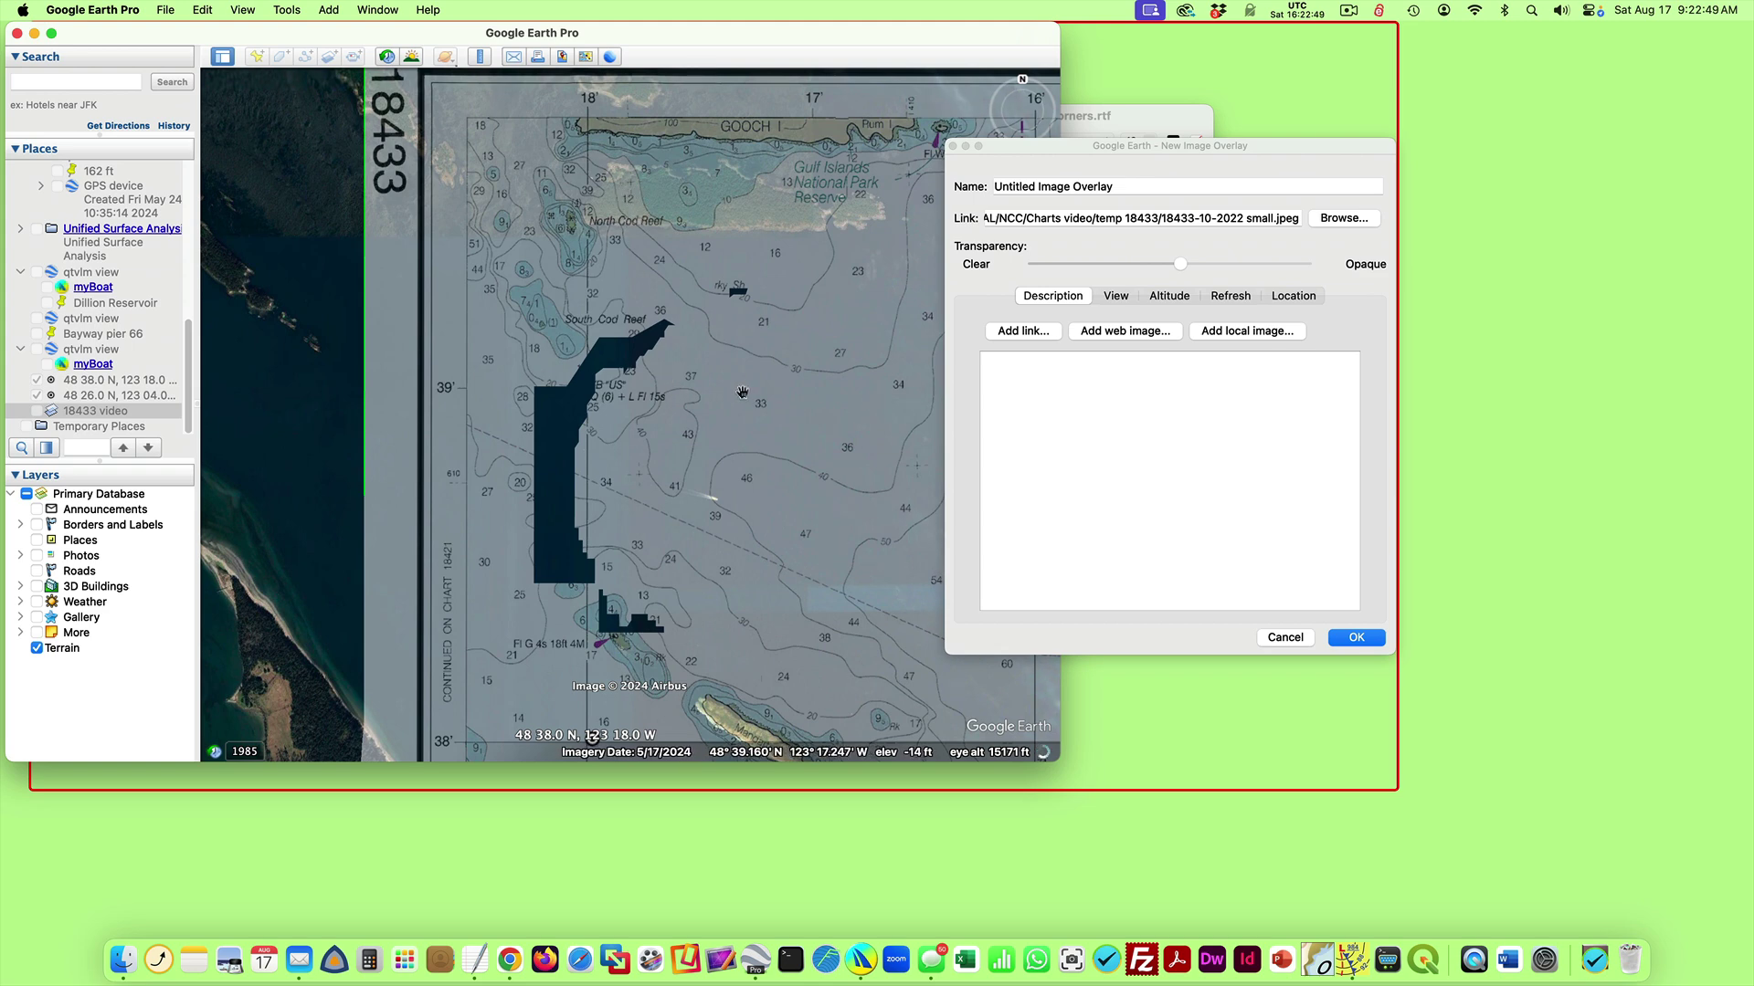
scroll(741, 392, "down", 3)
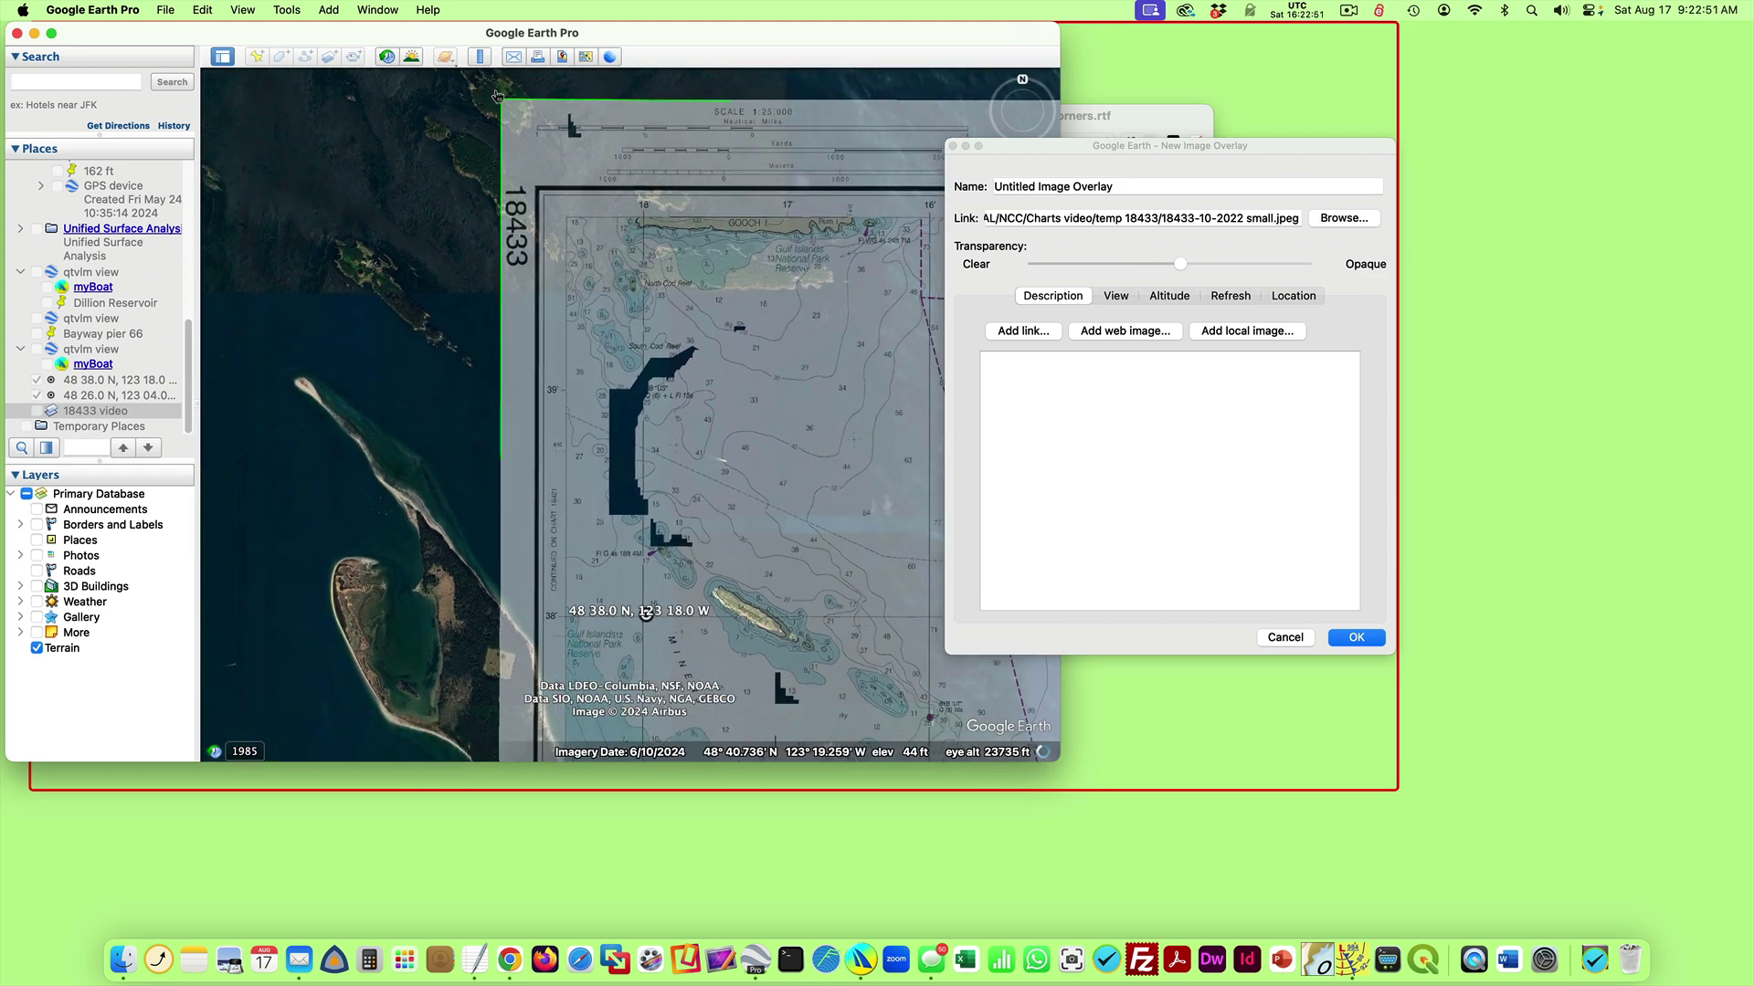
left_click_drag(502, 104, 505, 103)
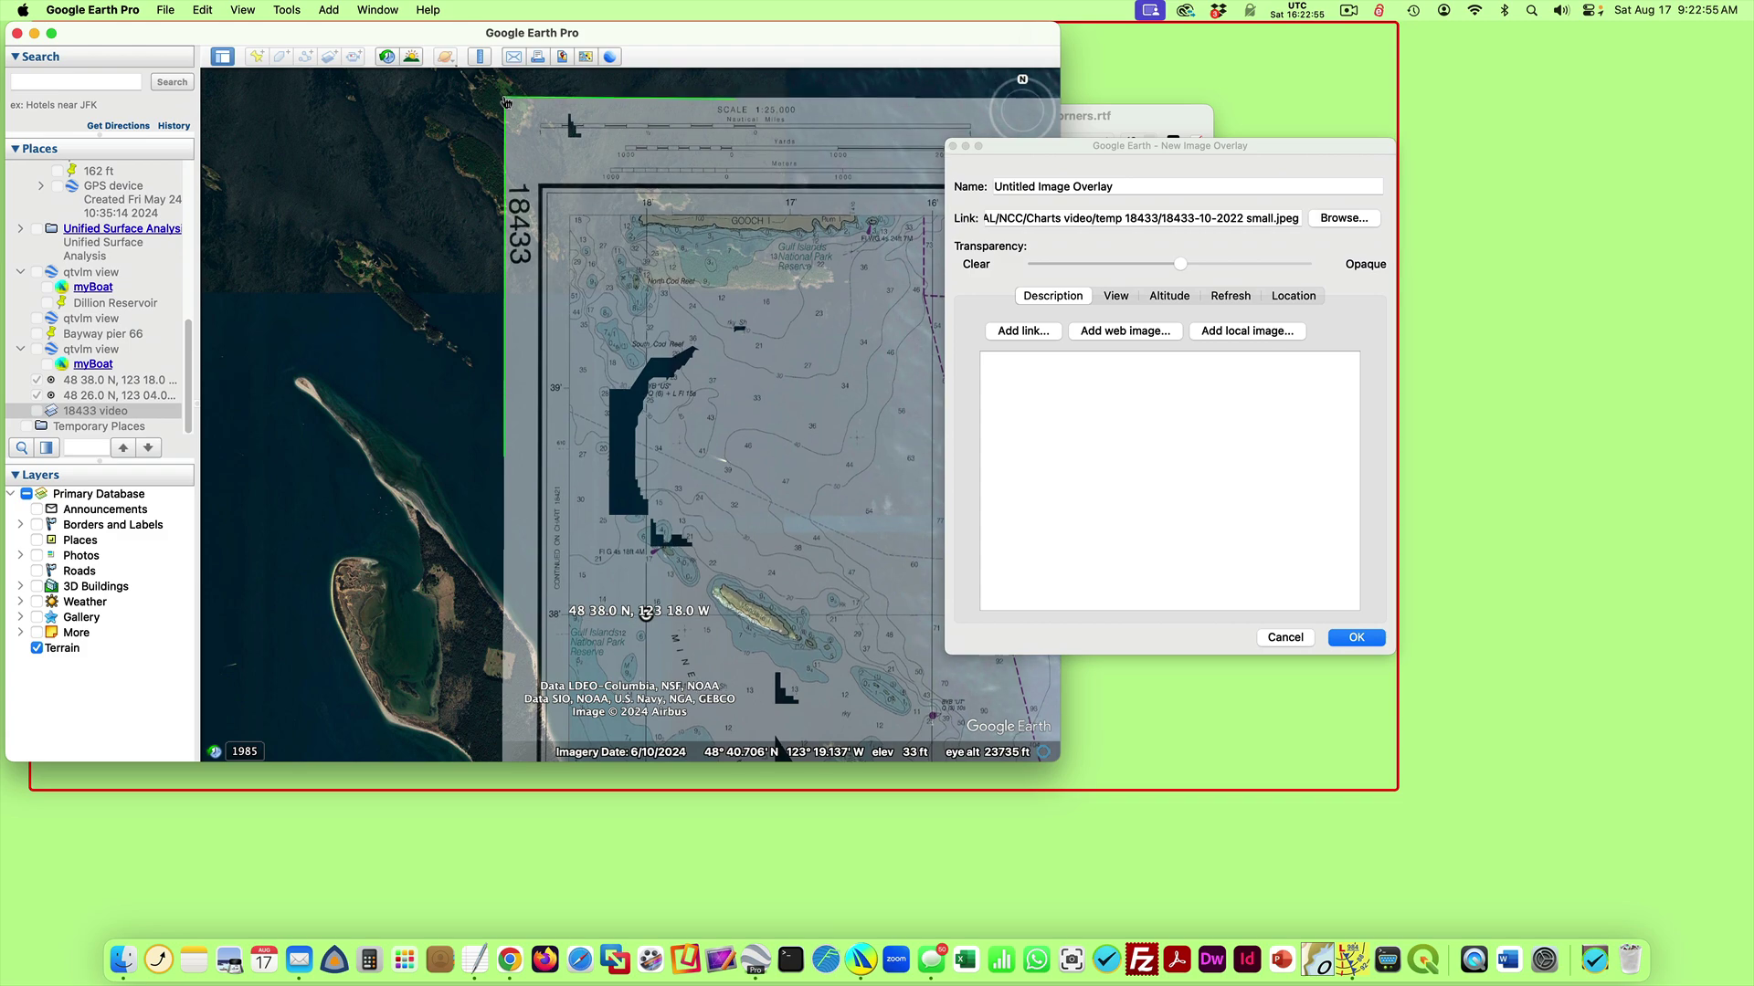
left_click_drag(321, 360, 306, 211)
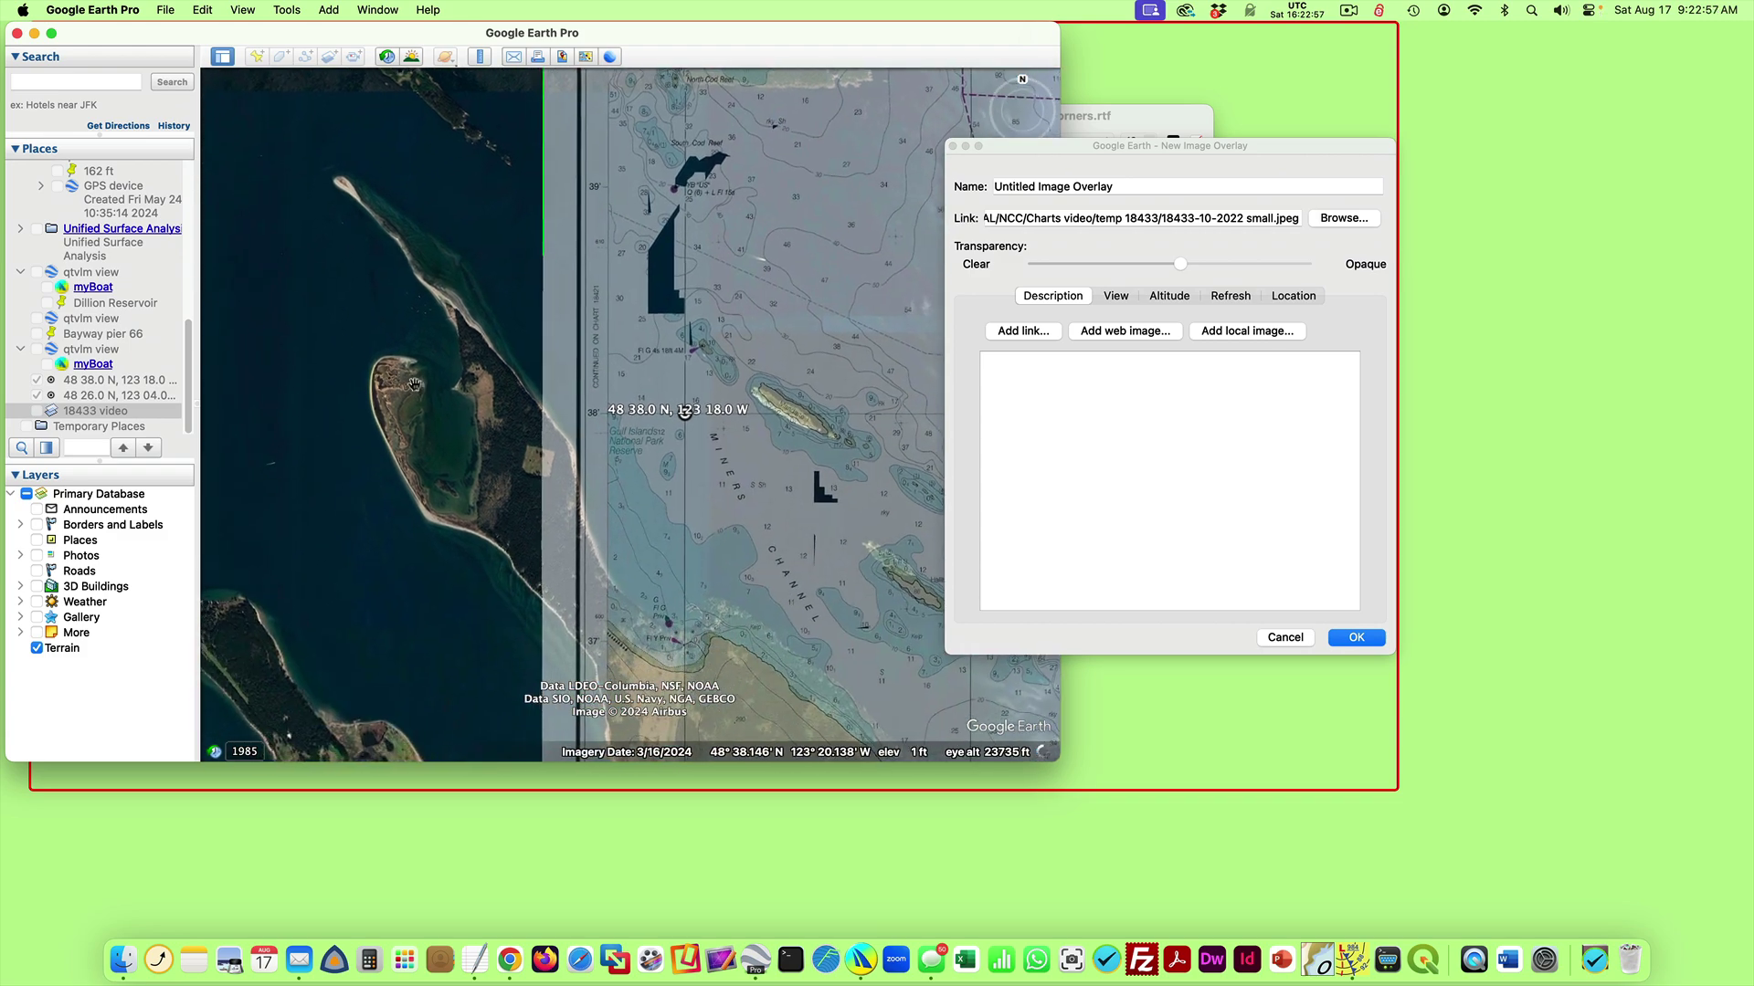
scroll(413, 384, "down", 10)
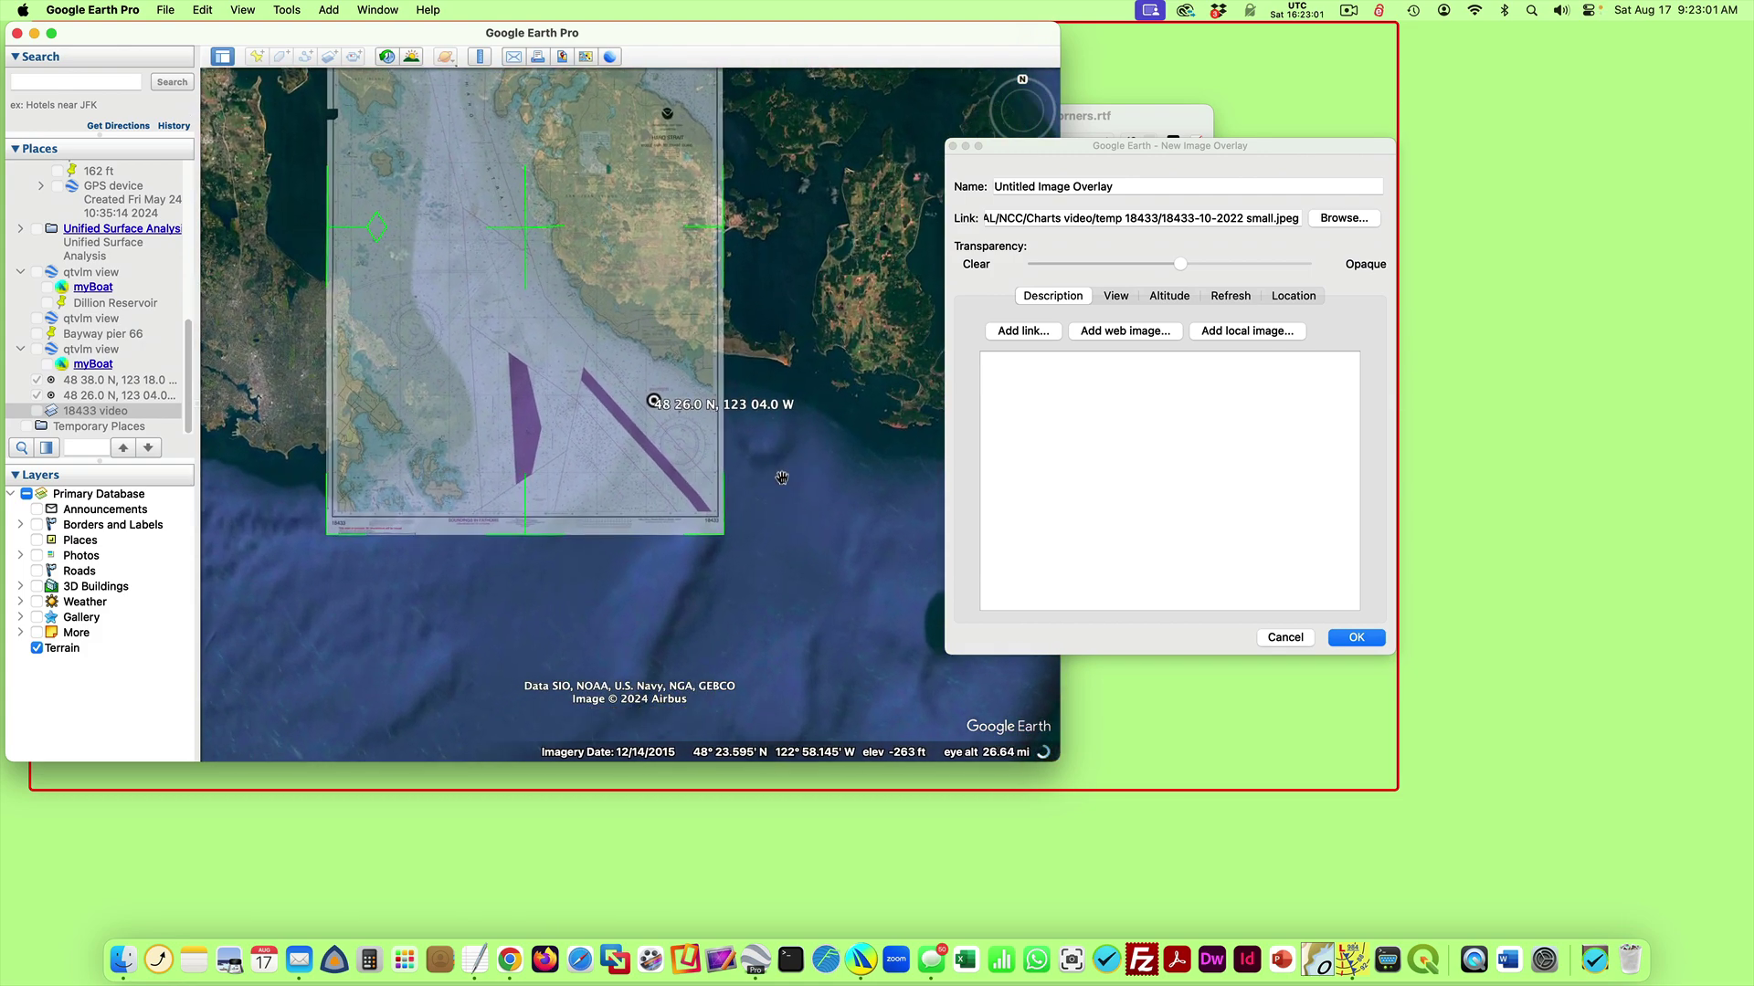
- Stretch the overlay's bottom-right corner slightly east to the 48 26.0 N, 123 04.0 W placemark
scroll(782, 477, "up", 5)
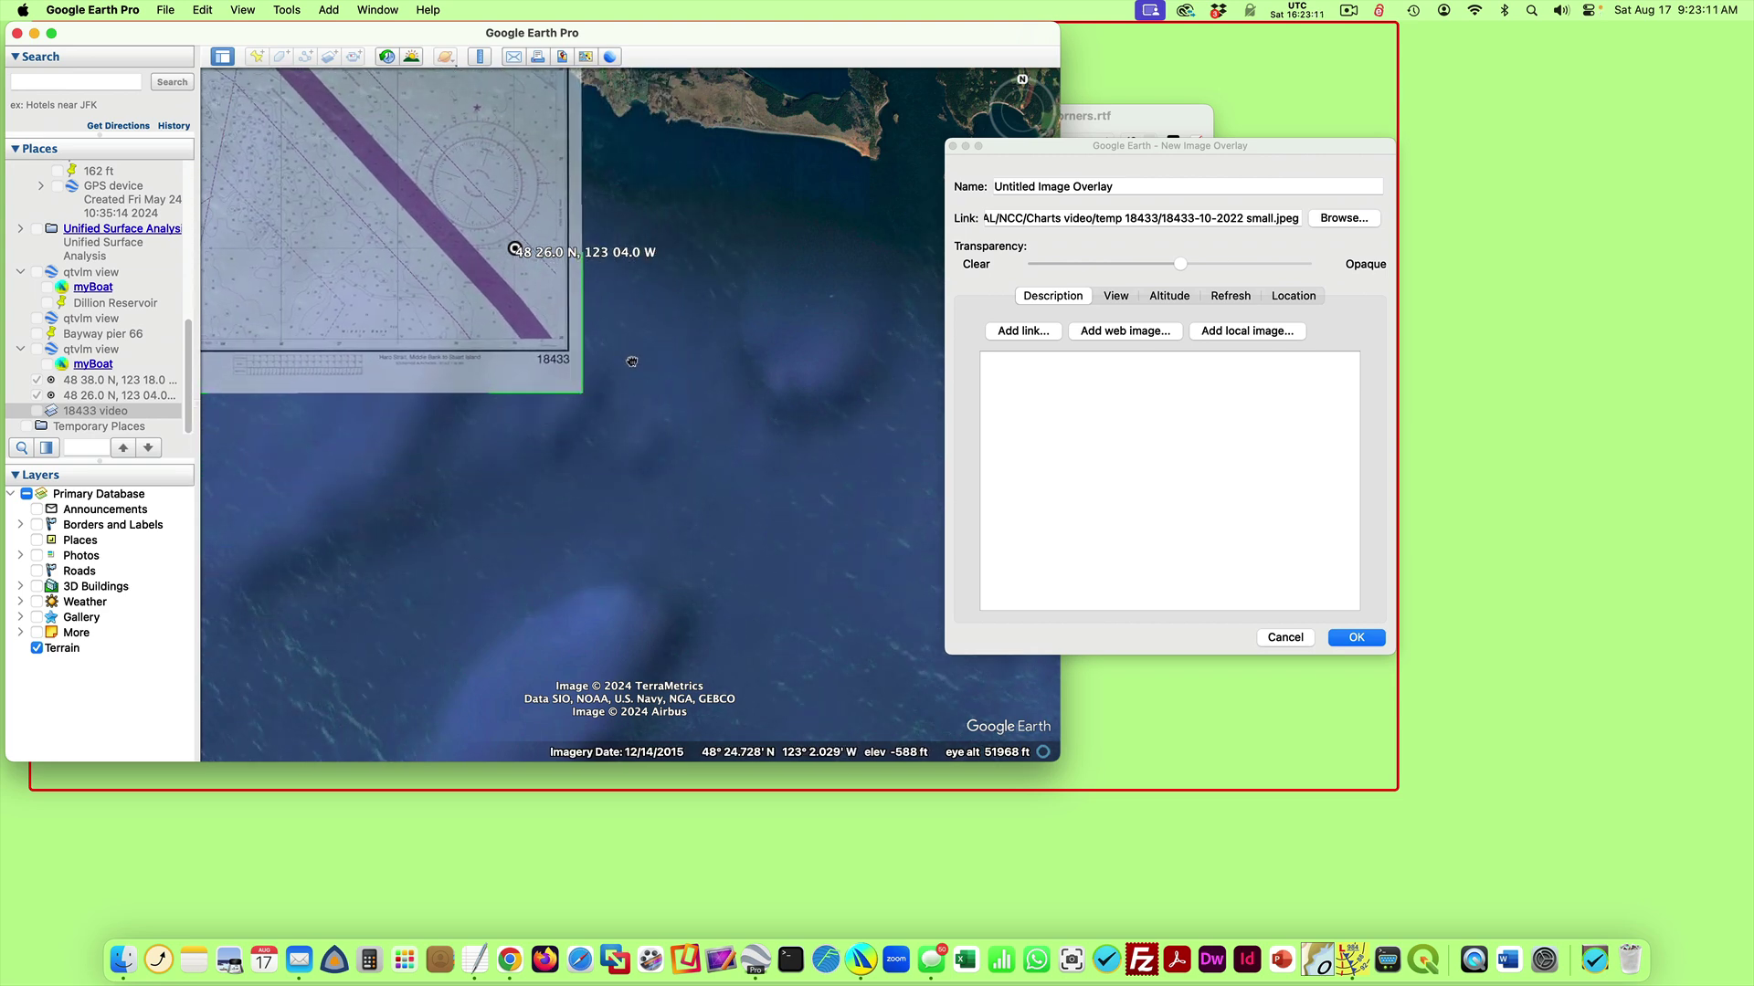
scroll(778, 503, "up", 5)
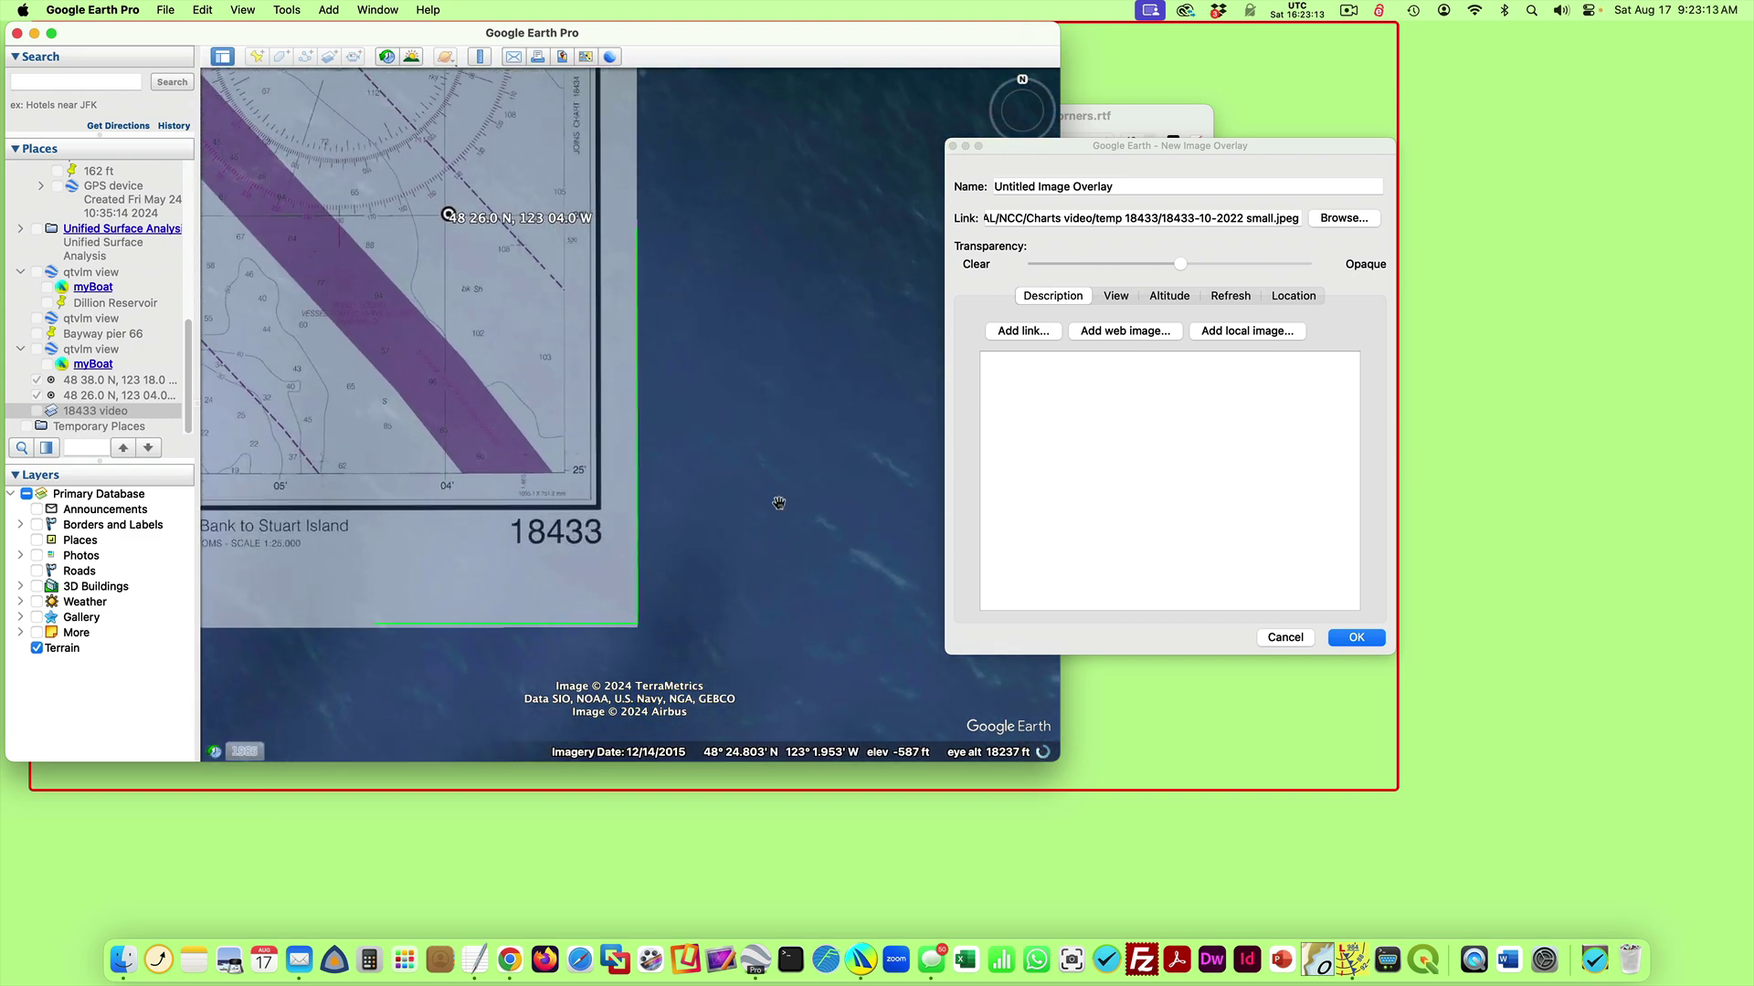
left_click_drag(778, 503, 928, 592)
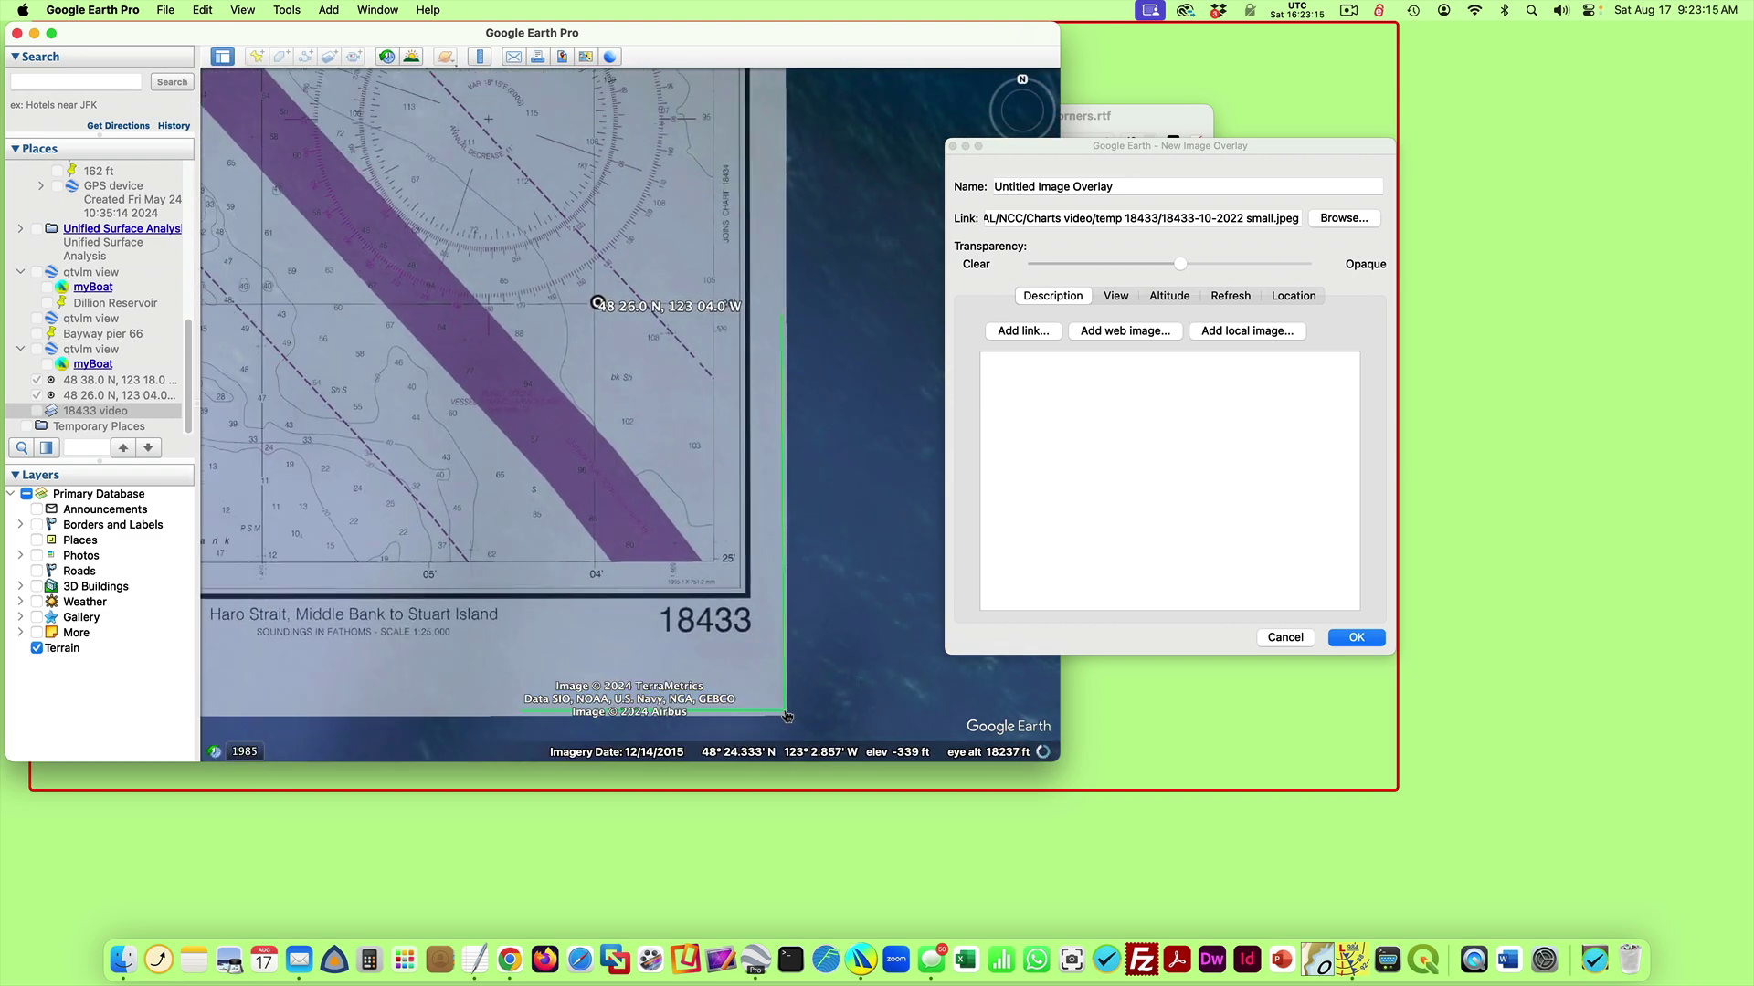
left_click_drag(787, 716, 791, 714)
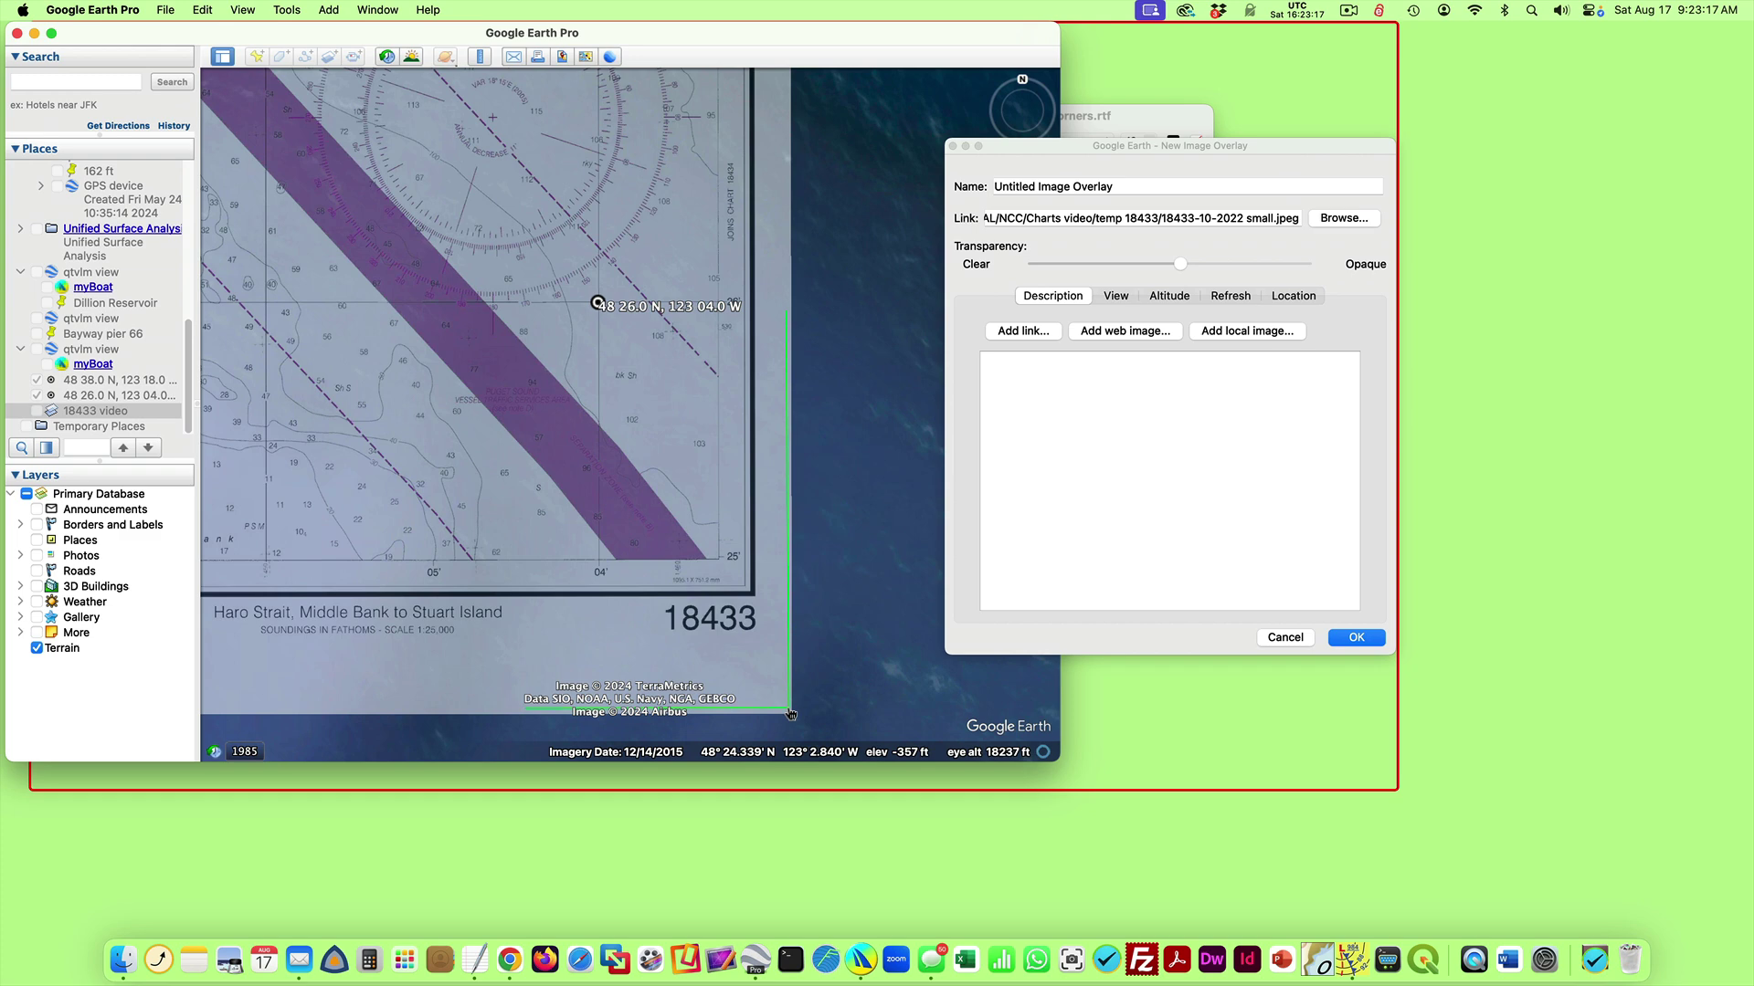
left_click_drag(840, 386, 845, 404)
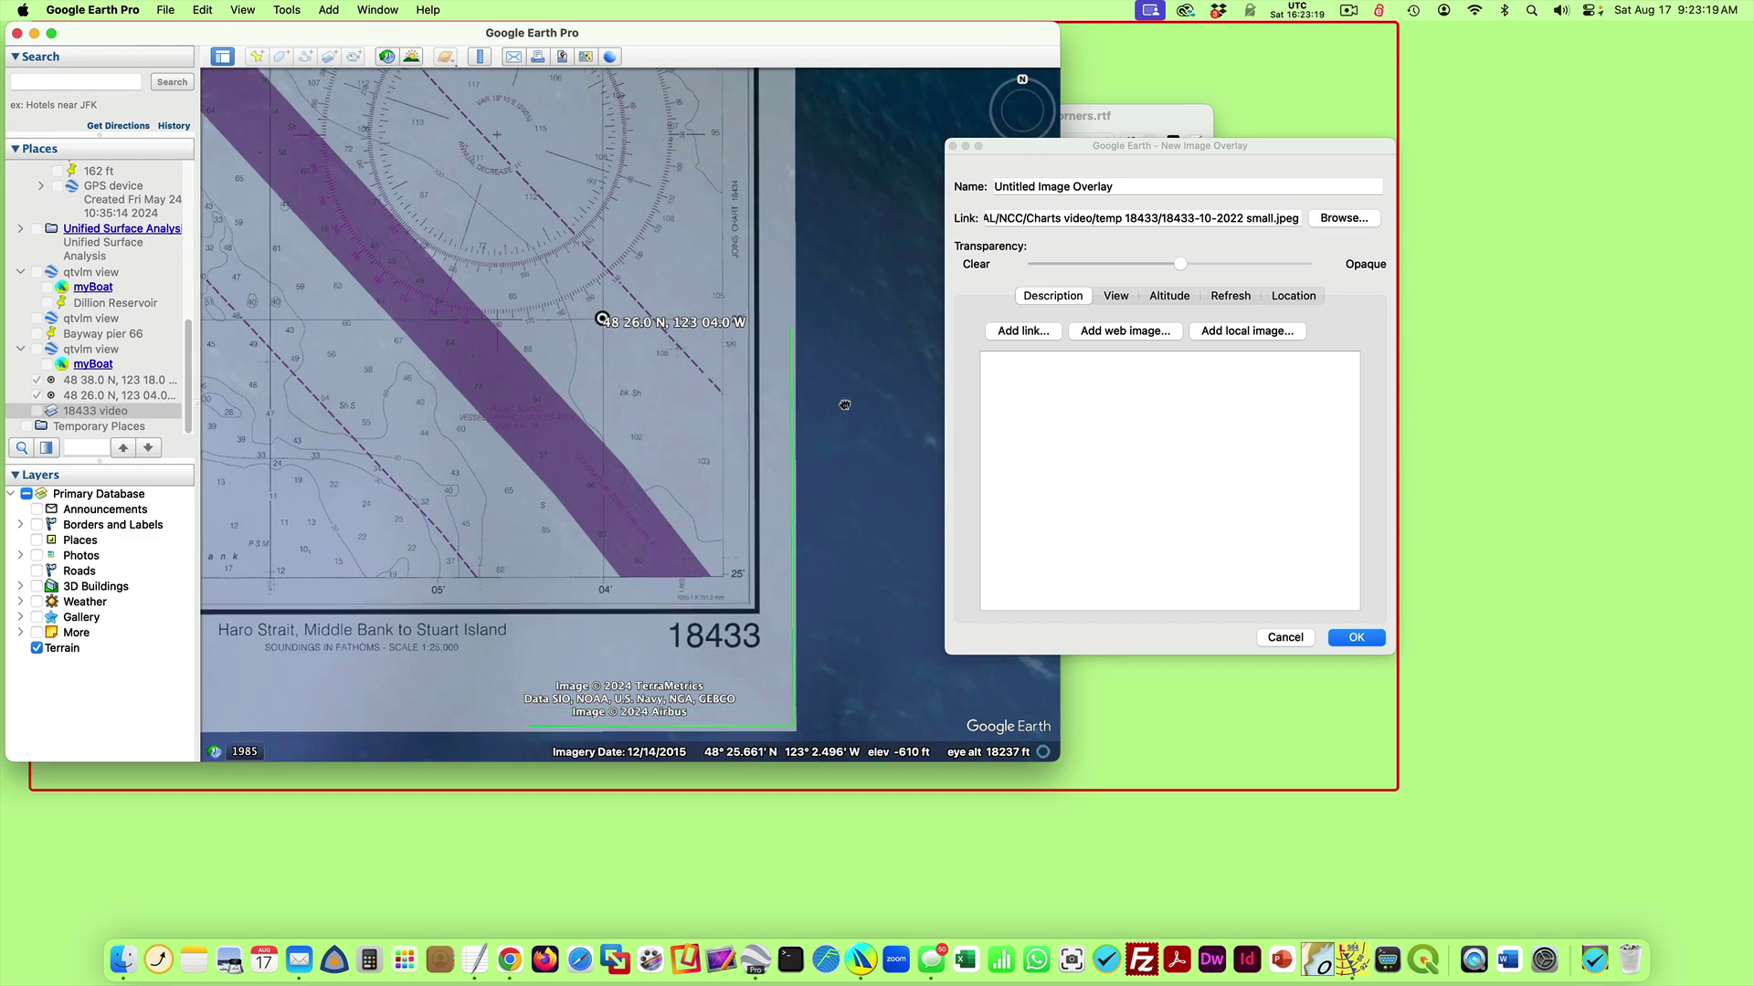
scroll(861, 421, "down", 3)
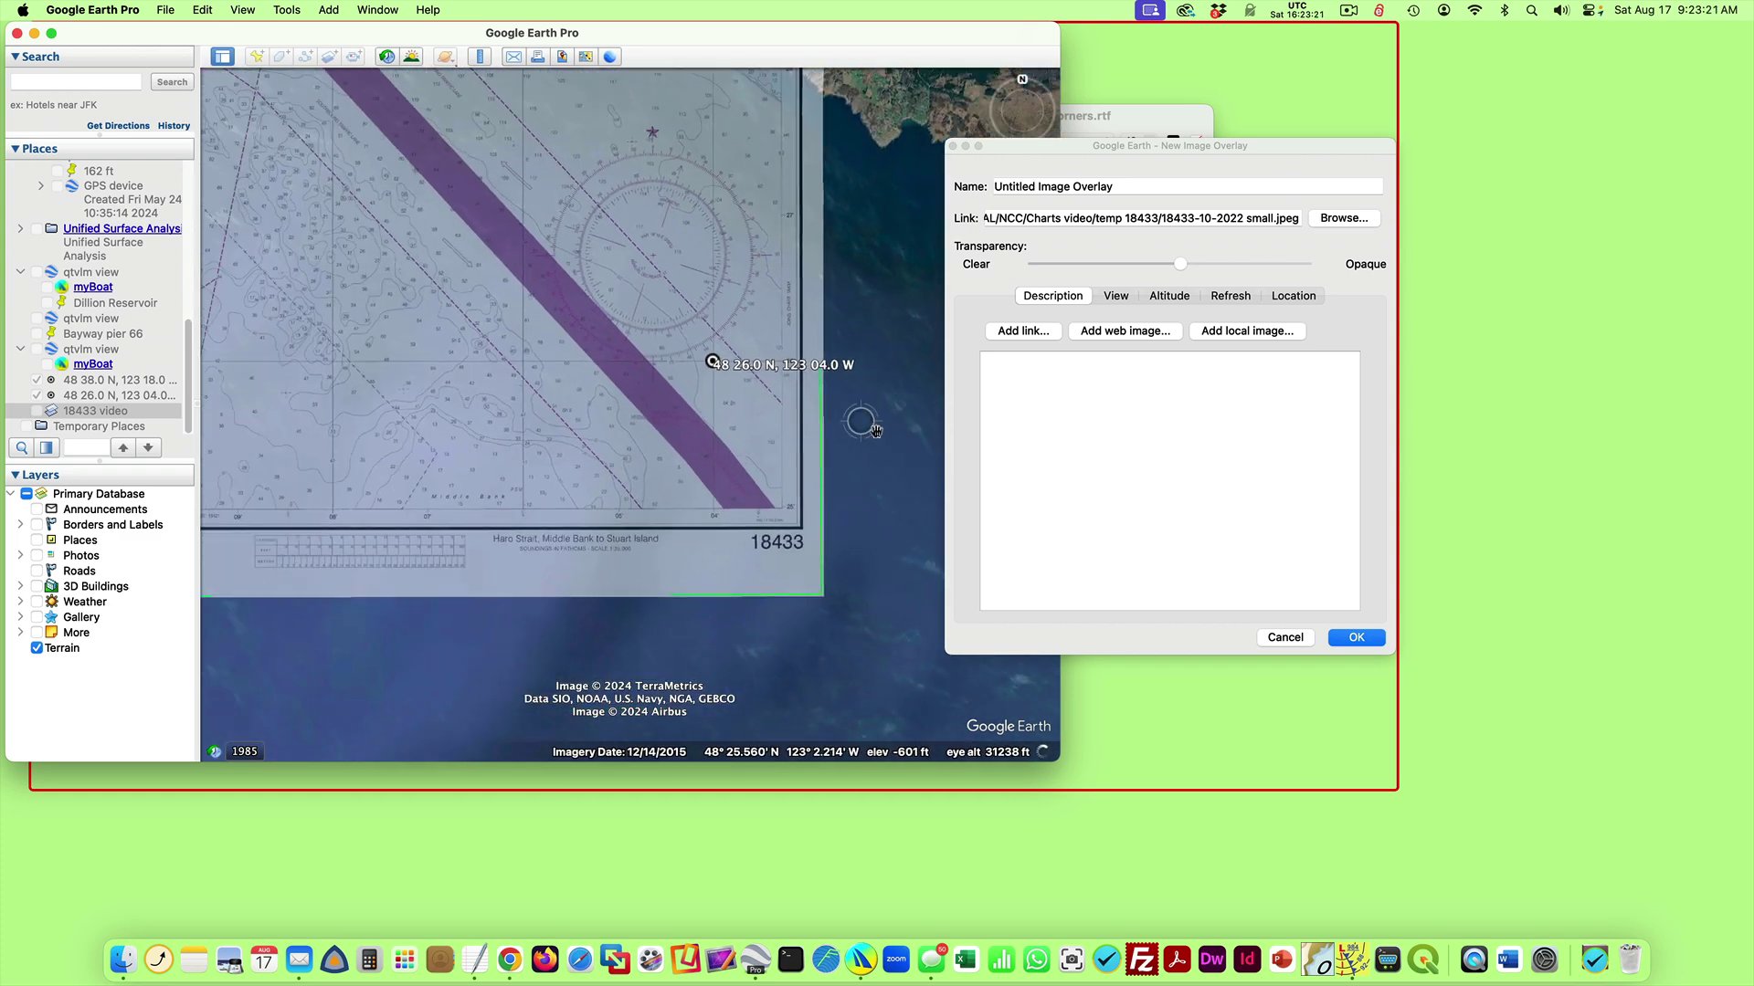
scroll(861, 421, "down", 5)
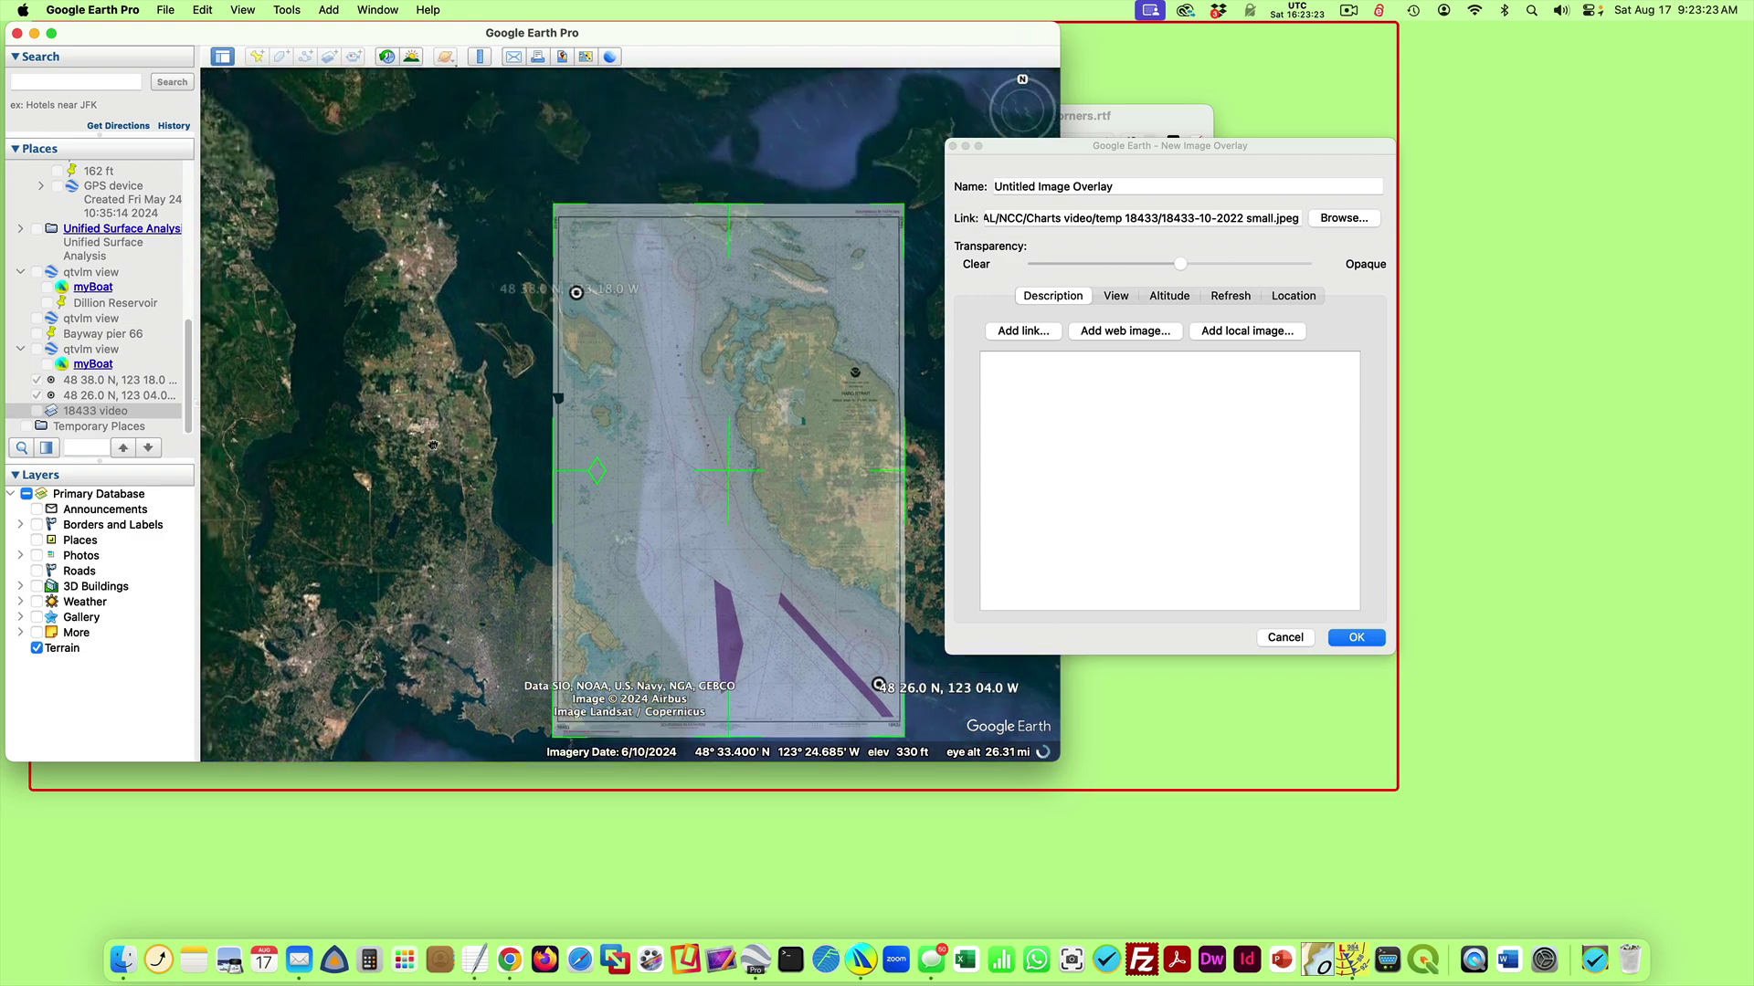
- Refine the overlay's top-left corner beside the 48 38.0 N, 123 18.0 W placemark
scroll(485, 353, "up", 6)
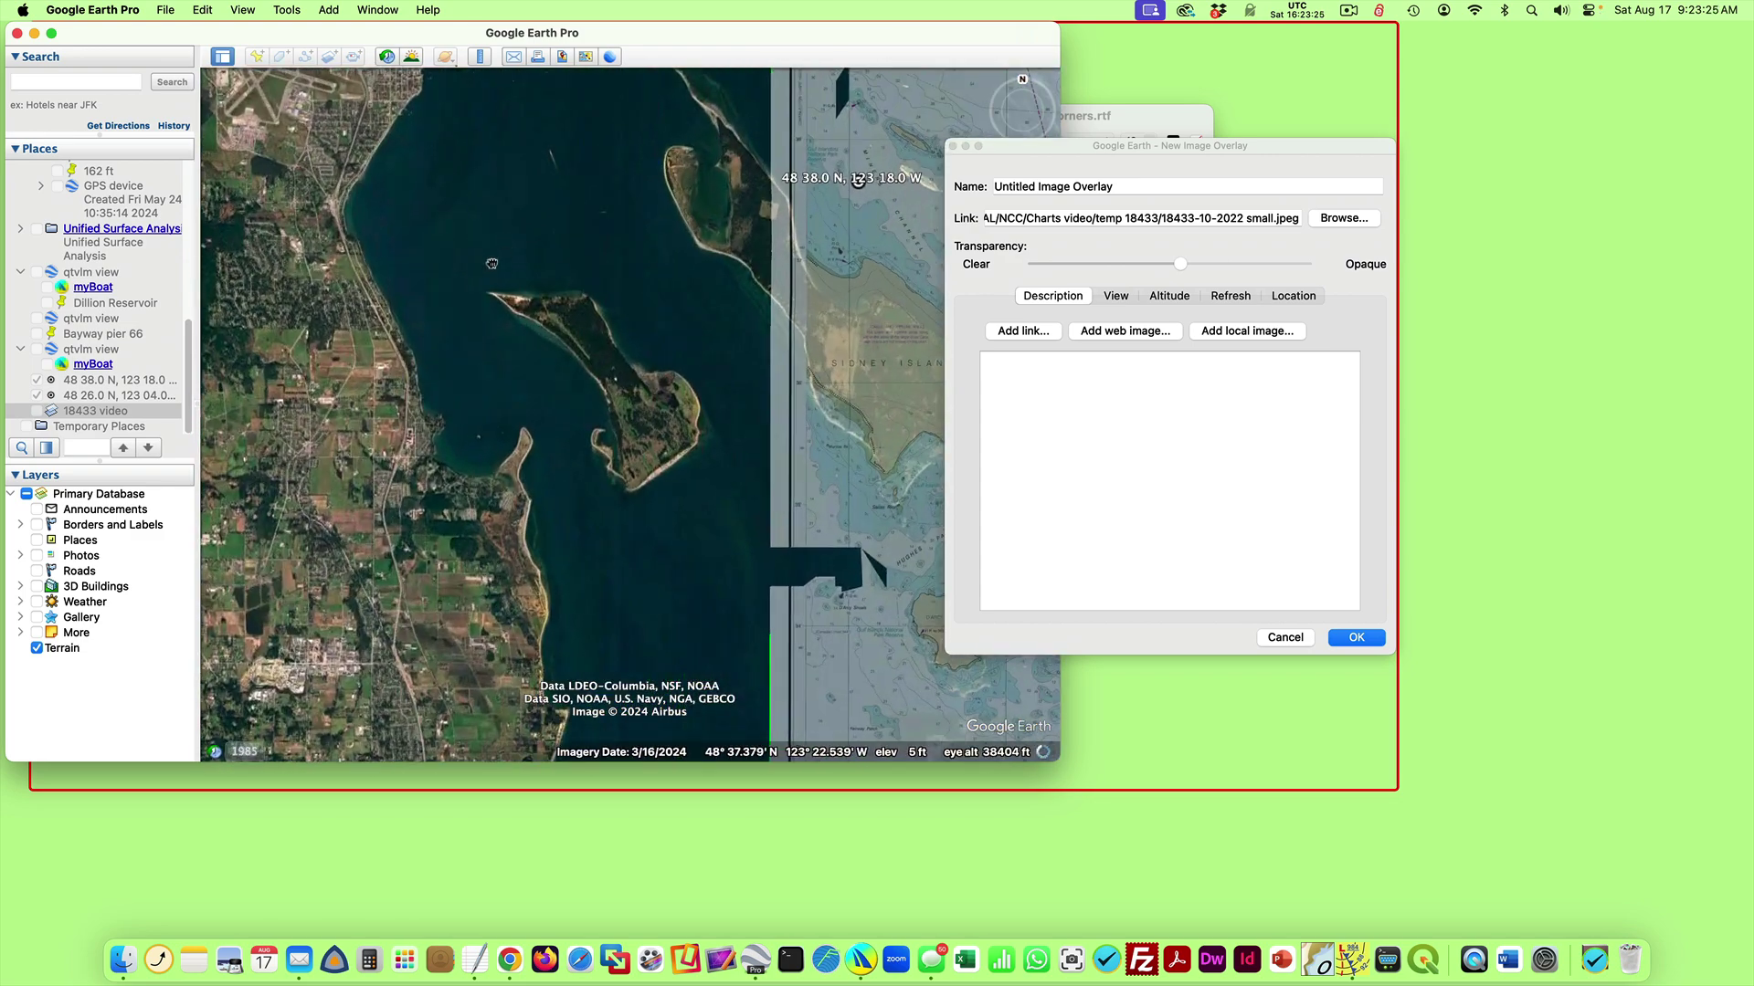
left_click_drag(491, 264, 256, 548)
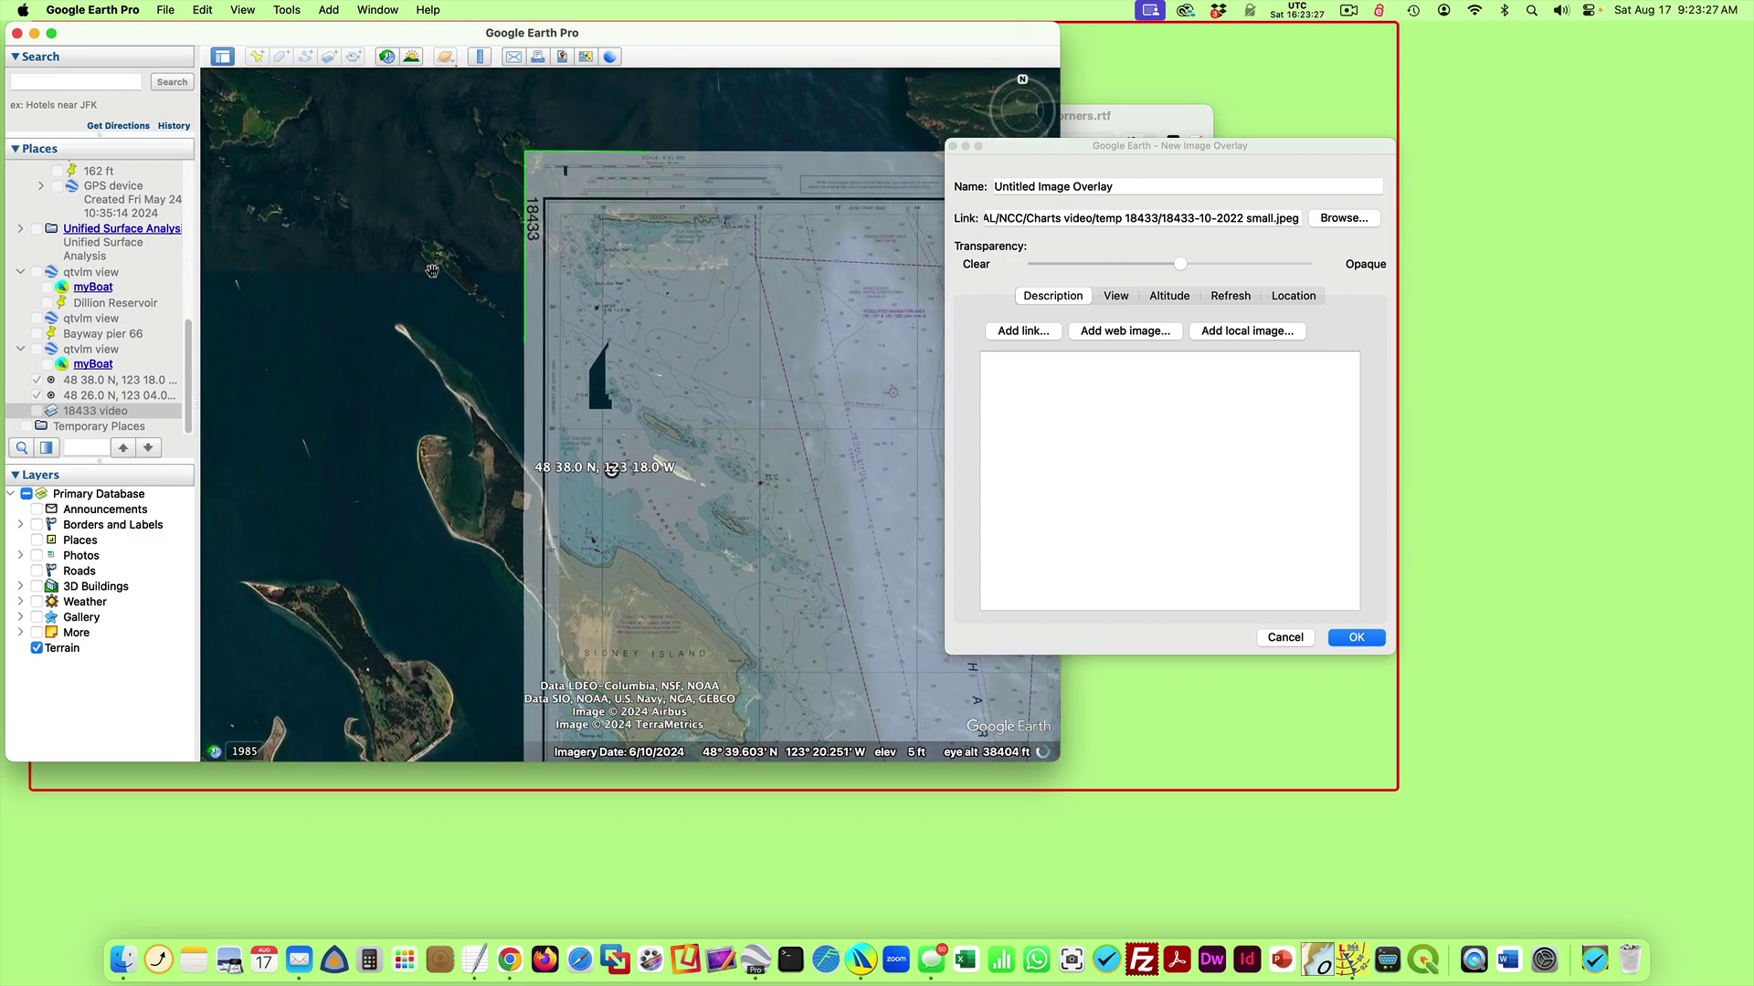
left_click_drag(527, 155, 527, 211)
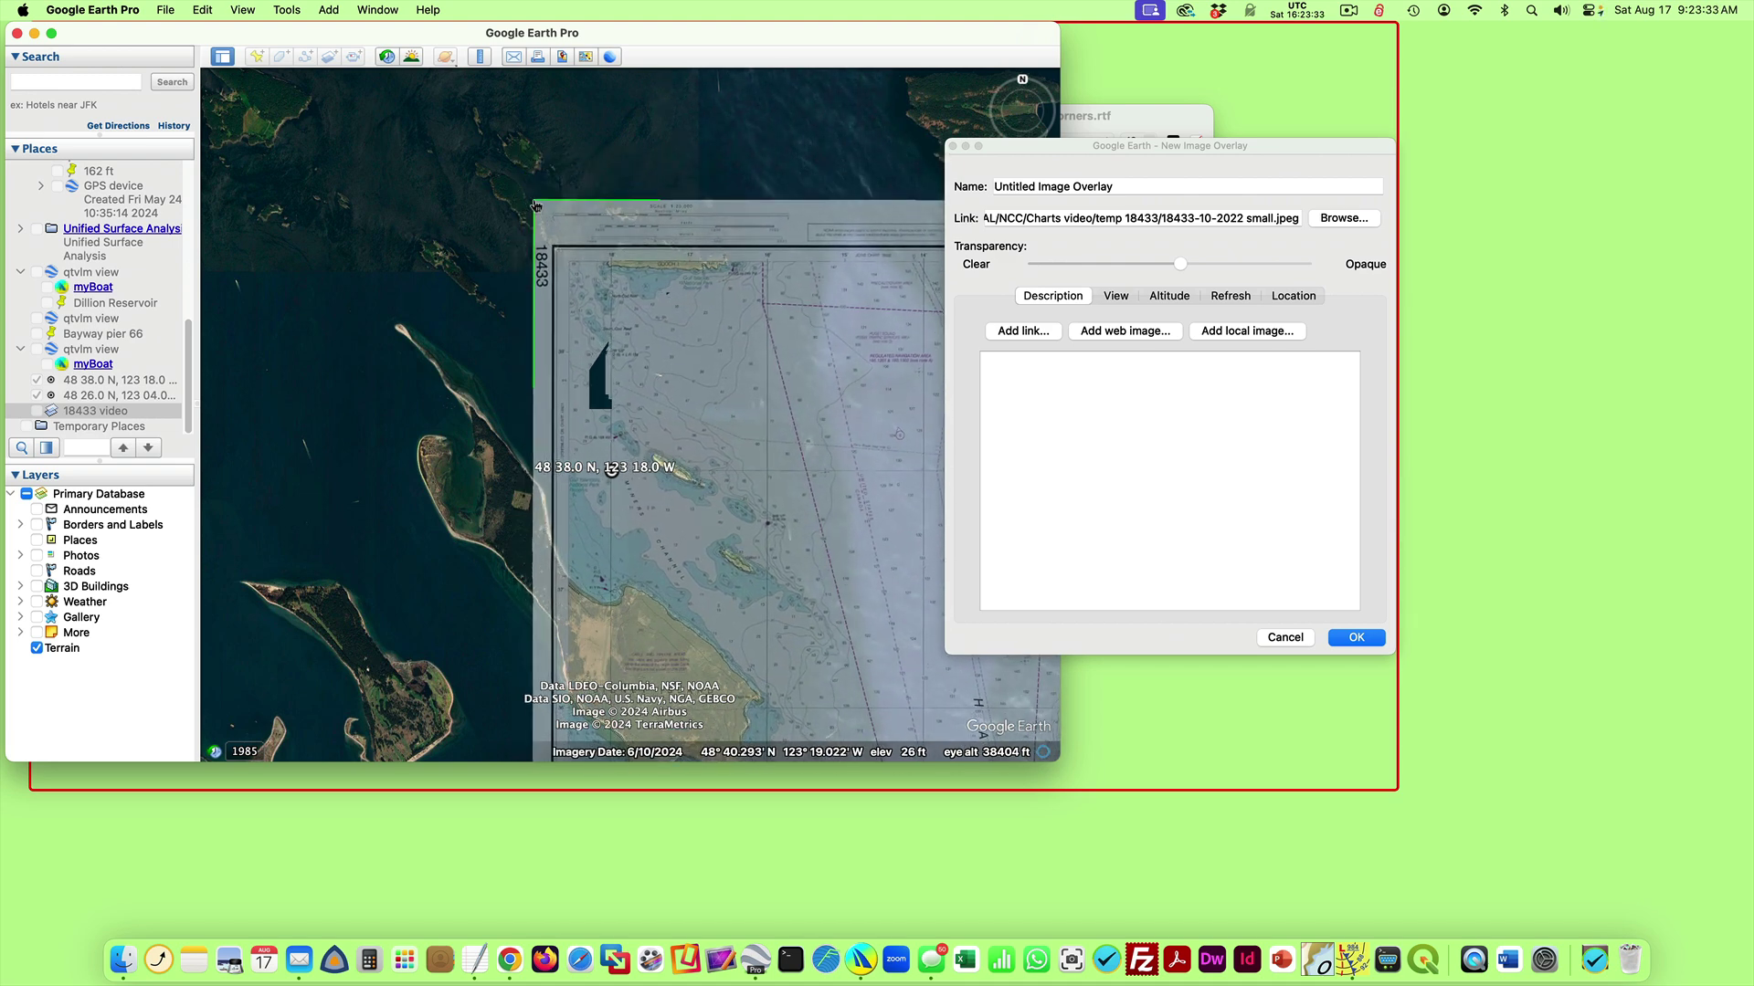
scroll(469, 305, "up", 5)
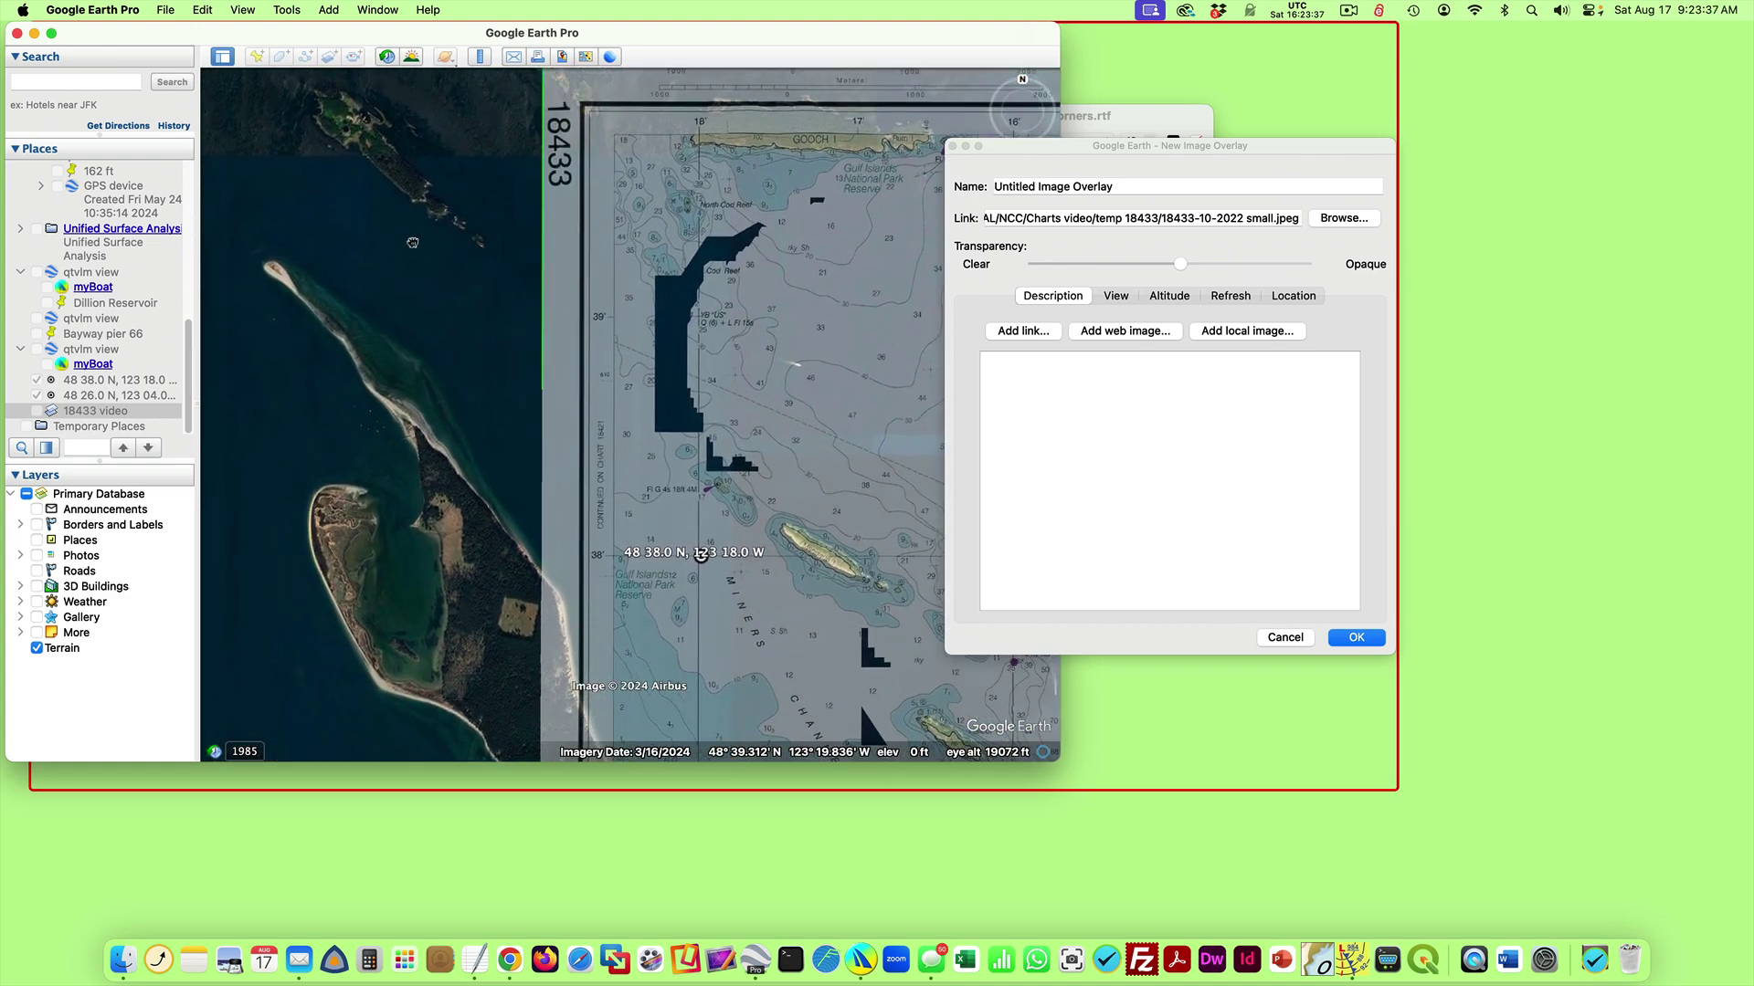
left_click_drag(423, 211, 412, 256)
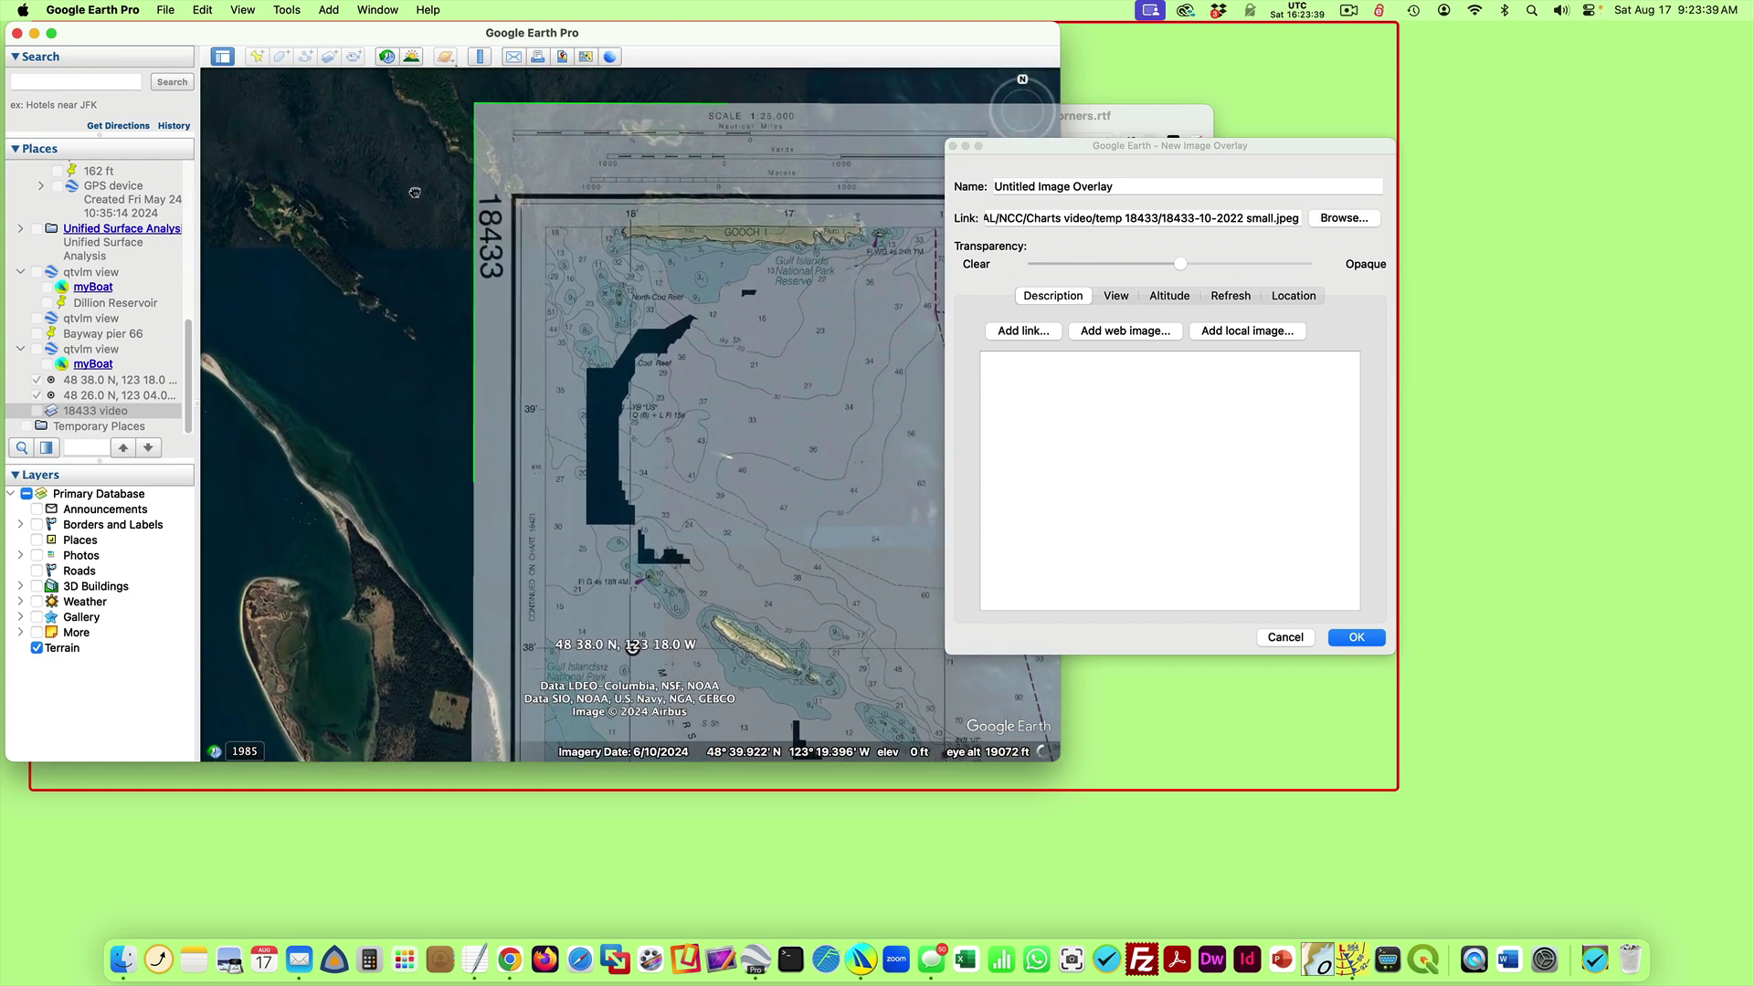
left_click_drag(479, 109, 480, 108)
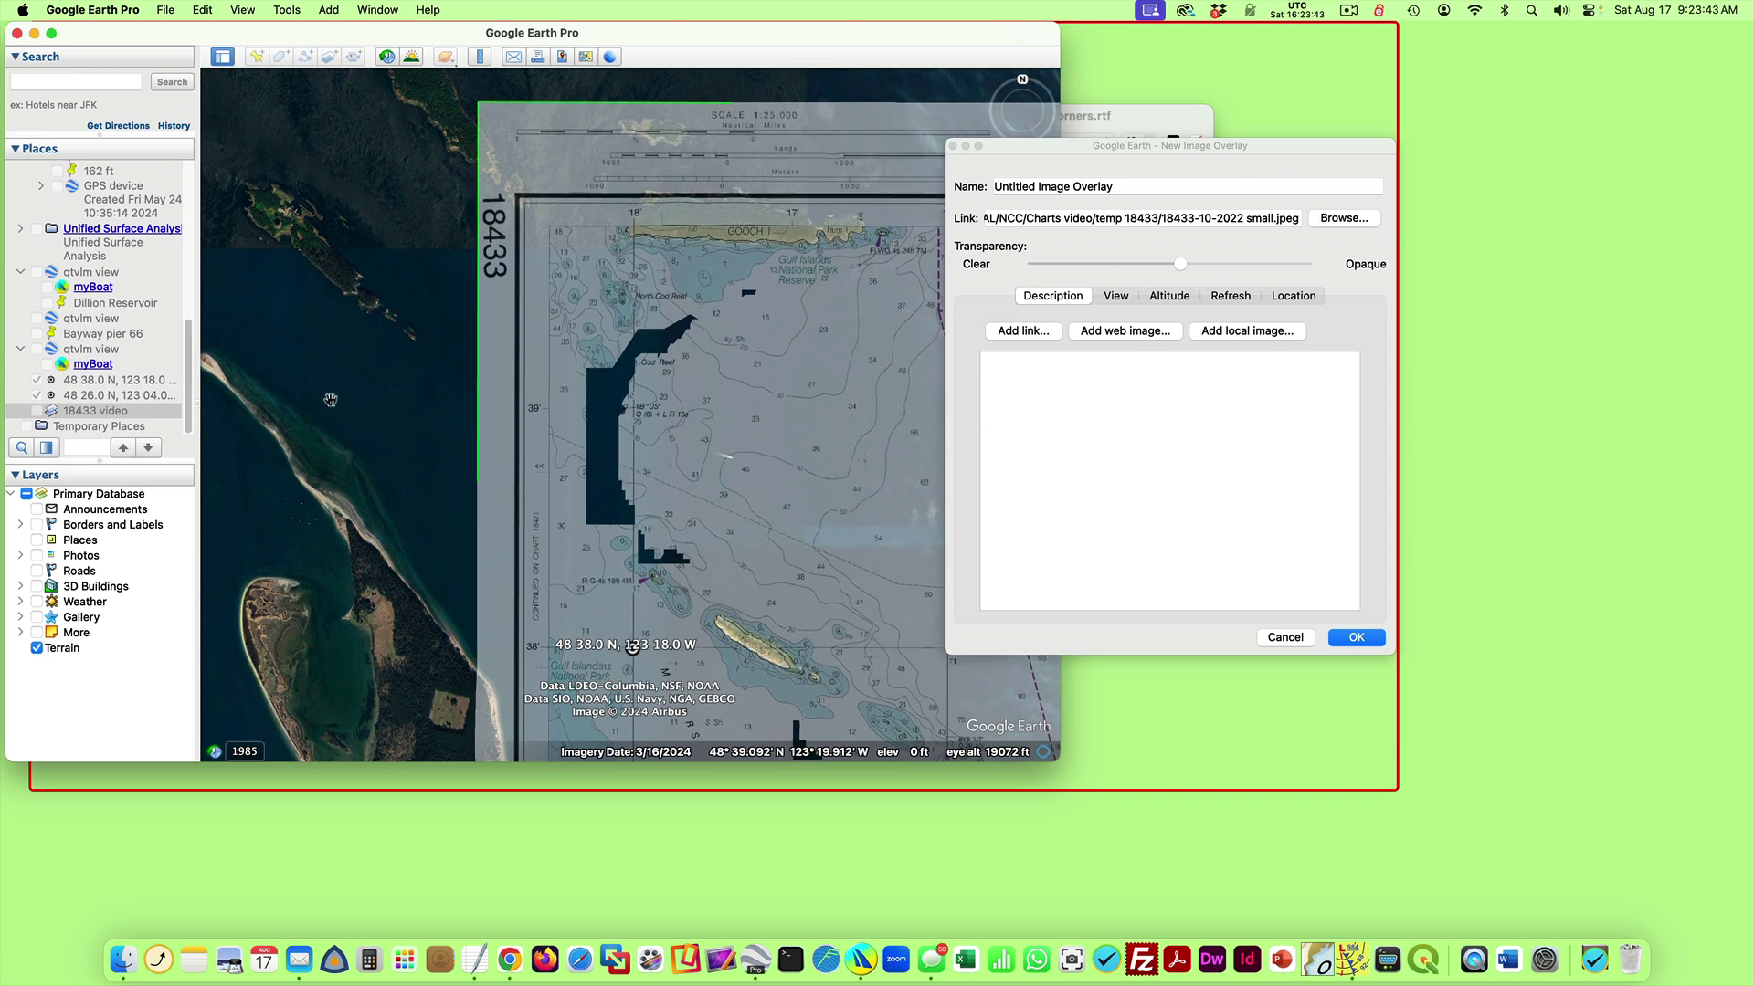
scroll(331, 401, "down", 5)
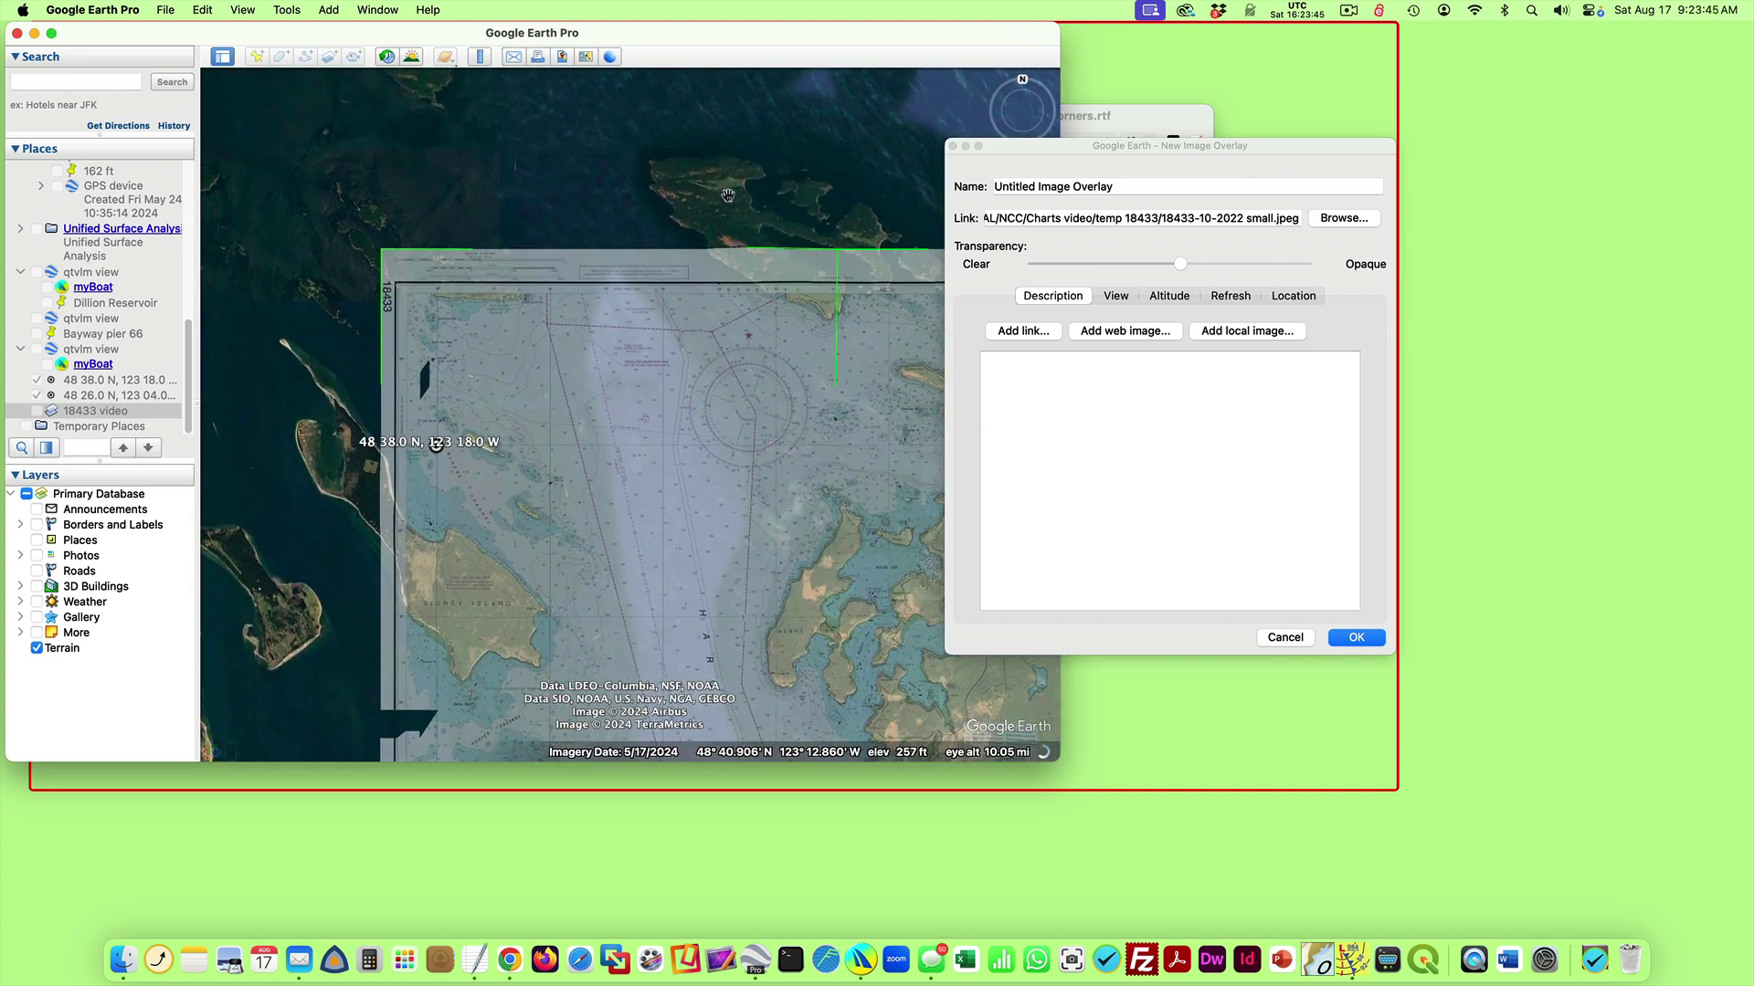
- Pull the overlay's lower-right corner onto the 48 26.0 N, 123 04.0 W placemark
left_click_drag(407, 306, 235, 276)
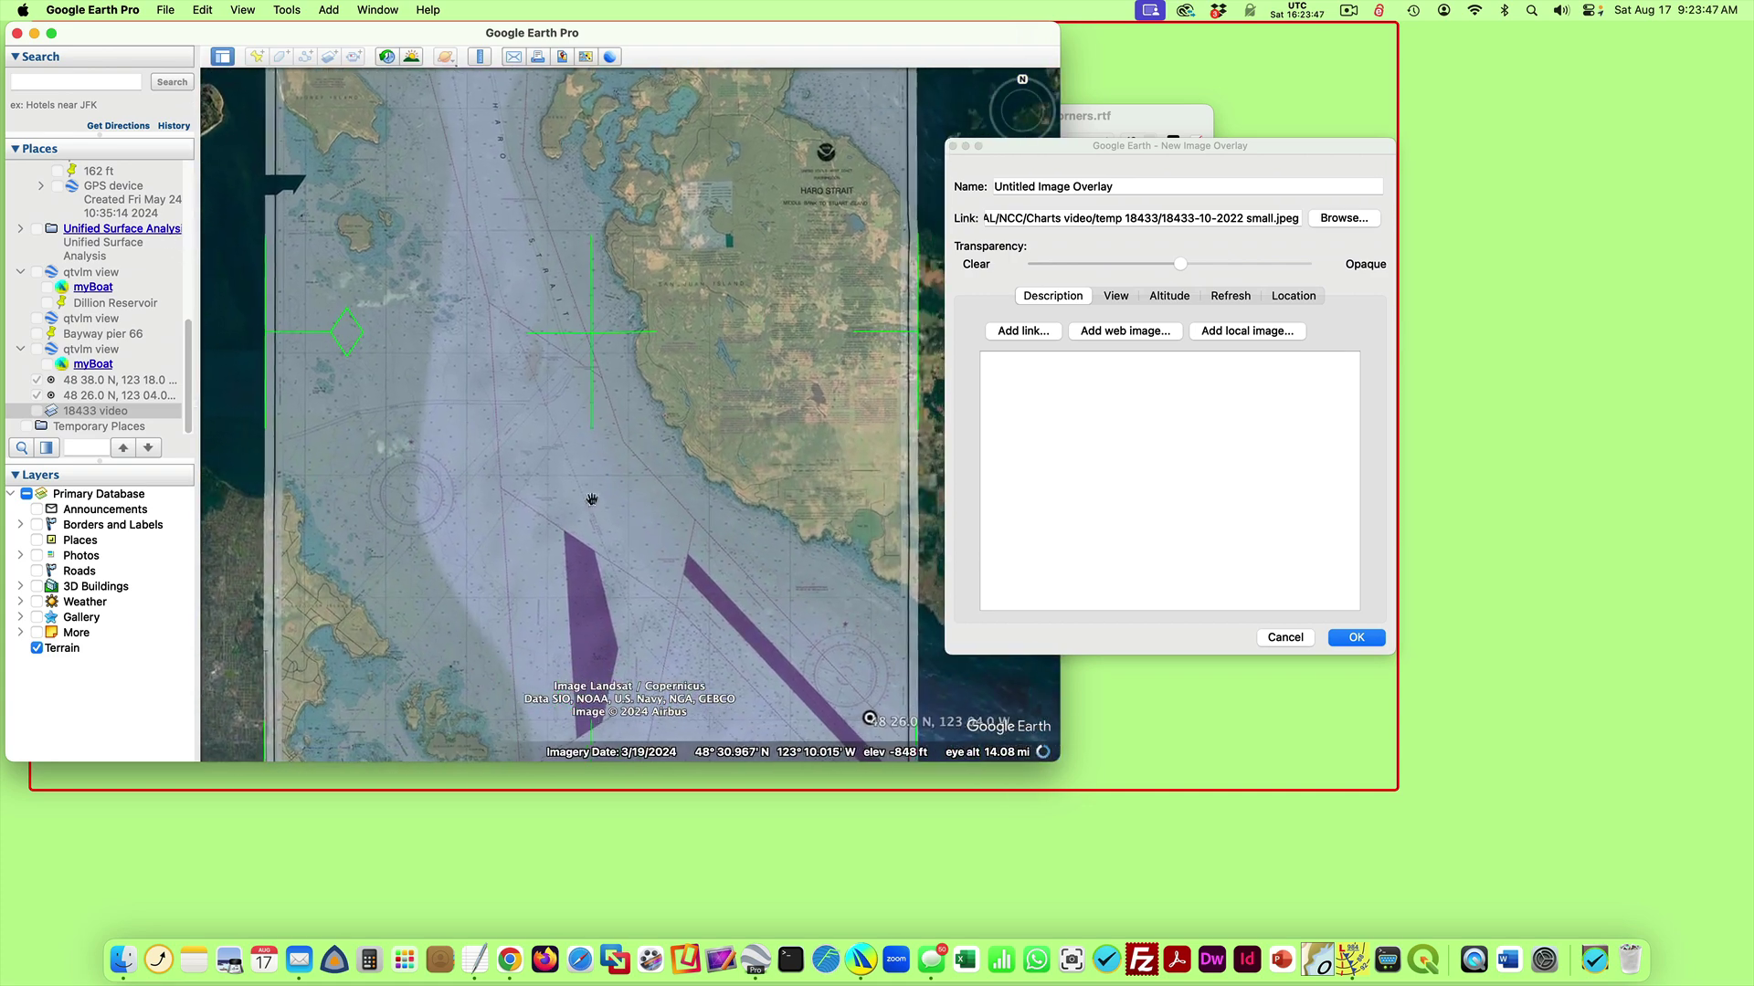
scroll(812, 546, "up", 5)
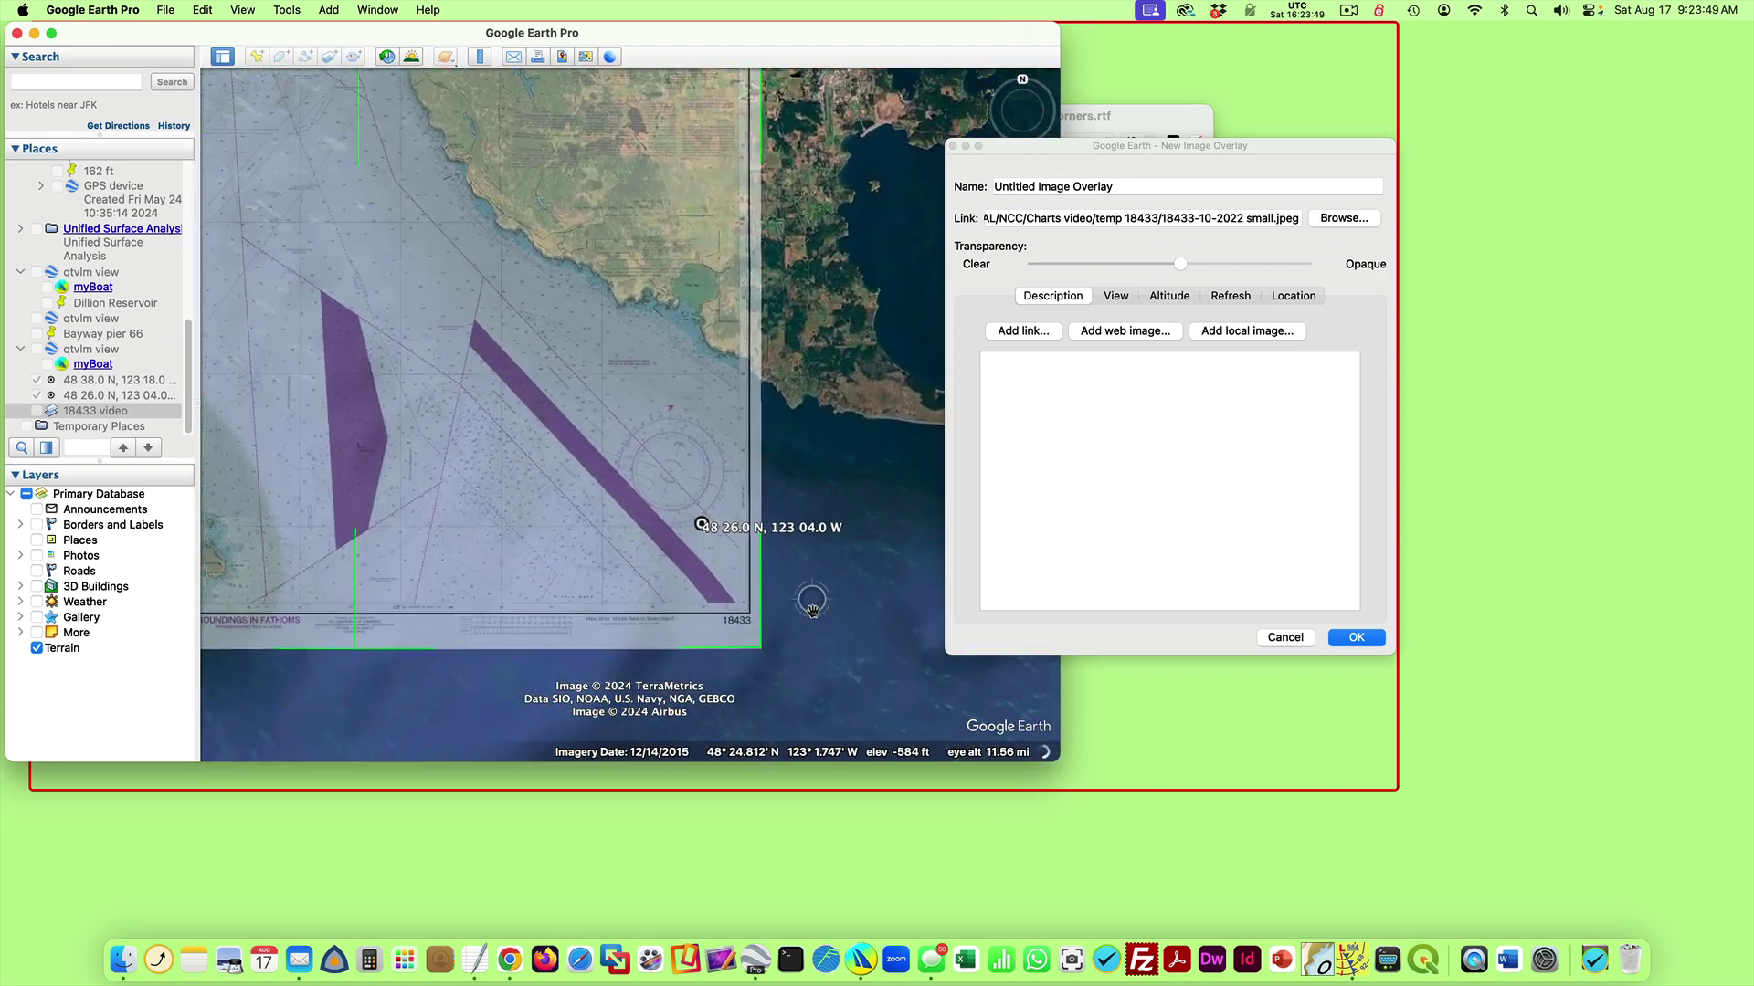
left_click_drag(781, 465, 832, 433)
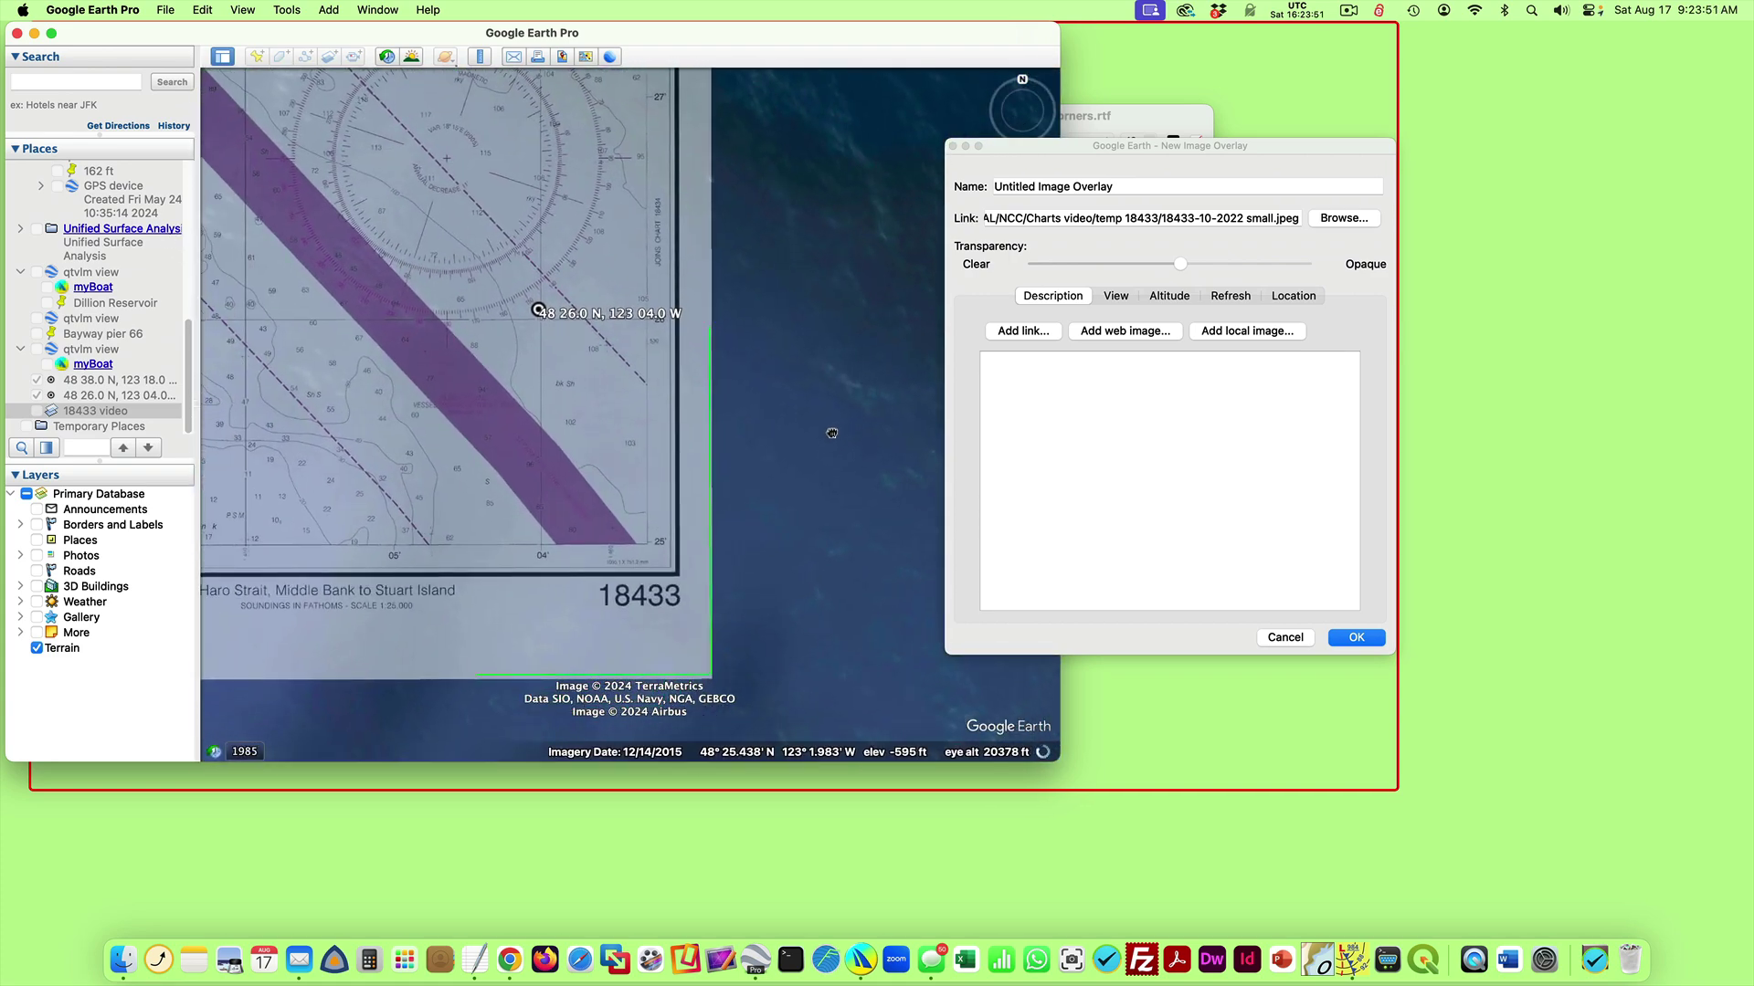
left_click_drag(712, 679, 713, 668)
key("Up")
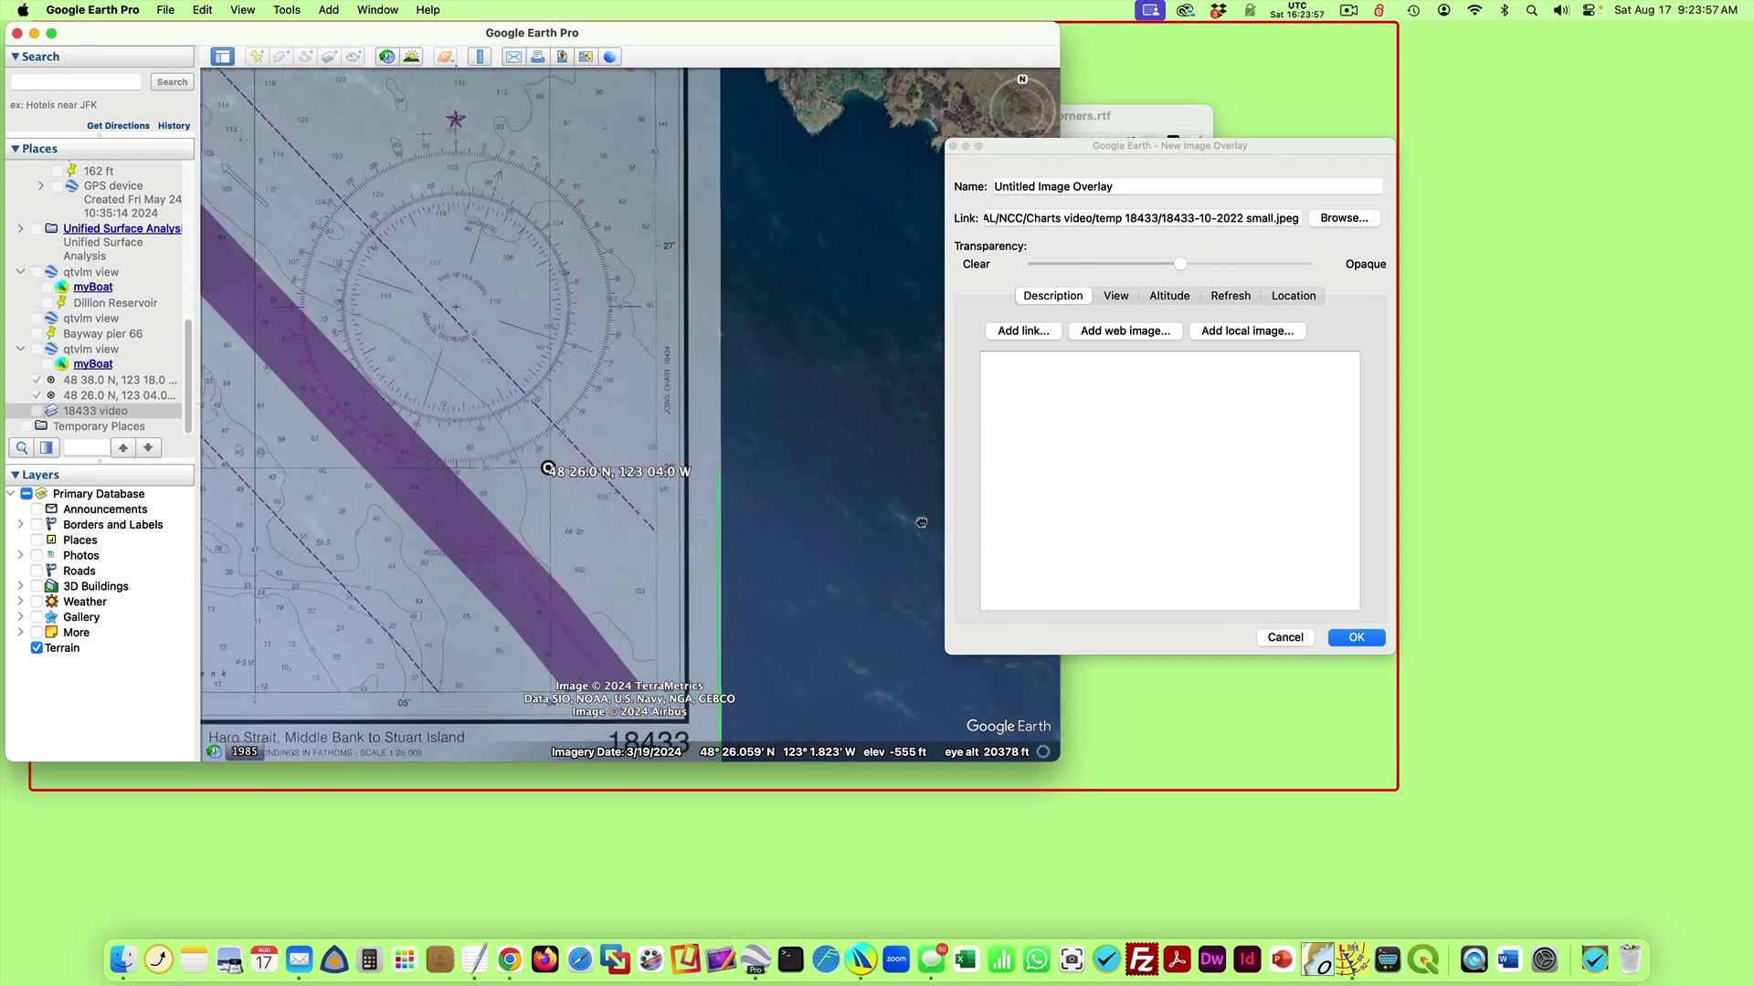
scroll(274, 593, "down", 5)
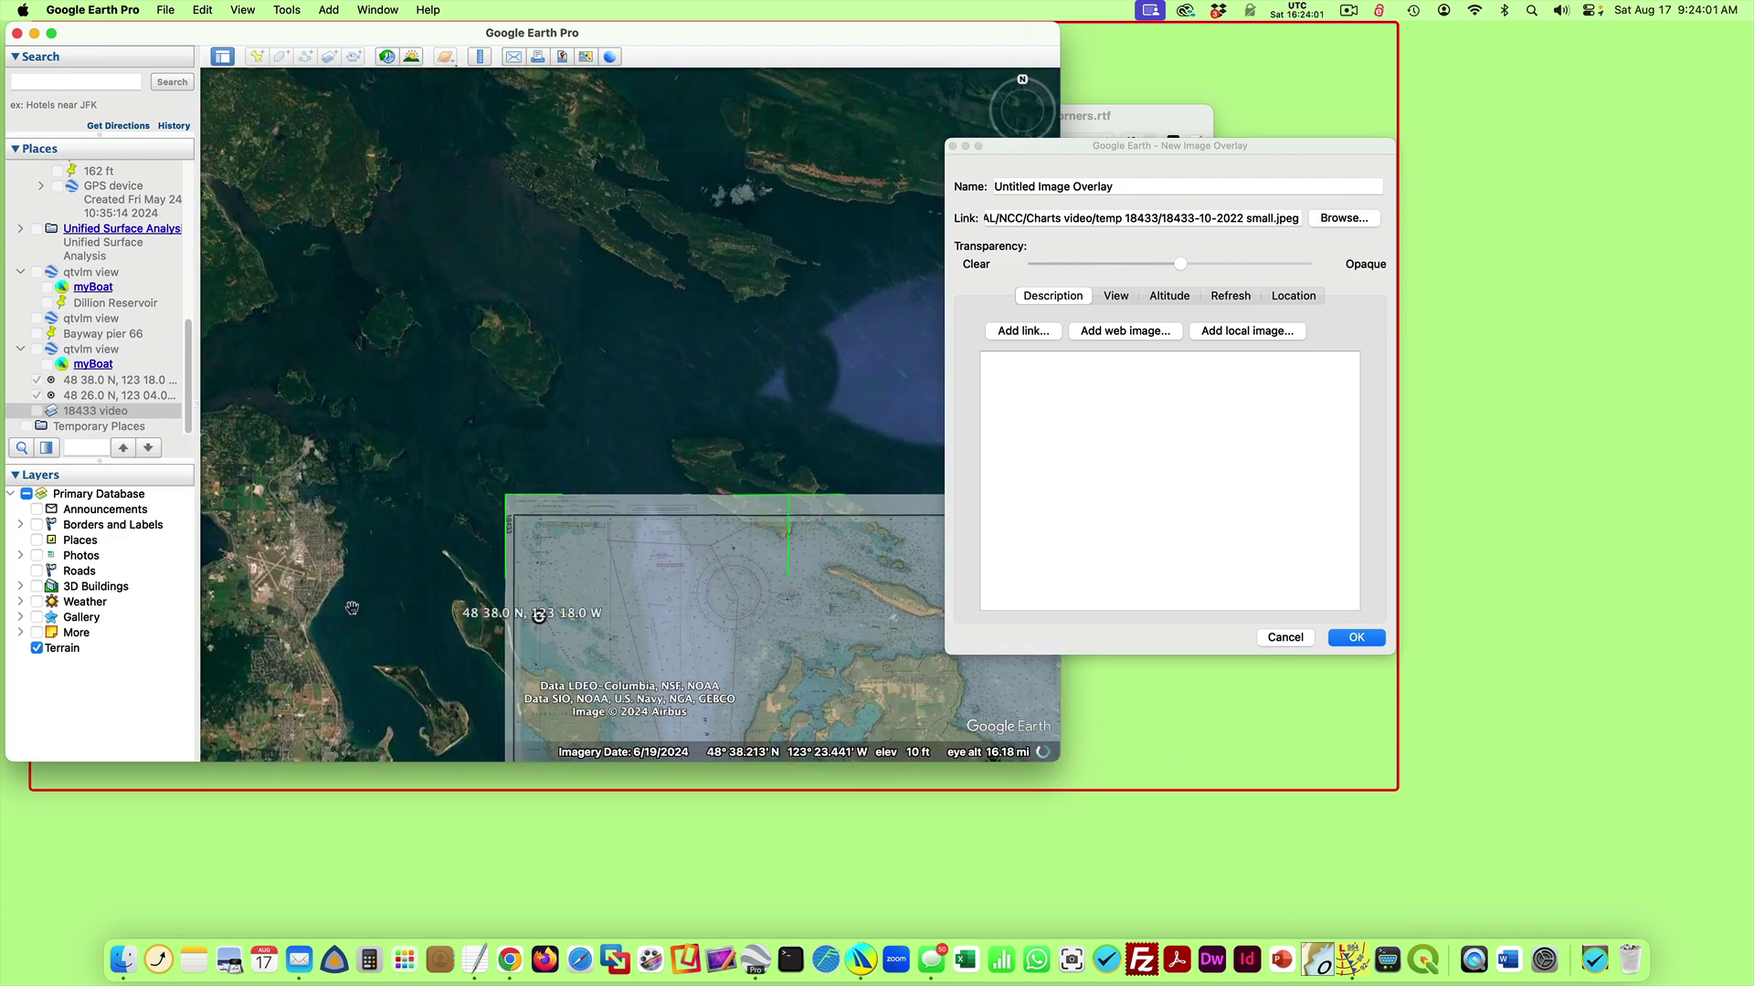
scroll(391, 647, "up", 3)
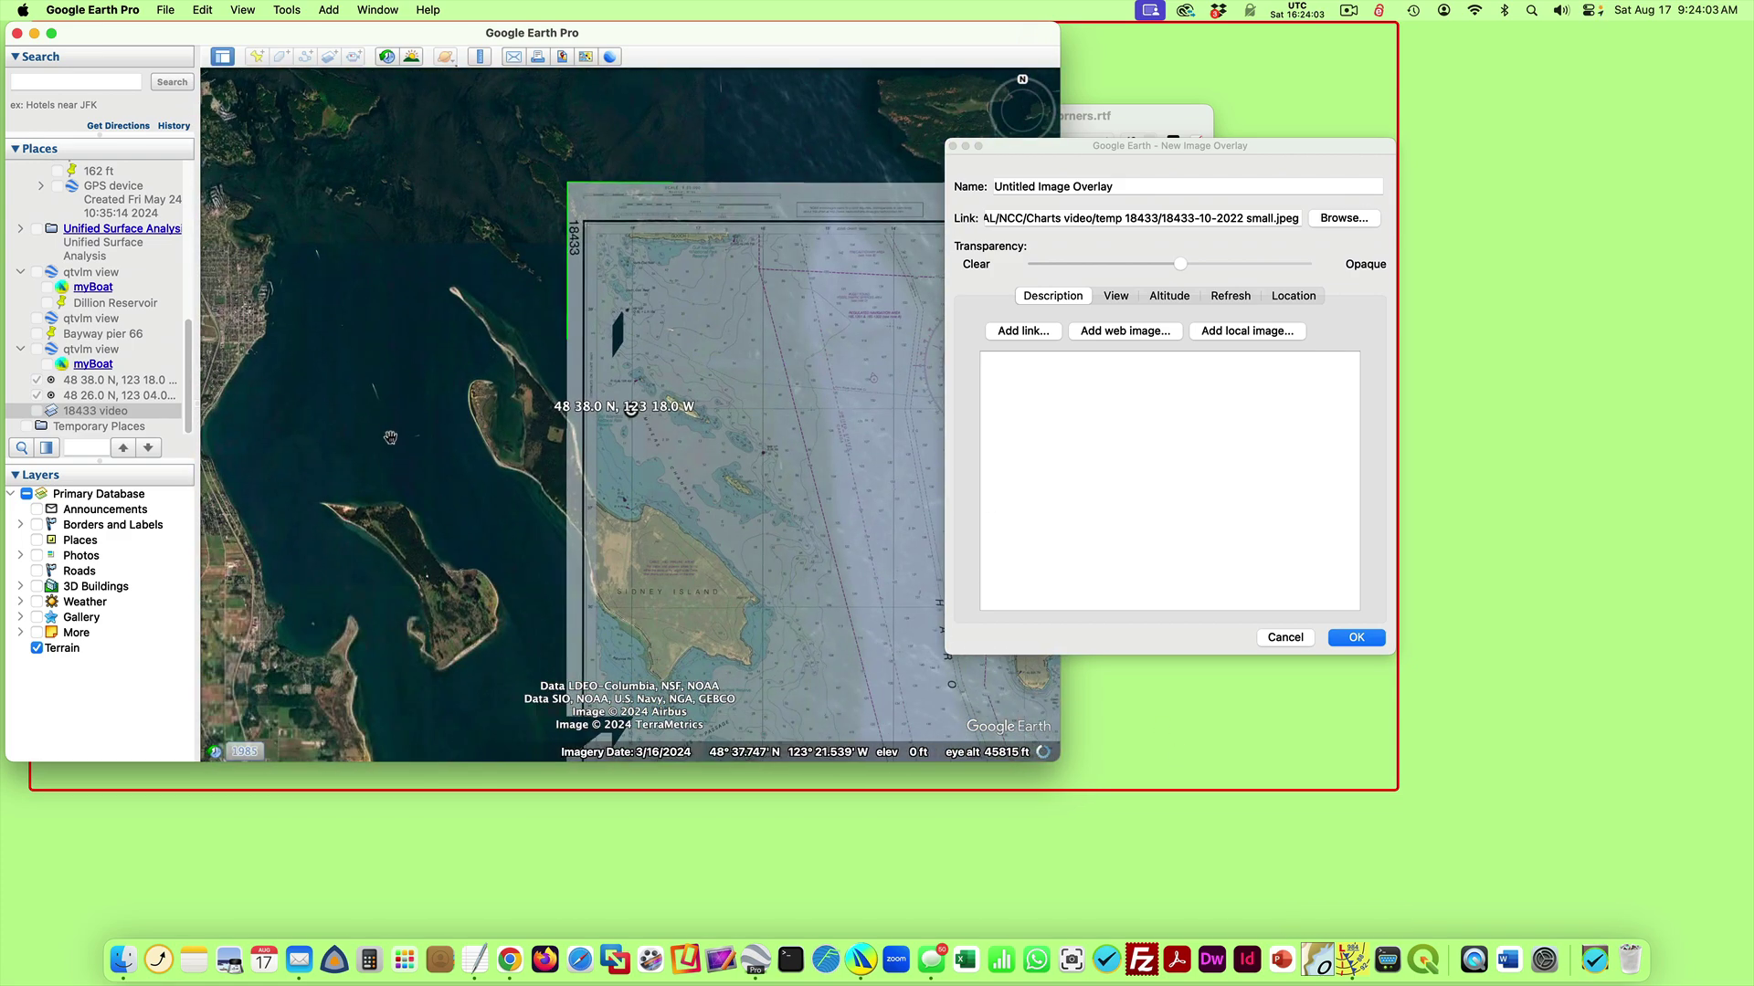
scroll(419, 476, "down", 2)
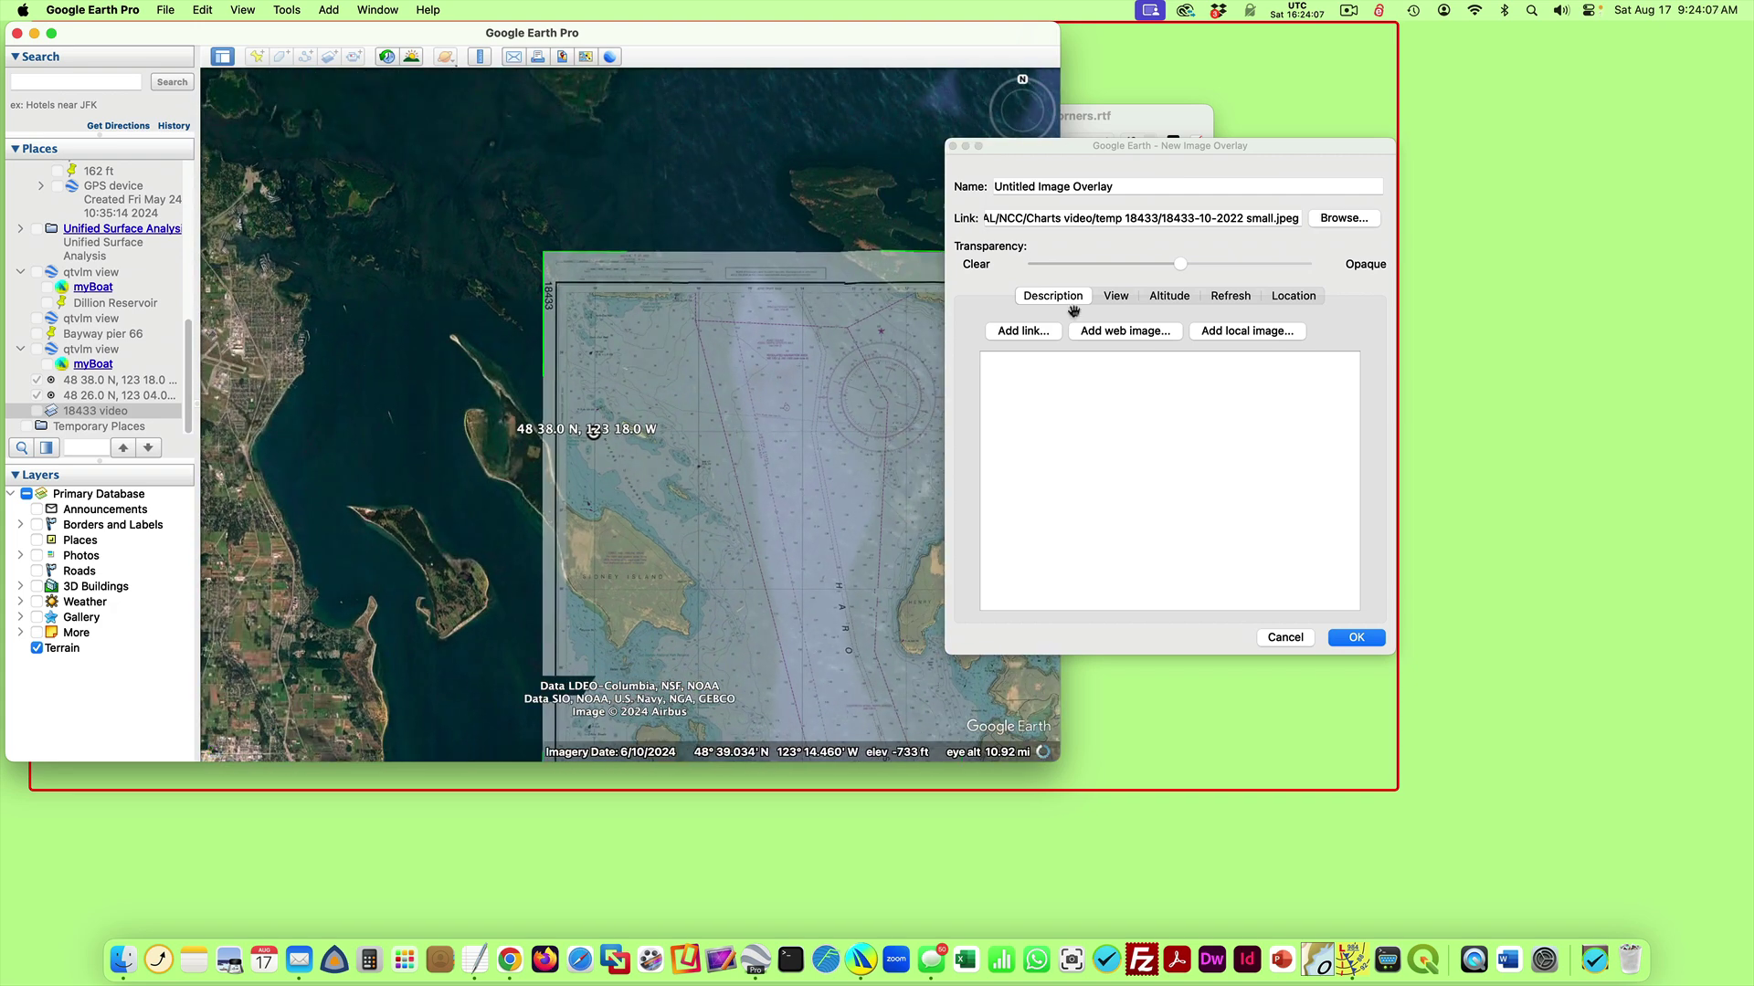
- Name the new image overlay '18433 from GE' and add it to Places
left_click_drag(1137, 187, 947, 174)
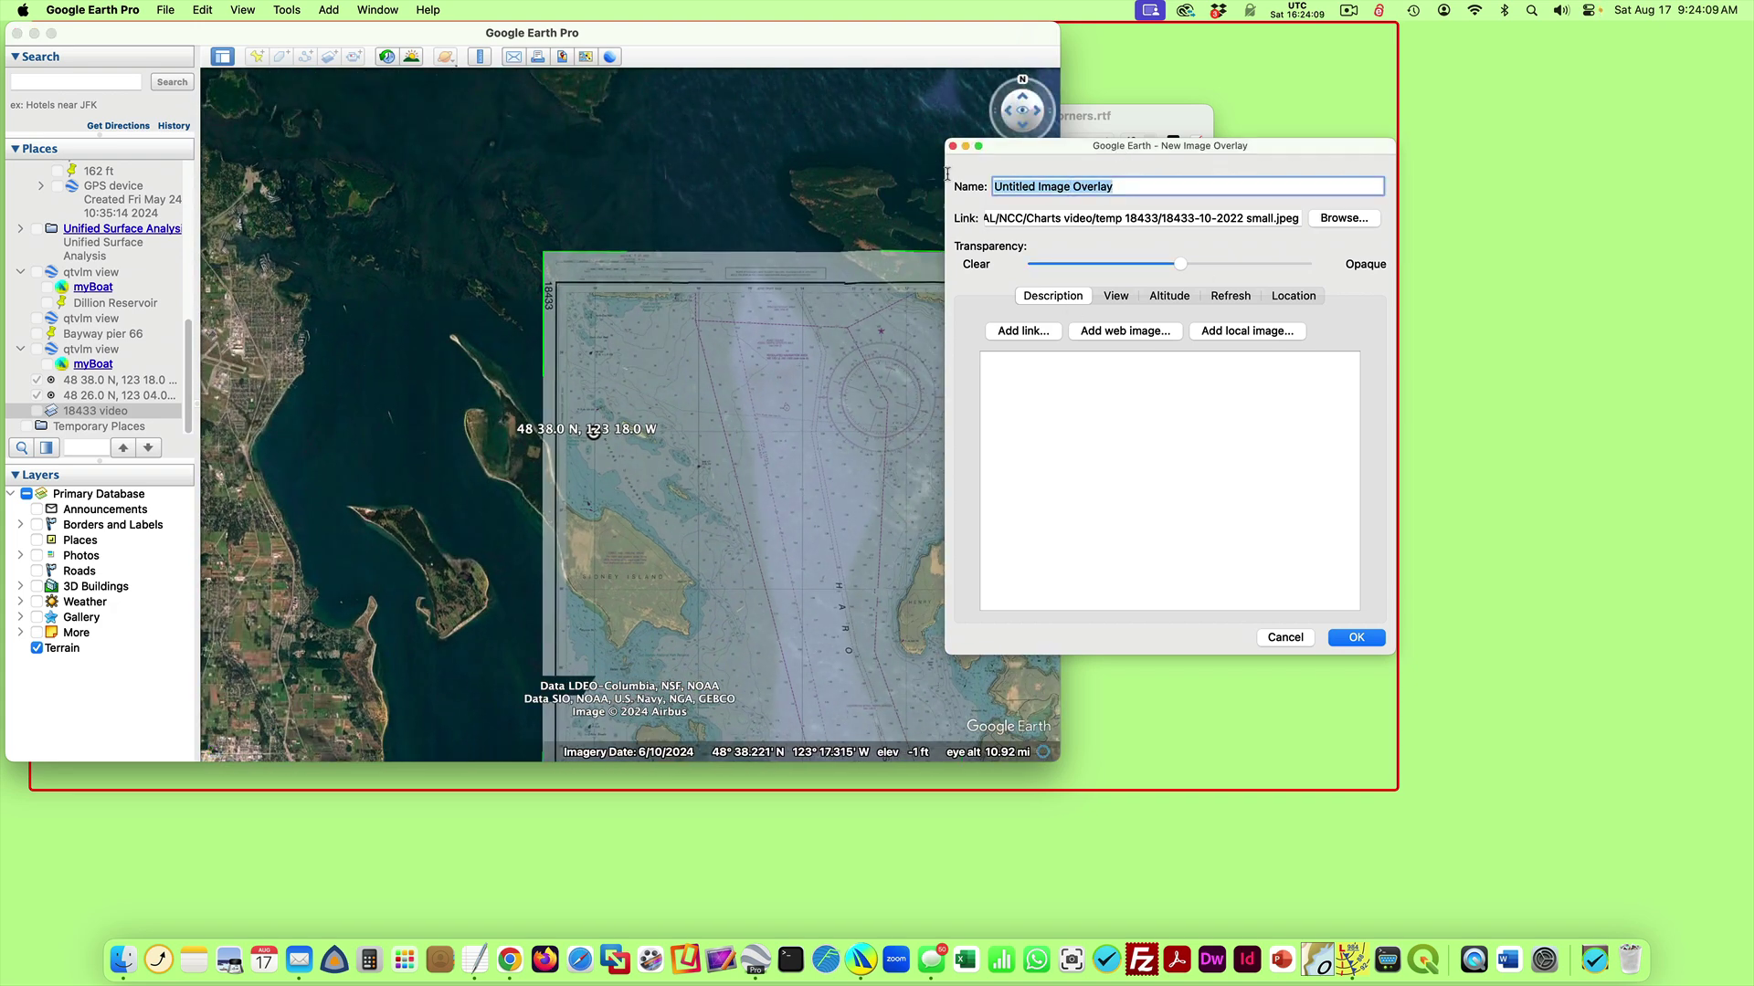
type("18")
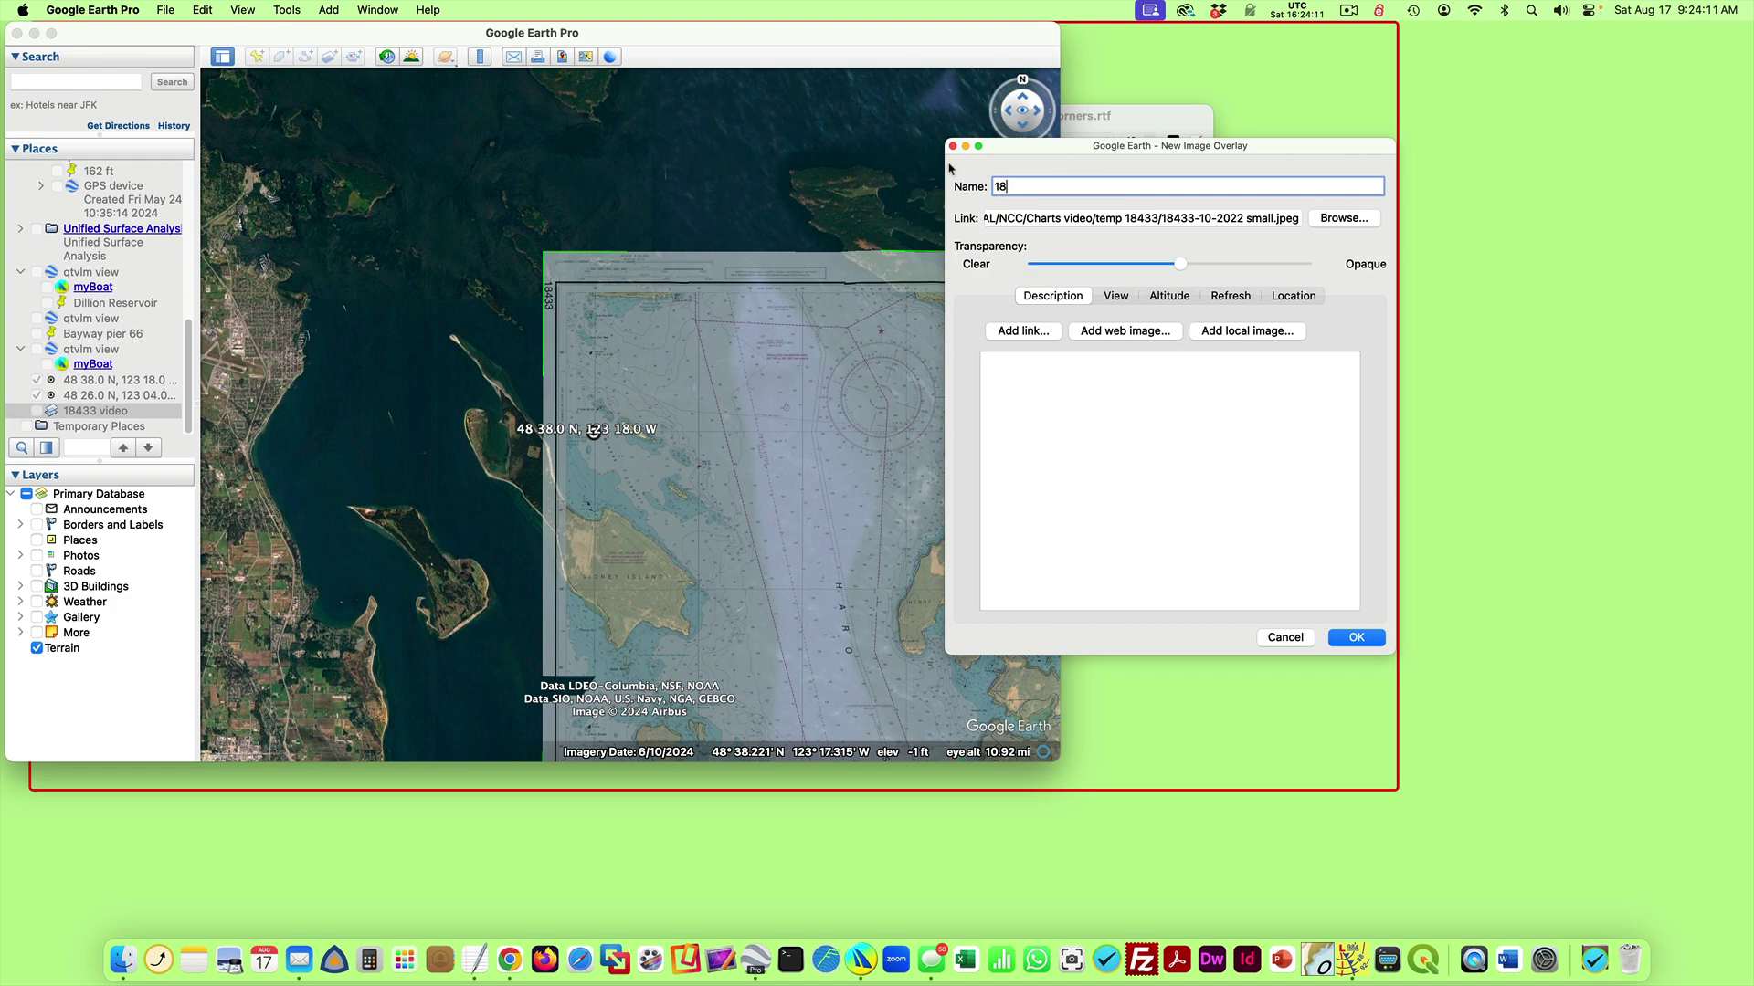
type("433 from GE")
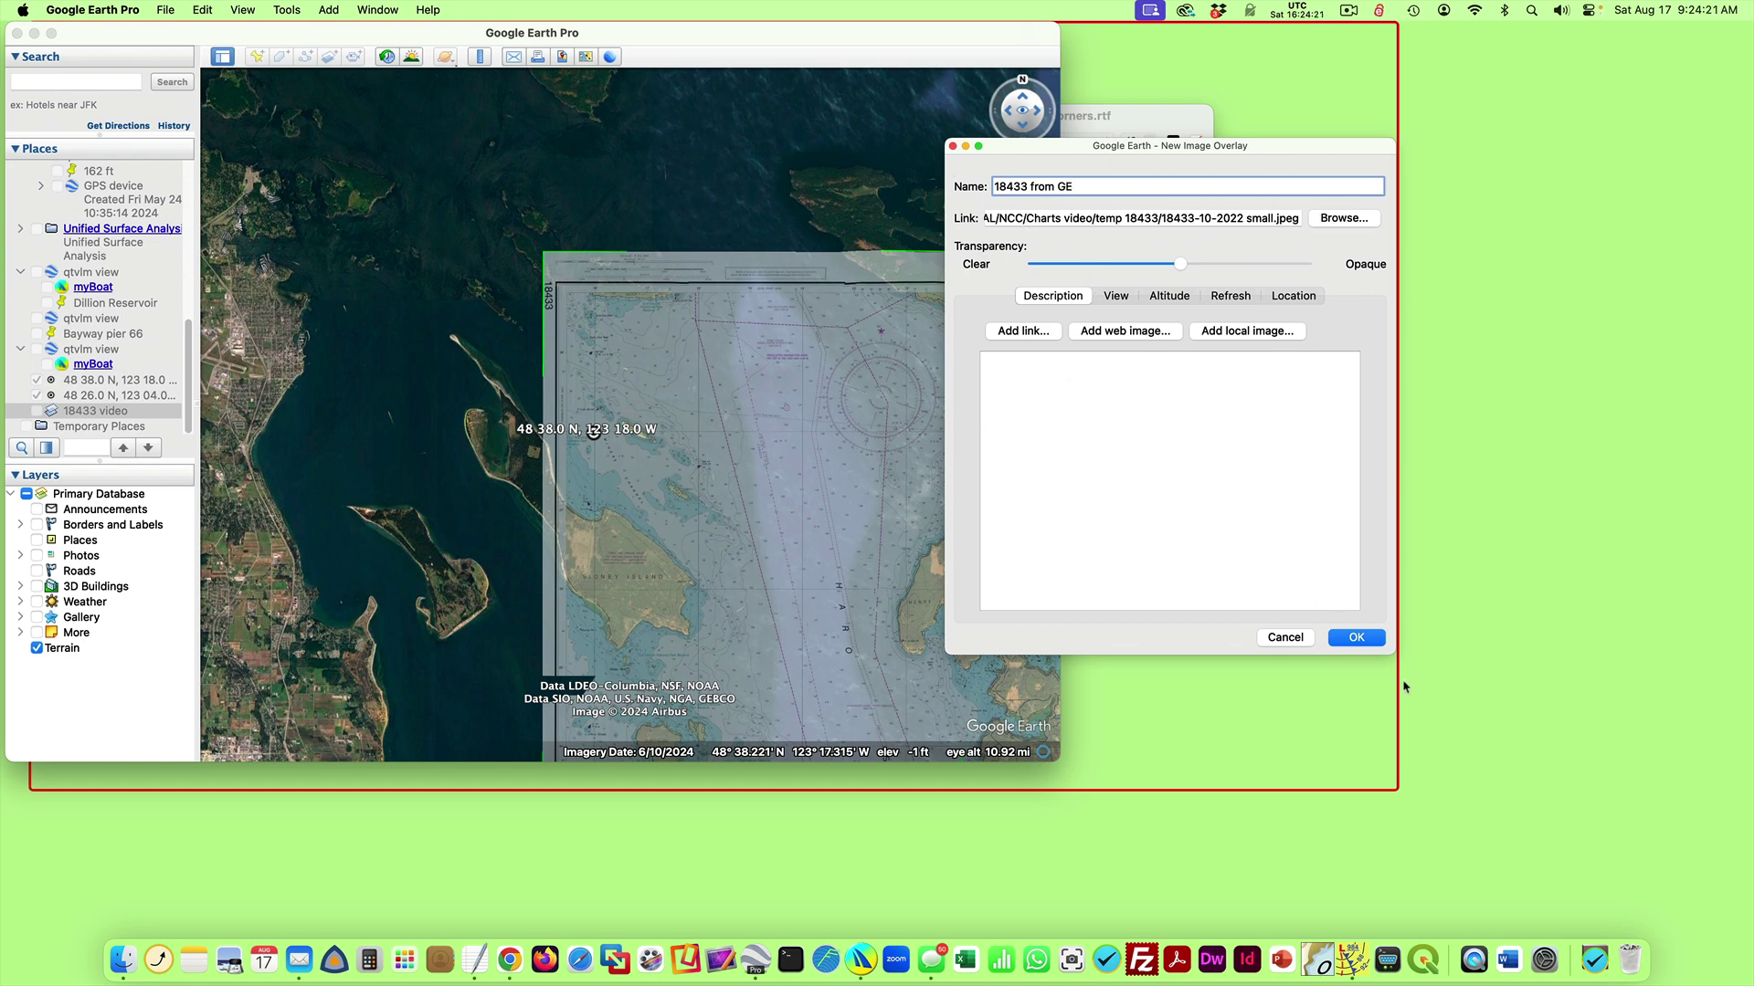
left_click(1356, 638)
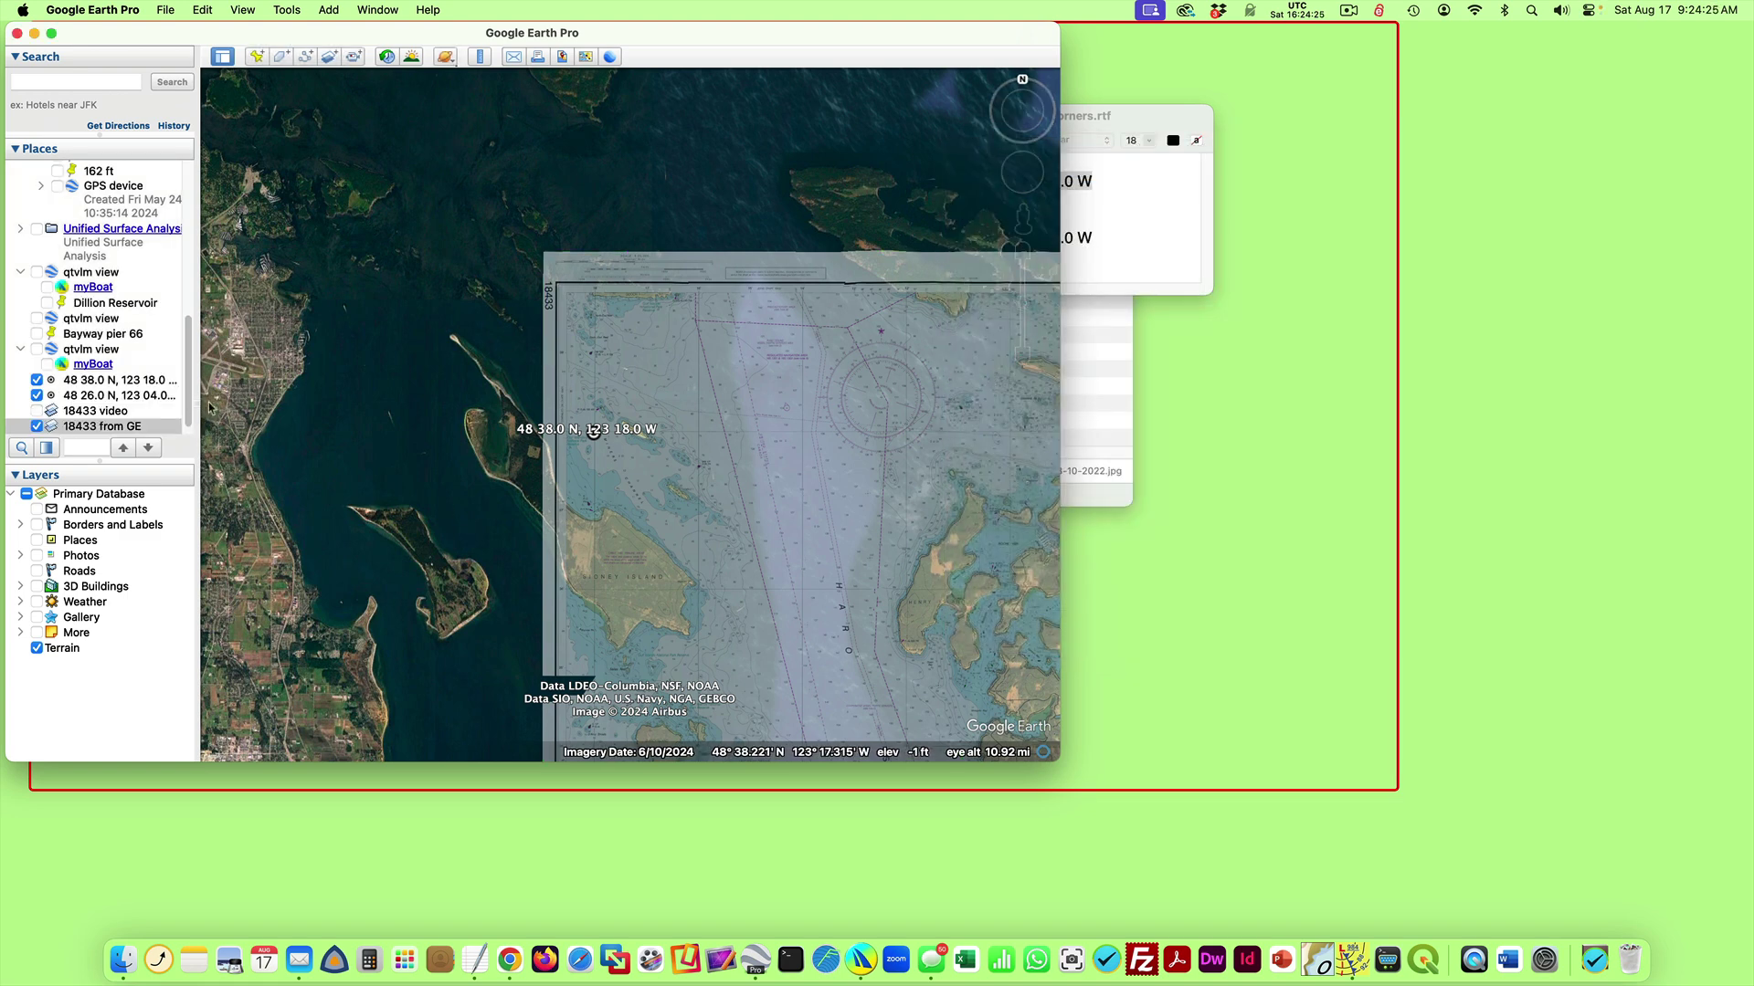
left_click_drag(845, 403, 787, 356)
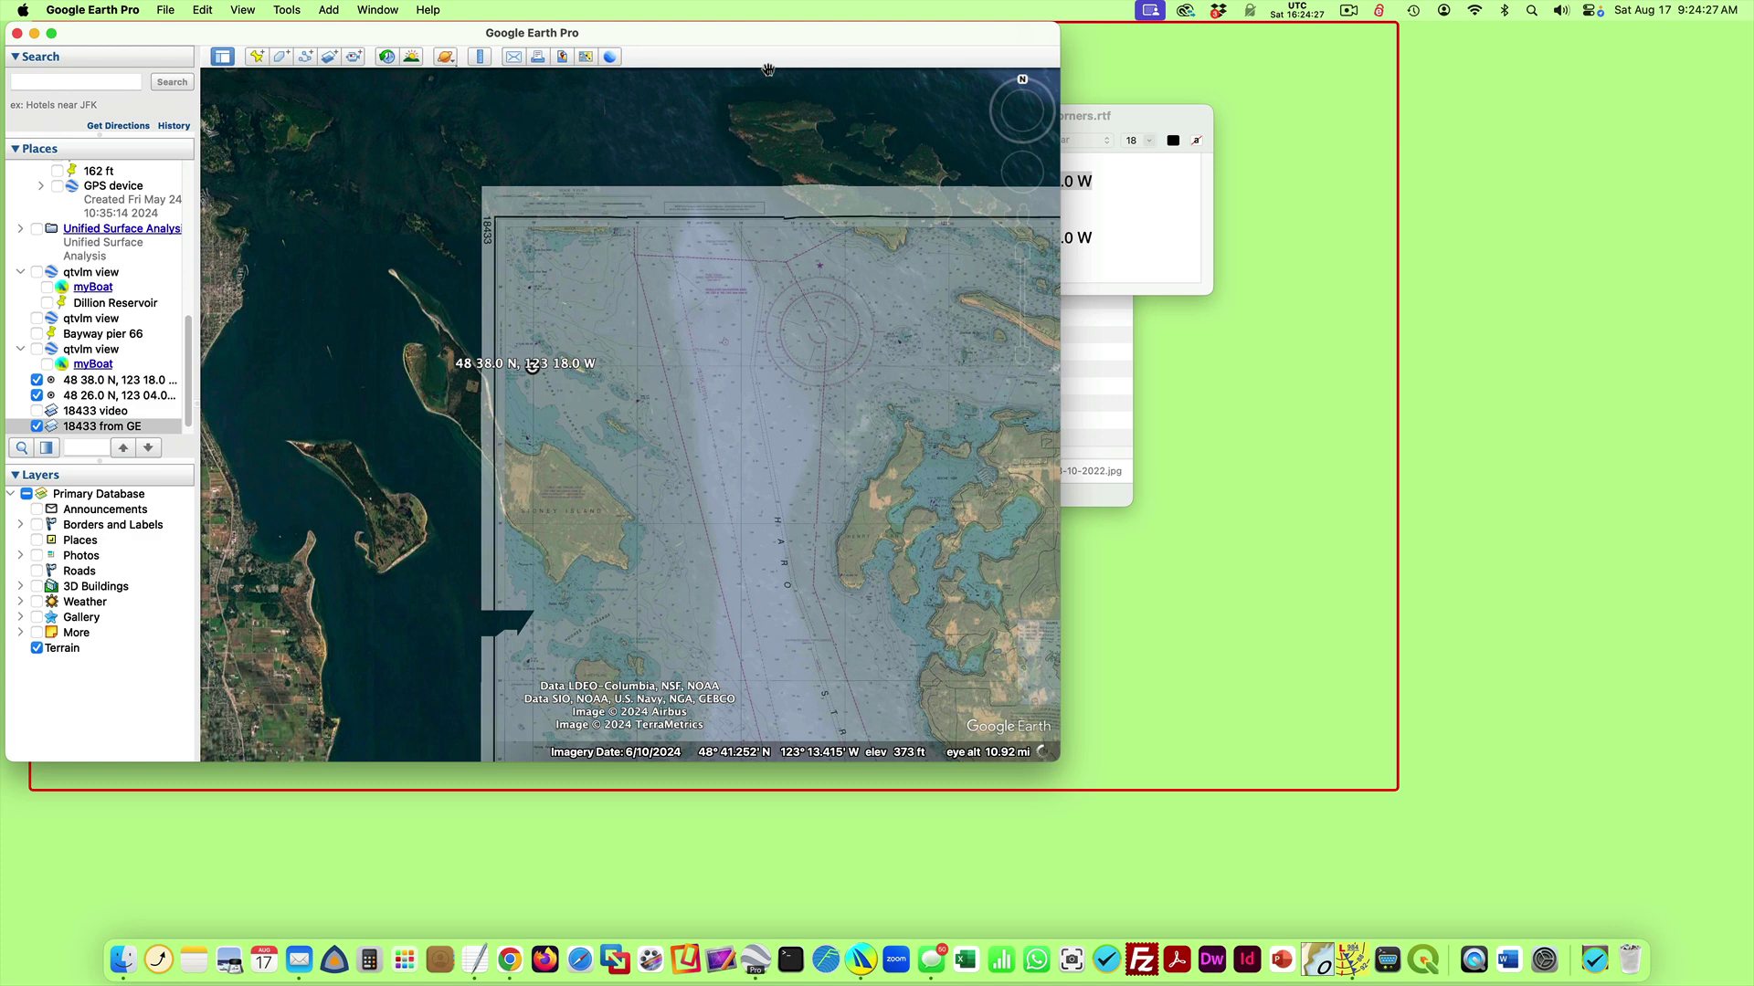
left_click_drag(800, 35, 888, 35)
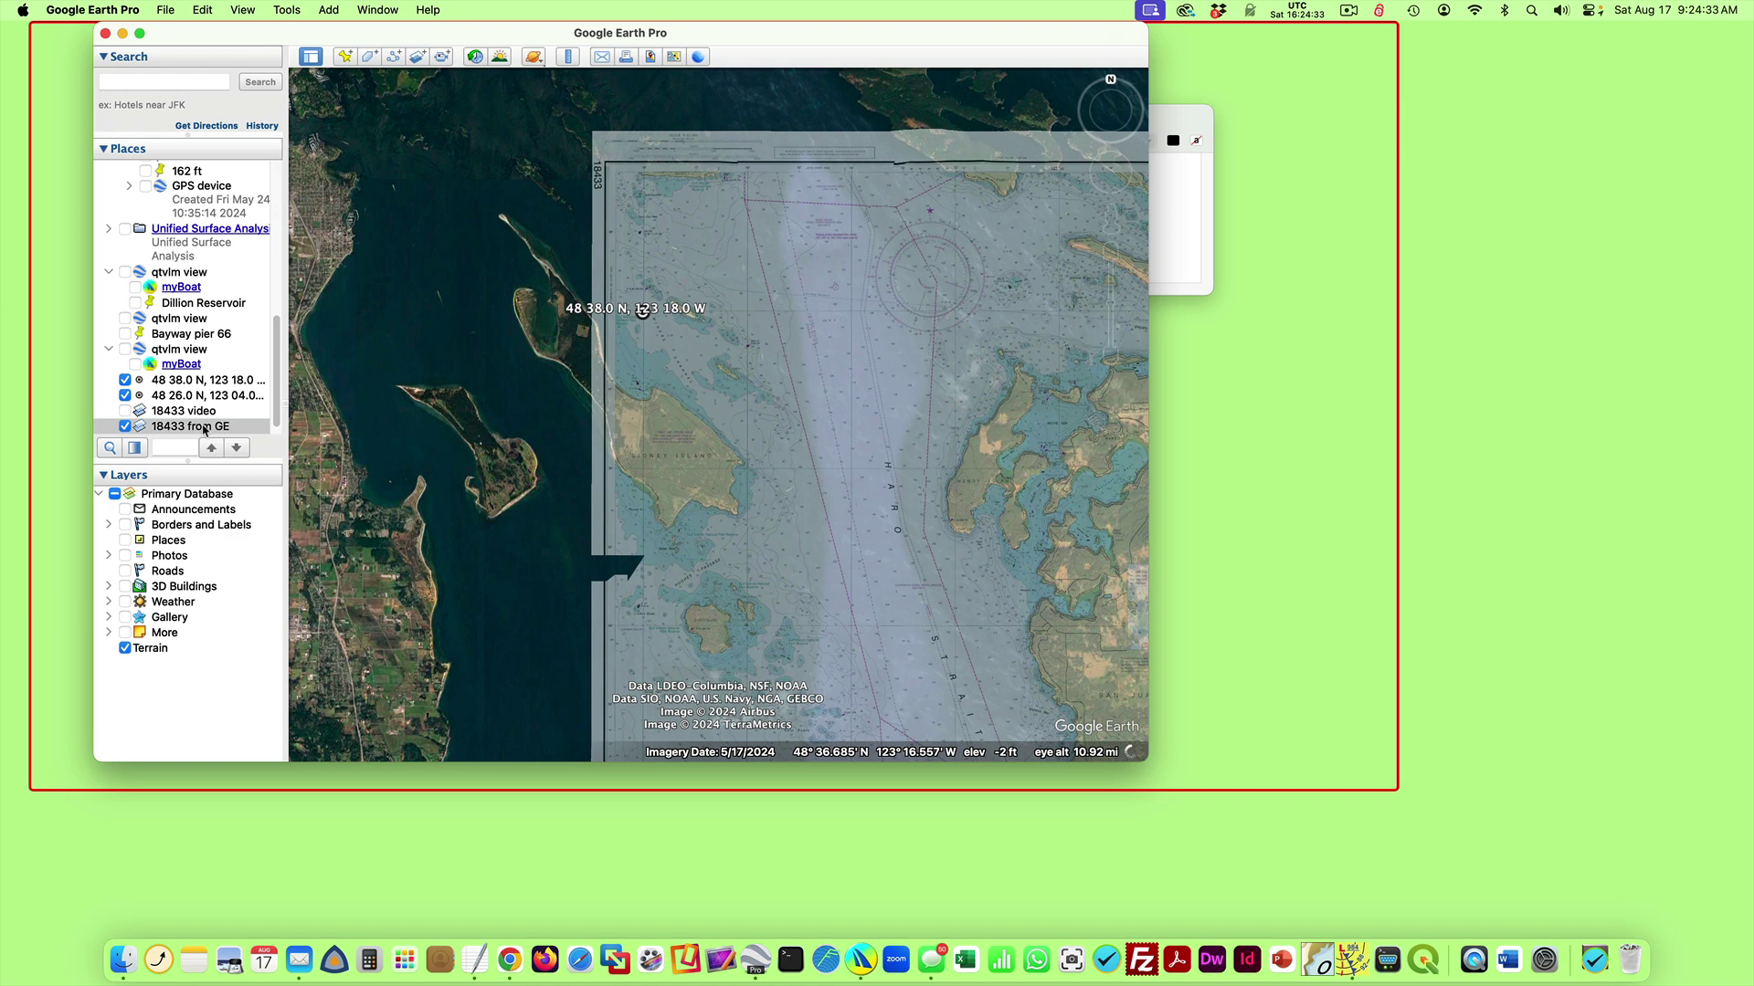
- Save the overlay in Kml (*.kml) format as 18433 from GE.kml in the temp 18433 folder
right_click(204, 430)
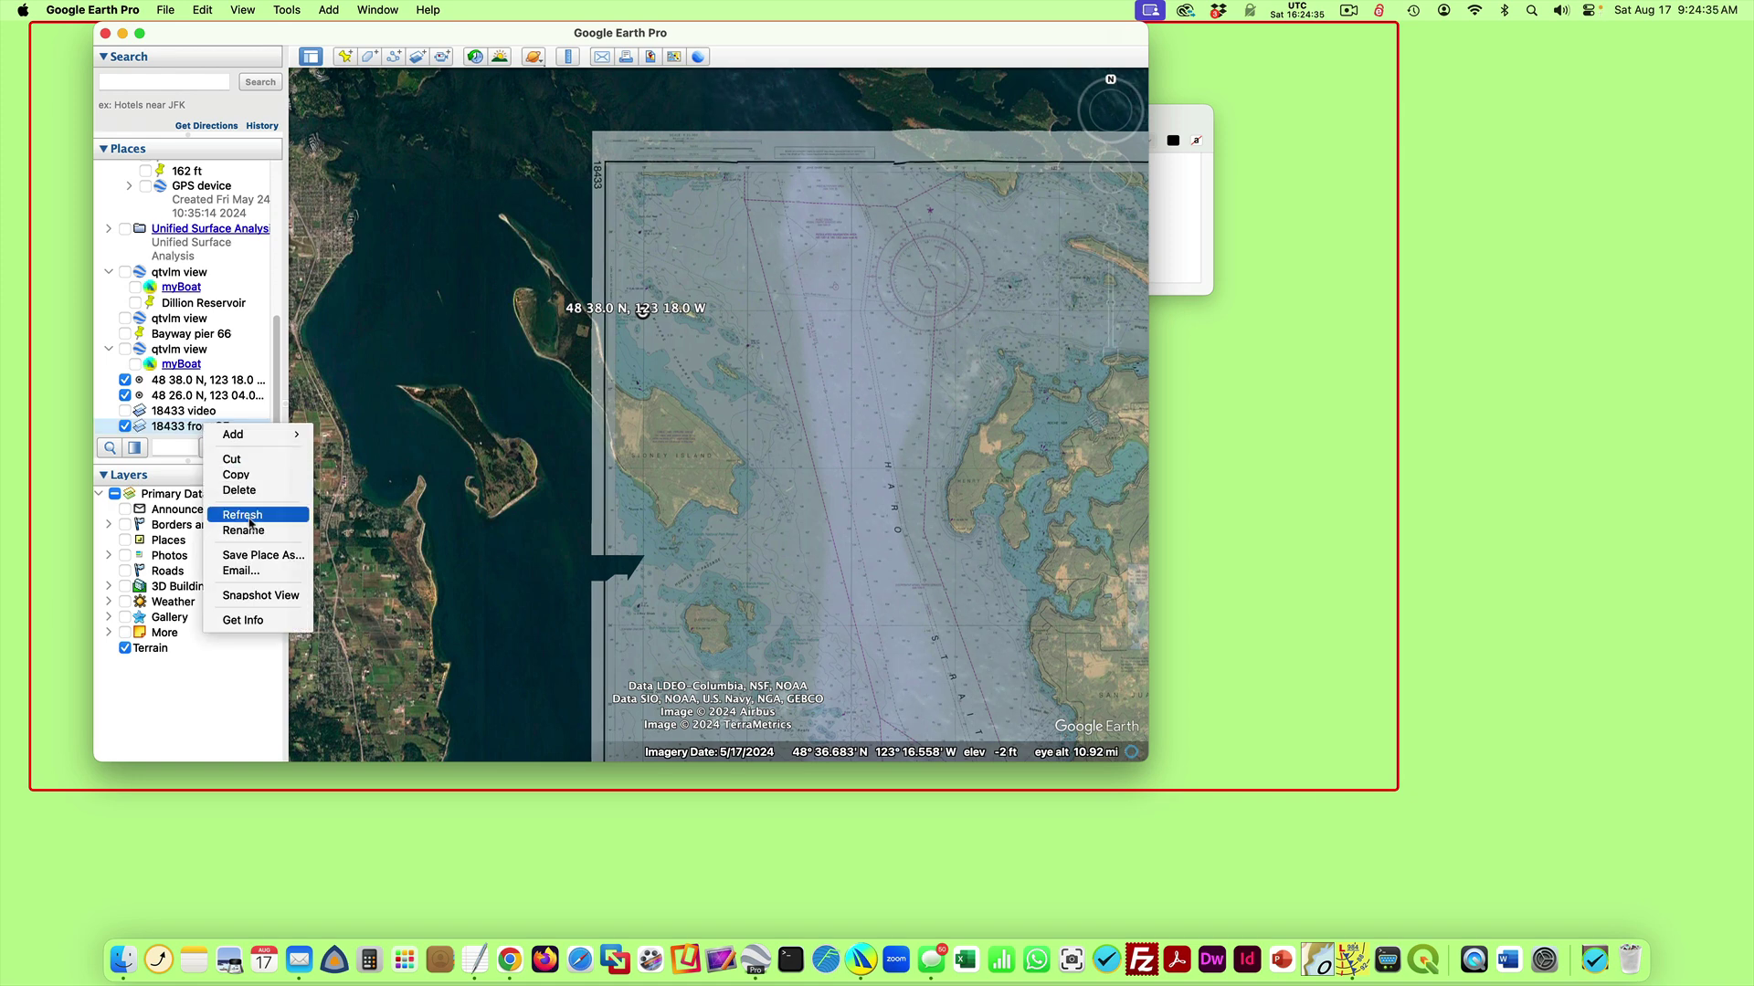
left_click(260, 558)
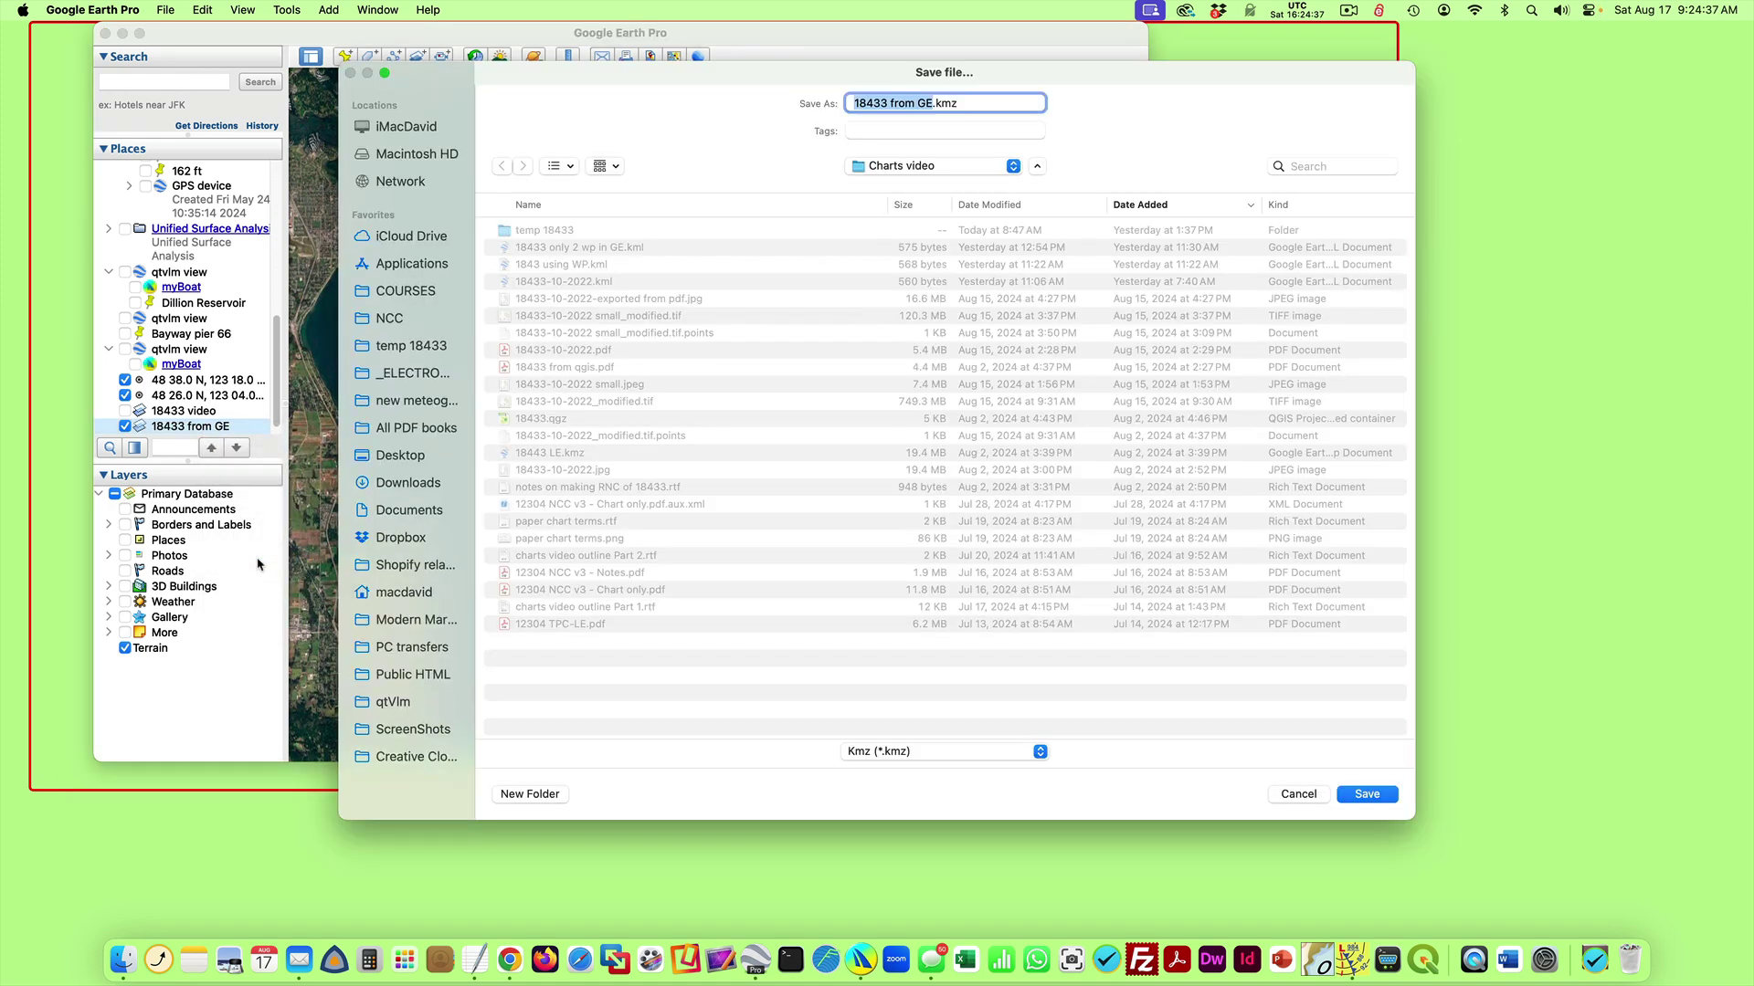
left_click(416, 354)
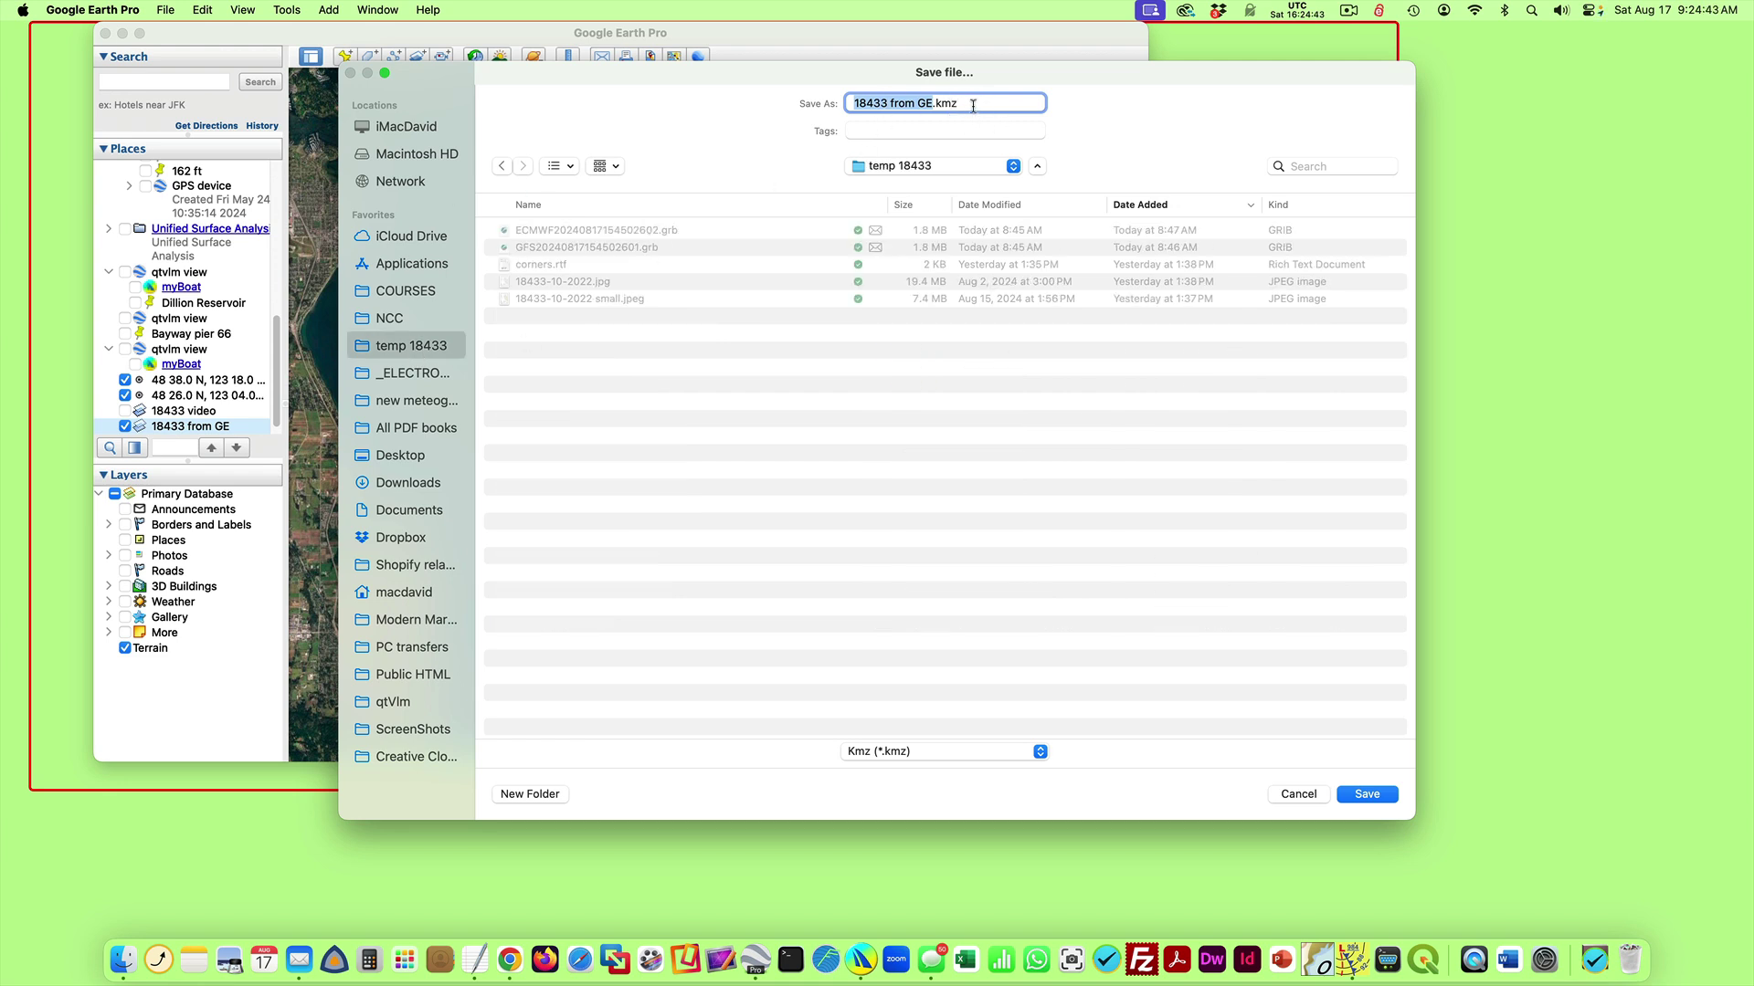
left_click(941, 757)
left_click(941, 752)
left_click_drag(1409, 819, 1318, 673)
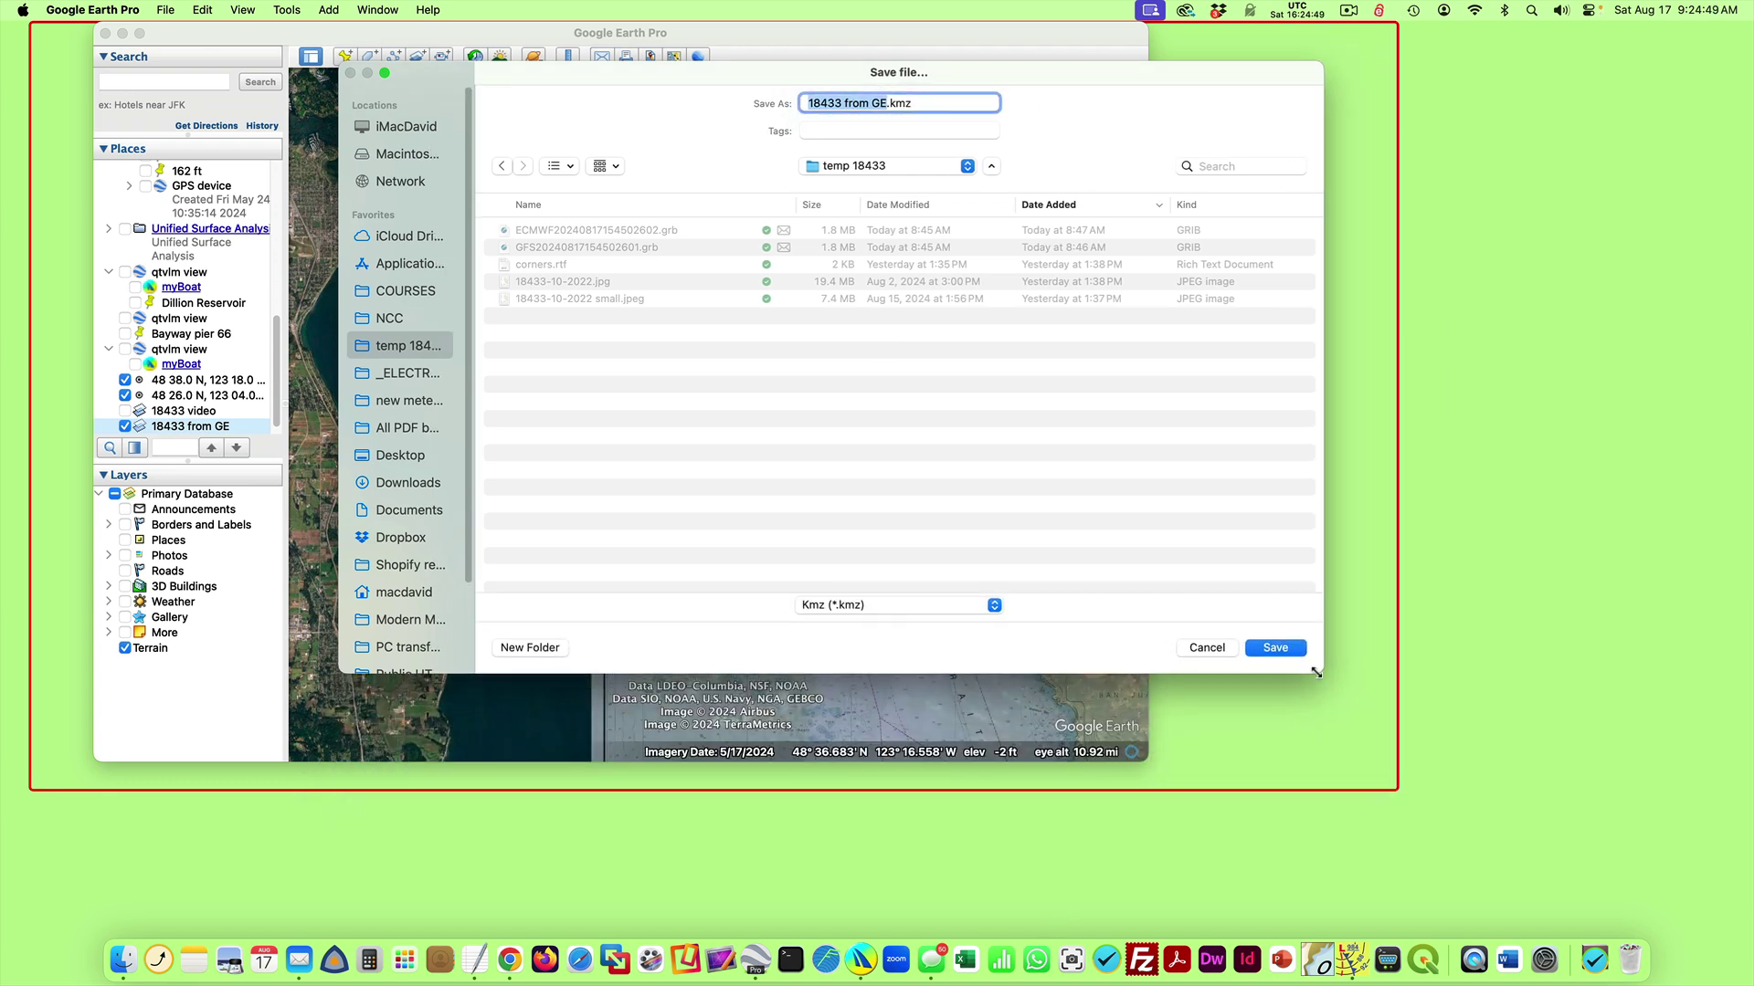
left_click(888, 609)
left_click(872, 628)
left_click(930, 103)
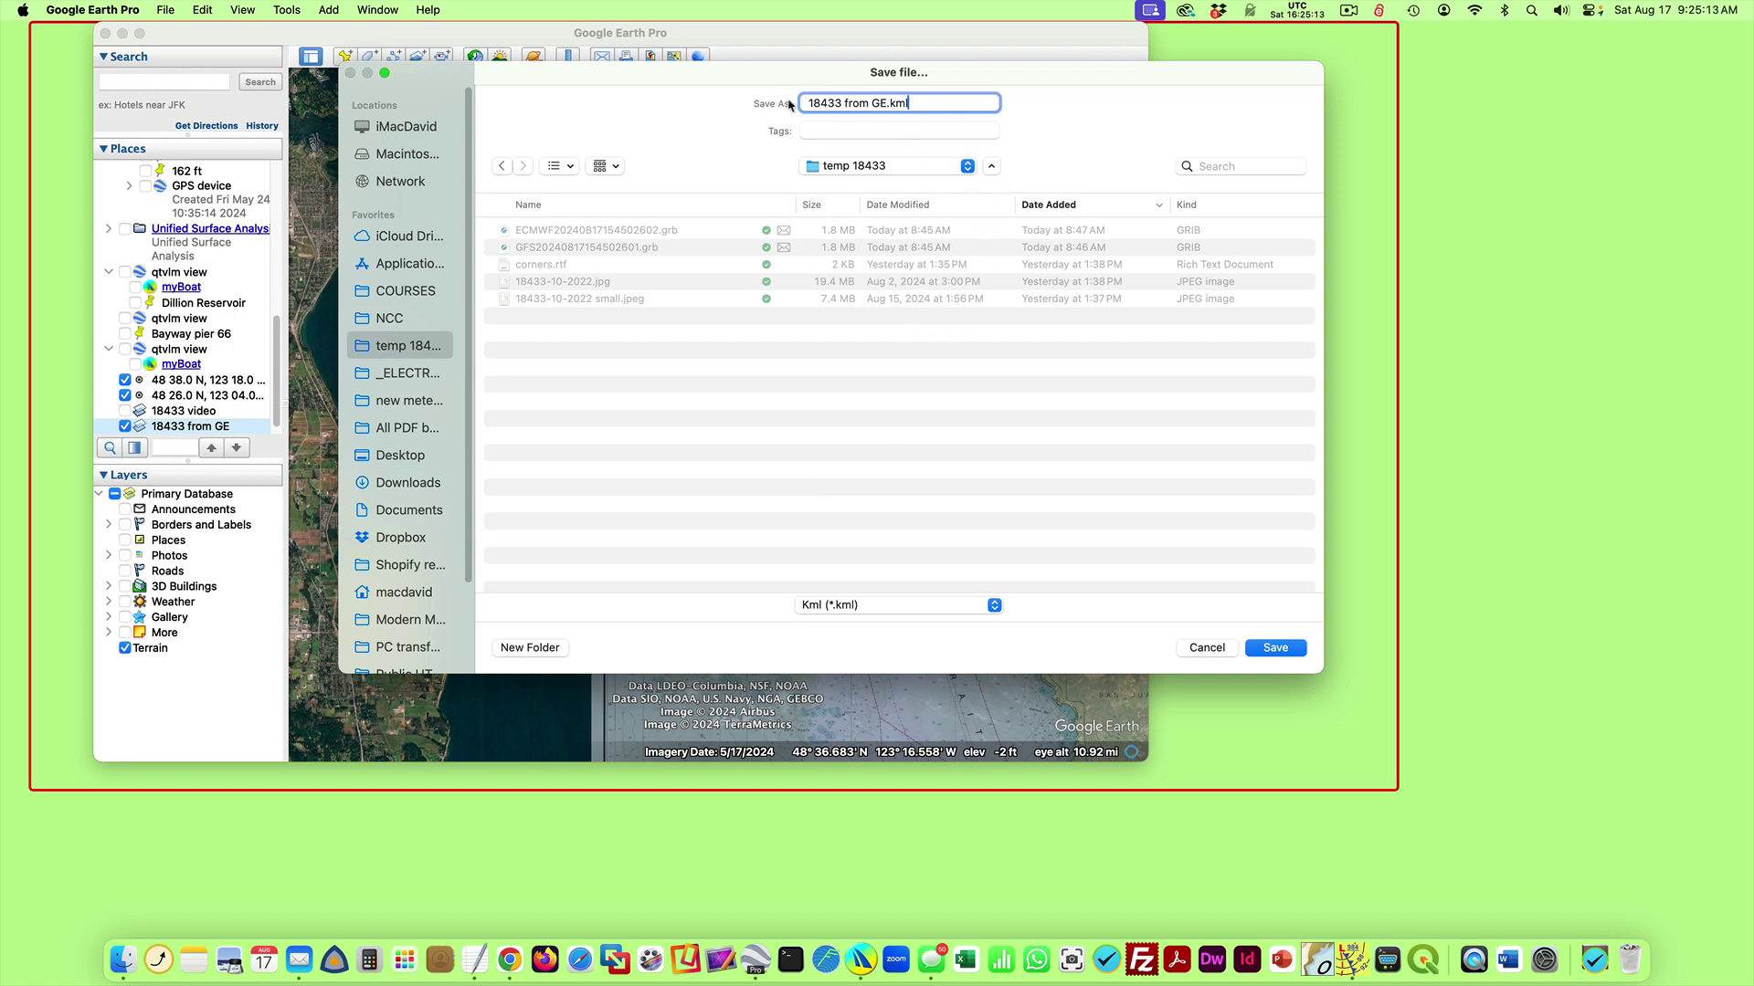
left_click(1282, 650)
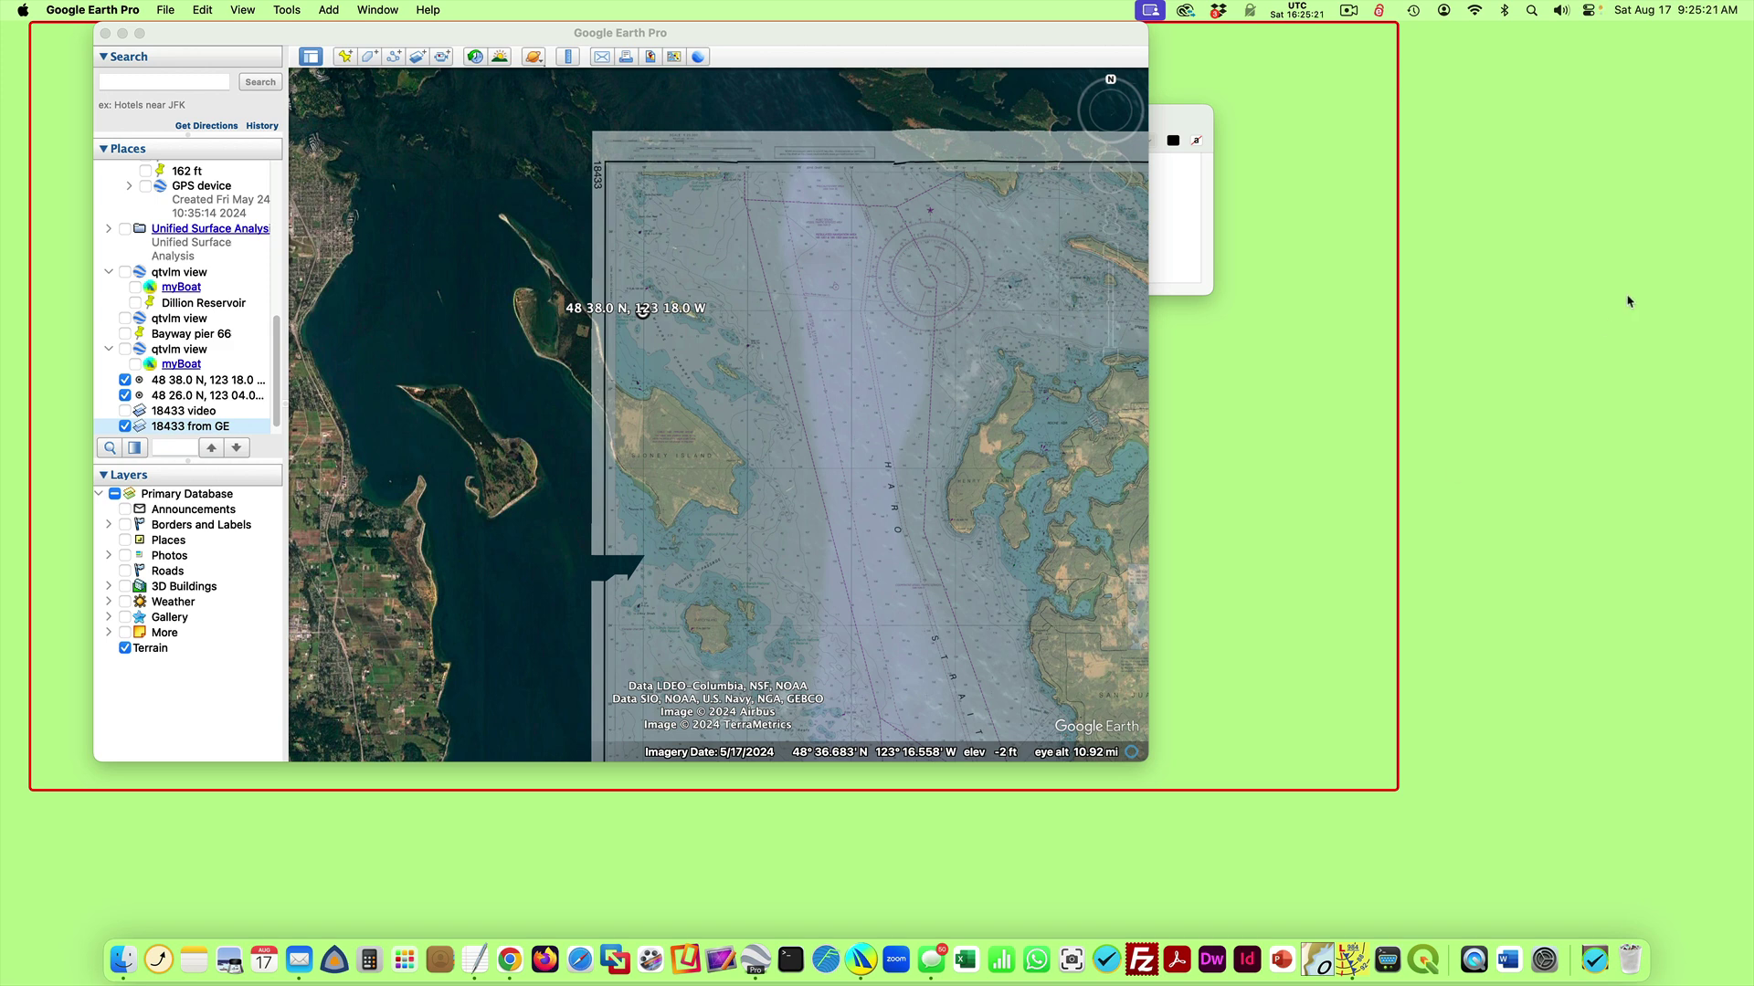
- Minimize Google Earth Pro and bring qtVlm to the front
left_click(127, 34)
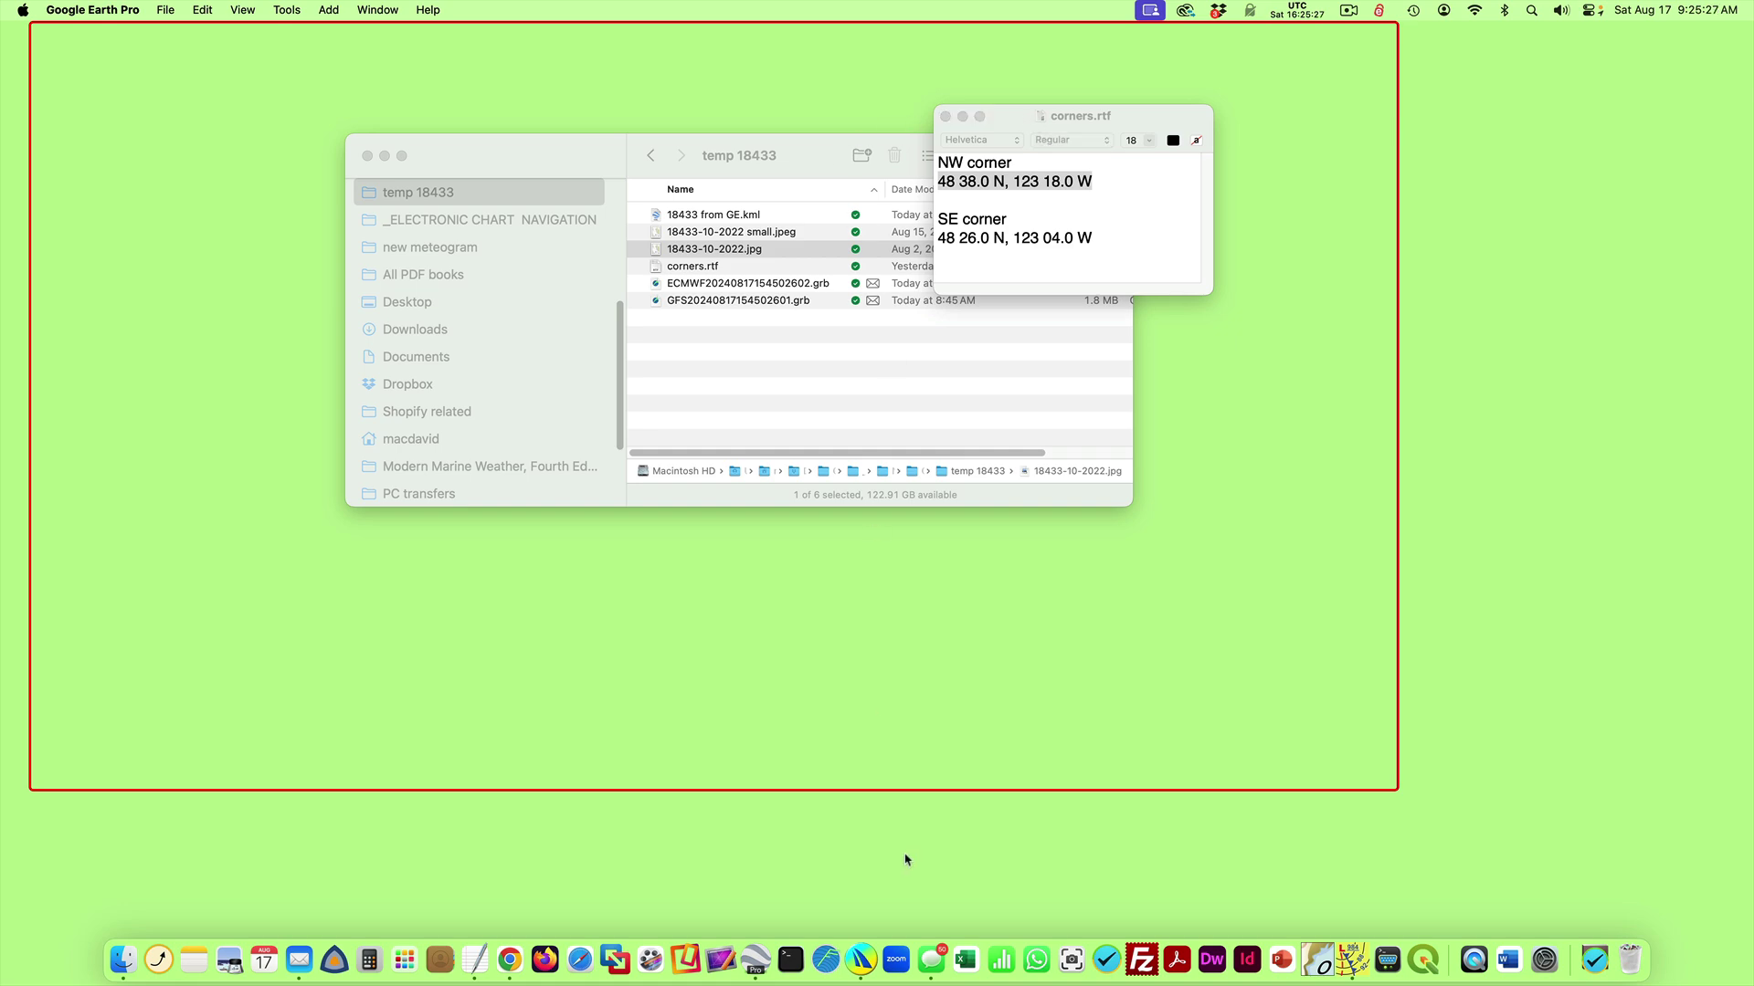
left_click(860, 959)
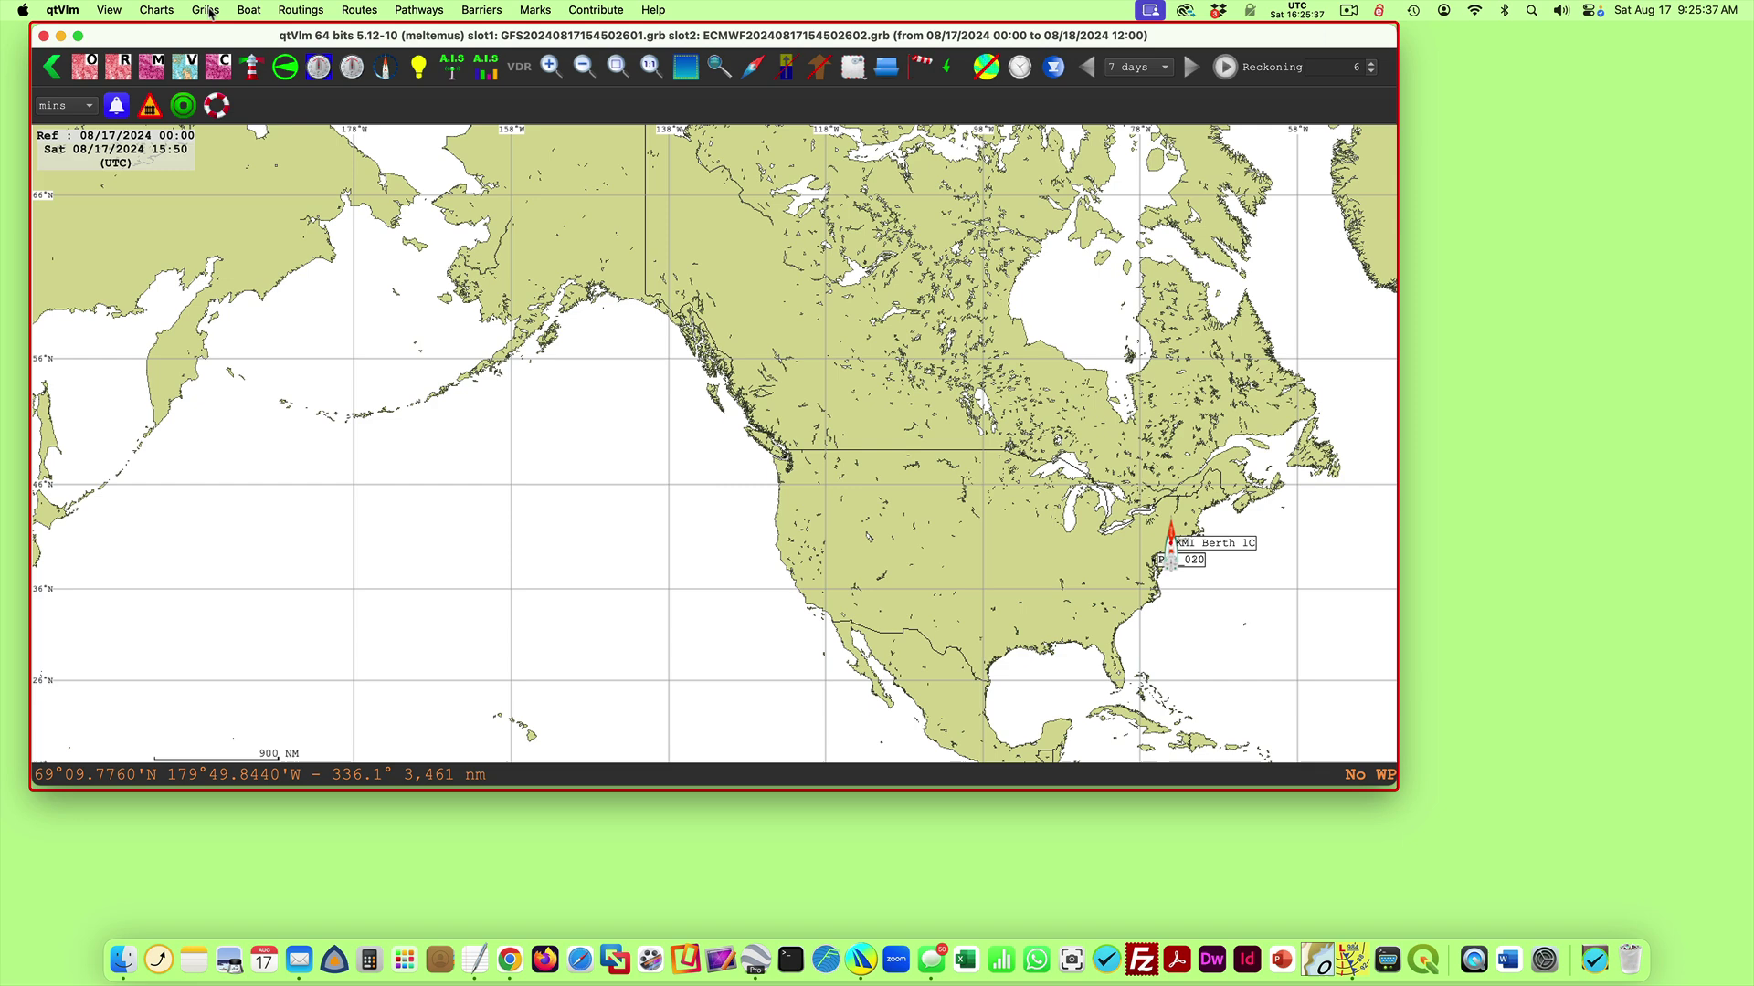
- Open the Gribs Weather images settings and select the empty third configuration
left_click(206, 11)
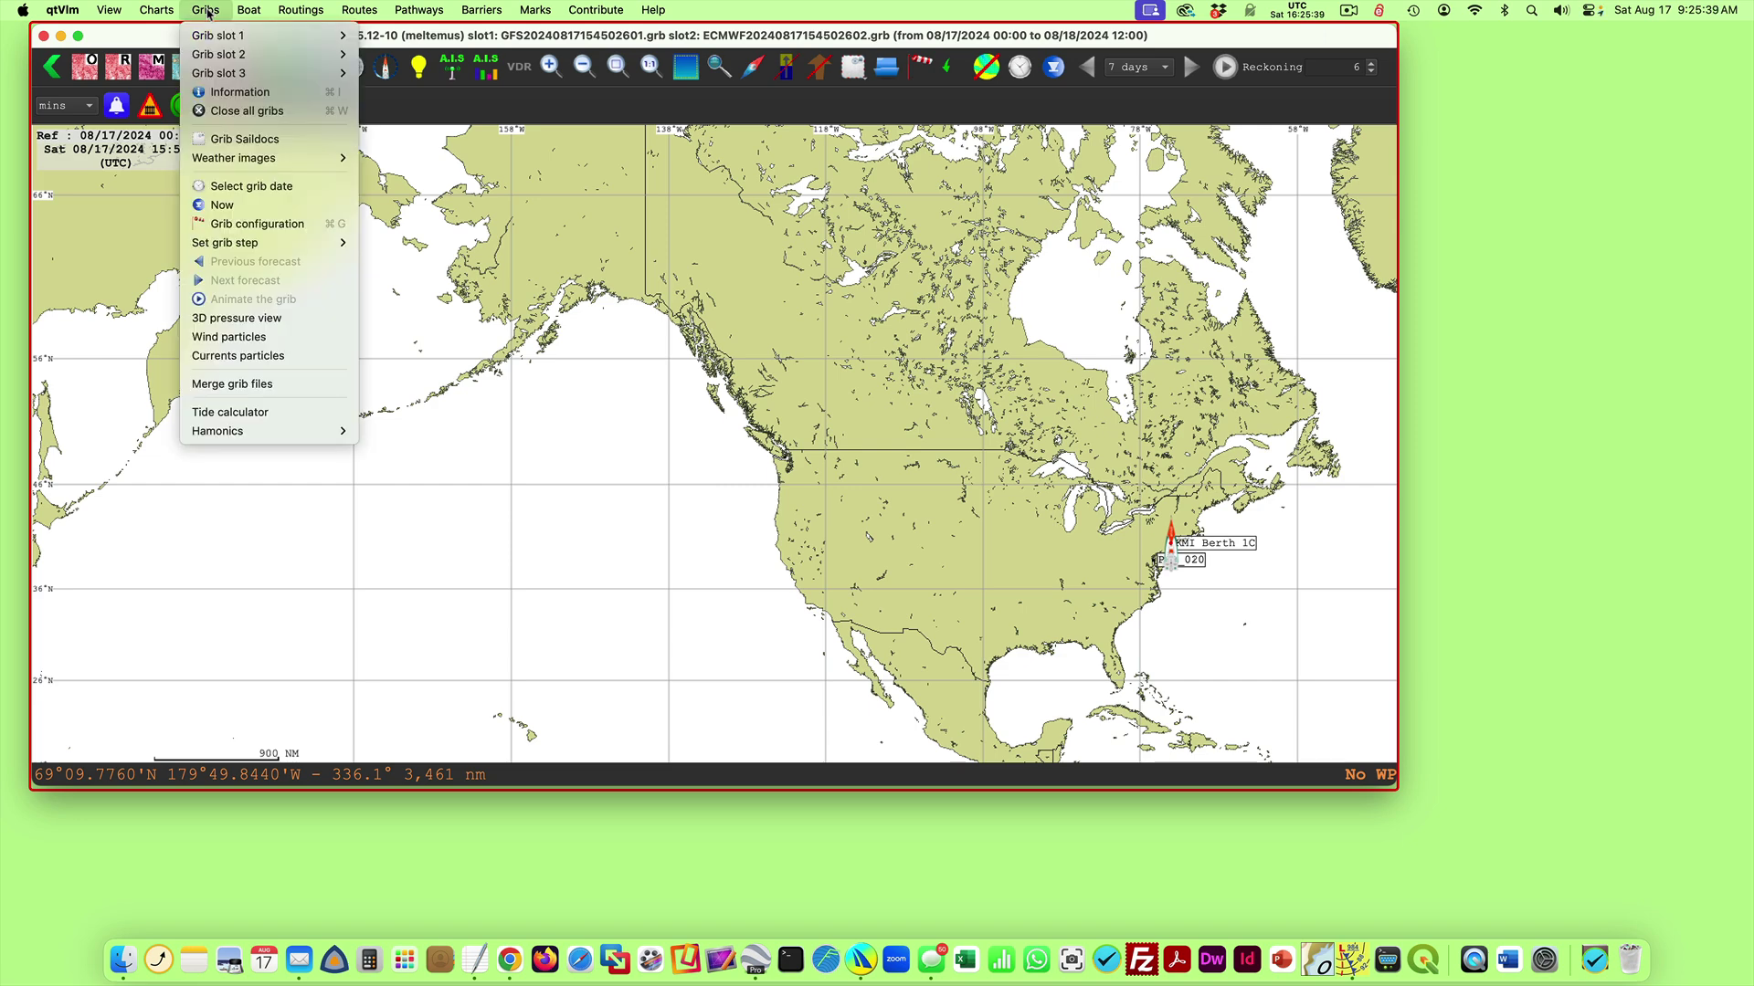
mouse_move(269, 165)
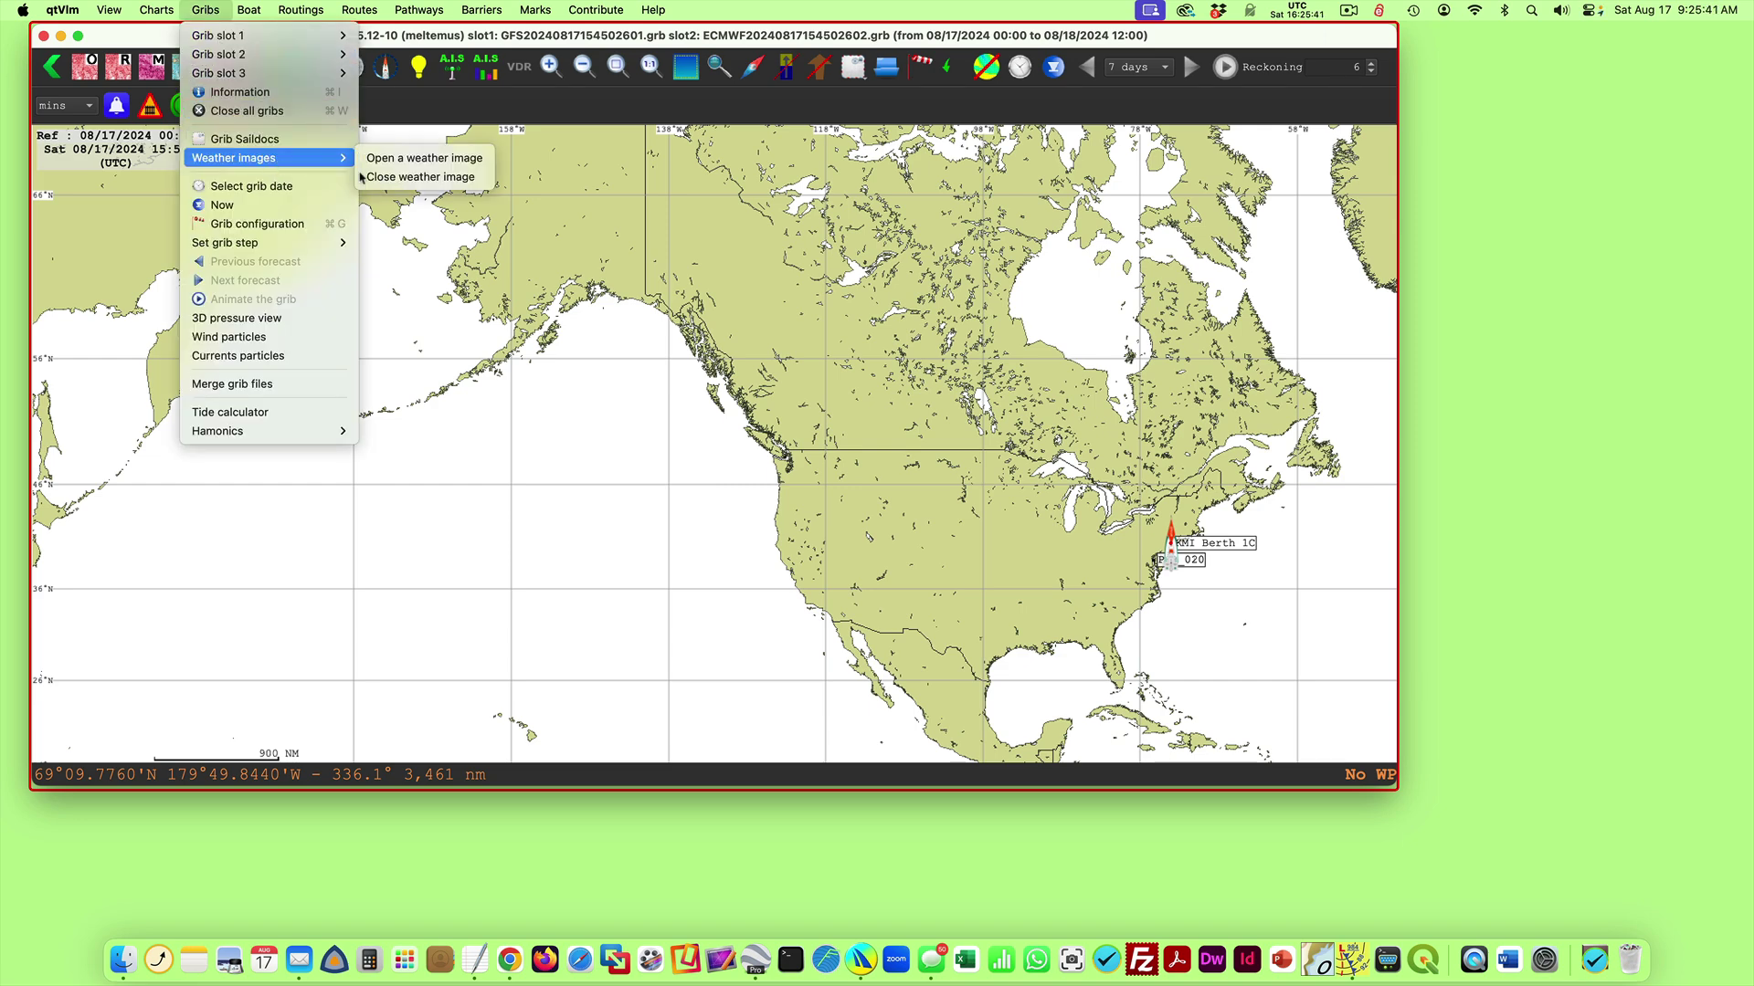
left_click(427, 159)
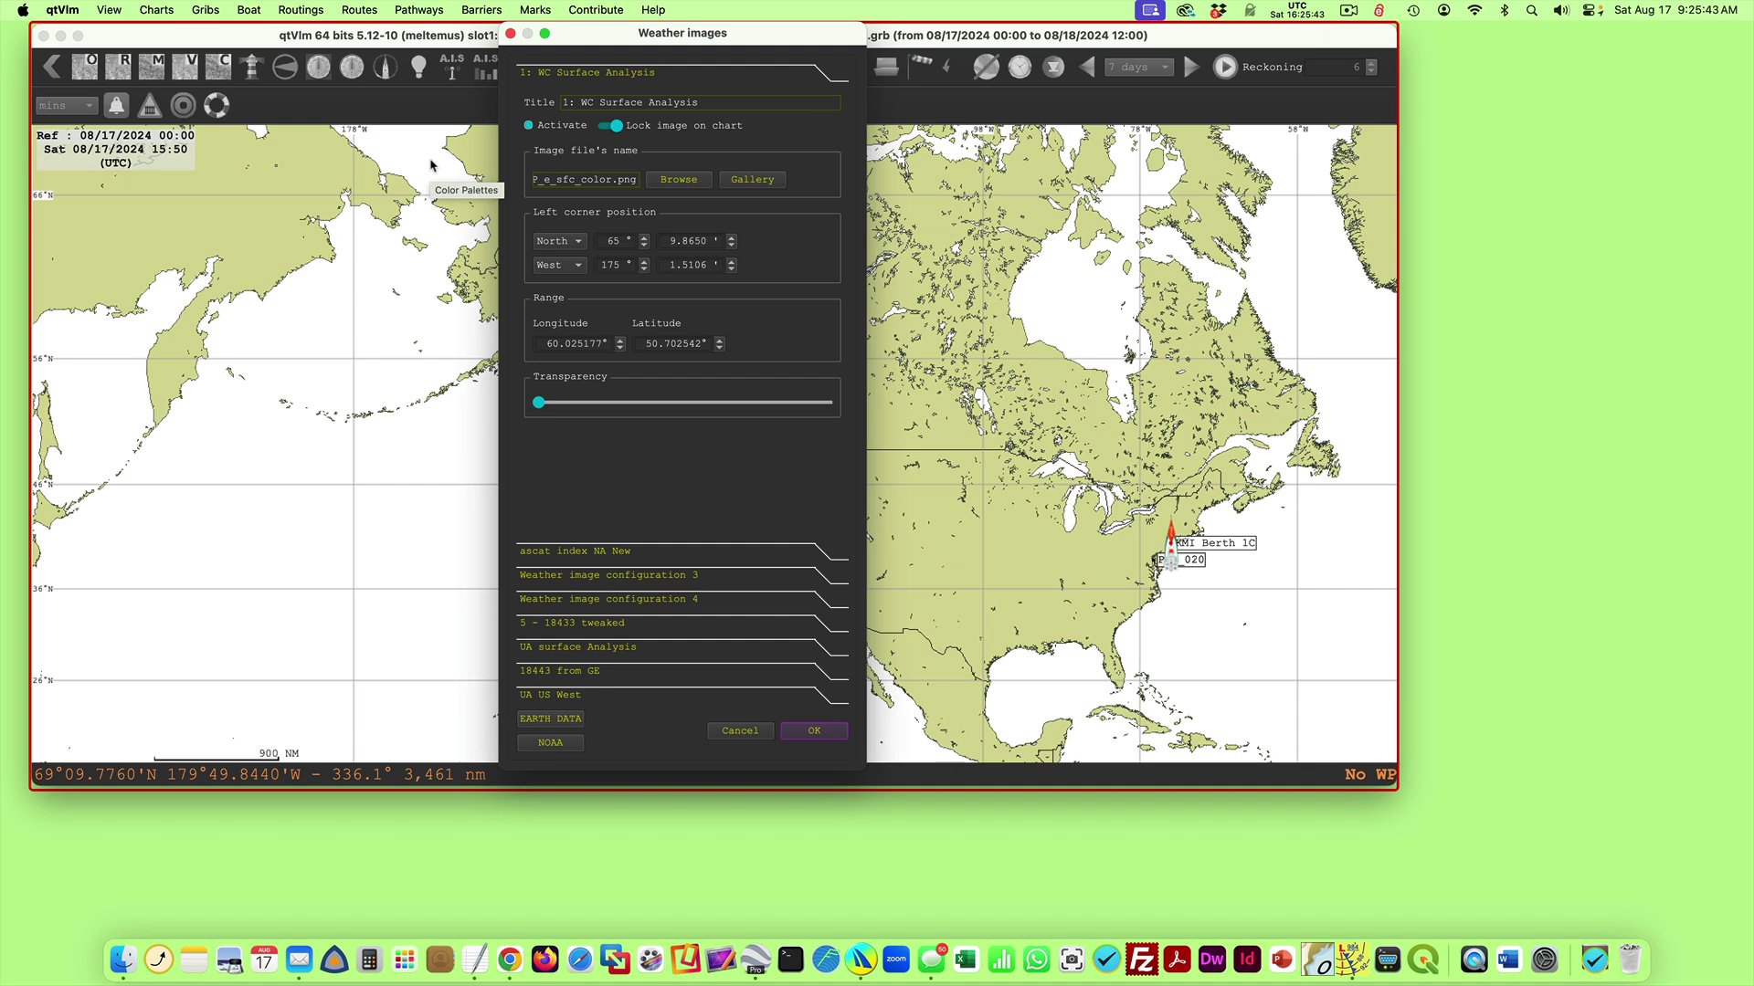
left_click(603, 103)
left_click(621, 578)
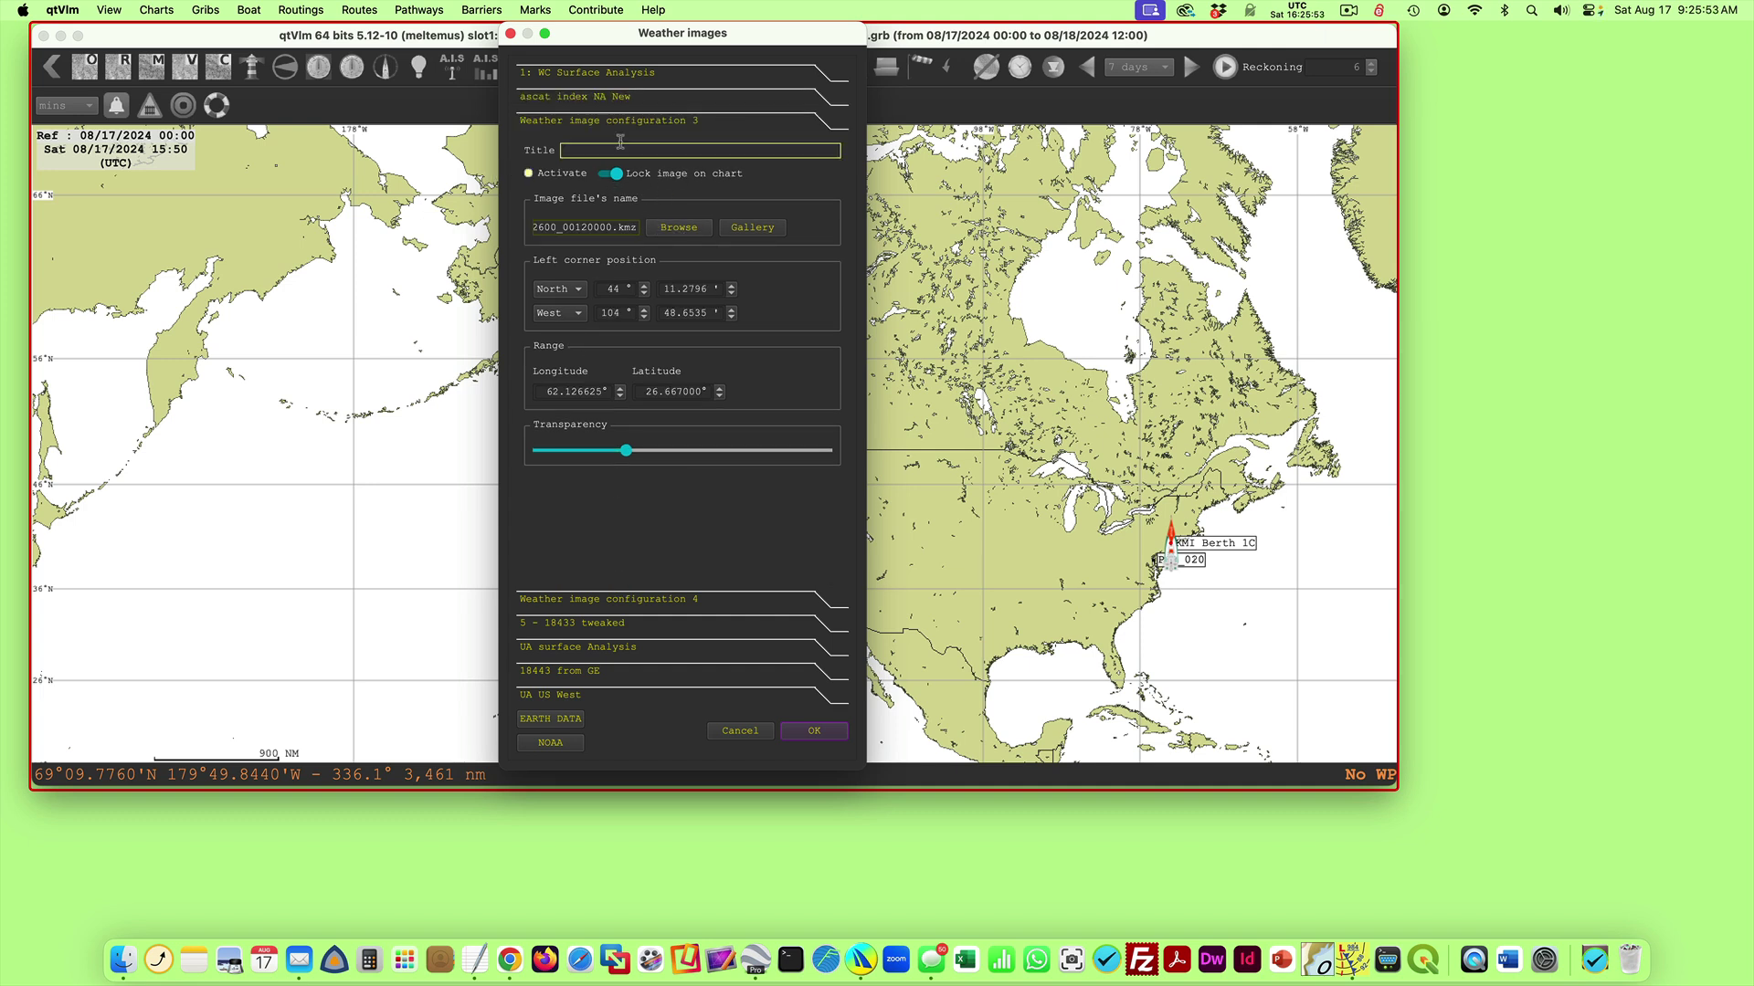
- Load 18433 from GE.kml from the temp 18433 folder as the image file
left_click(679, 227)
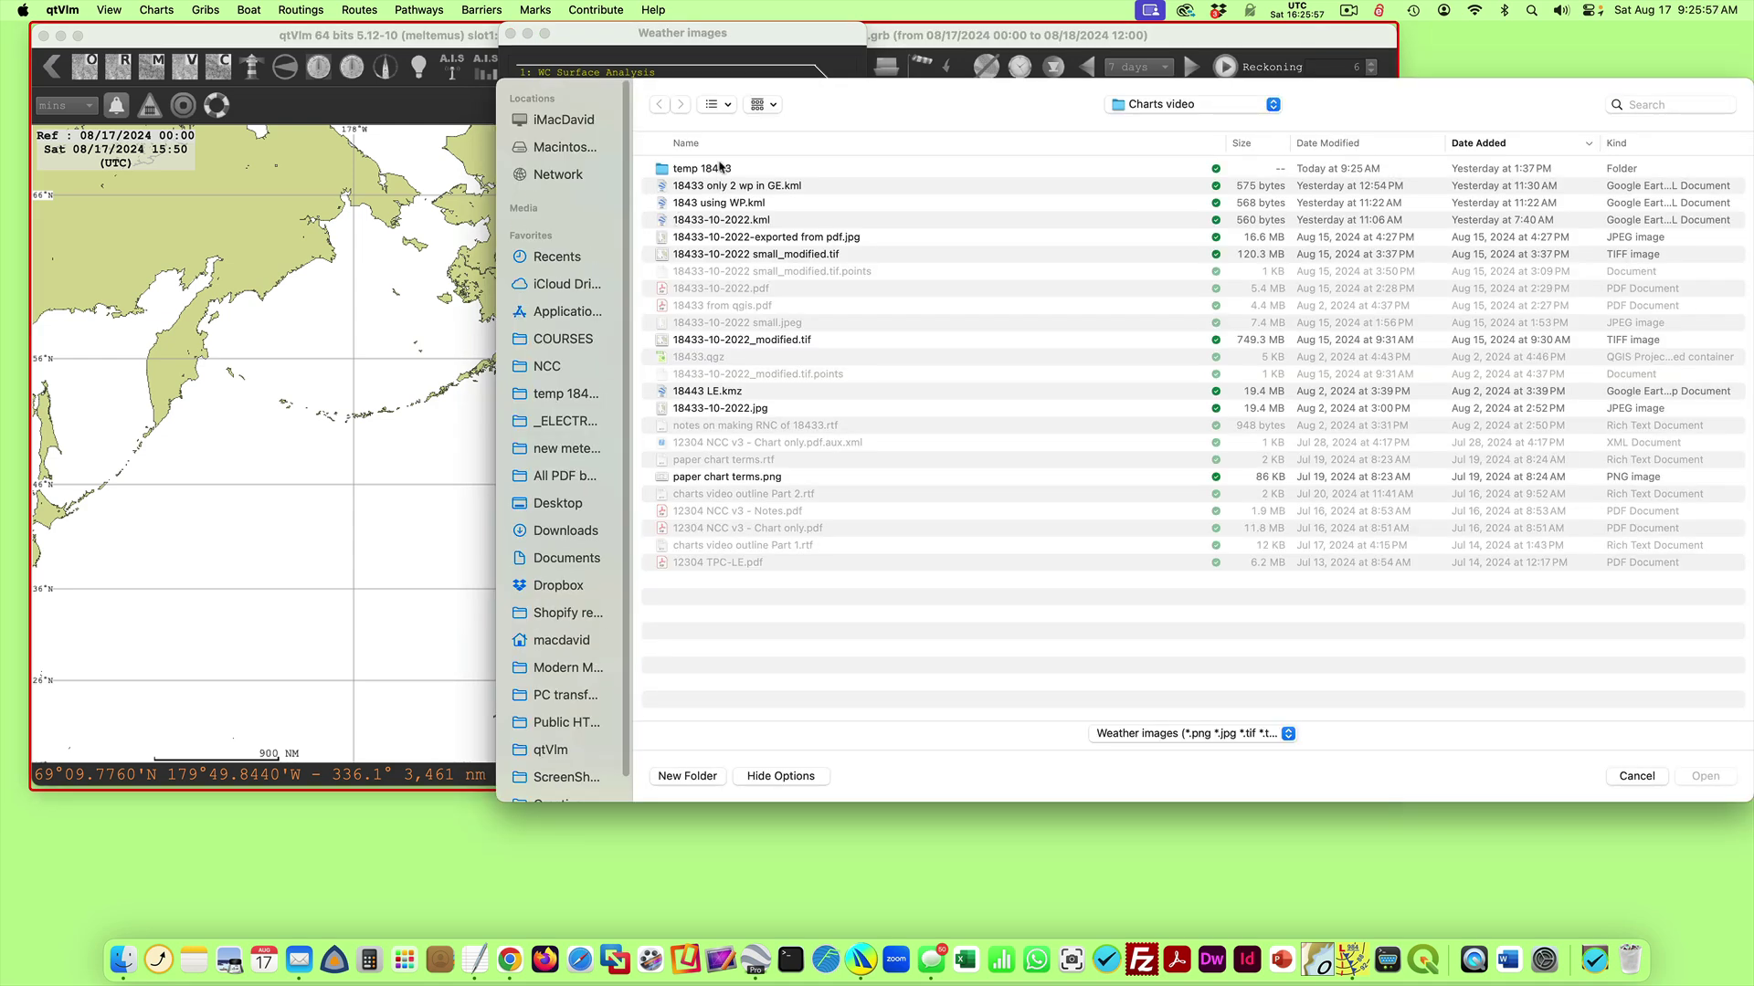
double_click(709, 170)
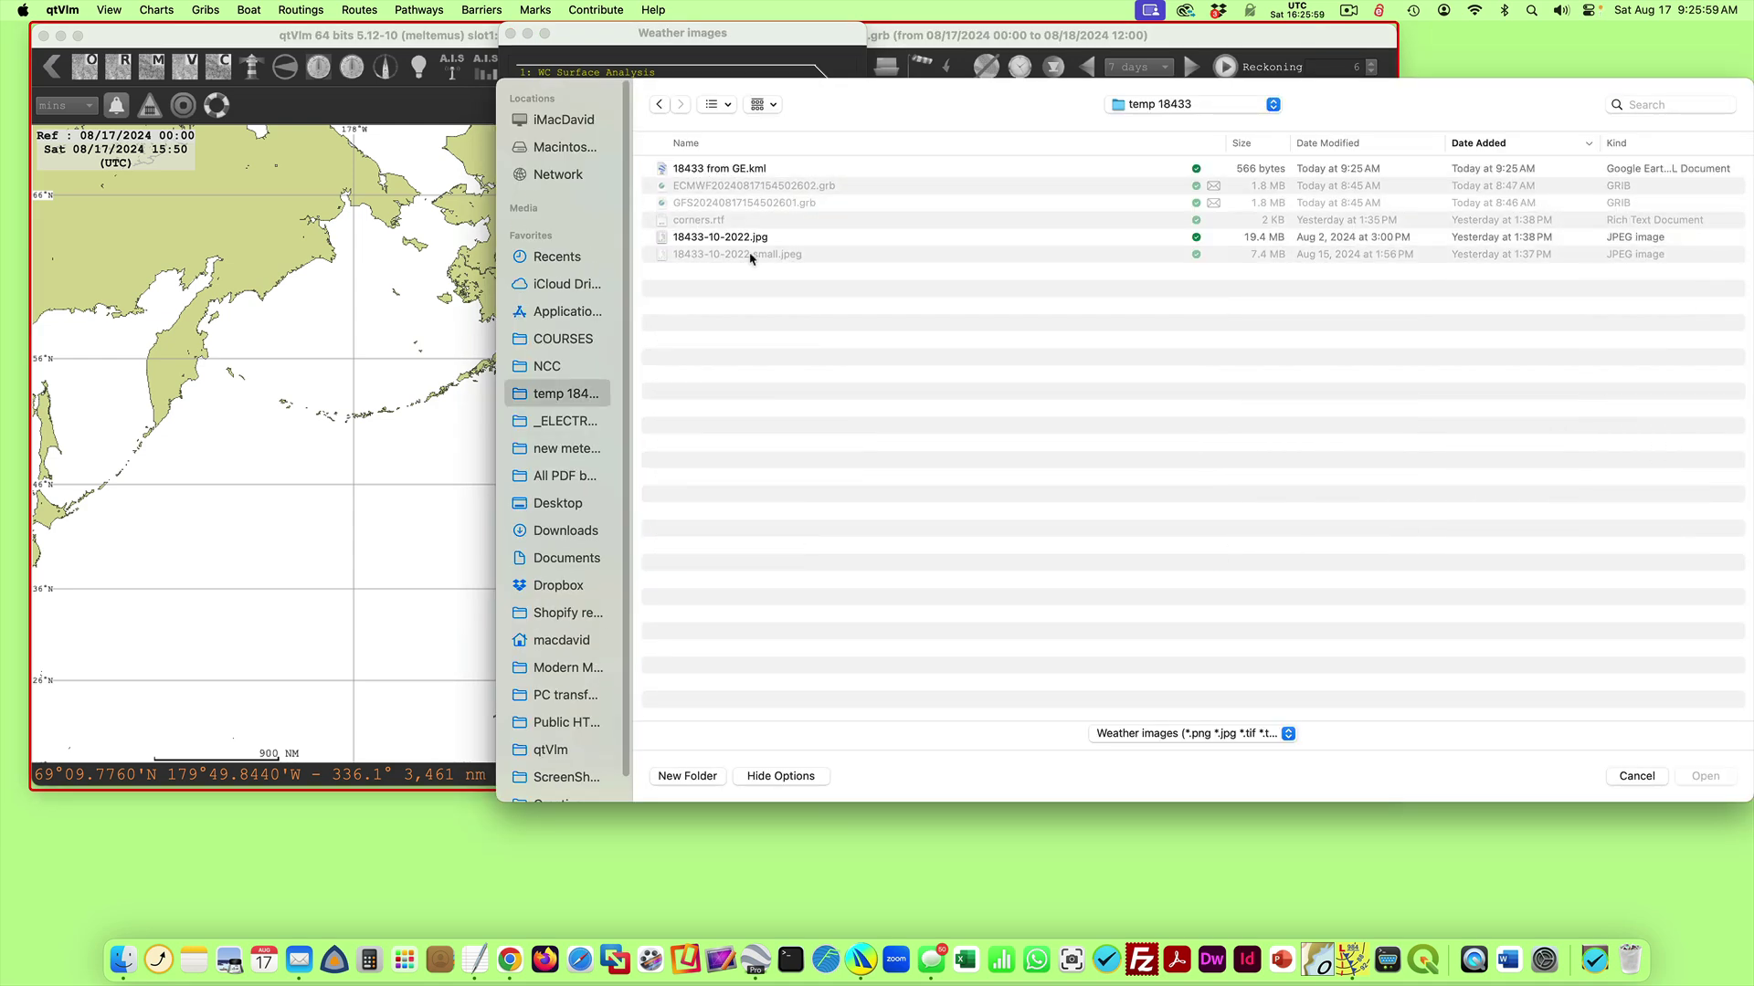
left_click(741, 170)
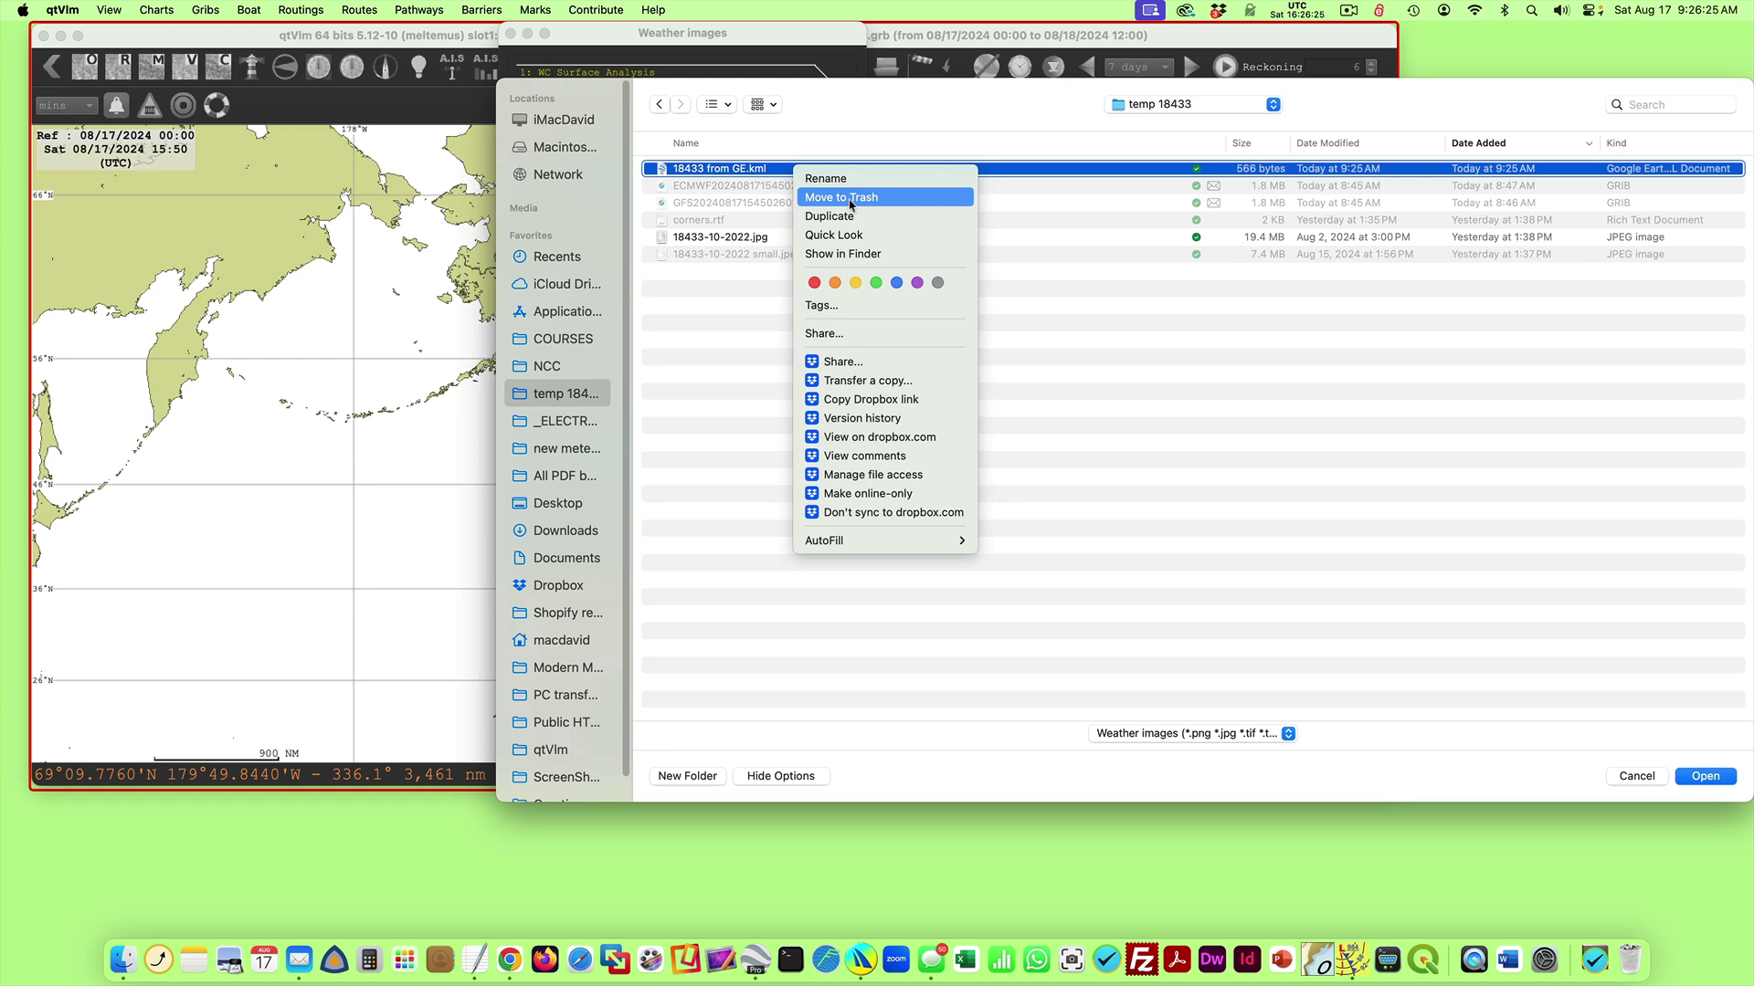
left_click(1270, 463)
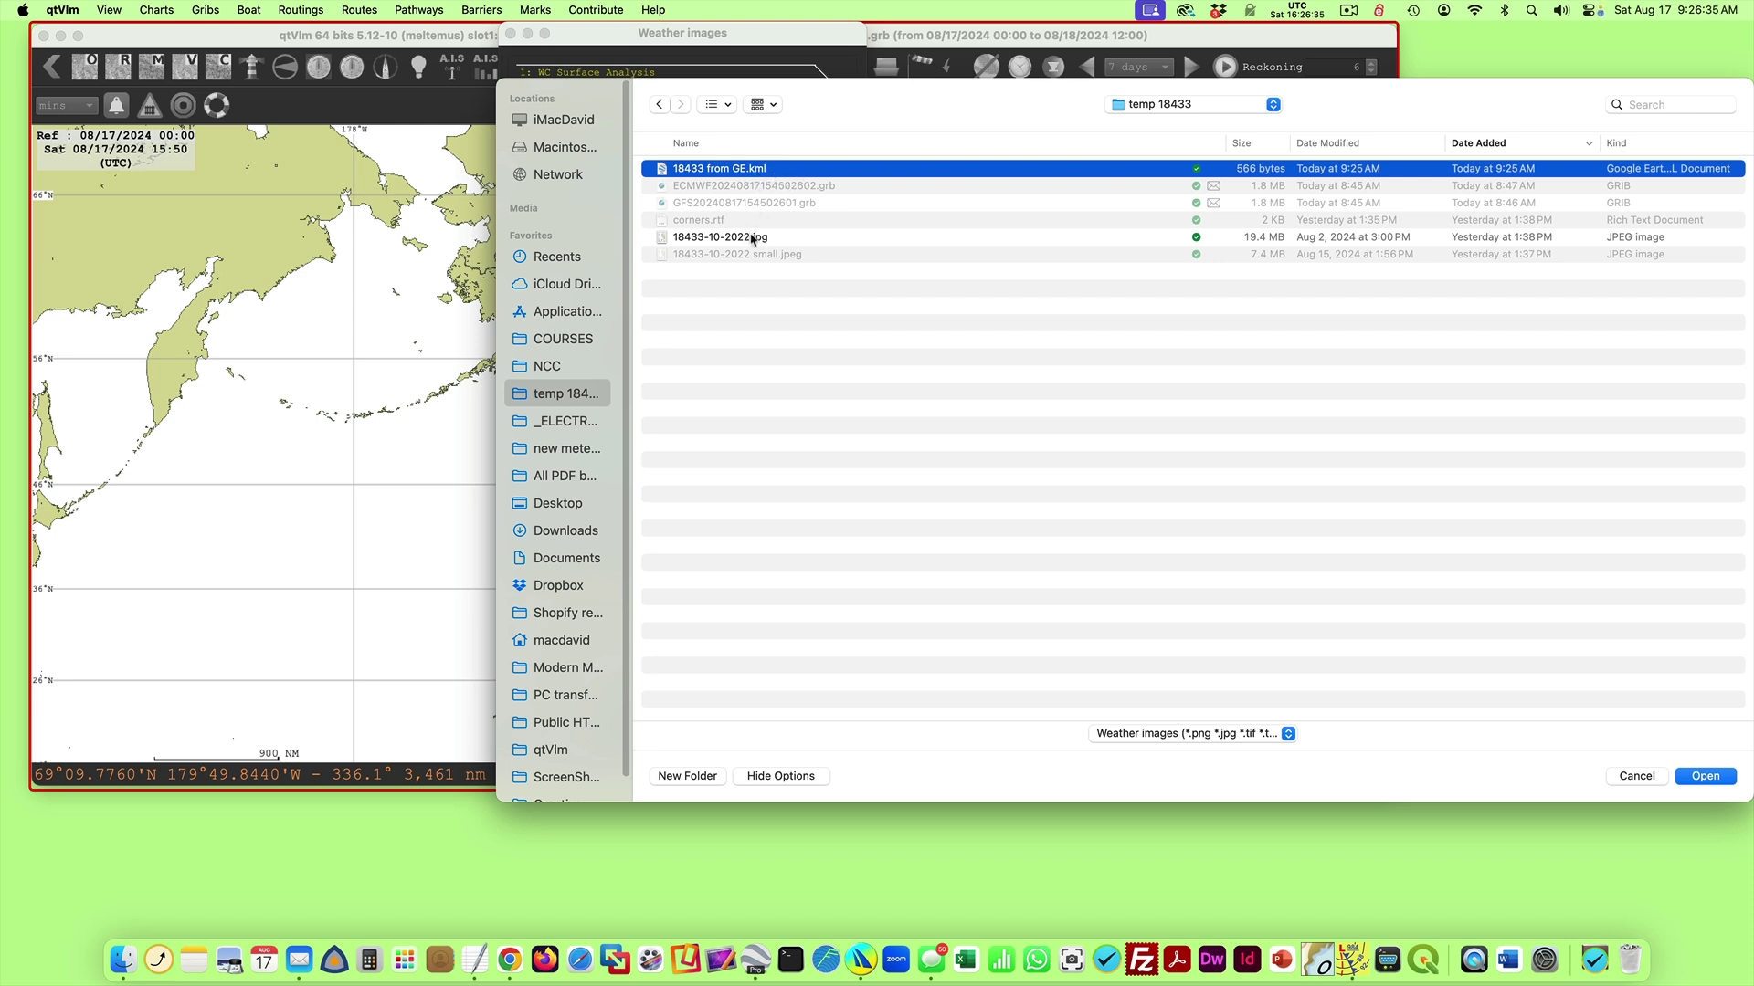
left_click(1706, 778)
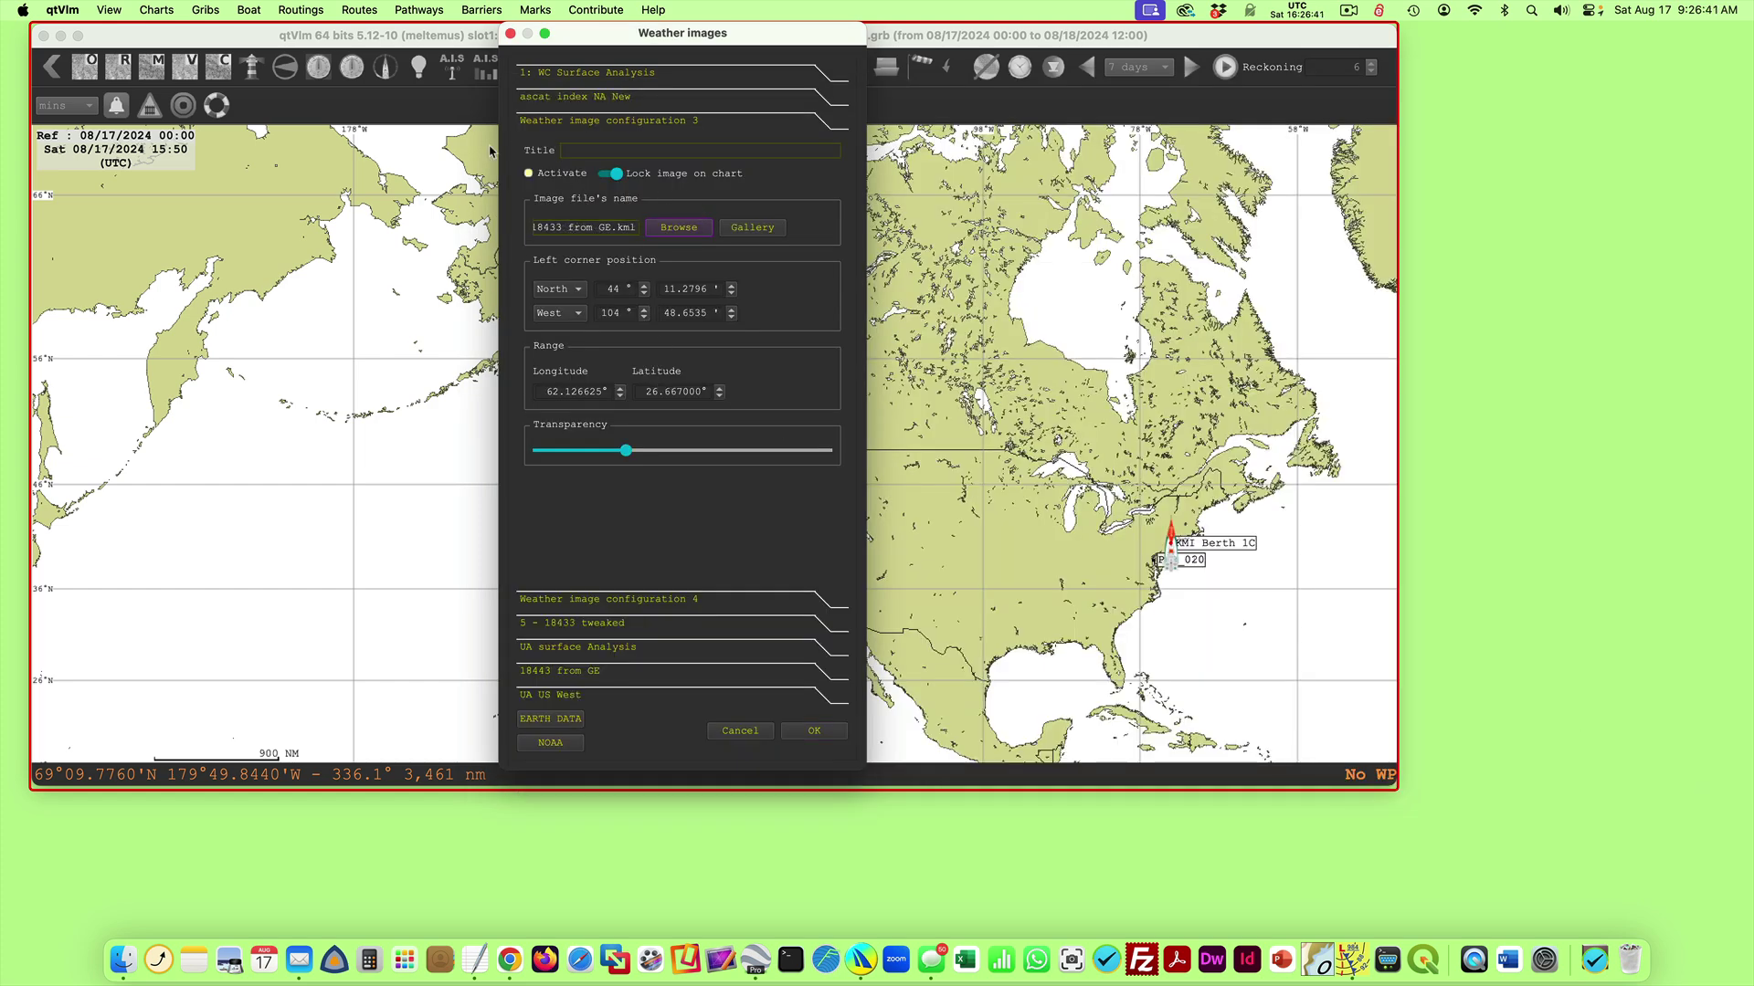
- Title the weather image '18443 from GE', tick Activate, and confirm with OK
left_click(578, 148)
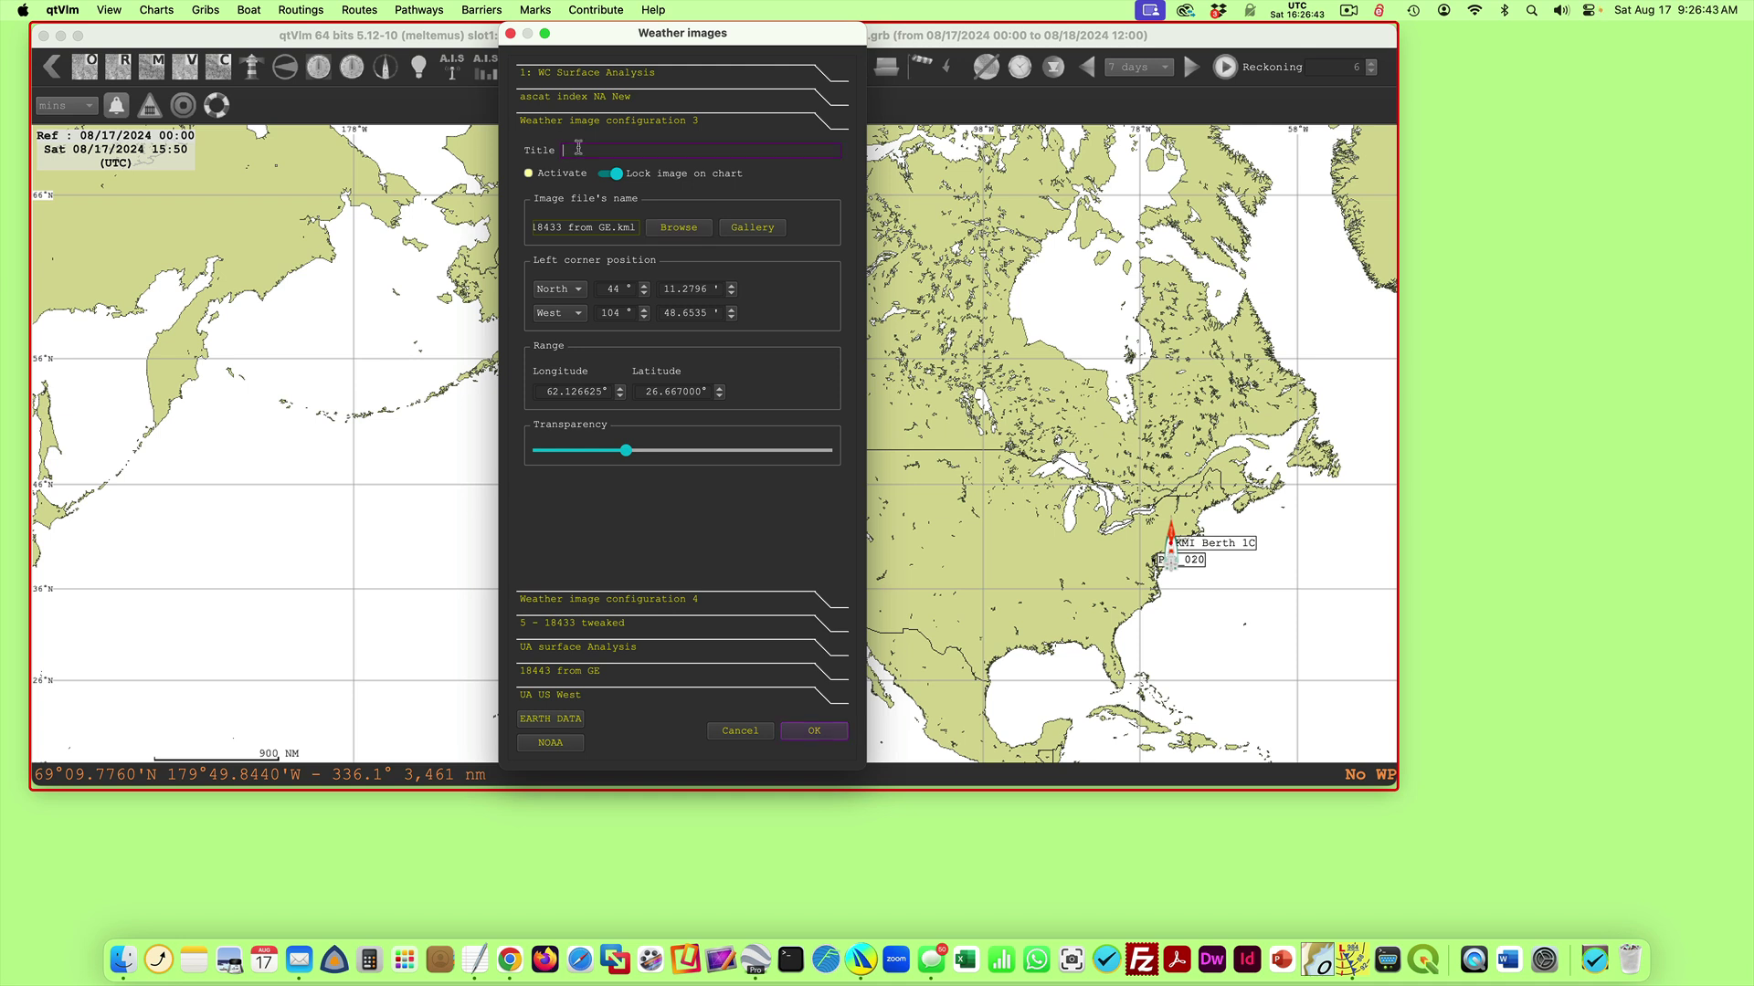
type("18443 from GE")
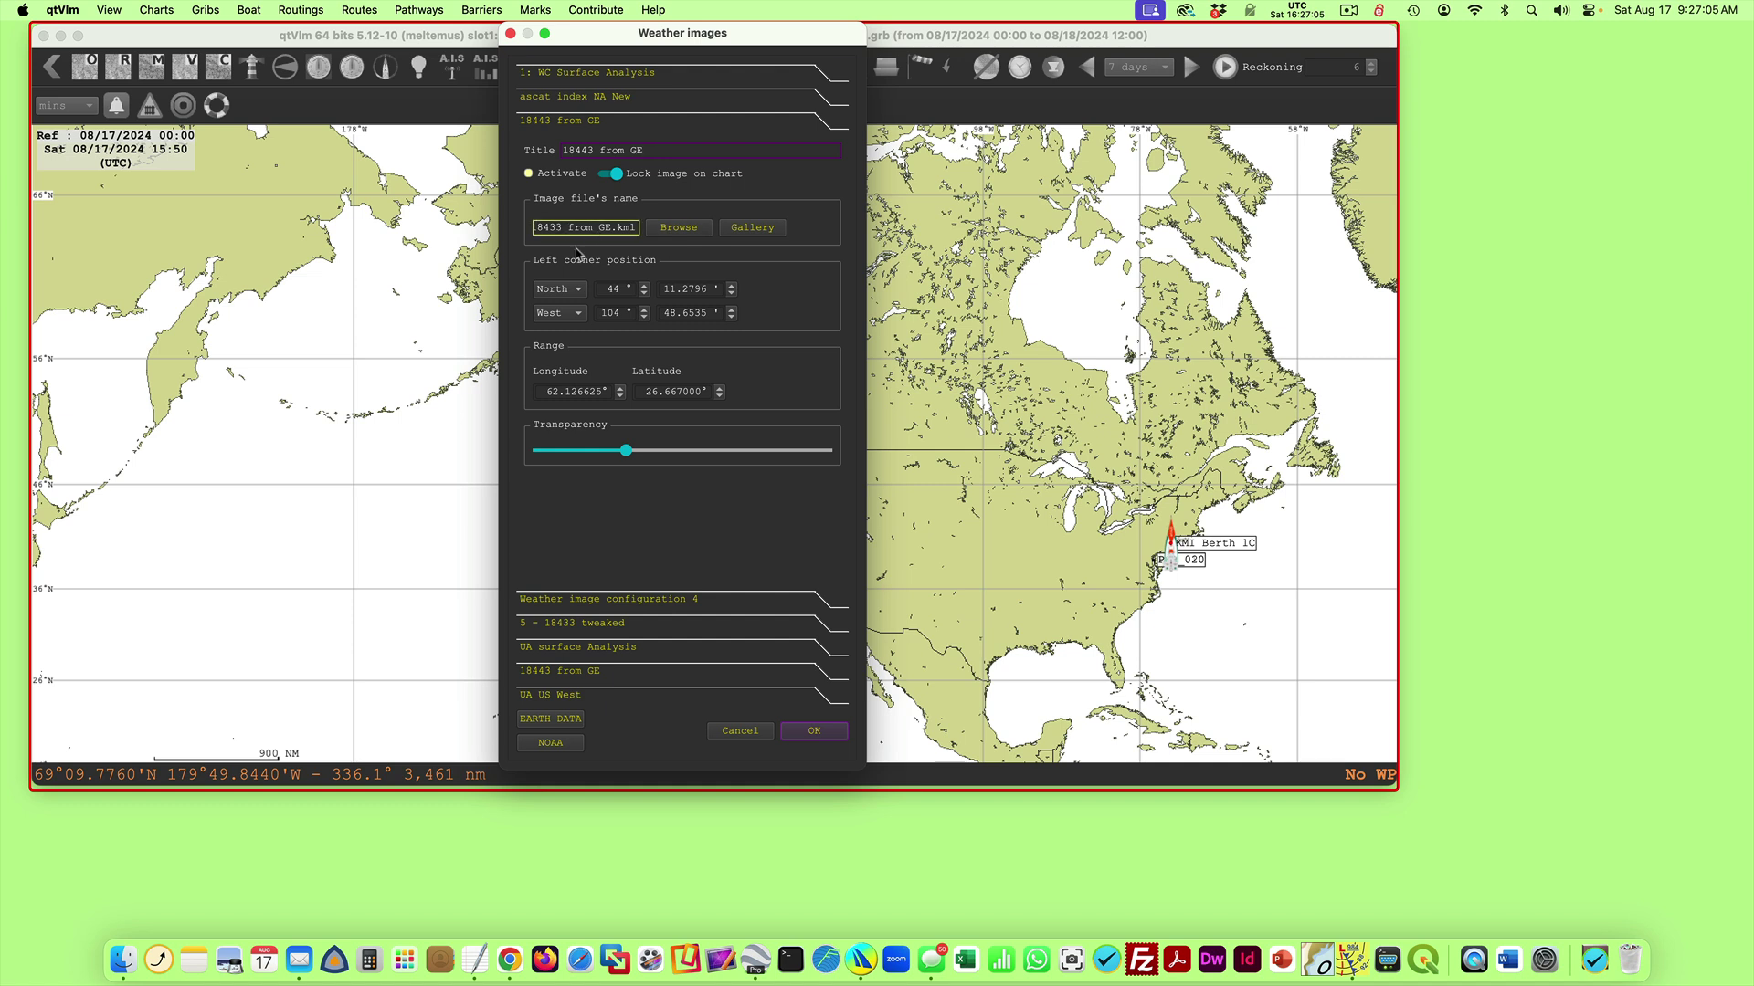
left_click(559, 176)
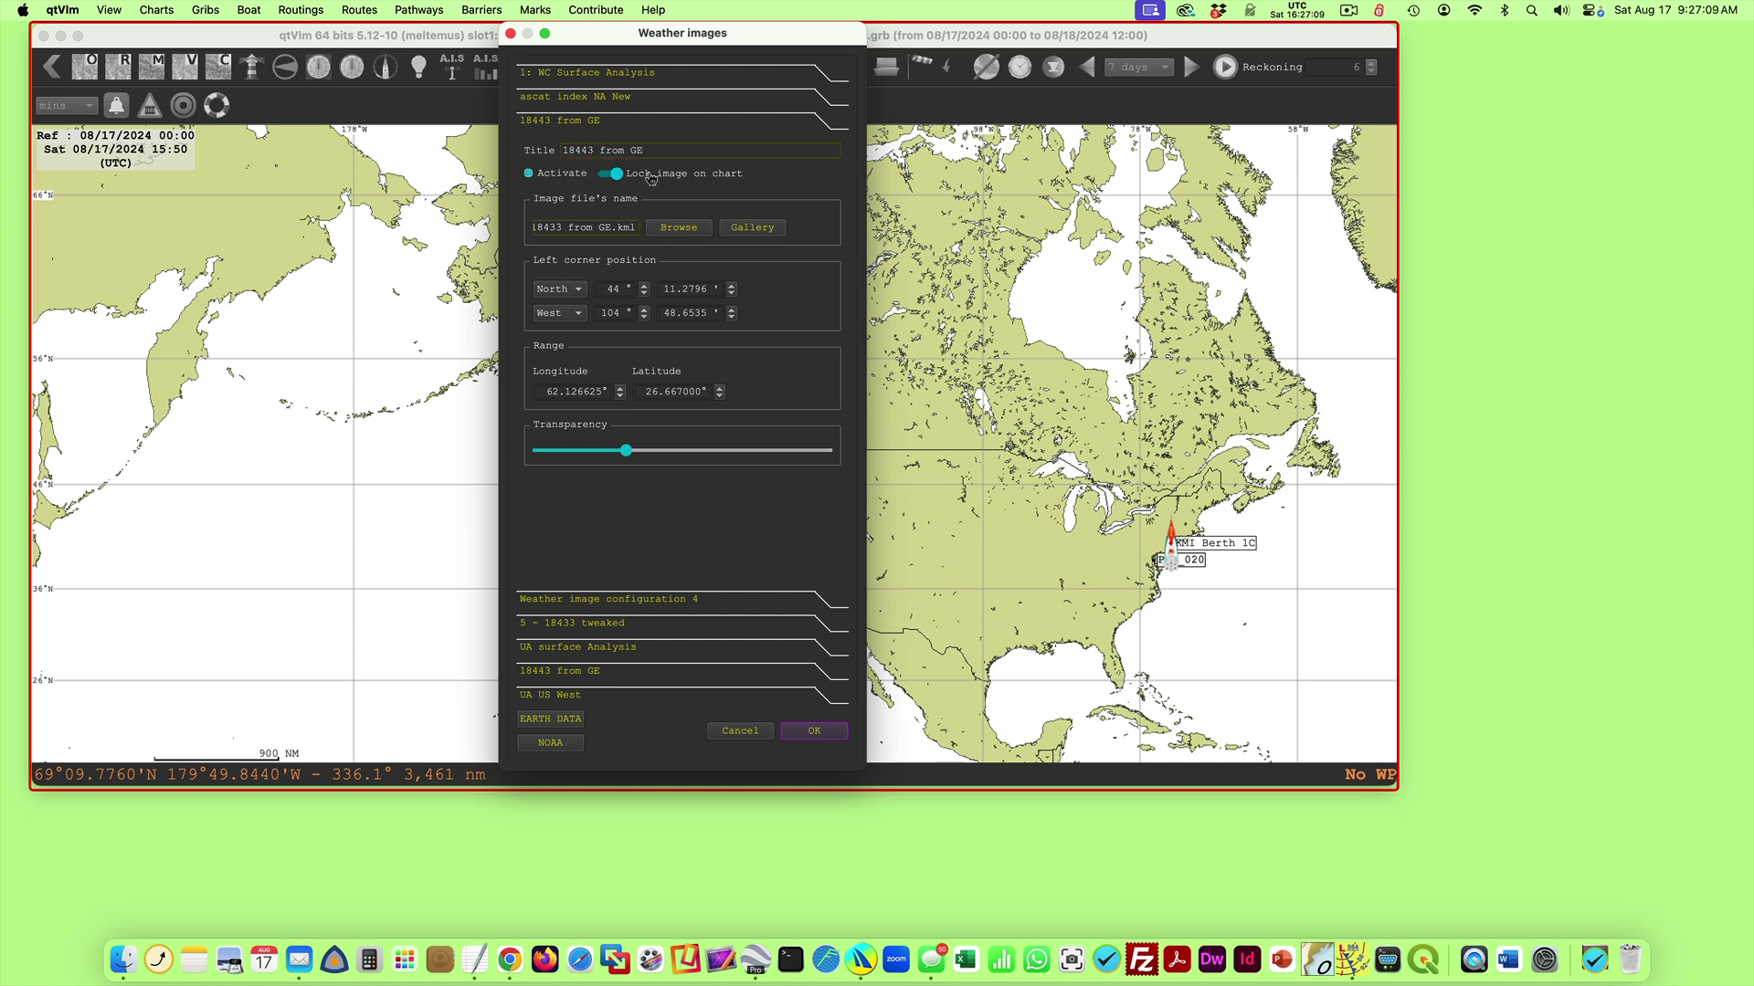
left_click(816, 734)
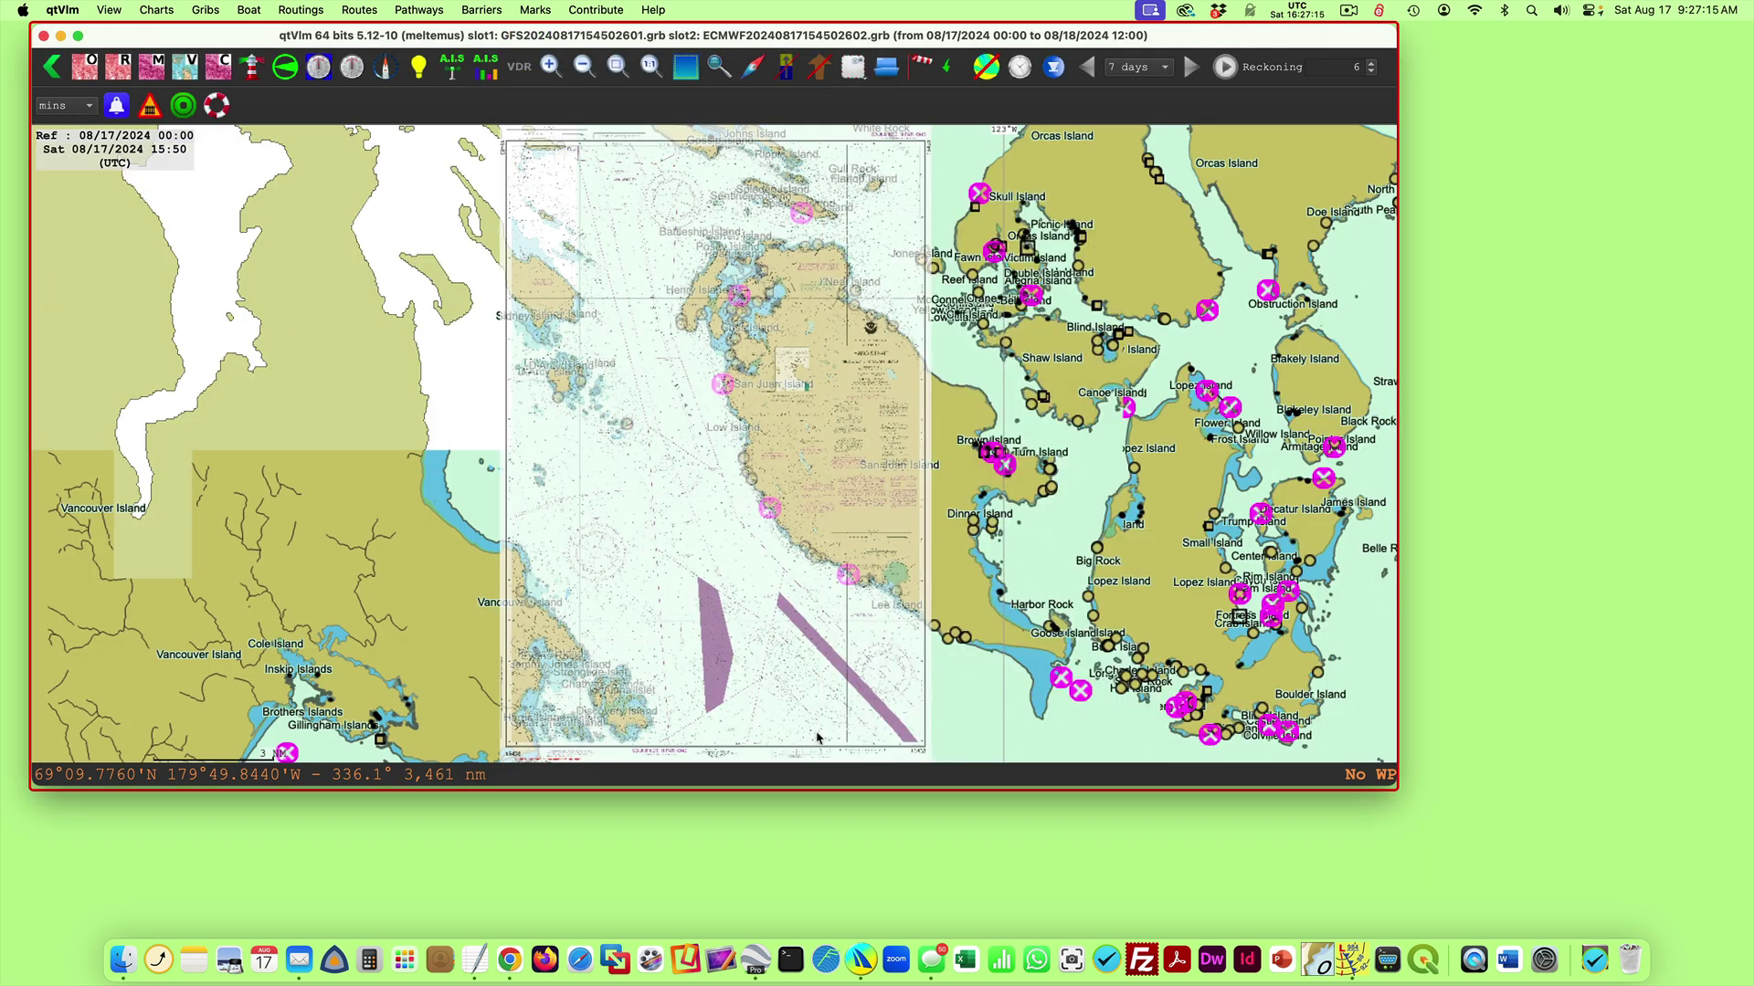
- Zoom and pan the map to inspect the chart overlay across Haro Strait
scroll(817, 738, "down", 1)
left_click_drag(845, 682, 845, 638)
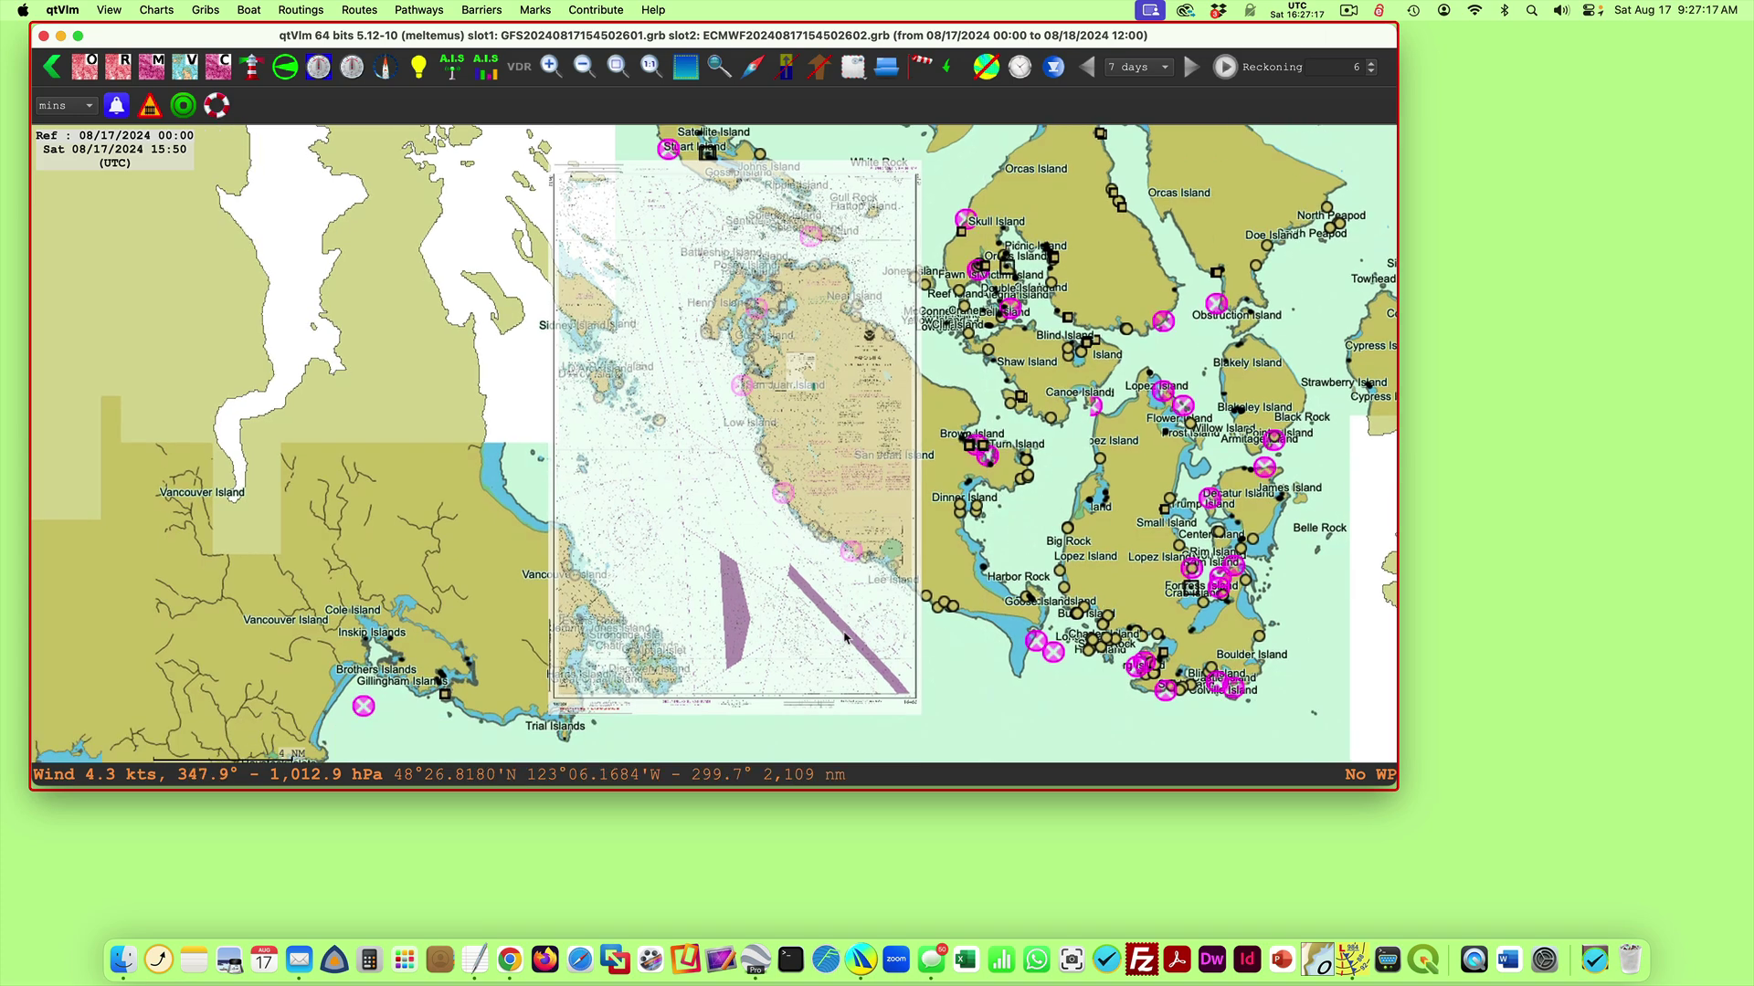
scroll(831, 567, "up", 2)
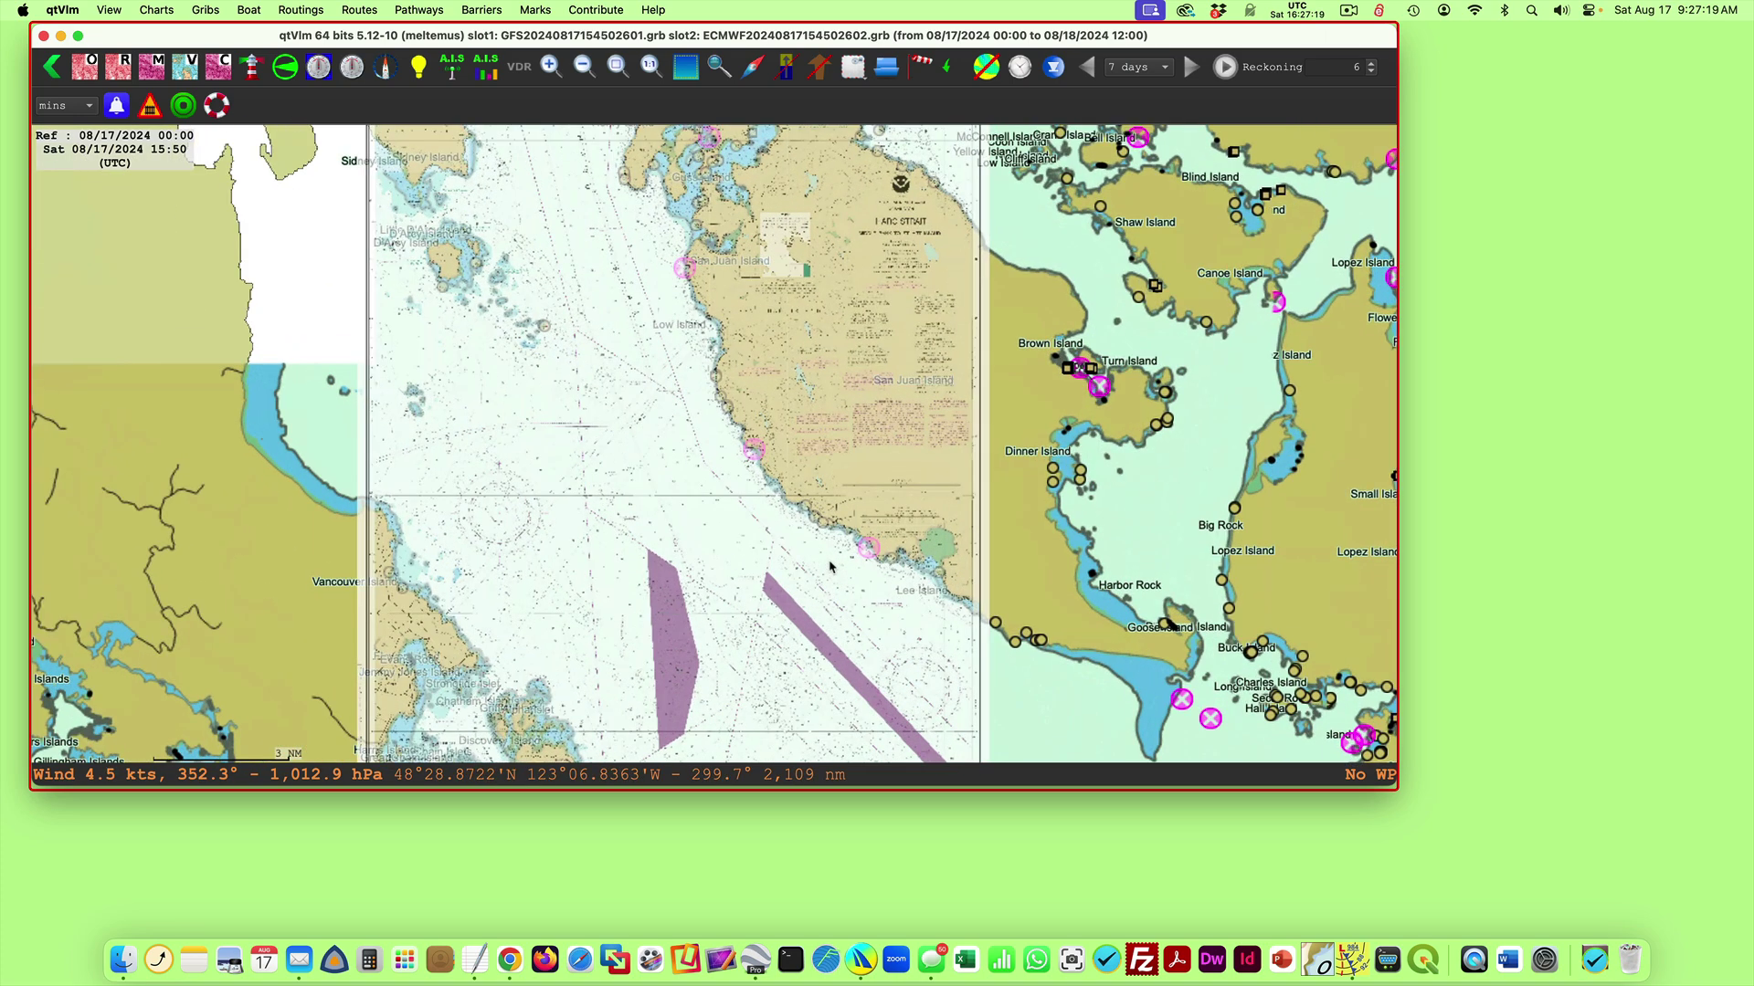
scroll(830, 567, "up", 1)
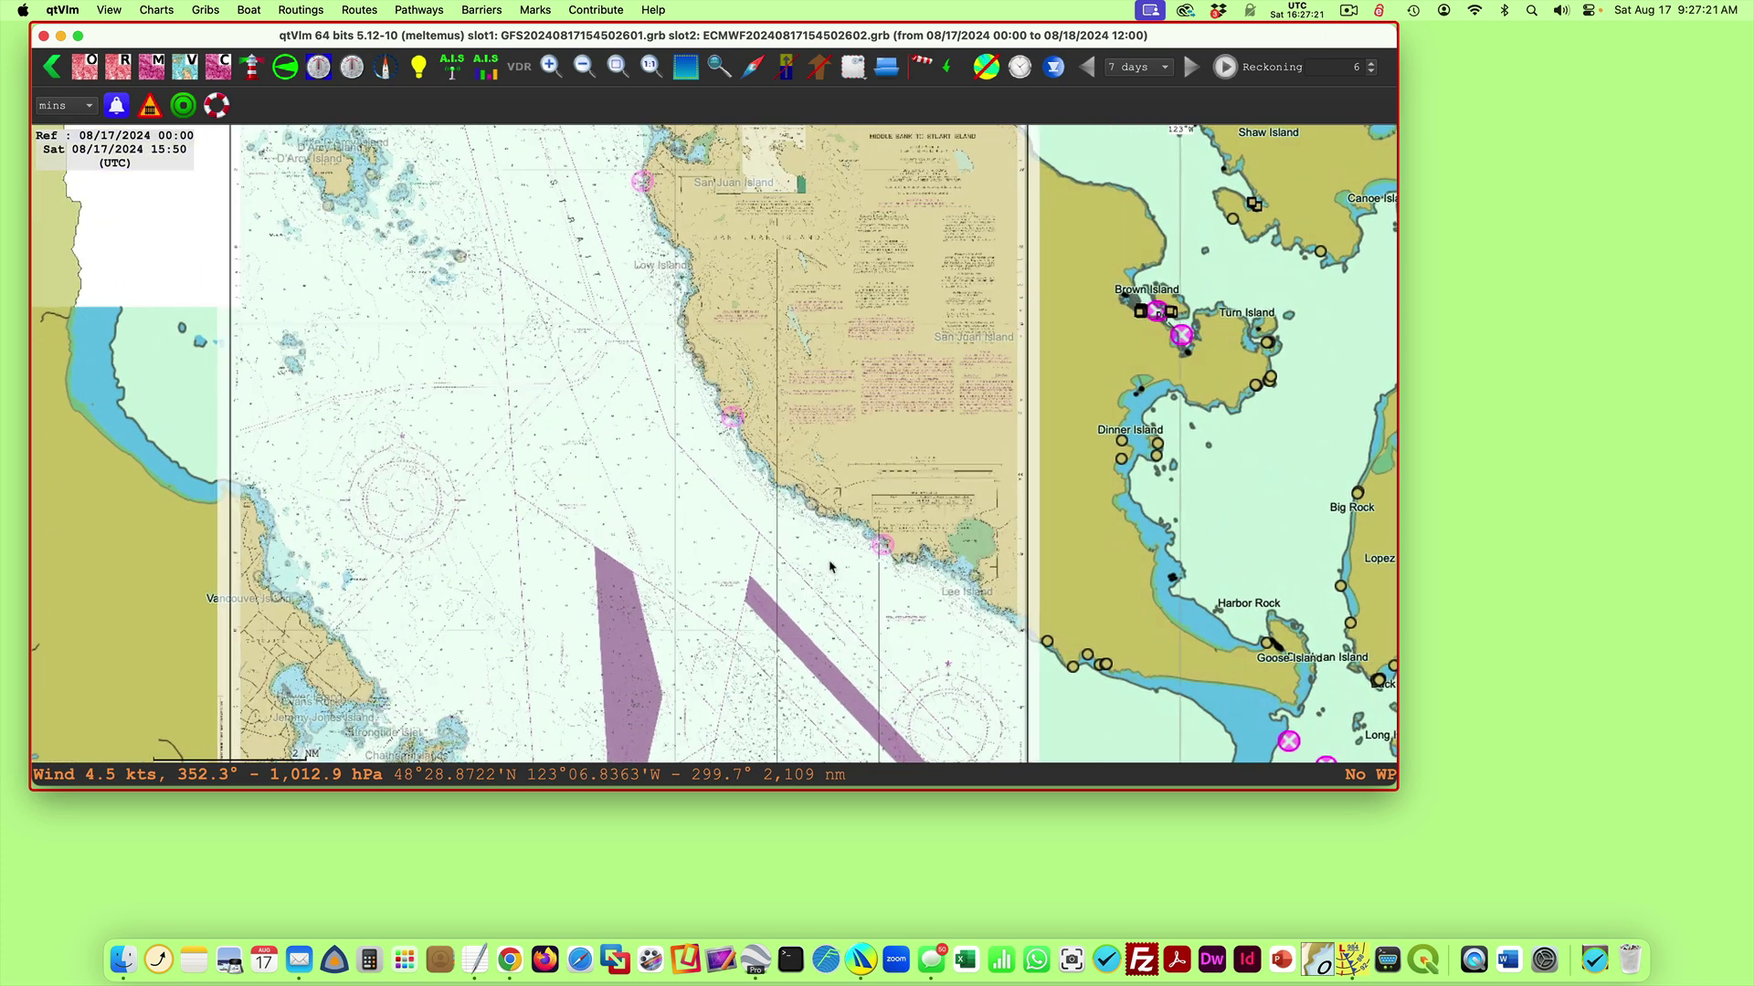
scroll(830, 567, "down", 4)
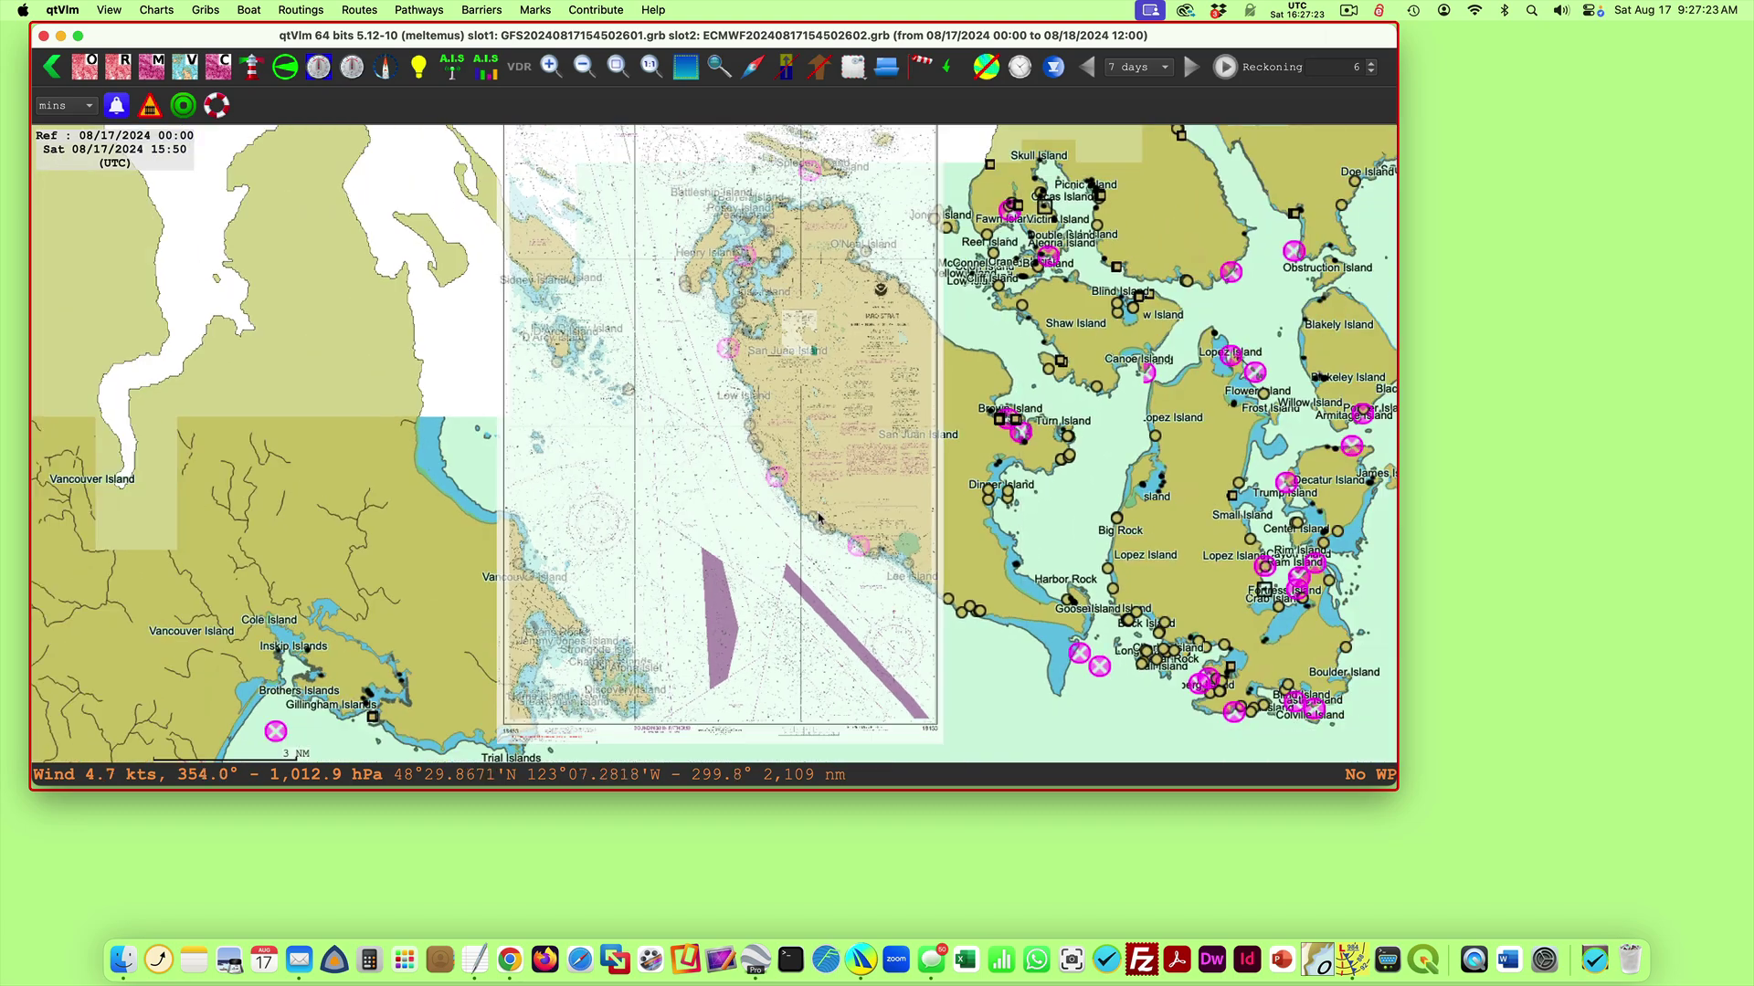
scroll(803, 507, "down", 2)
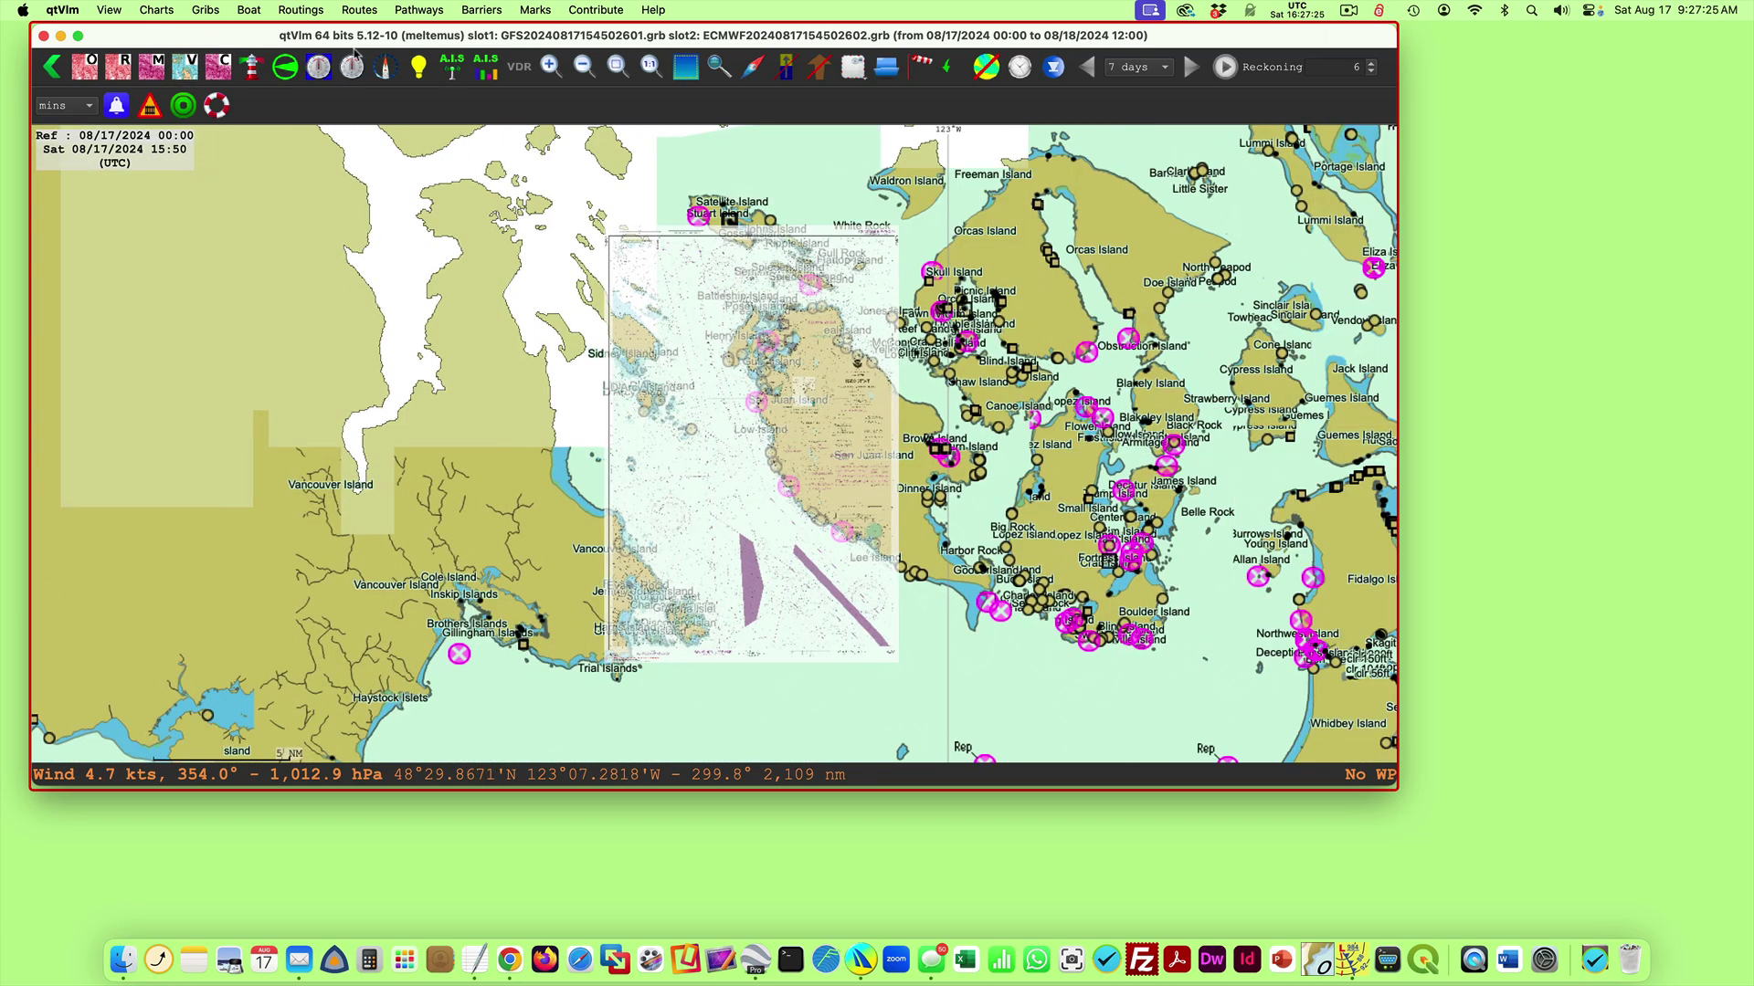
scroll(381, 283, "up", 2)
scroll(388, 310, "down", 1)
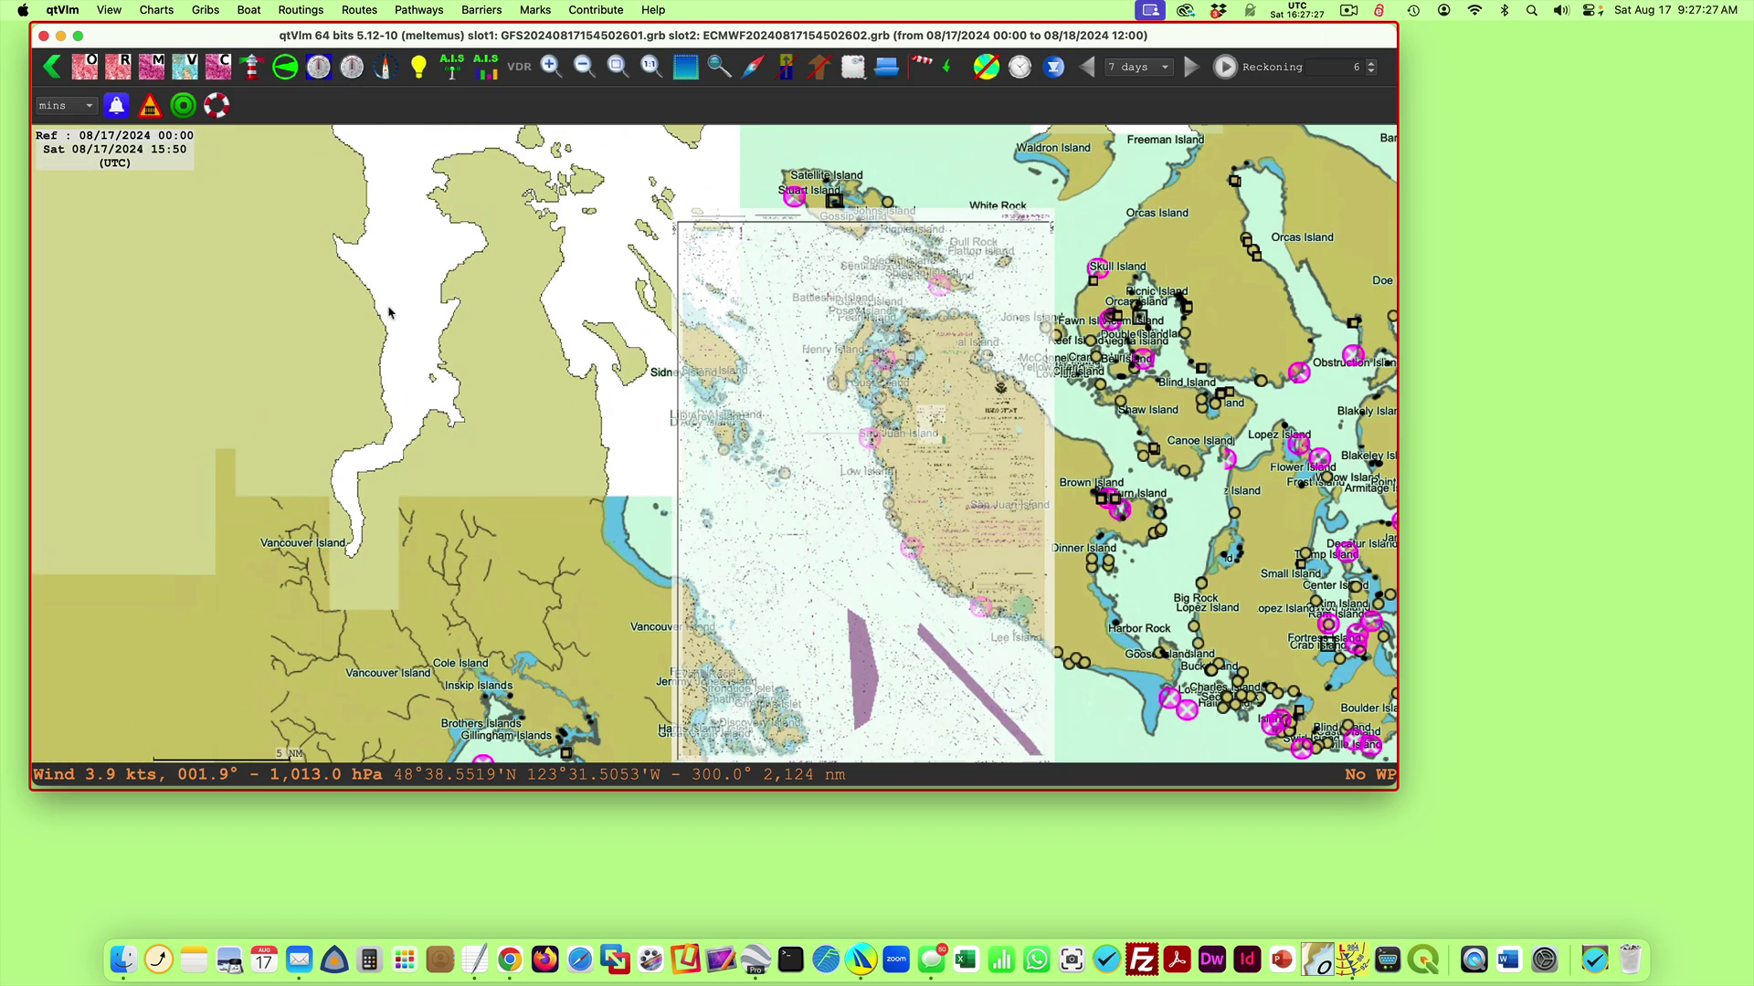
scroll(384, 358, "right", 3)
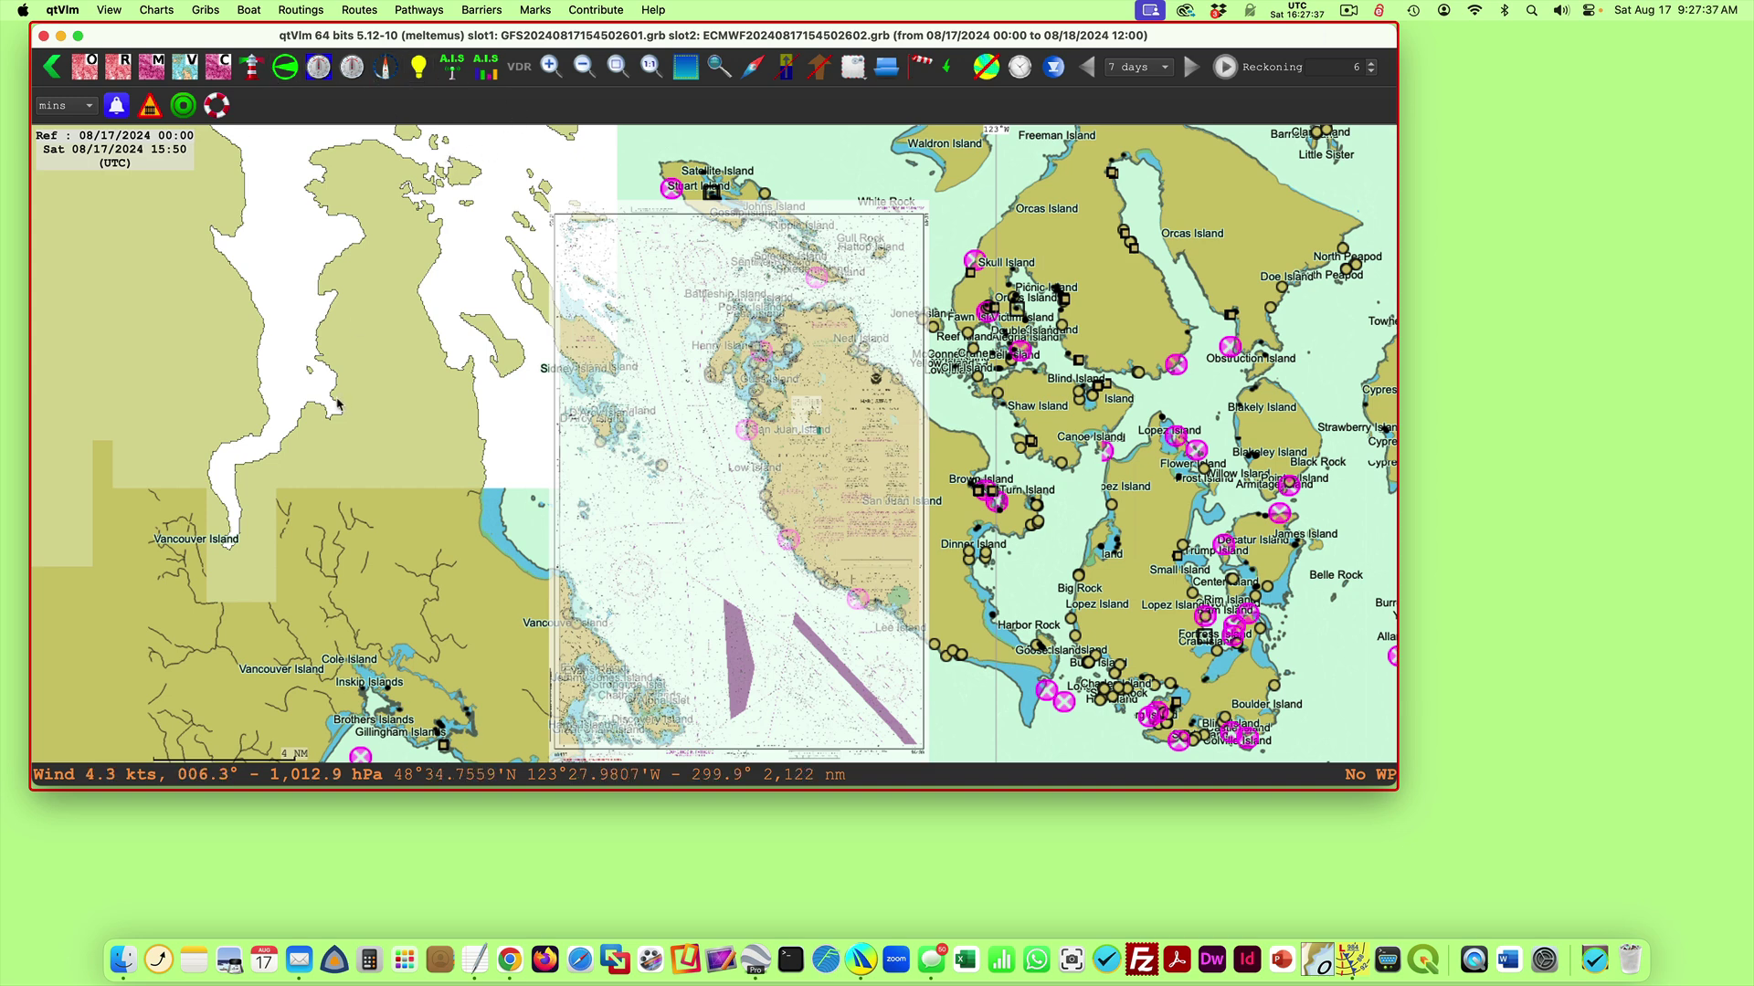
- Set the chart overlay's transparency fully to the left so it is opaque
left_click(205, 10)
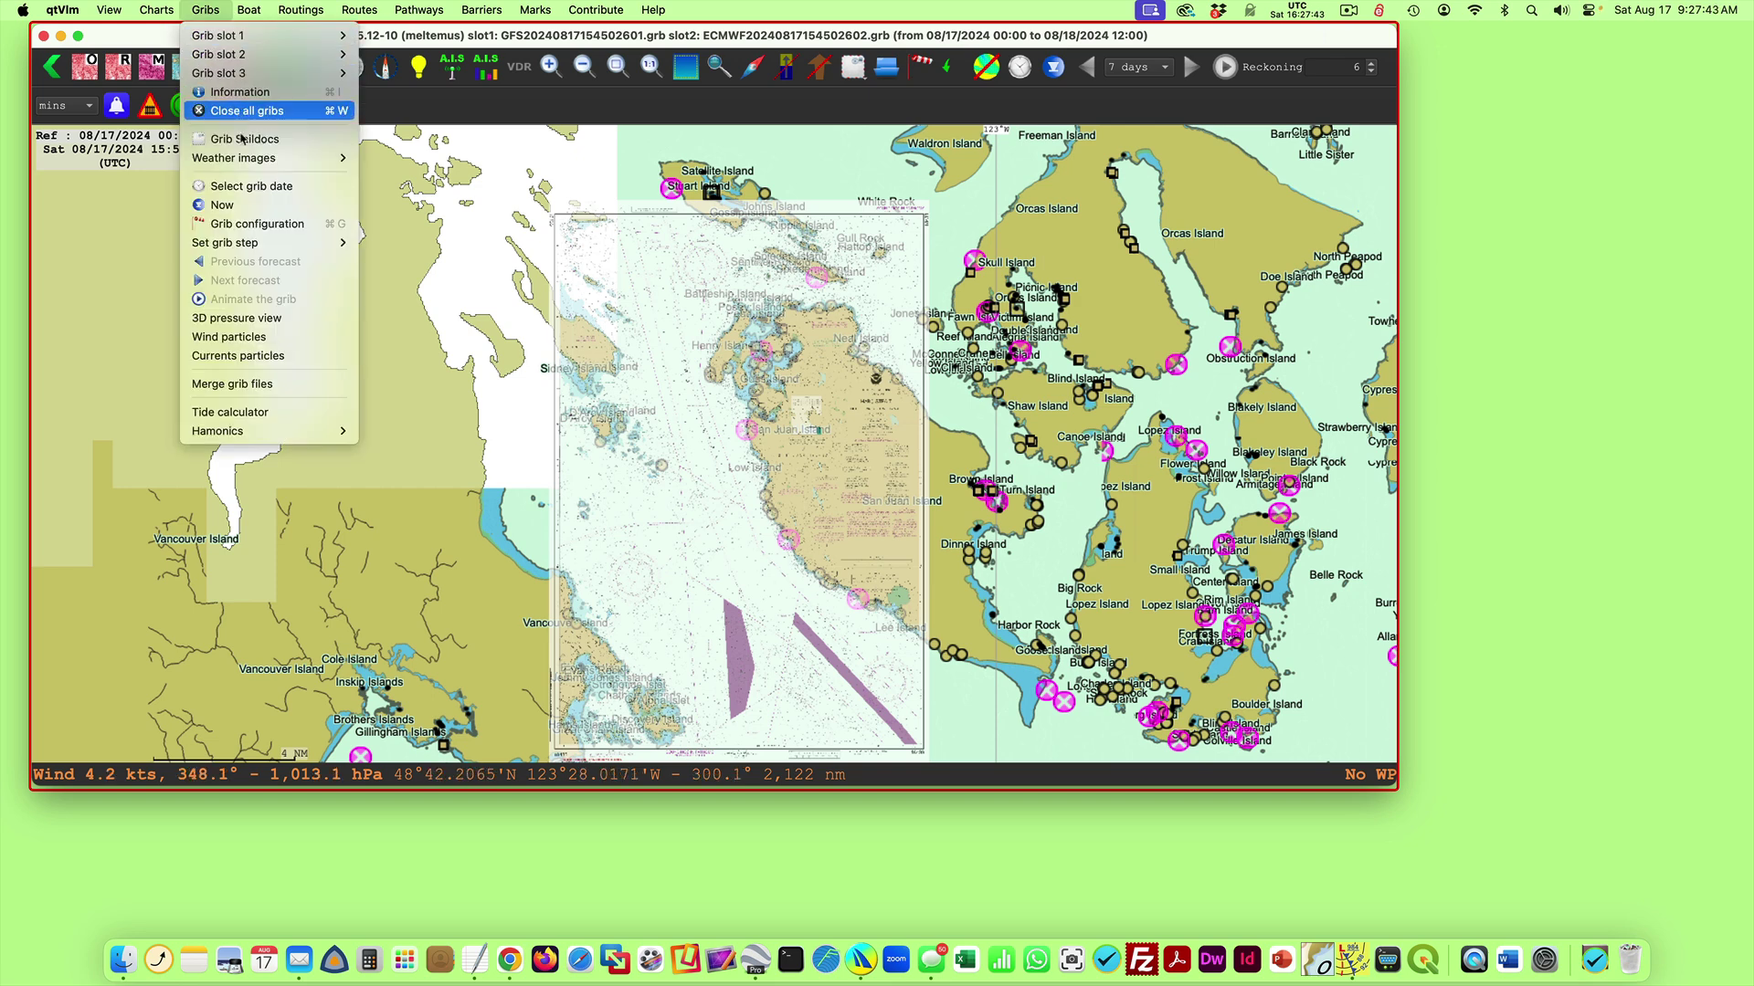
mouse_move(247, 159)
left_click(387, 160)
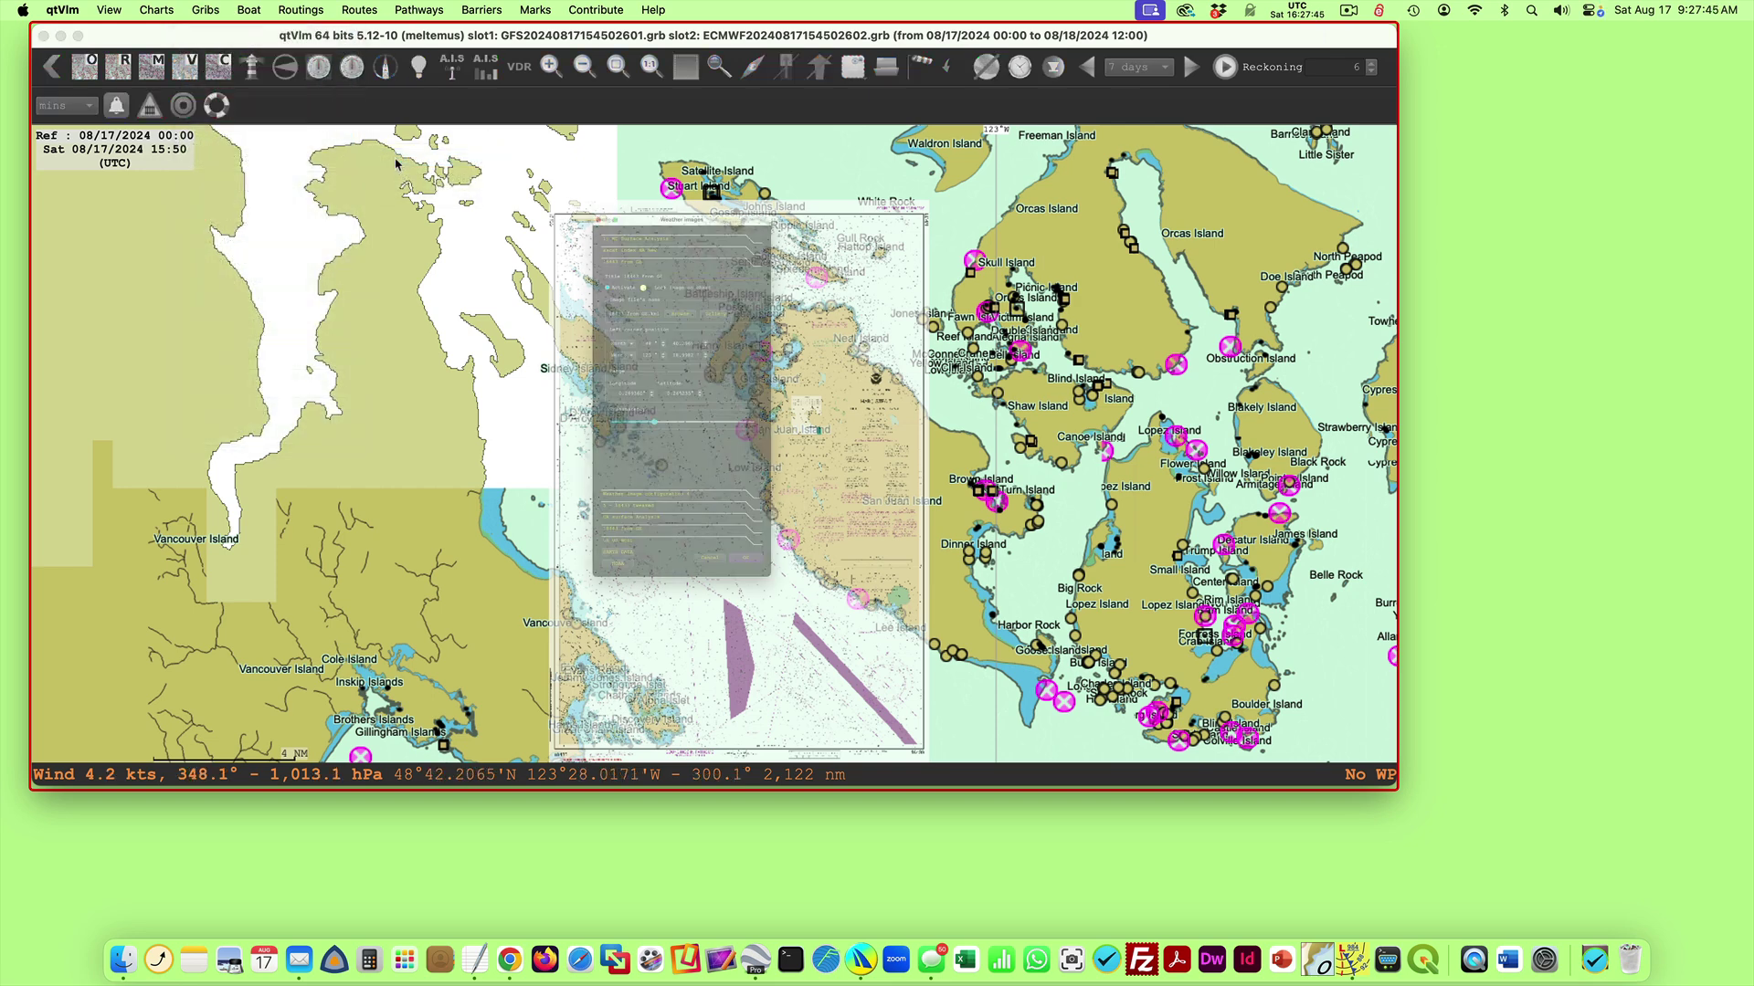
left_click_drag(628, 451, 513, 457)
left_click(812, 732)
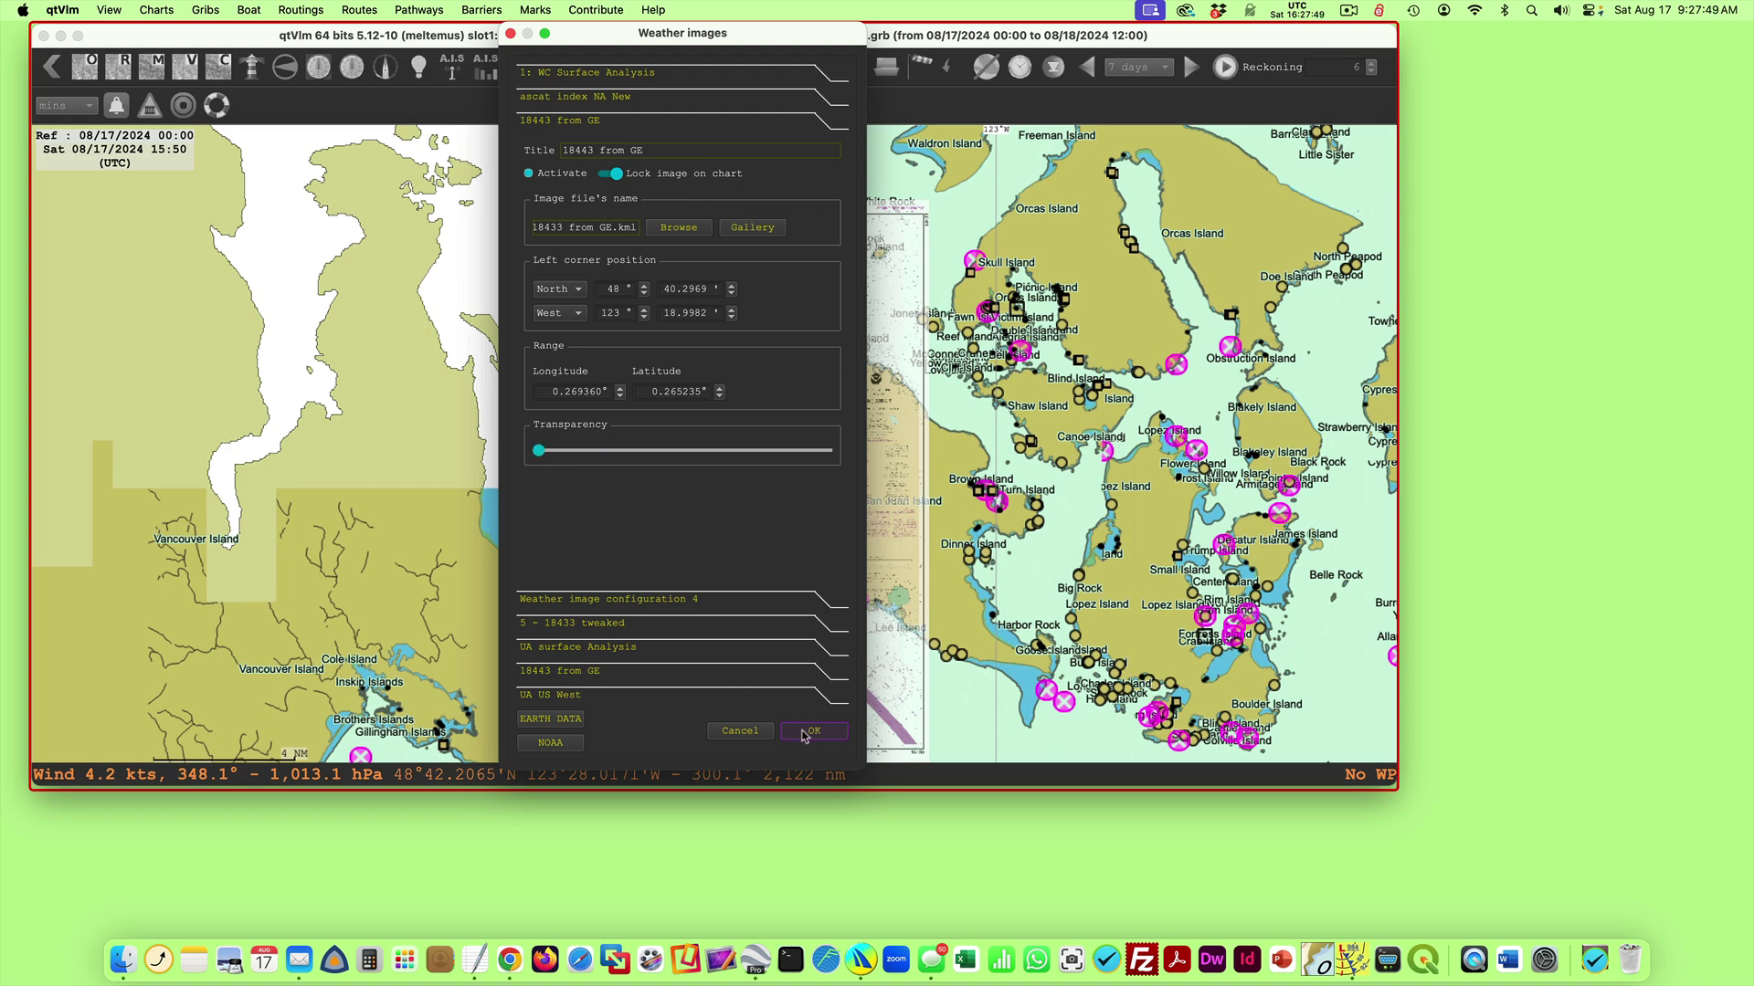
- Zoom and pan across the chart to inspect its soundings and 18433 title block
scroll(751, 574, "up", 5)
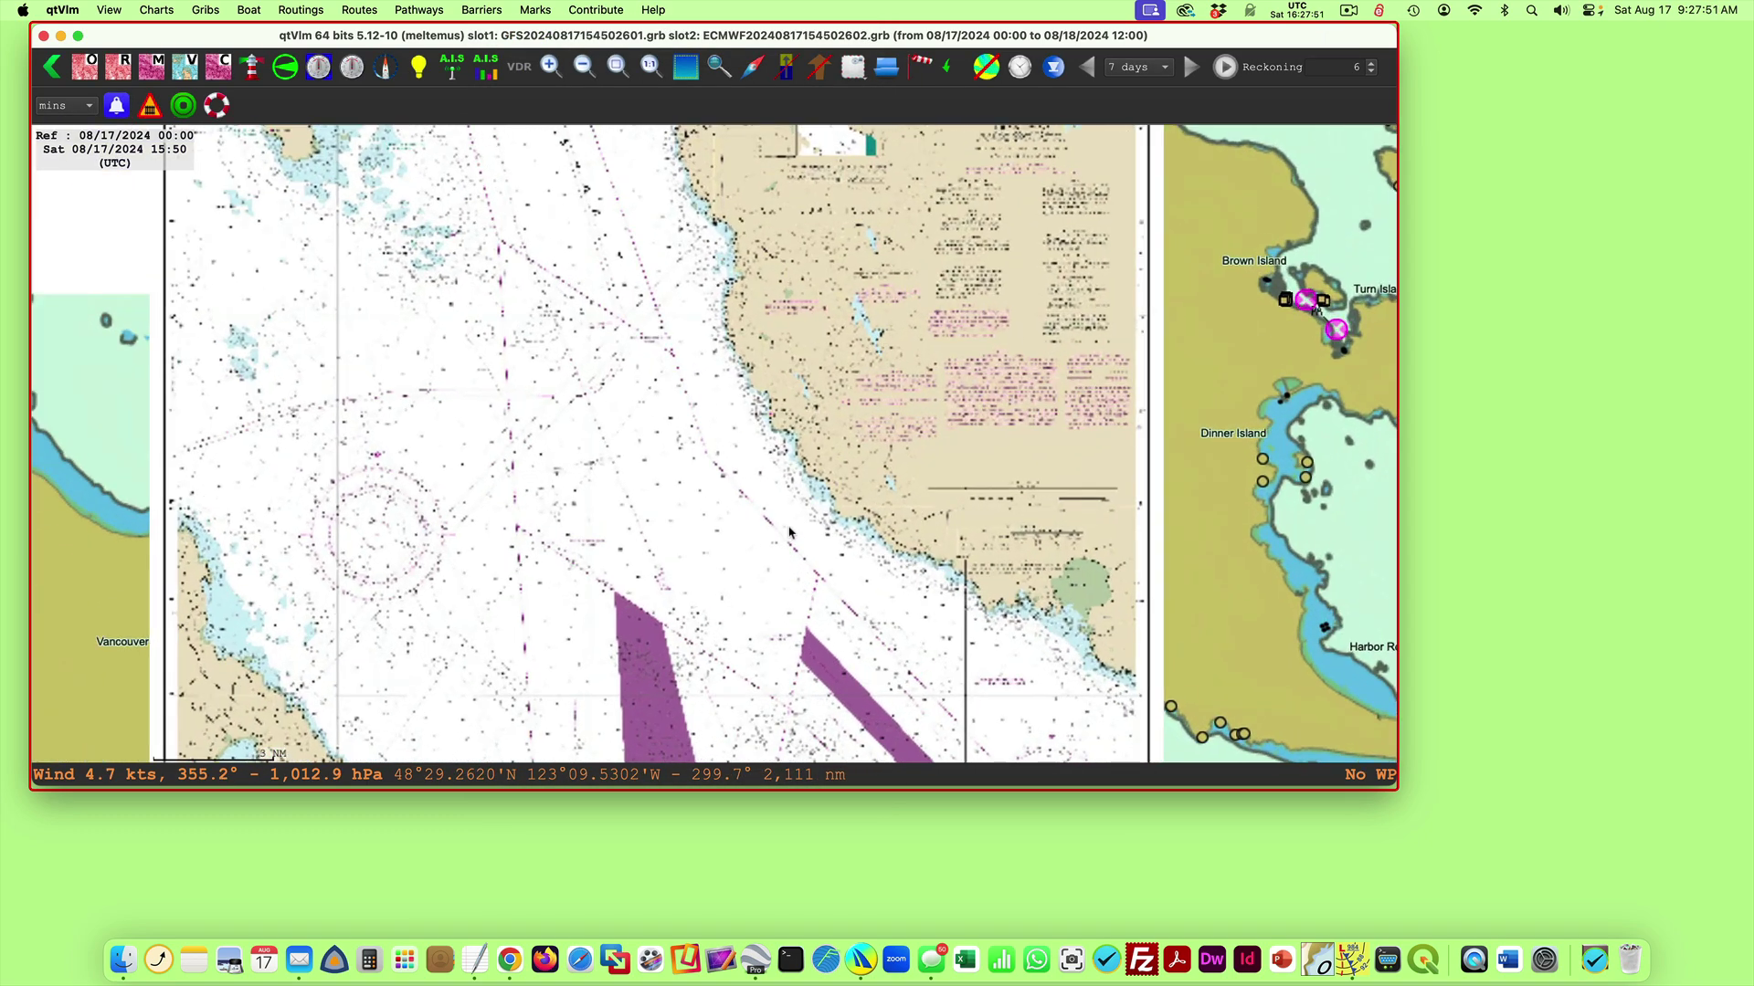
scroll(800, 523, "up", 3)
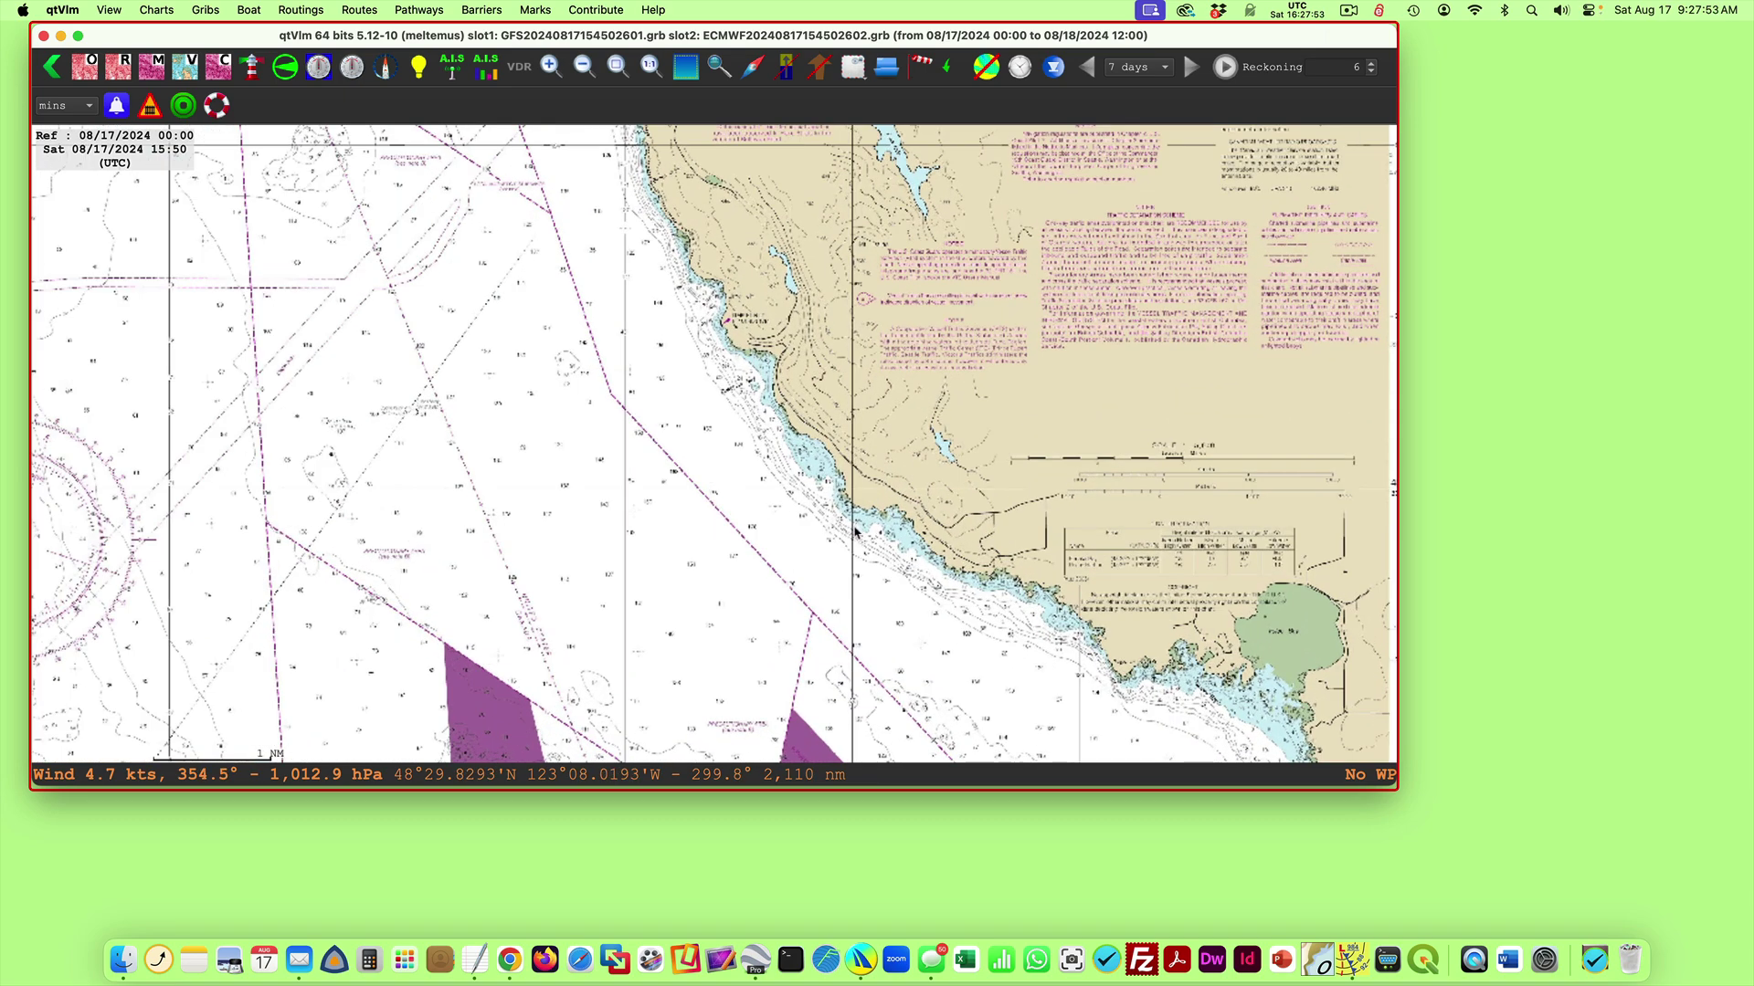
scroll(896, 548, "up", 2)
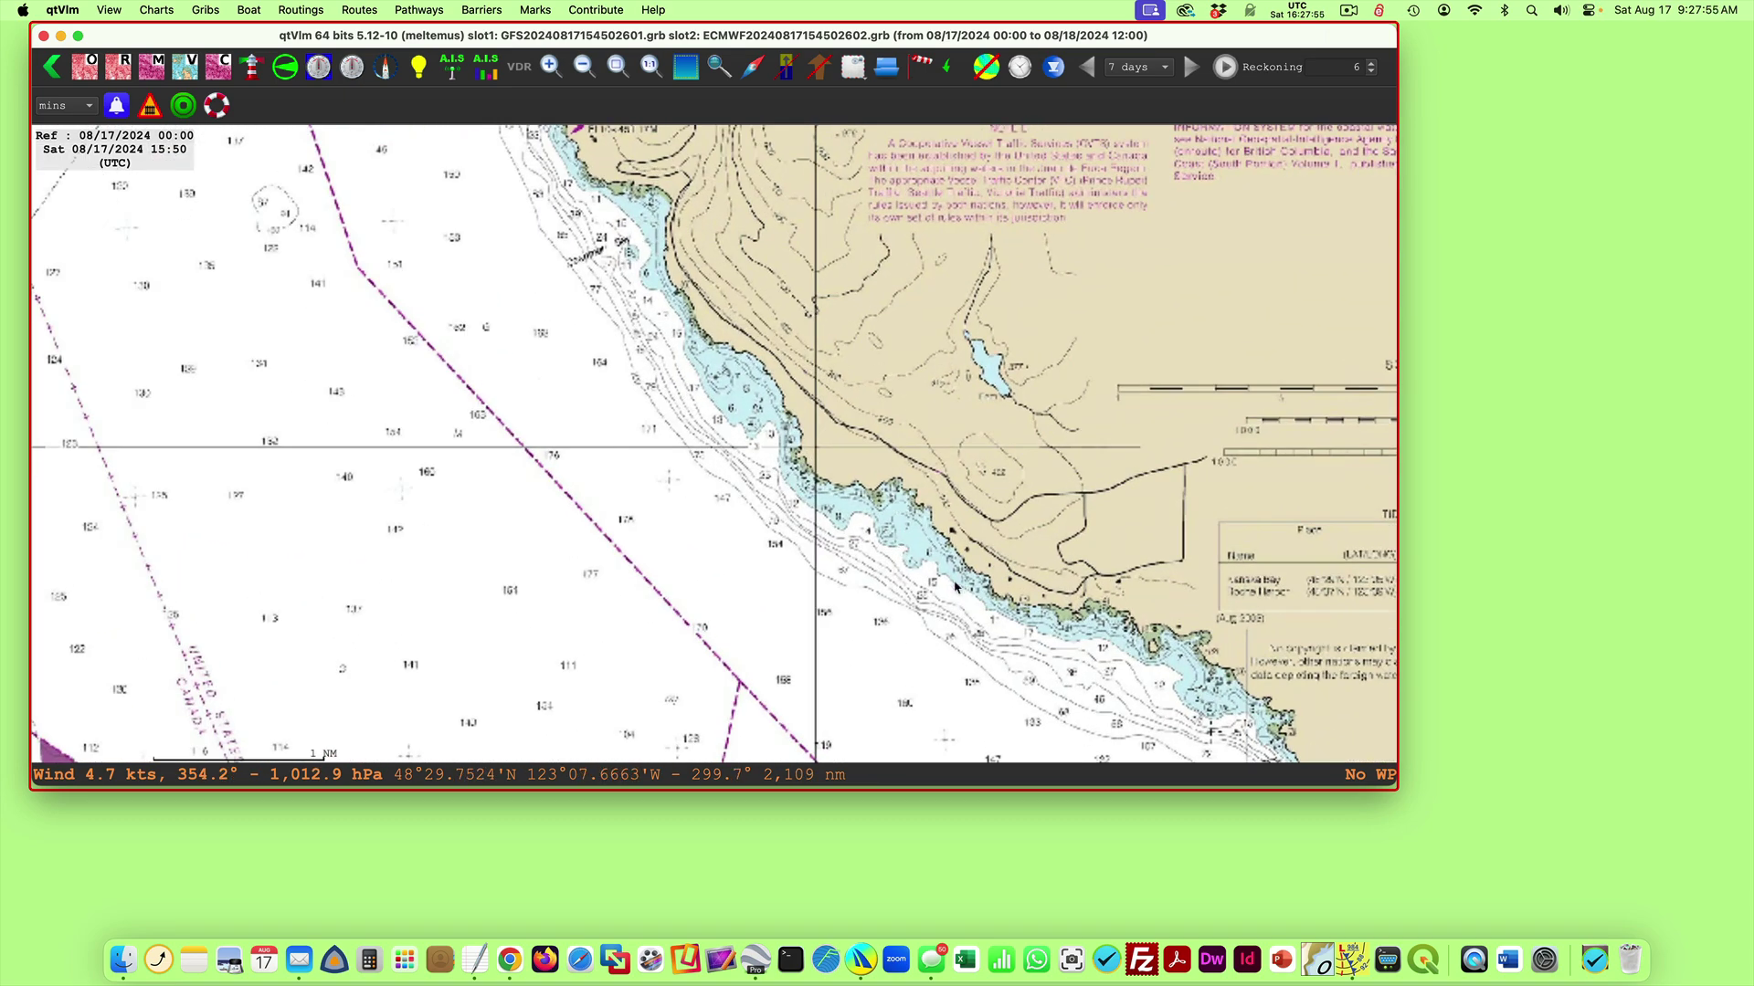
left_click_drag(1064, 680, 1069, 471)
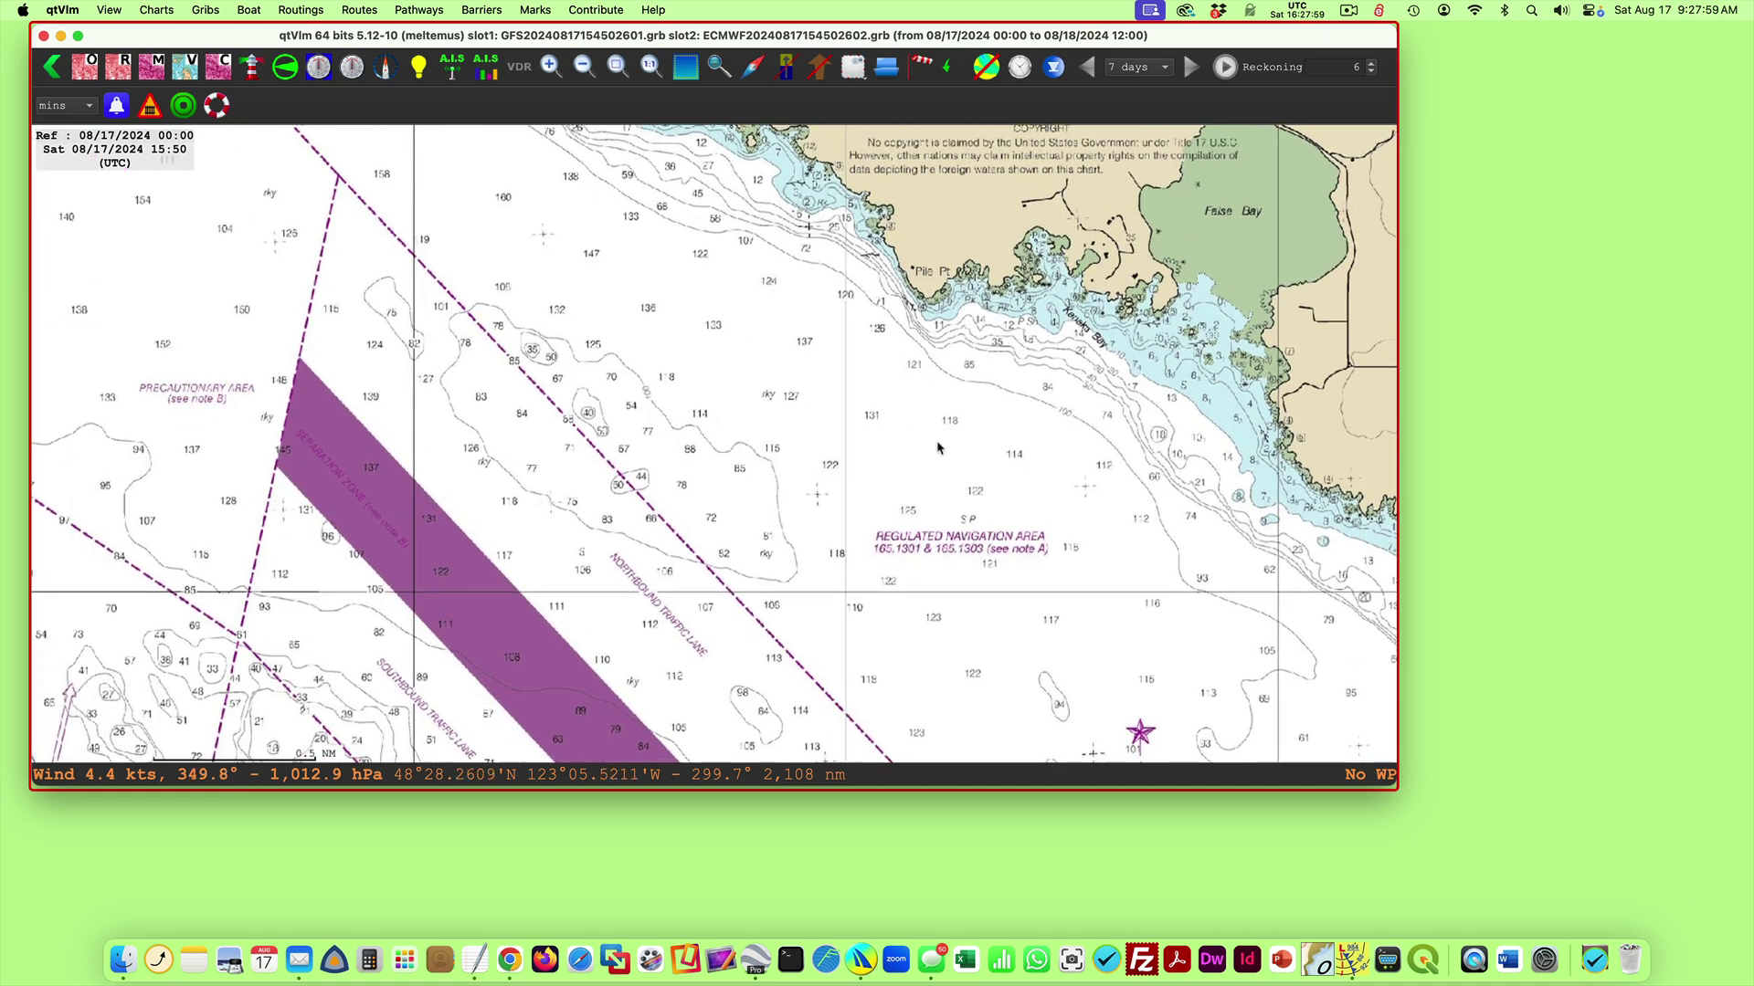
left_click_drag(867, 580, 859, 473)
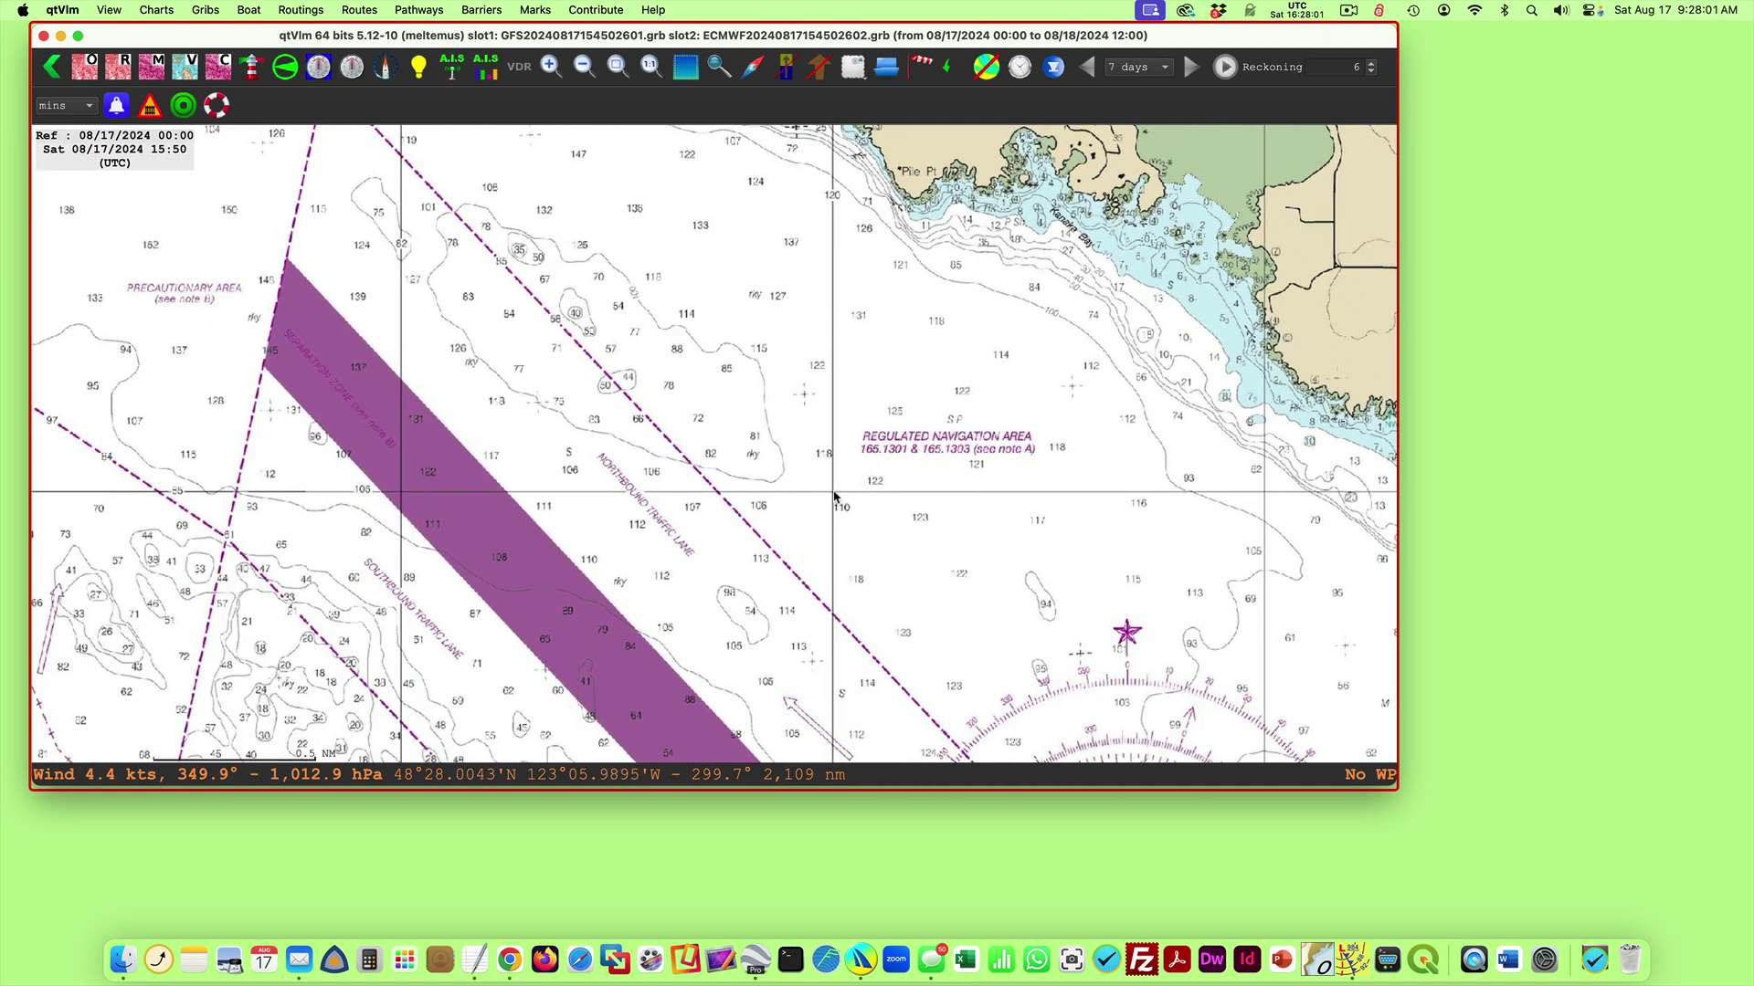
scroll(895, 539, "down", 3)
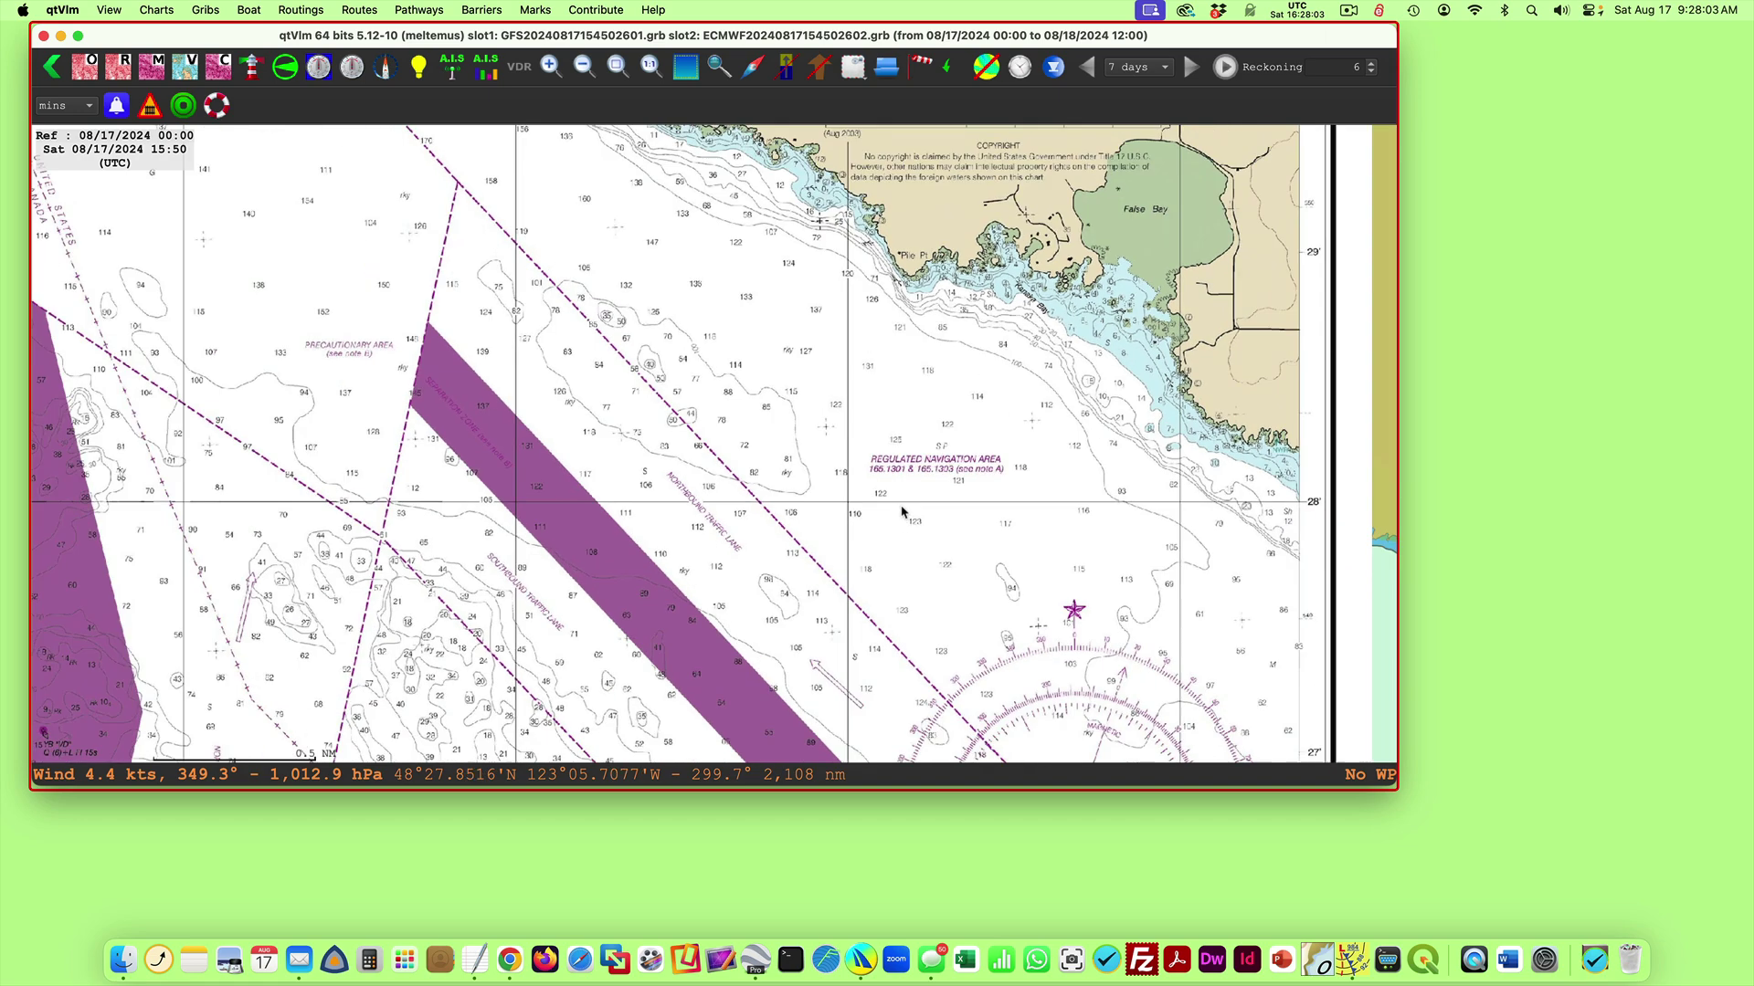
left_click_drag(969, 462, 932, 243)
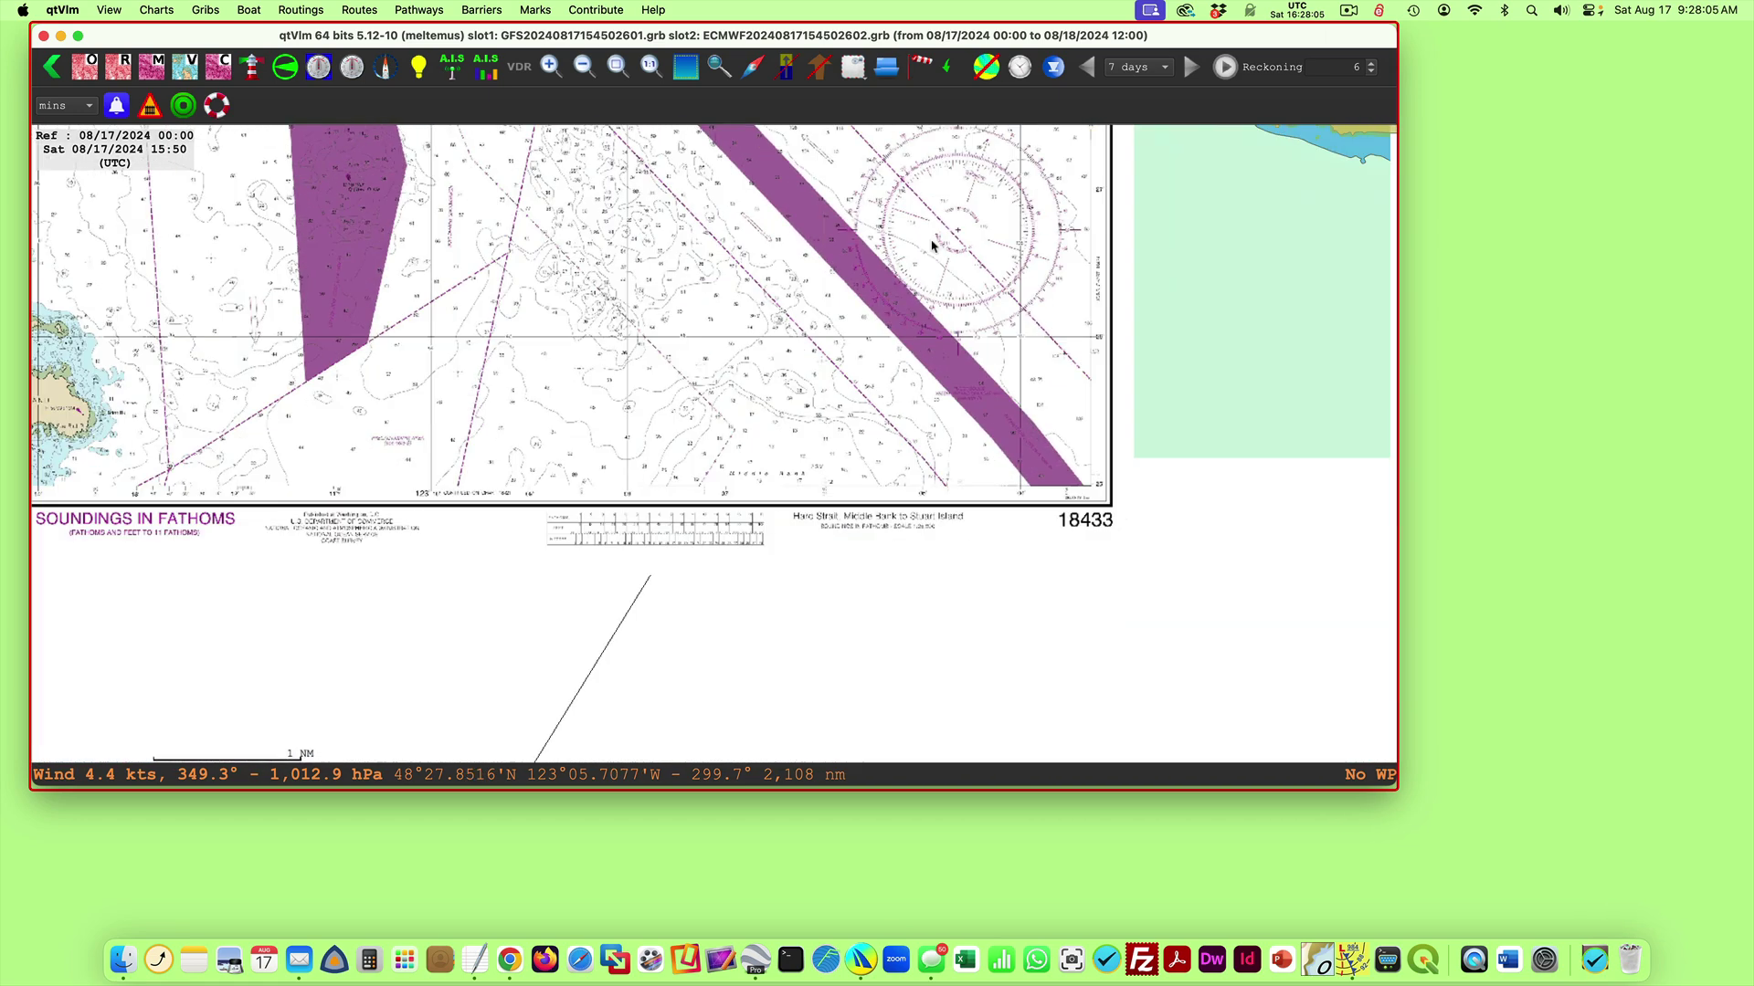
scroll(1032, 351, "up", 3)
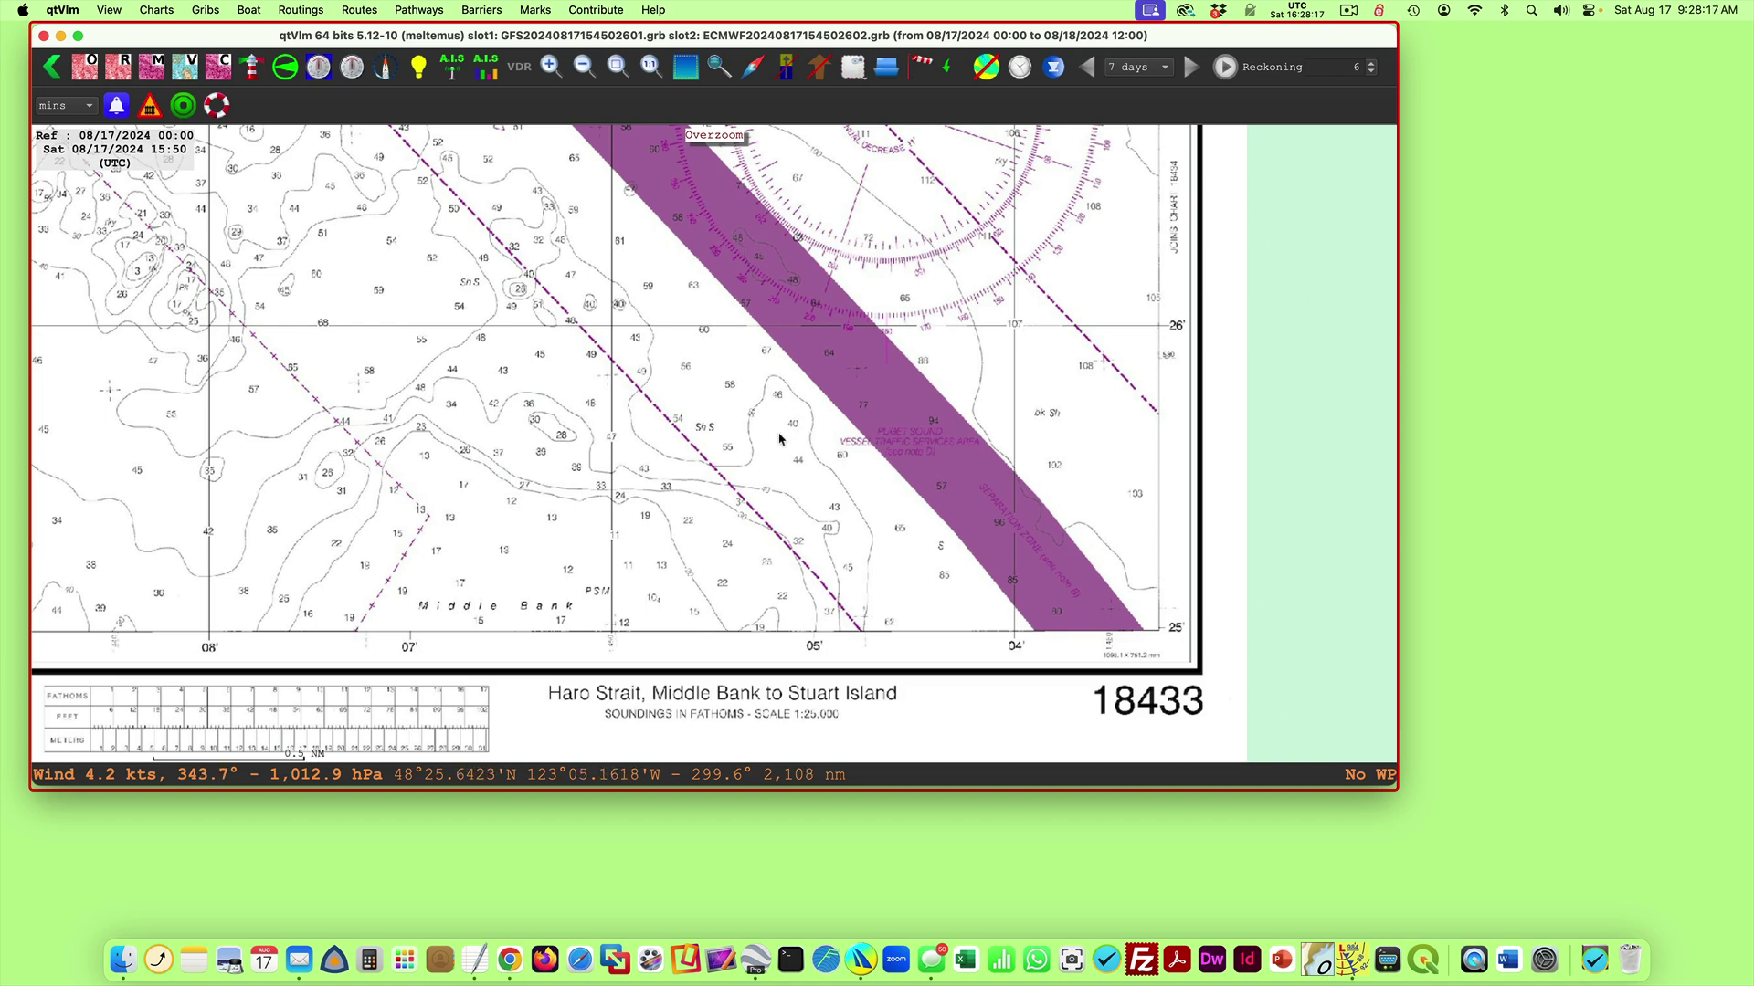
scroll(783, 439, "down", 3)
scroll(959, 553, "down", 3)
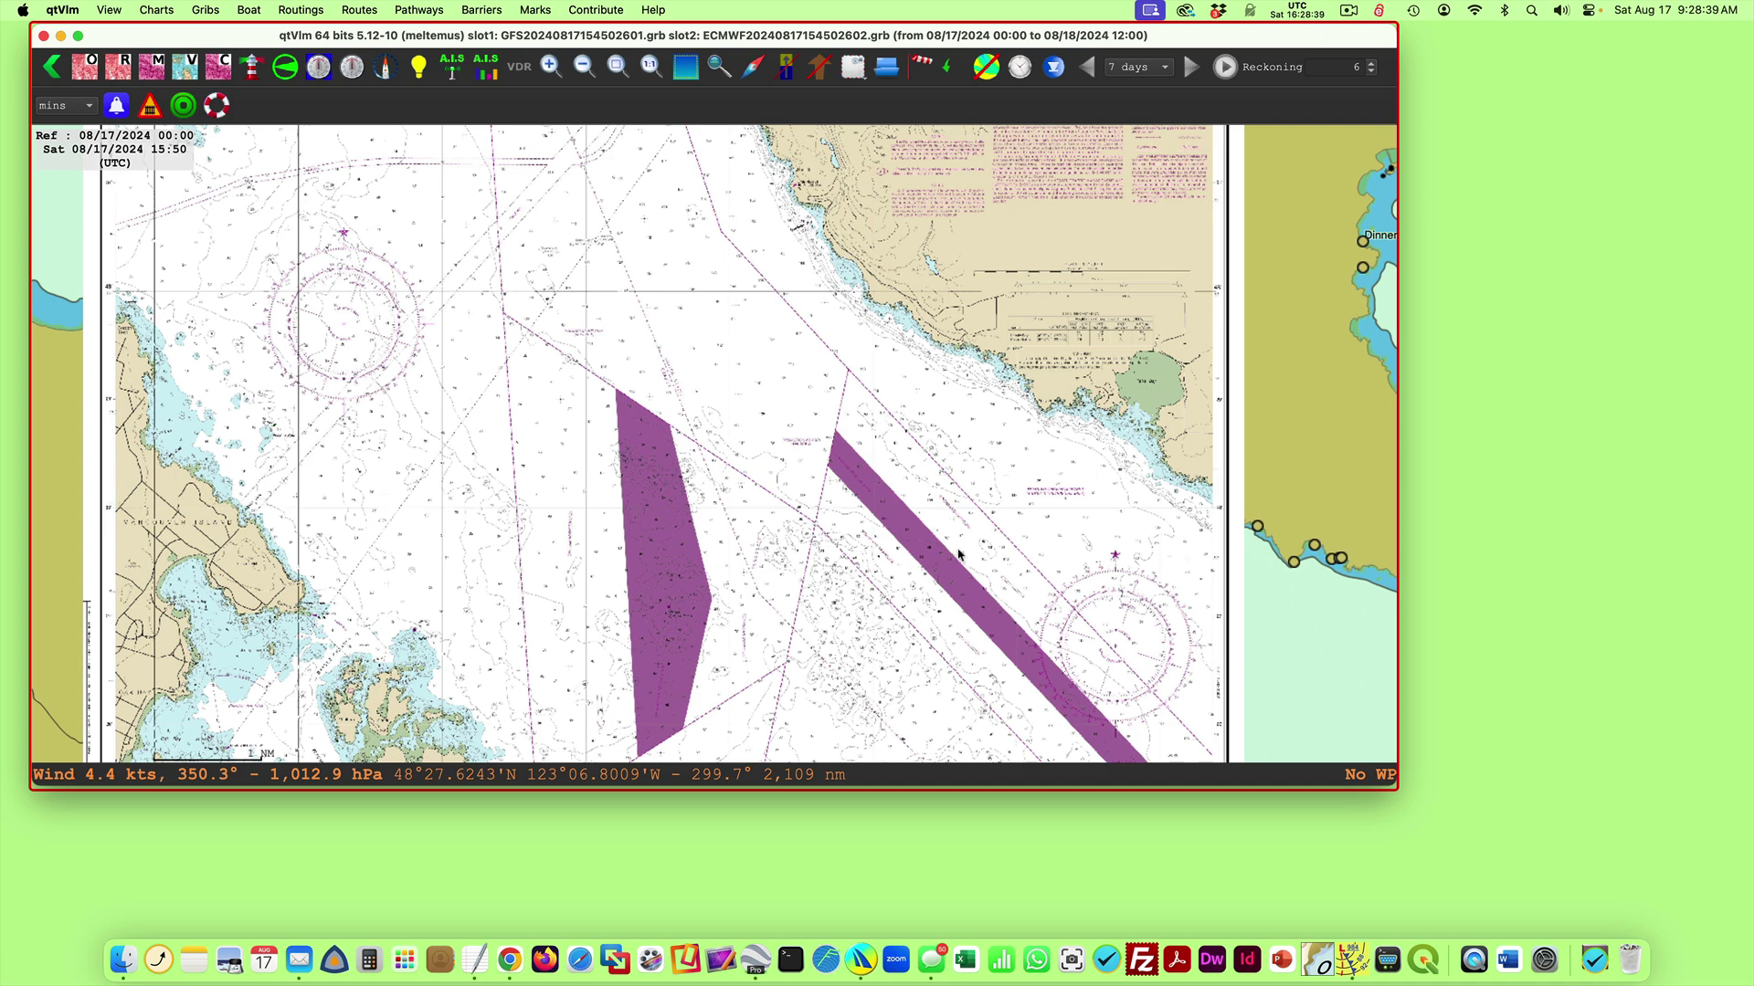
scroll(840, 621, "down", 4)
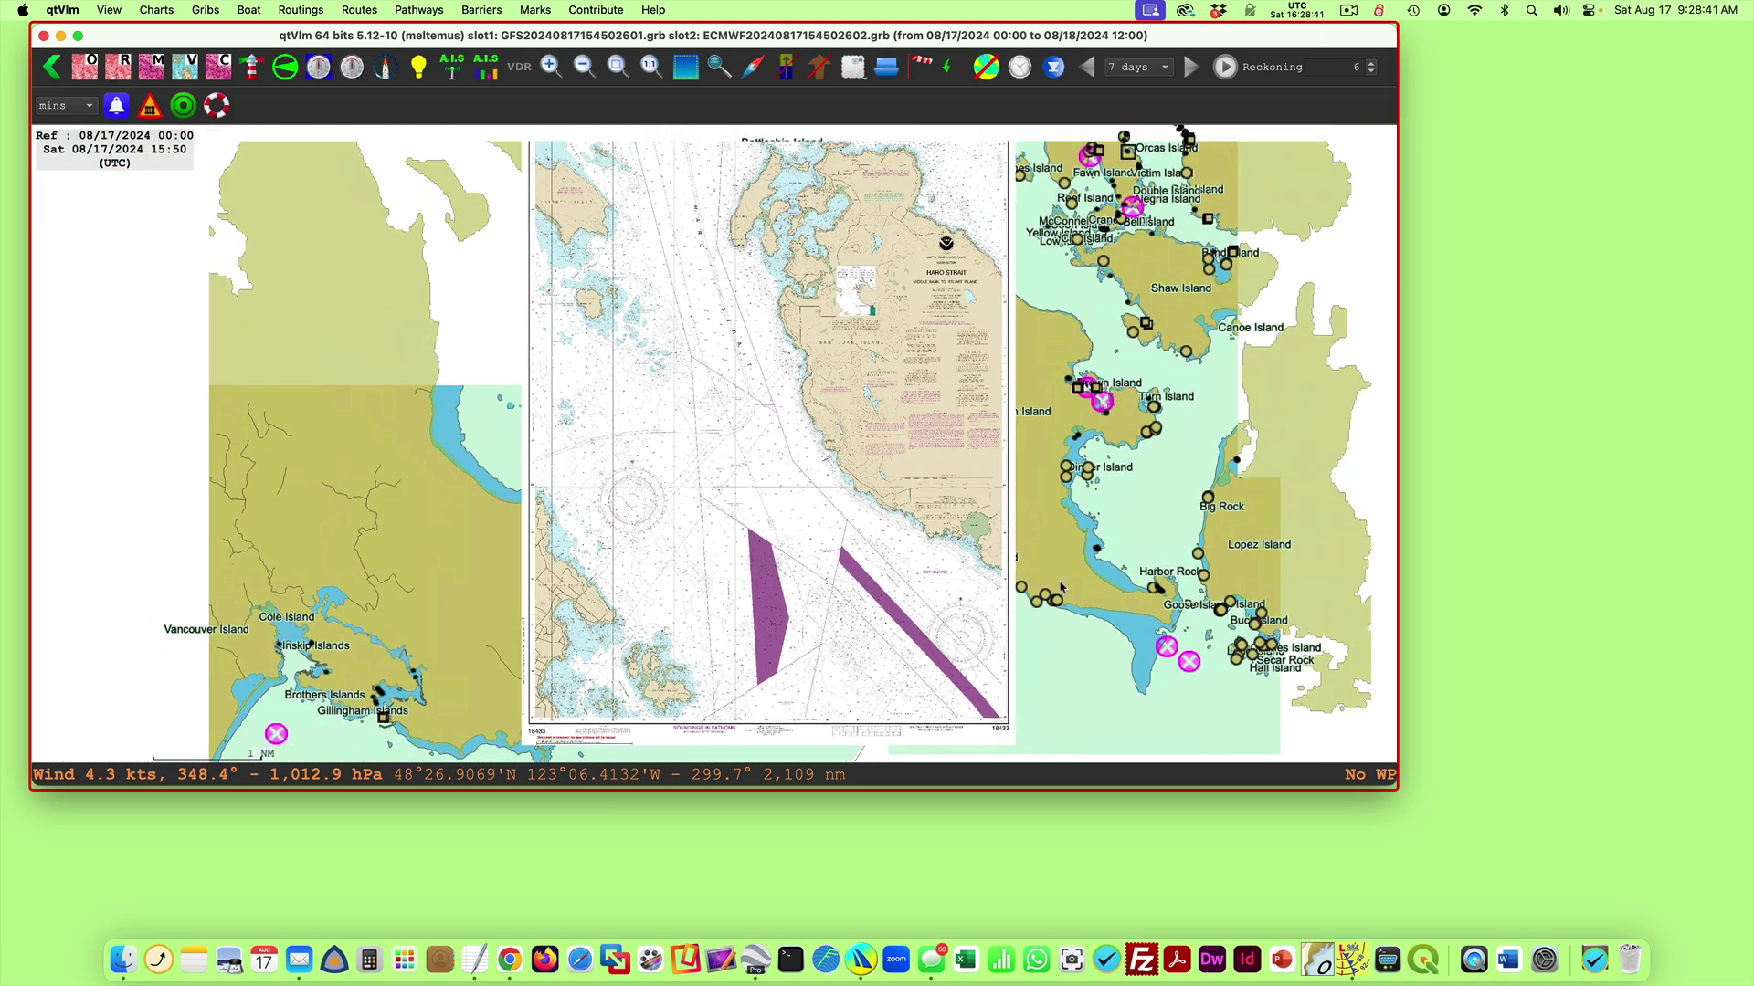
left_click_drag(546, 568, 637, 431)
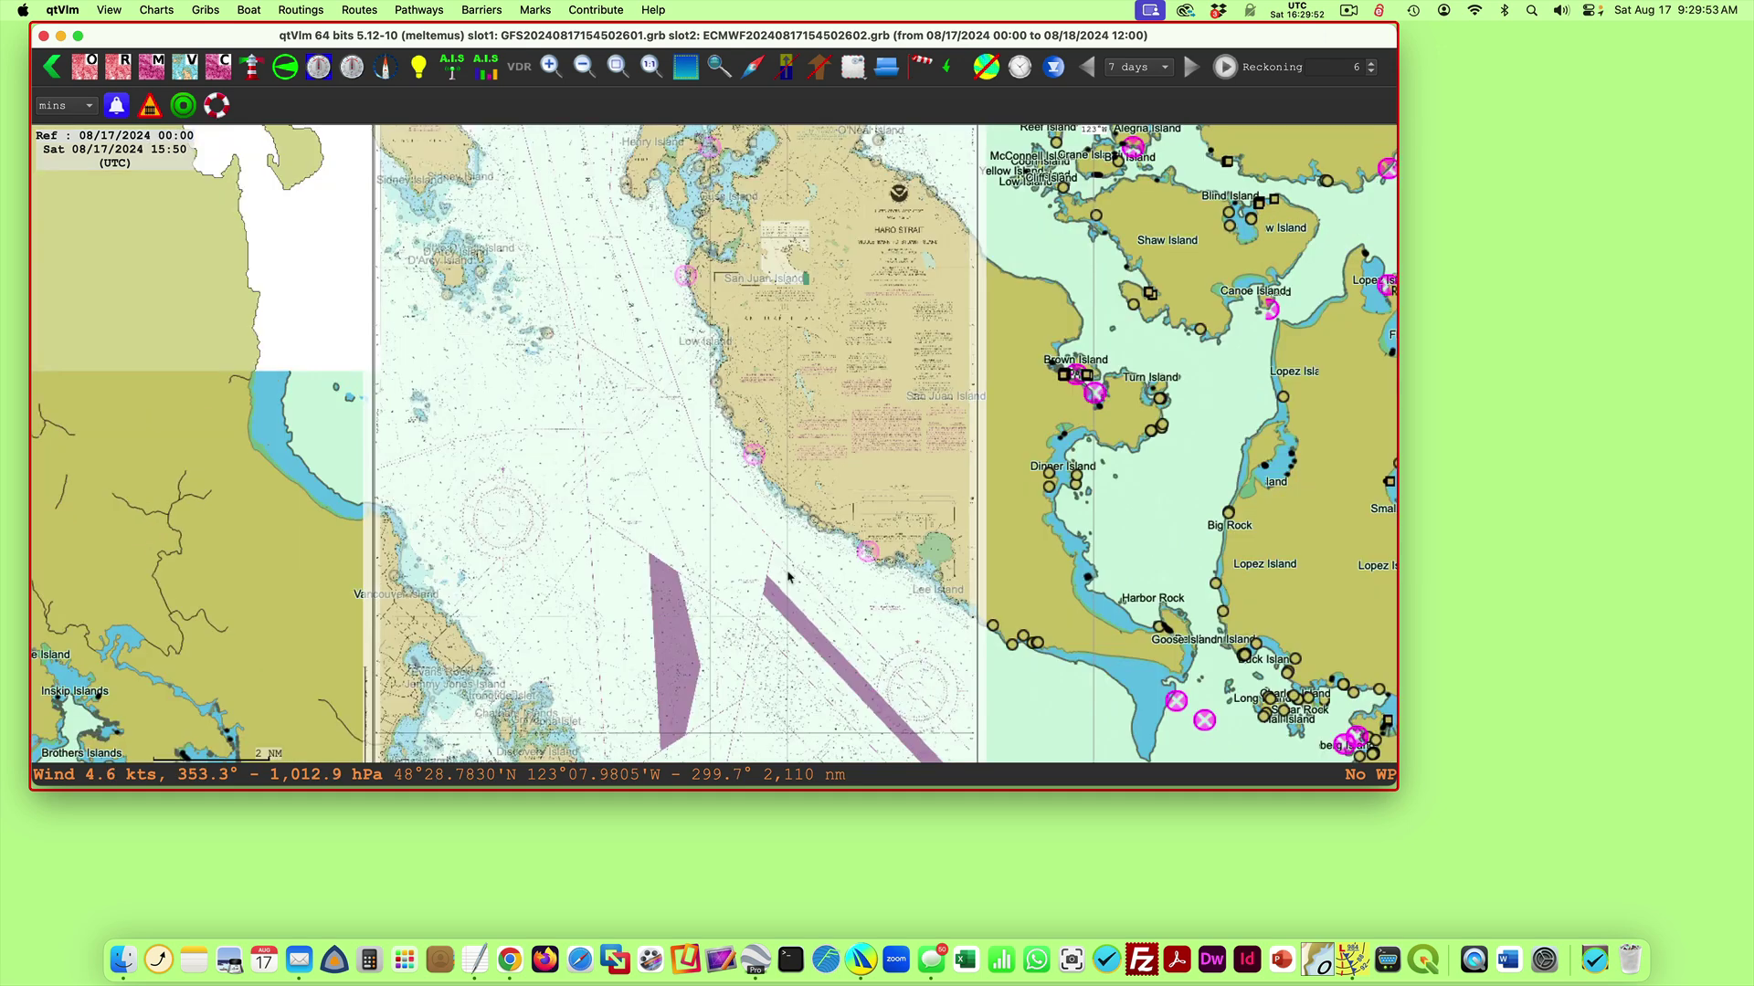
scroll(783, 579, "up", 2)
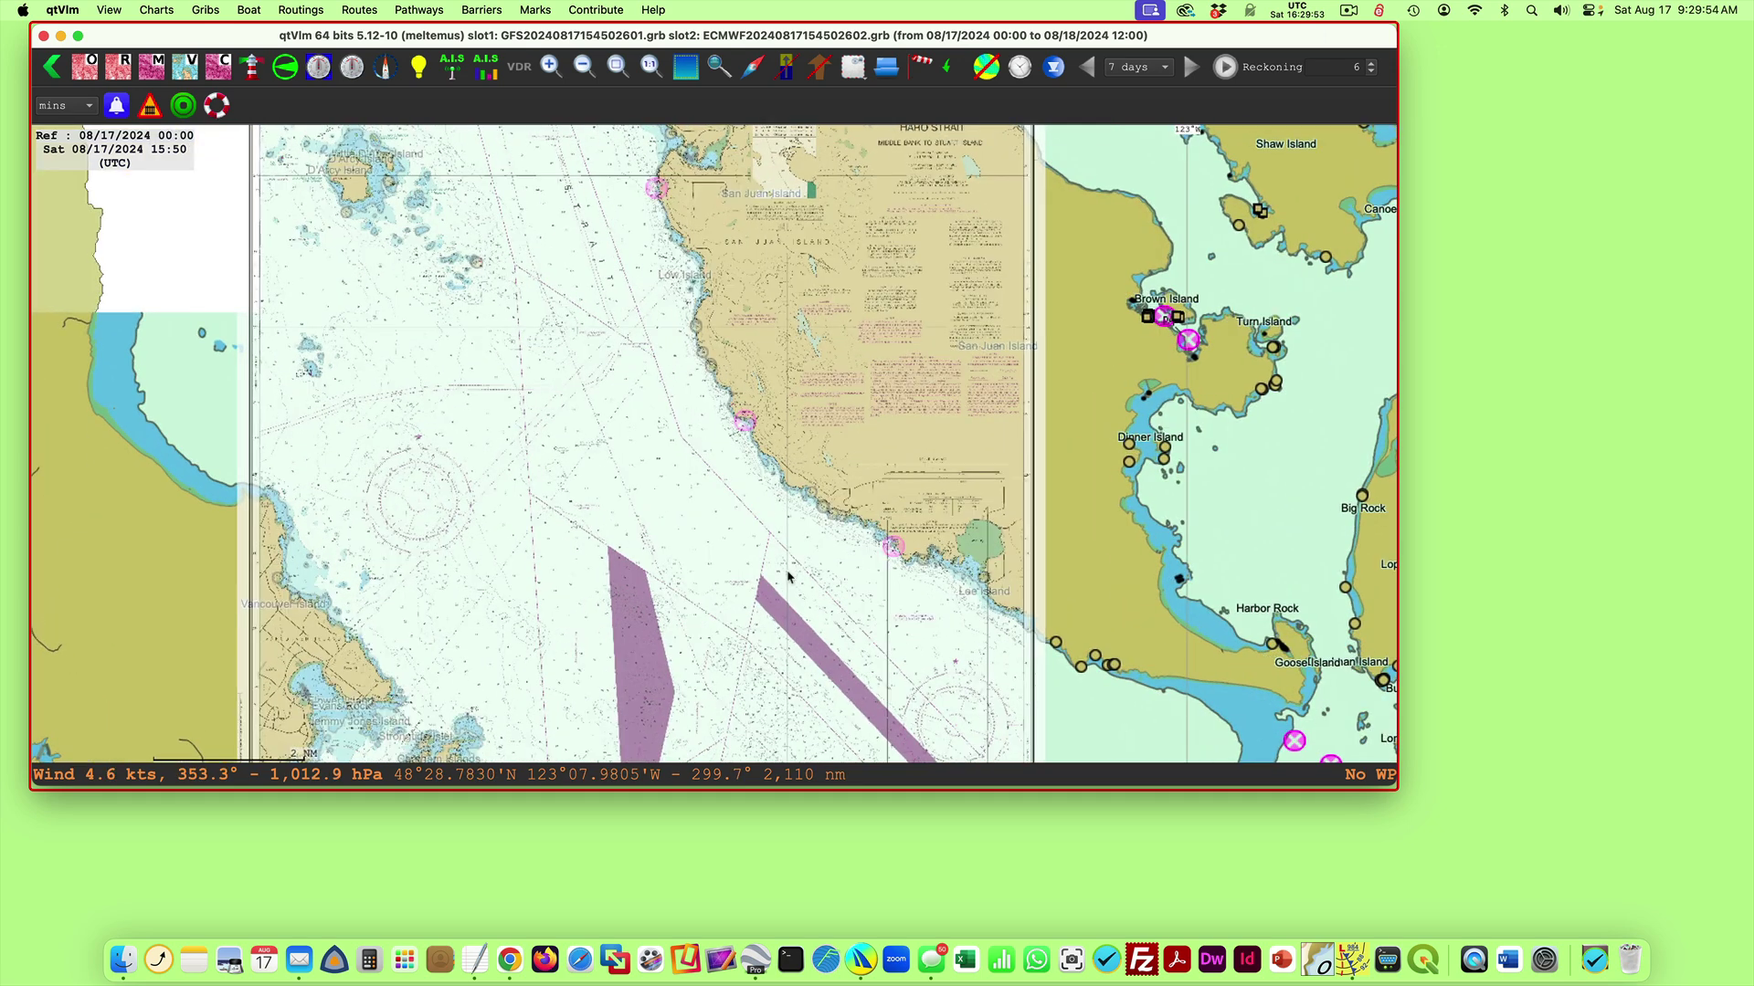
scroll(788, 576, "down", 1)
scroll(788, 576, "down", 1)
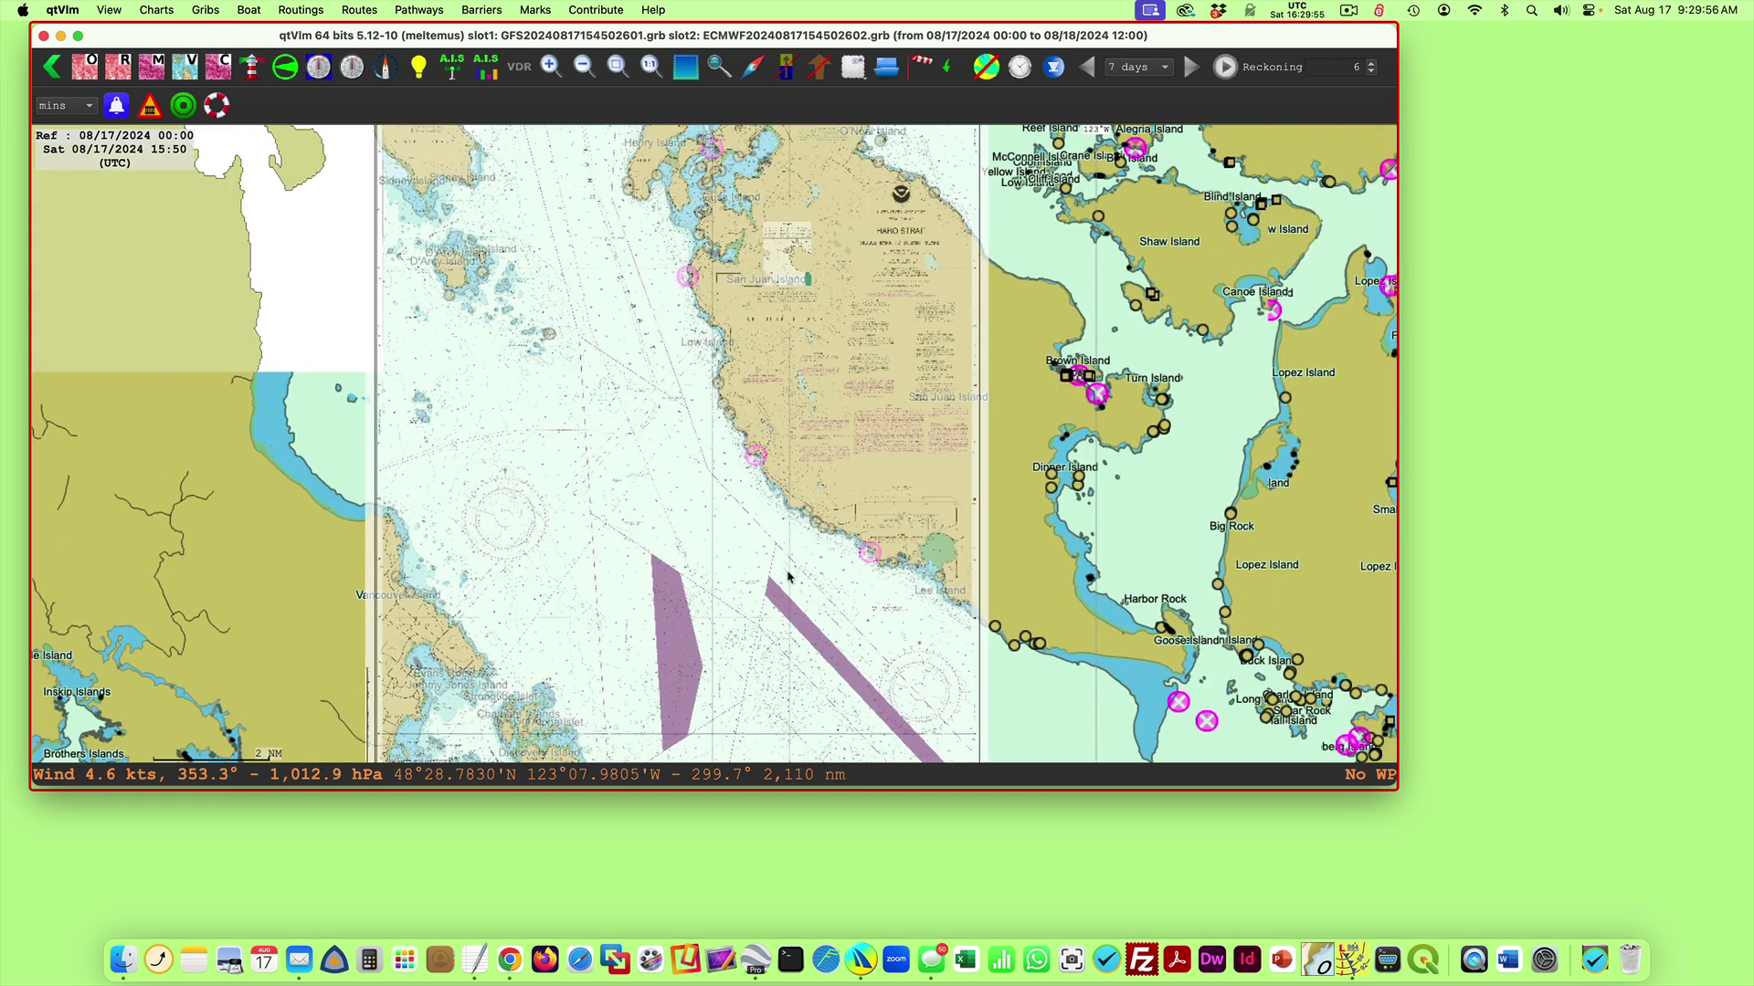